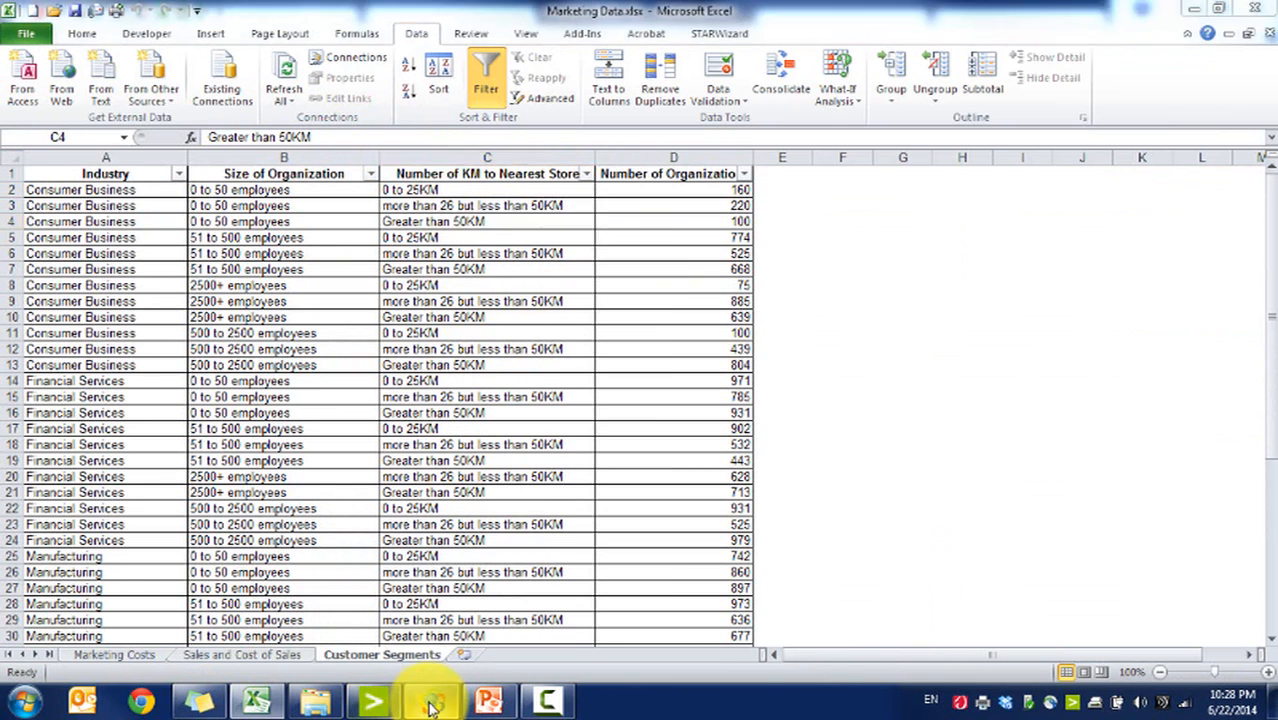
Step: Switch to IDEA and append a virtual character field DISTANCE_BRACKET of length 60, opening its equation editor
left_click(372, 700)
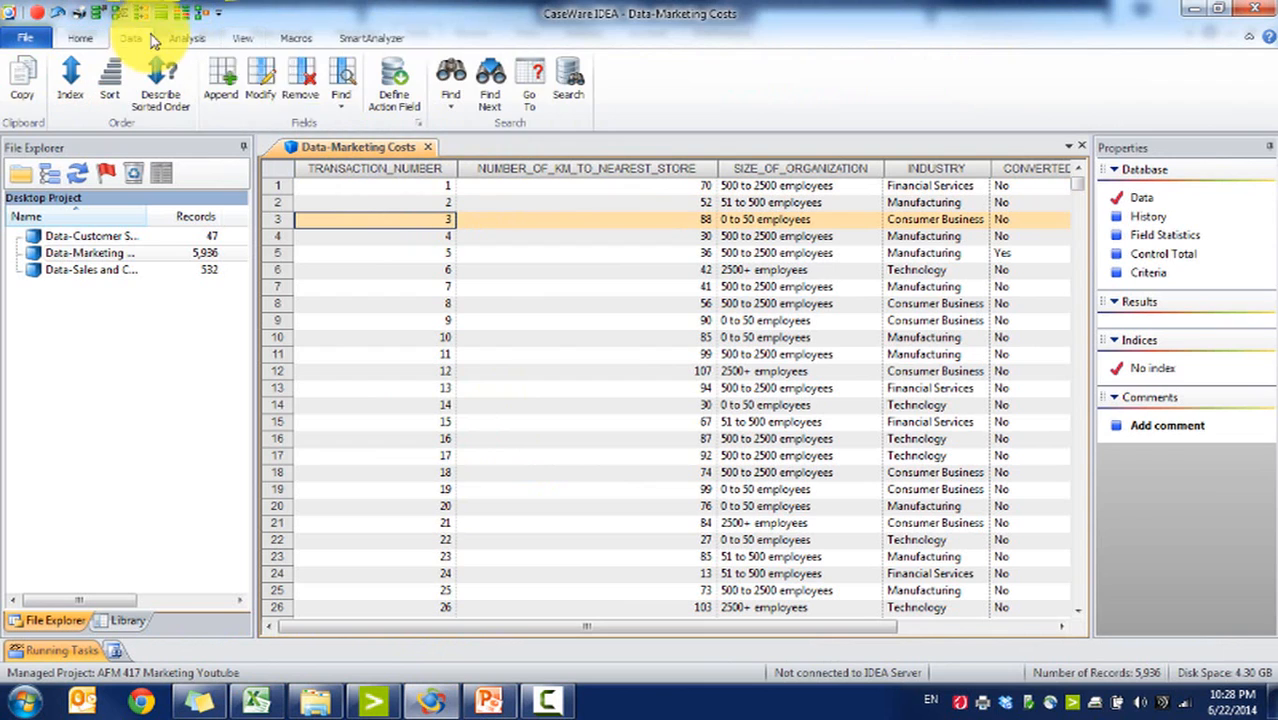
left_click(221, 78)
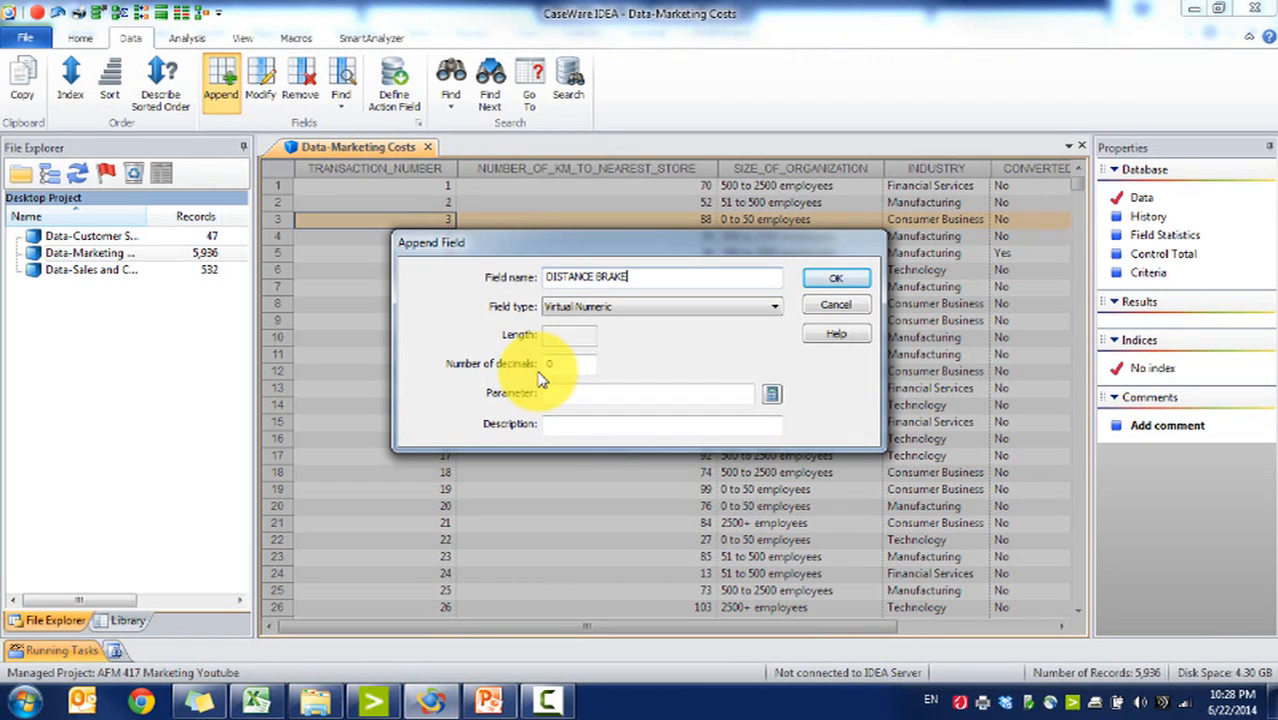
left_click(600, 306)
left_click(595, 335)
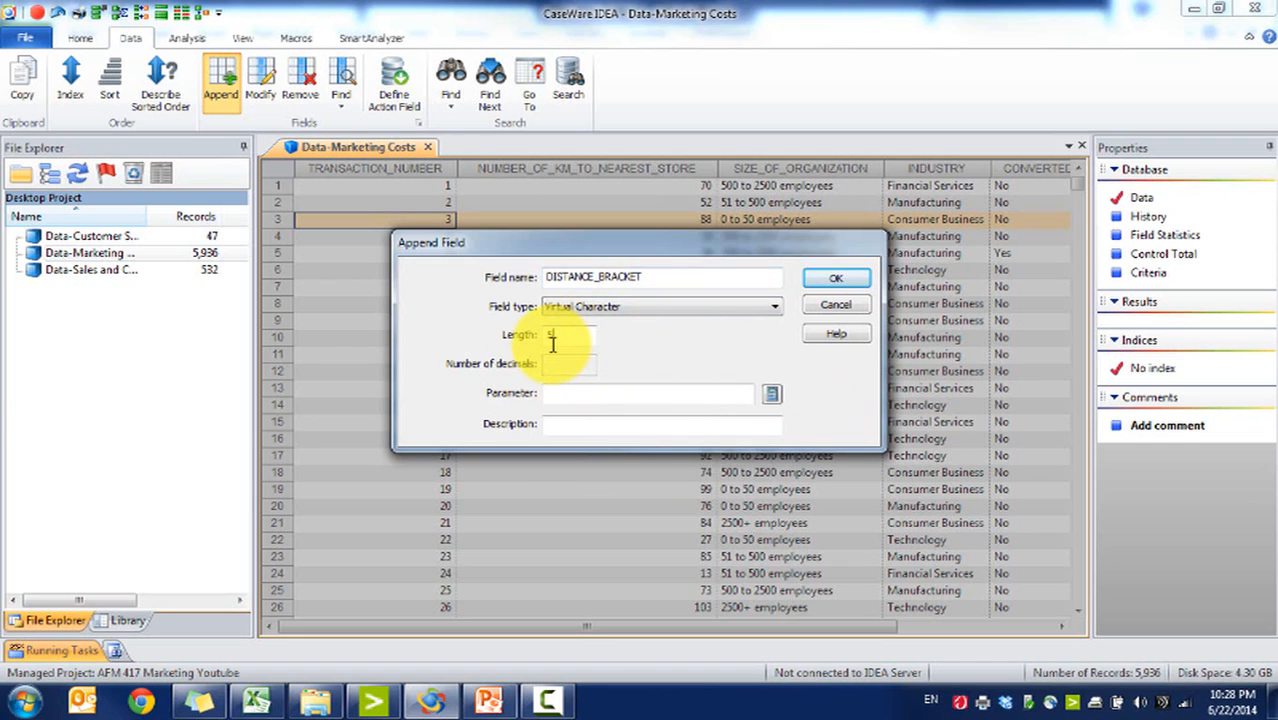
type("60")
left_click(771, 393)
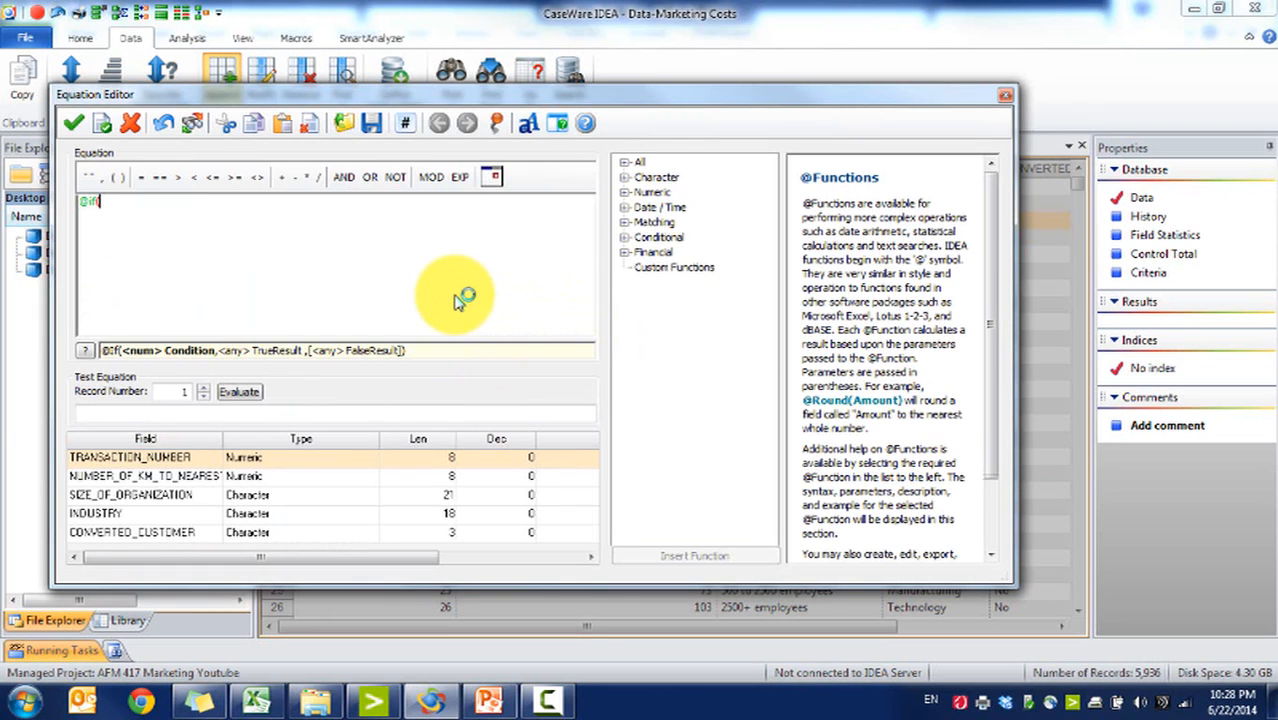
type("@if(")
double_click(215, 477)
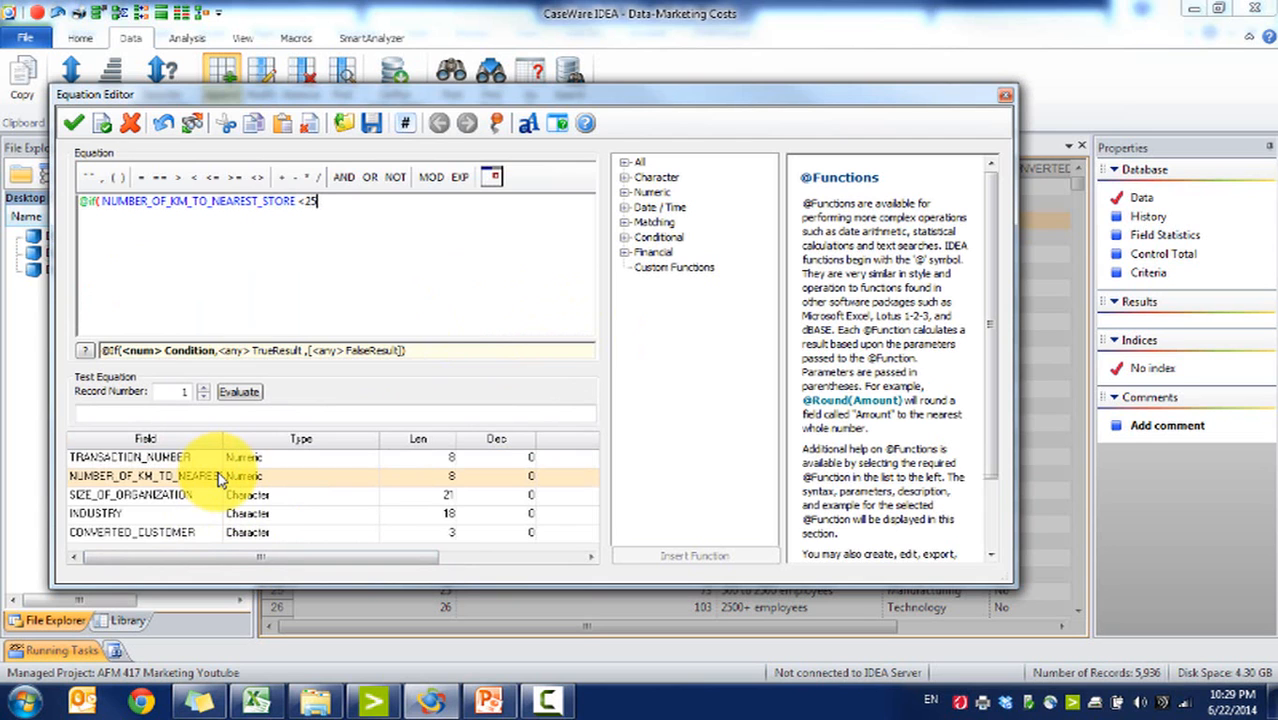
Step: Copy the label "0 to 25KM" from the Excel customer segments sheet and insert it as the first result
left_click(257, 700)
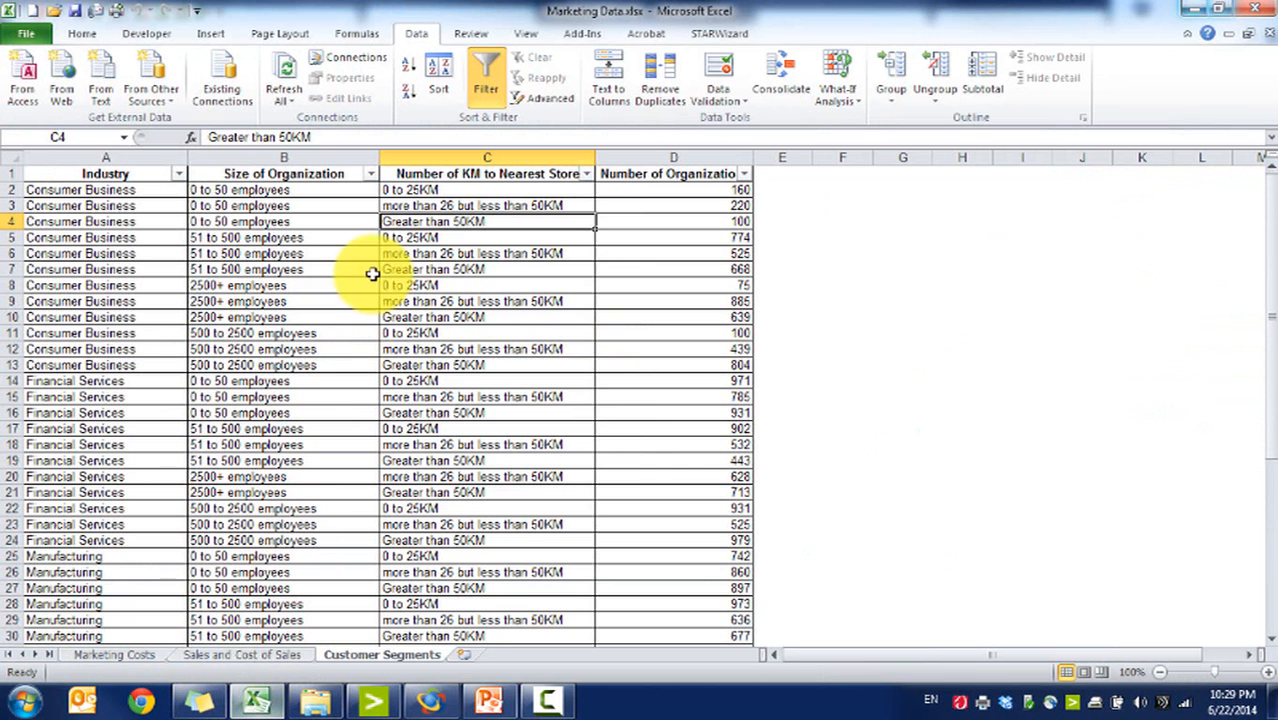
left_click(425, 189)
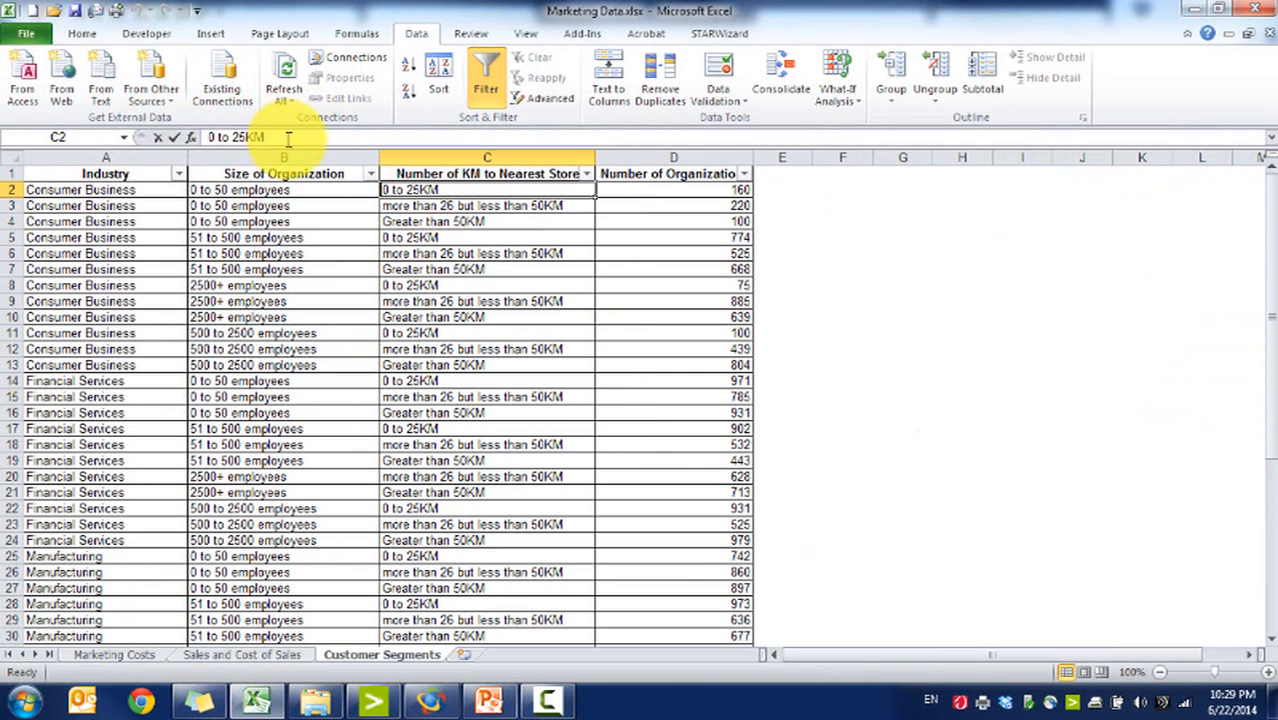
left_click_drag(268, 137, 208, 137)
left_click(277, 705)
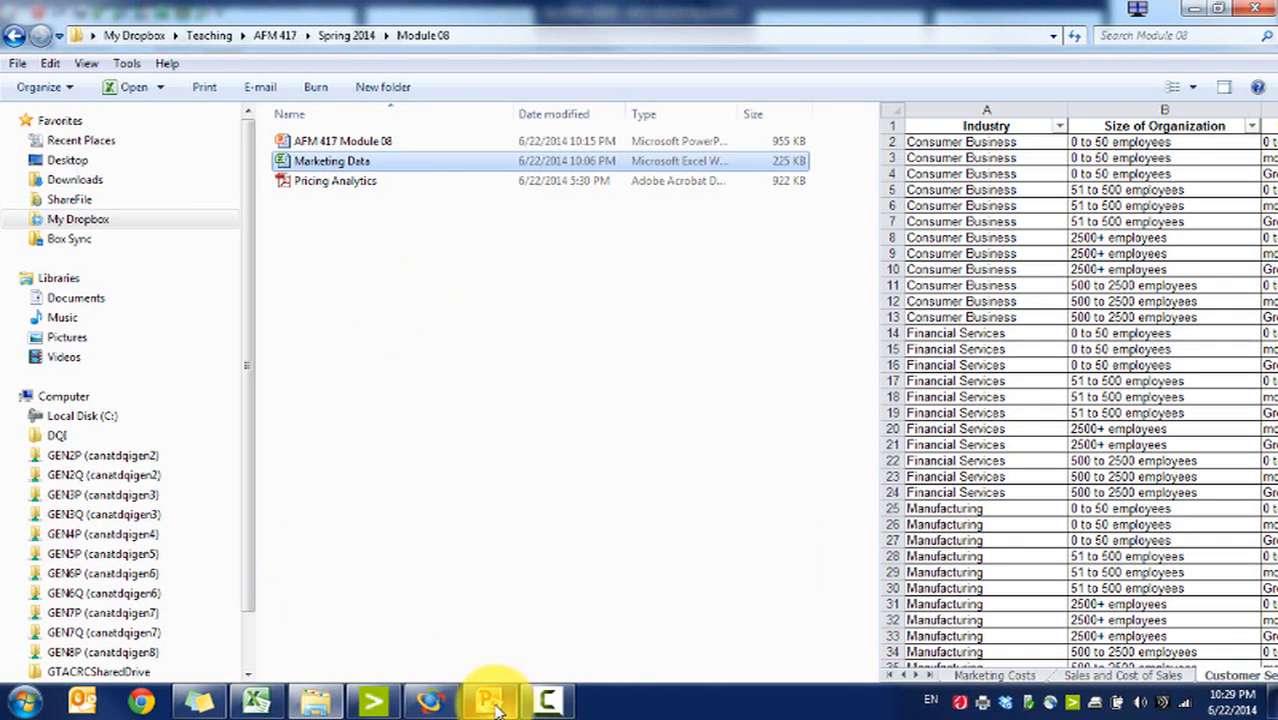
left_click(432, 700)
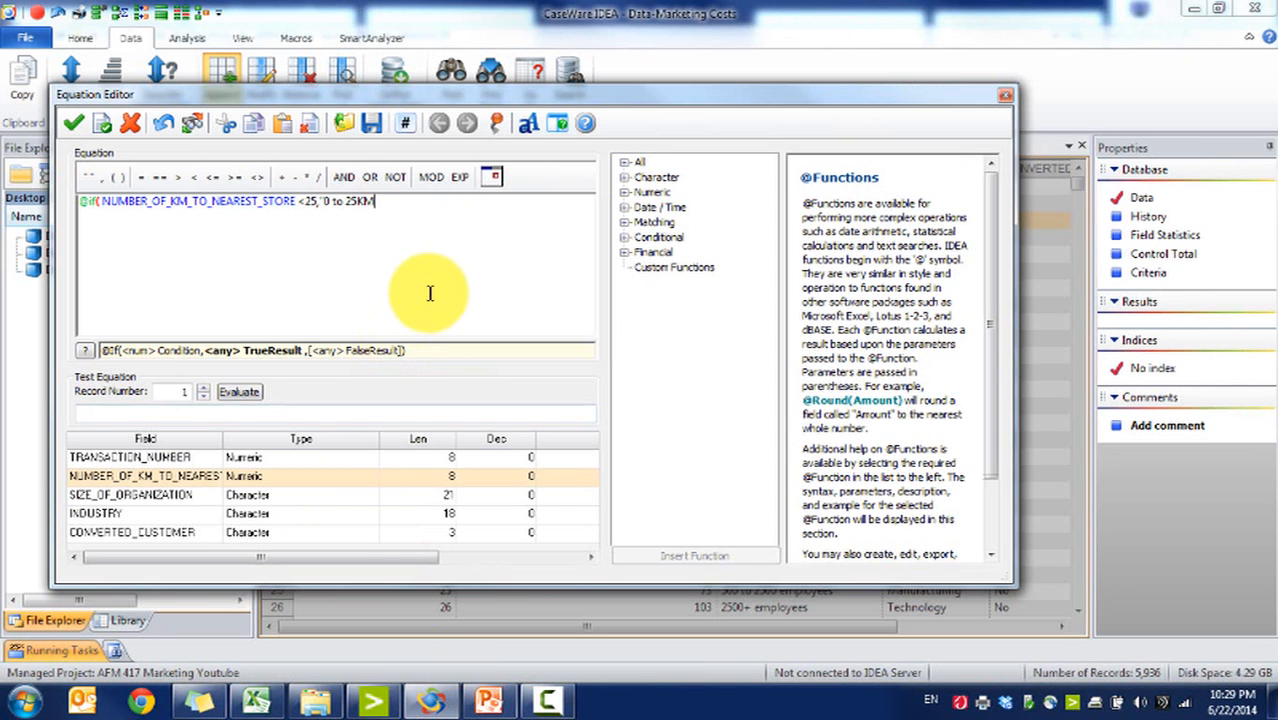
left_click(291, 202)
key("shift+Home")
left_click_drag(317, 202, 79, 188)
key("ctrl+c")
left_click(470, 223)
key("ctrl+v")
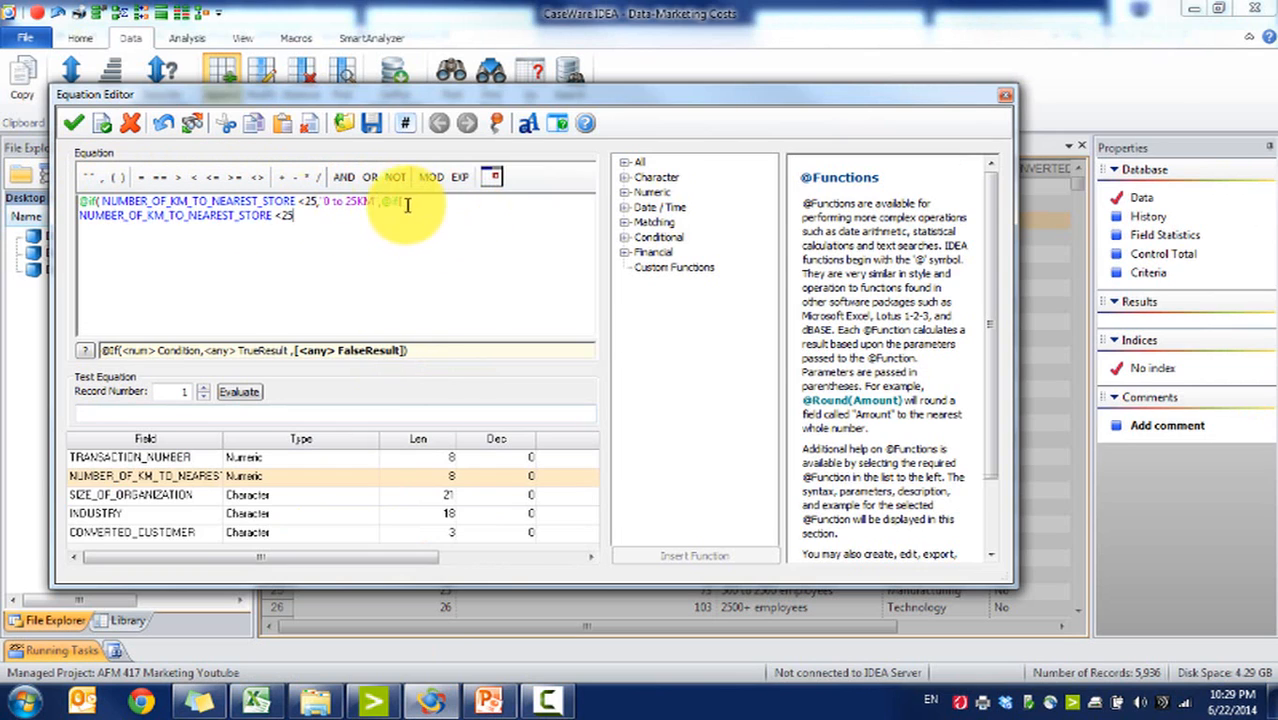
left_click(298, 215)
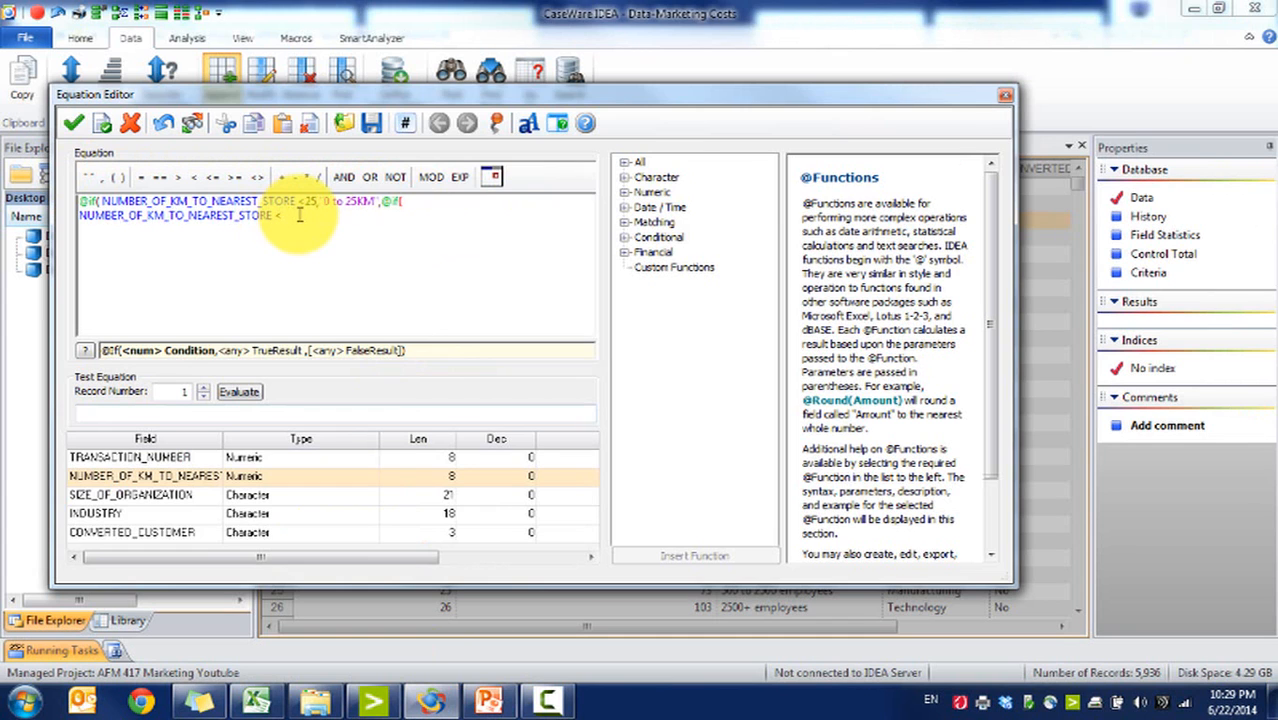
type("50,")
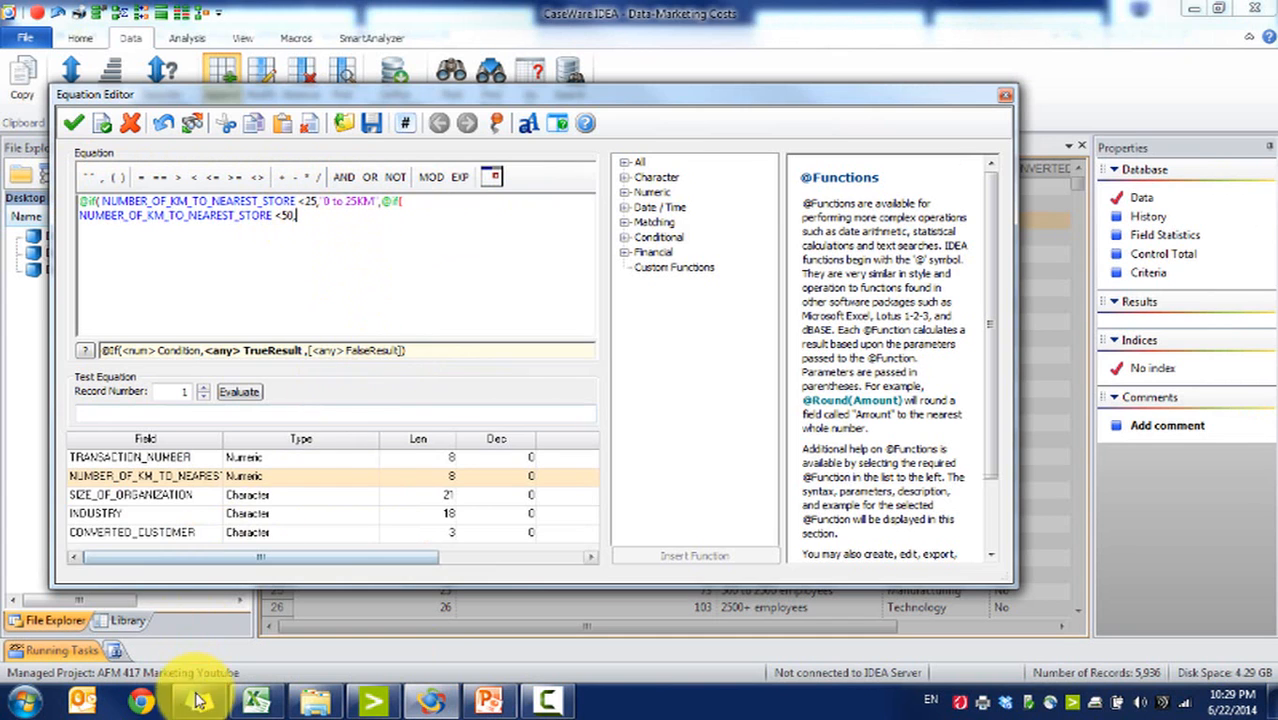
Step: Copy "more than 26 but less than 50KM" from Excel and add it as the quoted nested result
left_click(257, 697)
left_click(435, 206)
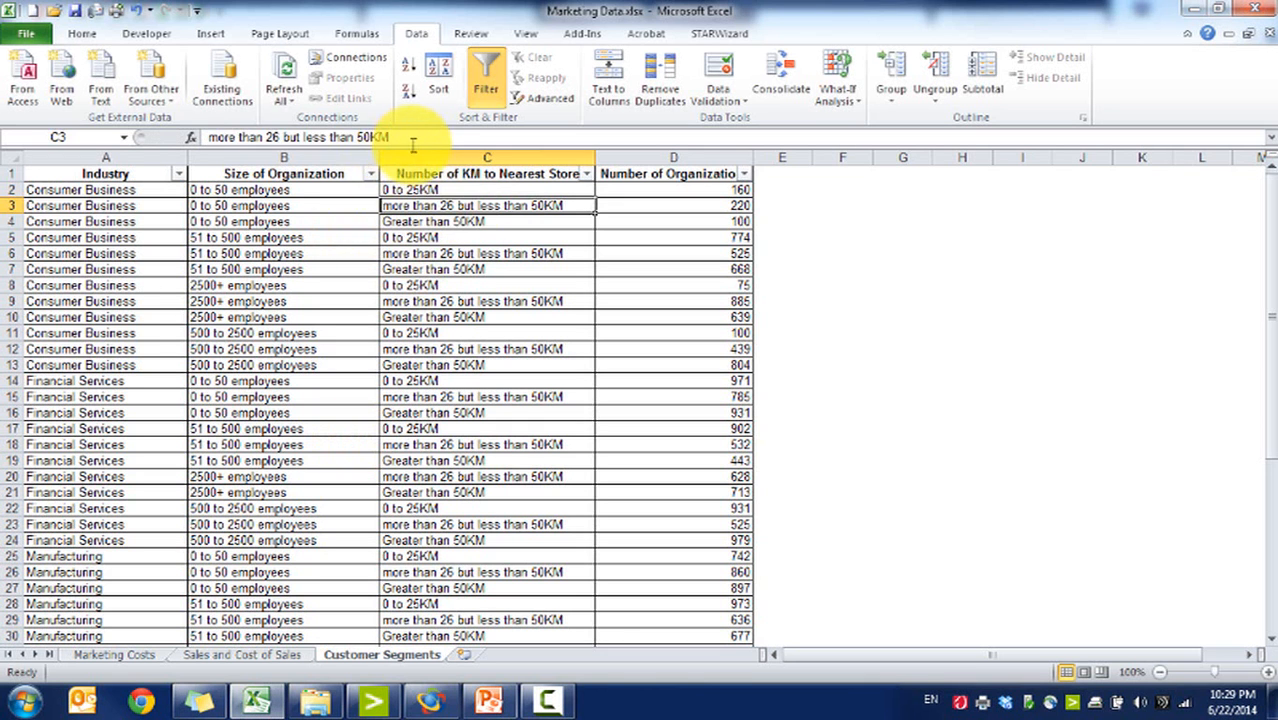
left_click_drag(412, 140, 208, 138)
left_click(257, 697)
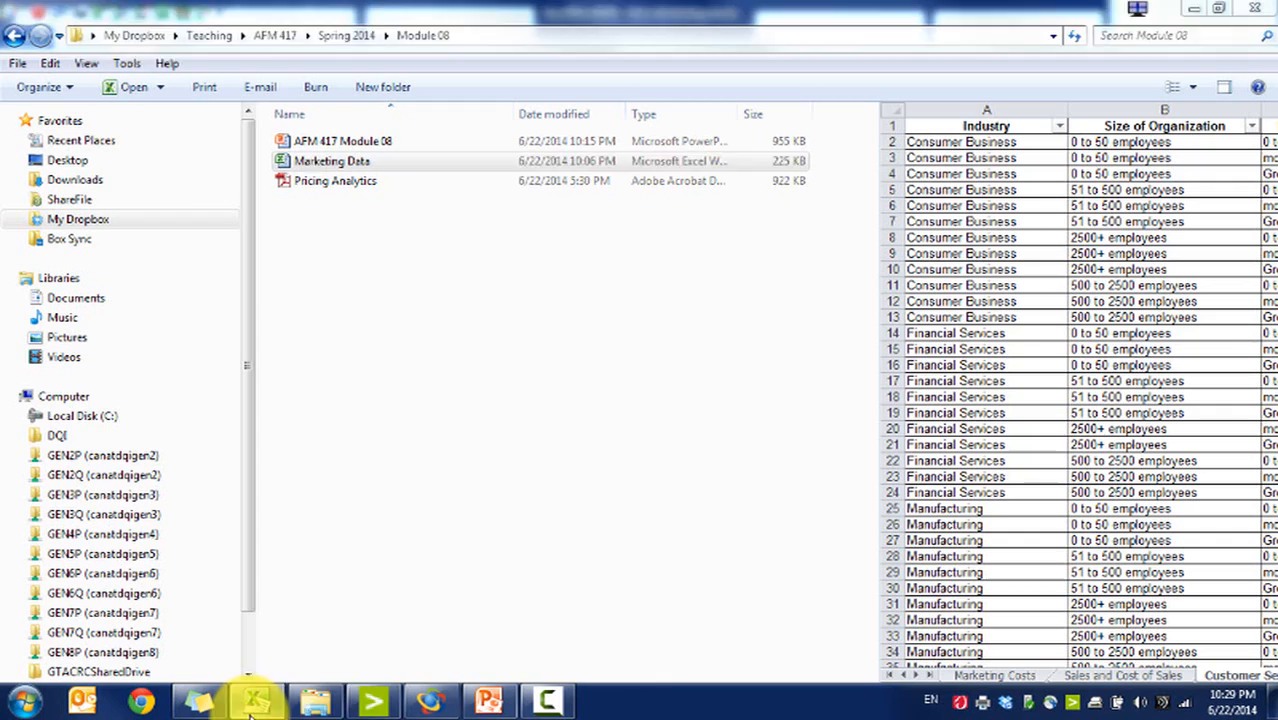
left_click(433, 697)
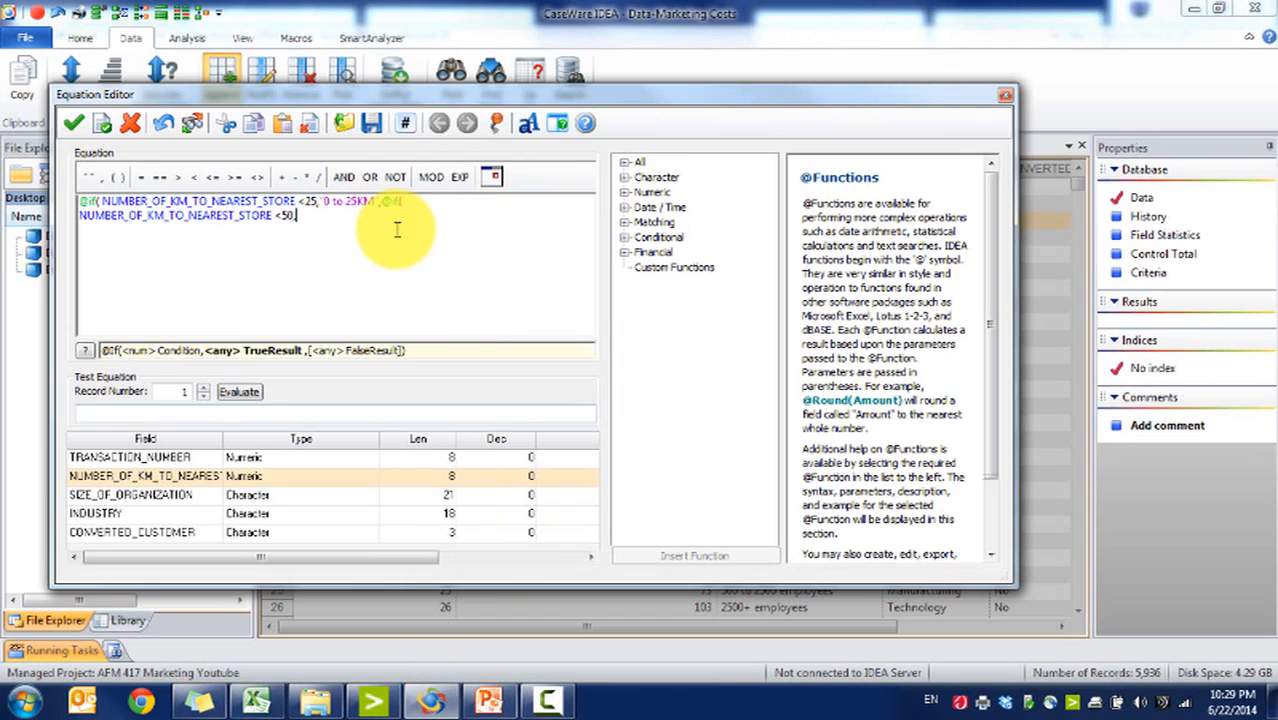
key("ctrl+v")
left_click(265, 697)
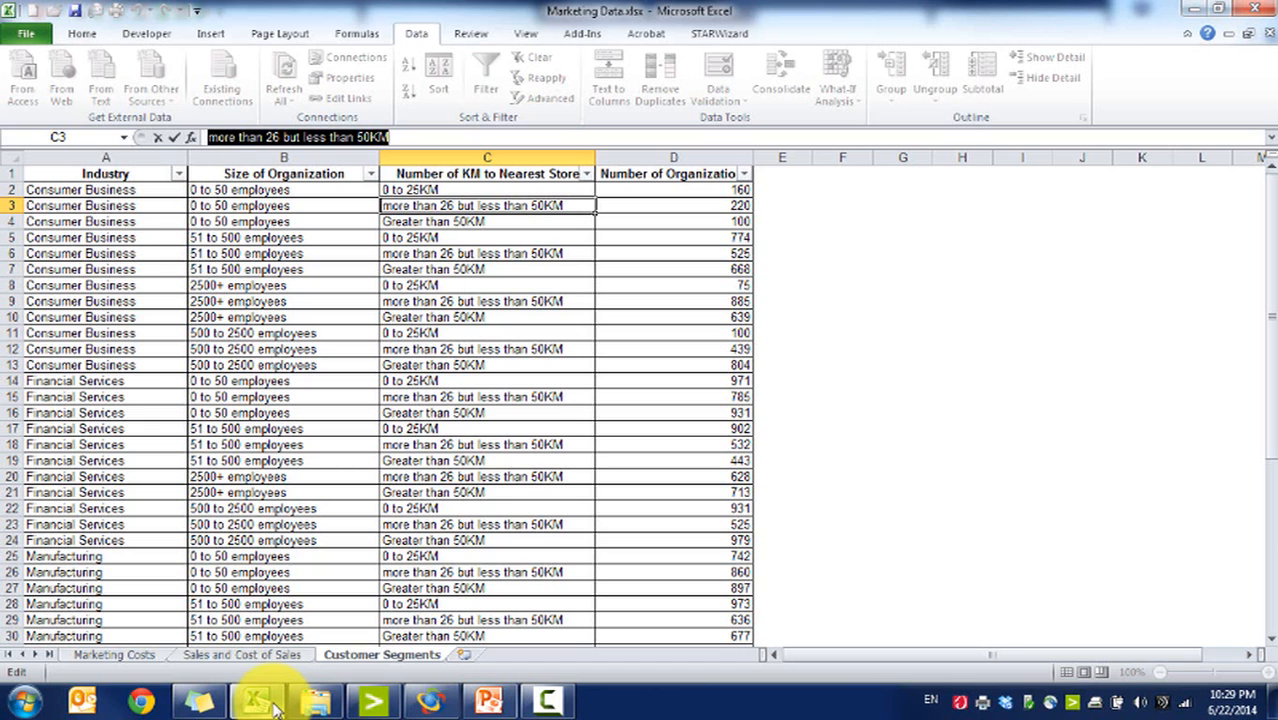
left_click(433, 697)
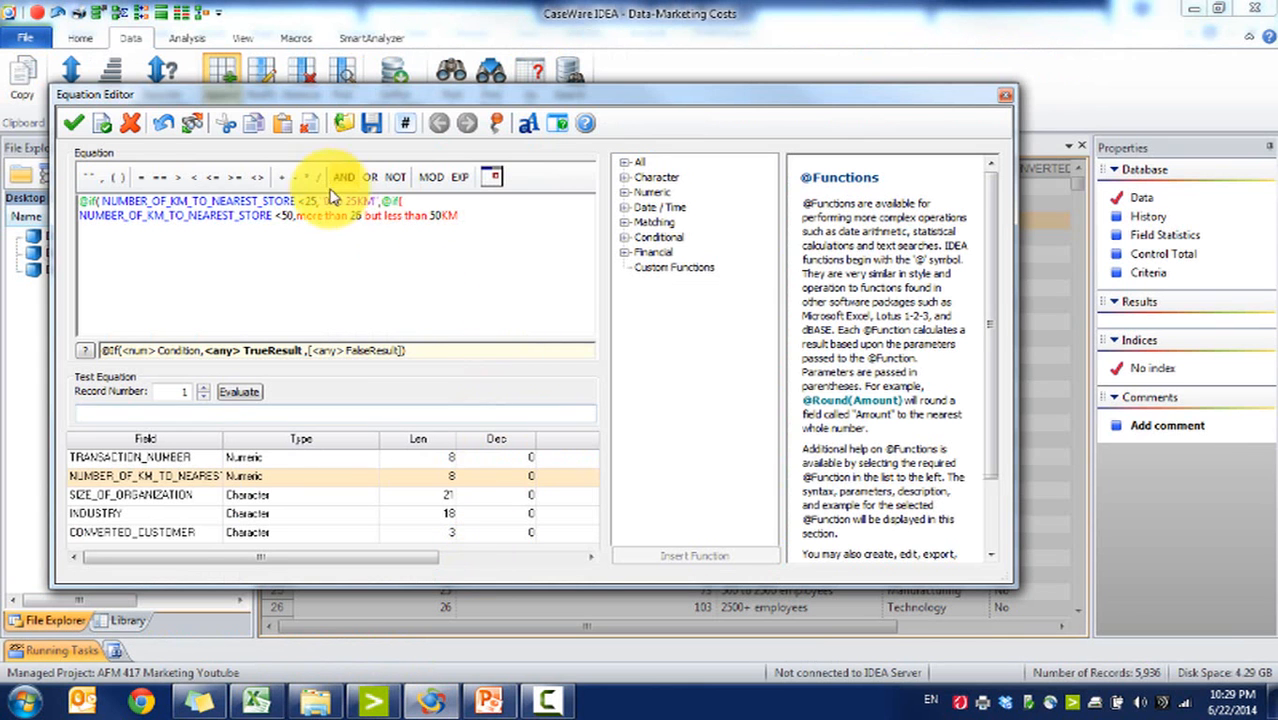
key("Return")
key("Return")
left_click(298, 217)
type("\"")
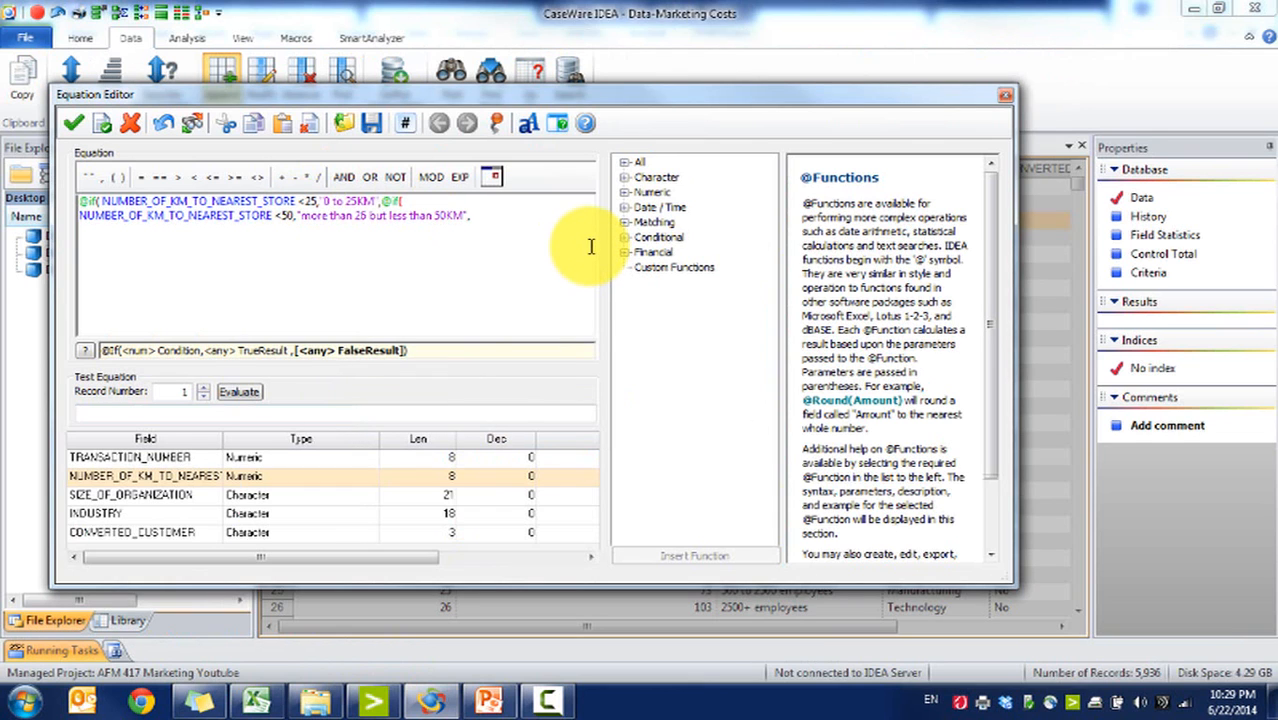
Step: Copy "Greater than 50KM" from Excel as the final result, close both parentheses, and confirm the DISTANCE_BRACKET field
left_click(258, 698)
left_click(473, 217)
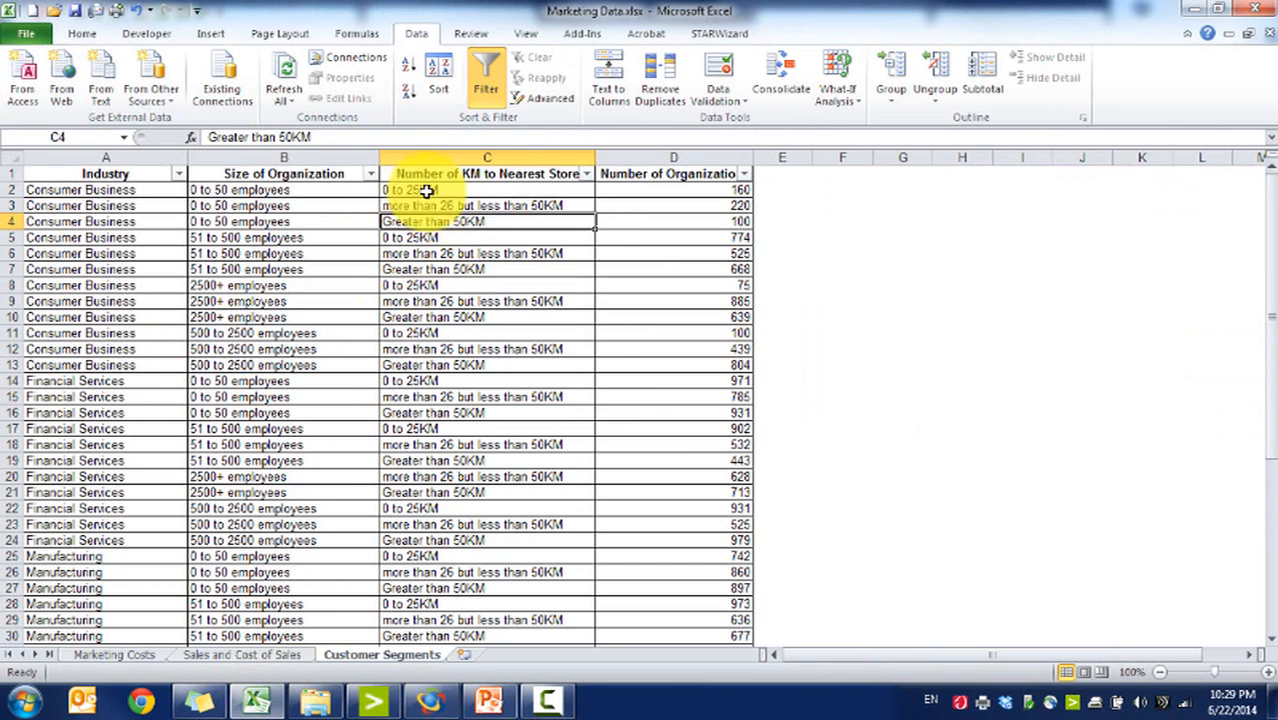
left_click_drag(348, 137, 208, 137)
left_click(430, 698)
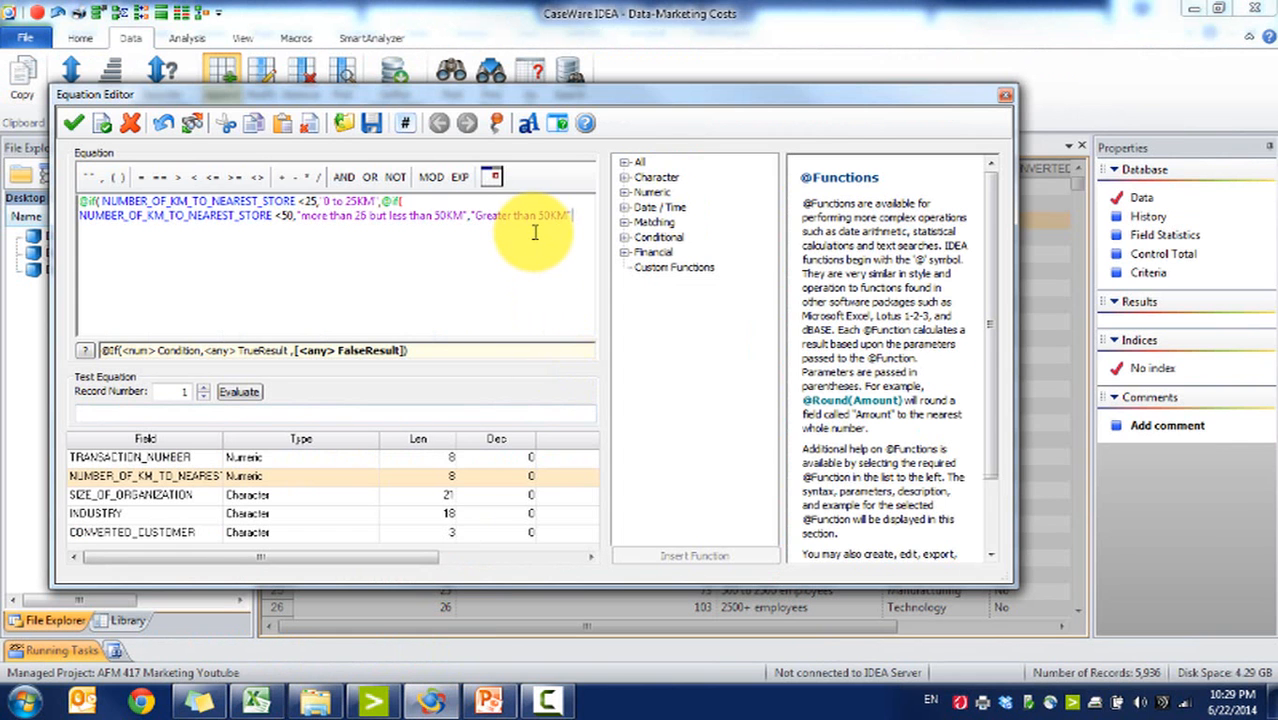
type("))")
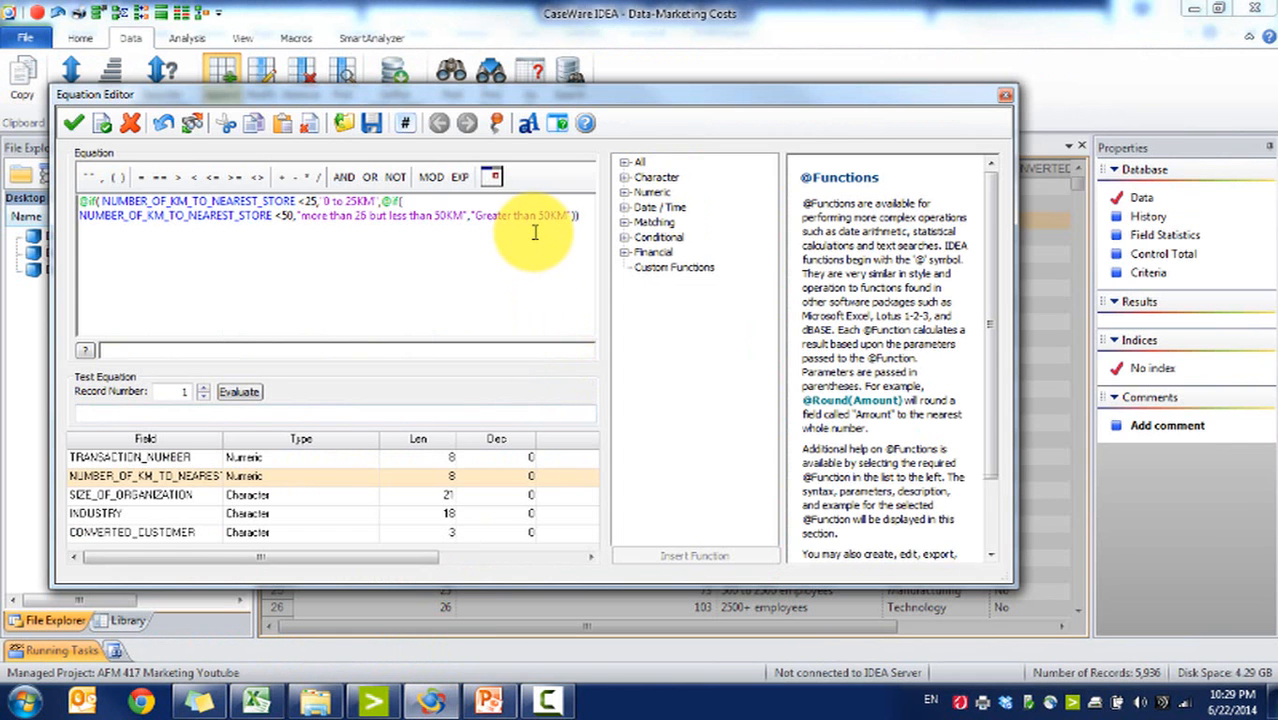
left_click(73, 122)
left_click(833, 278)
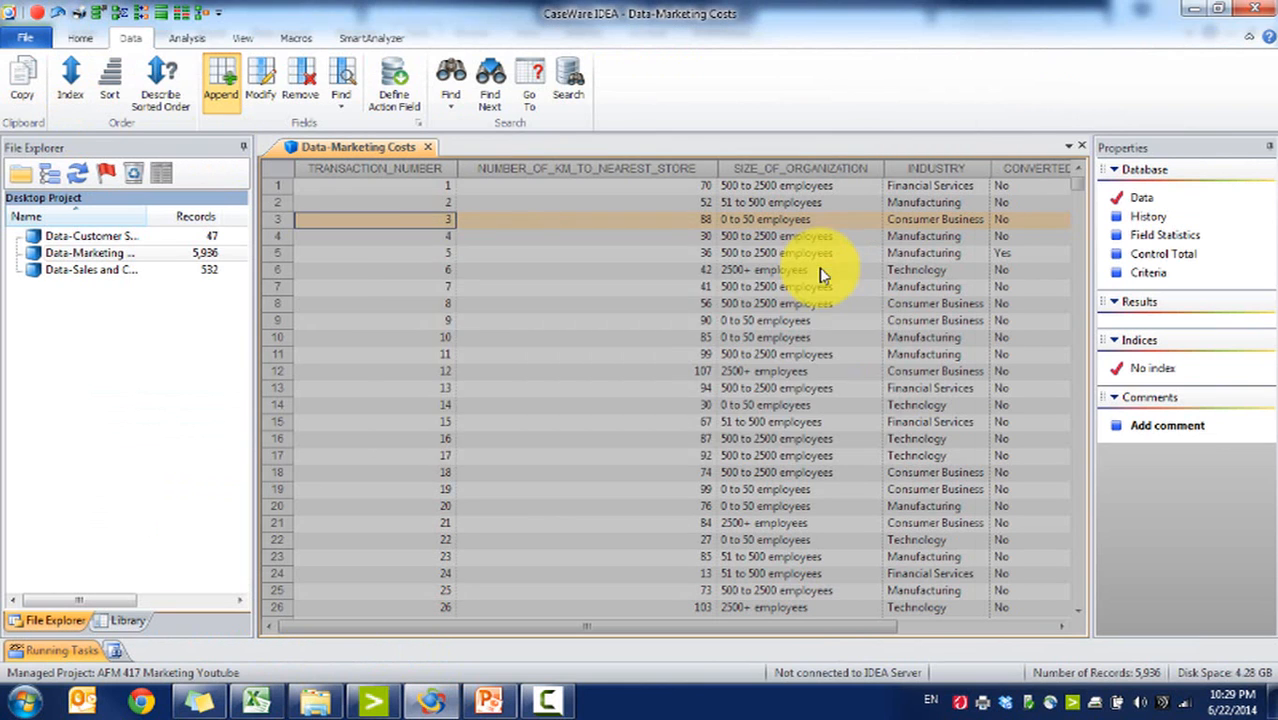
Step: Scroll through the table to examine the new DISTANCE_BRACKET values alongside CONVERTED_CUSTOMER
left_click(1016, 628)
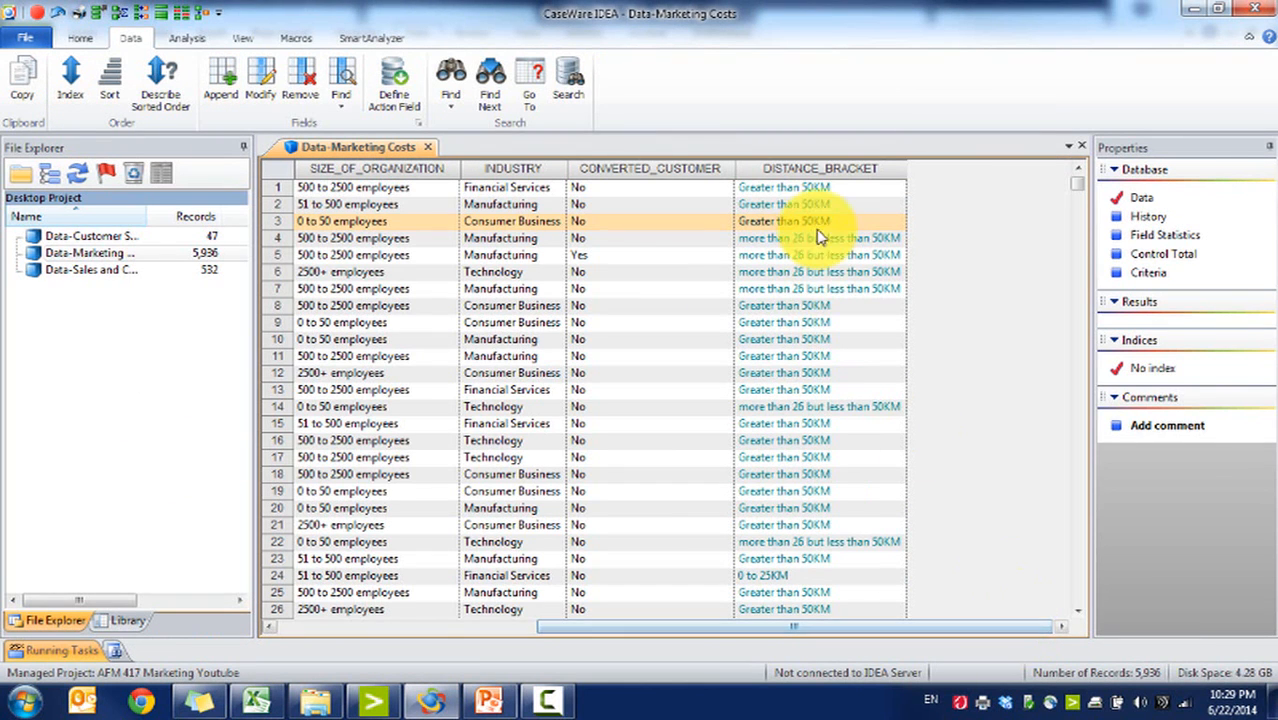
left_click(813, 205)
left_click_drag(932, 628, 676, 624)
left_click(937, 630)
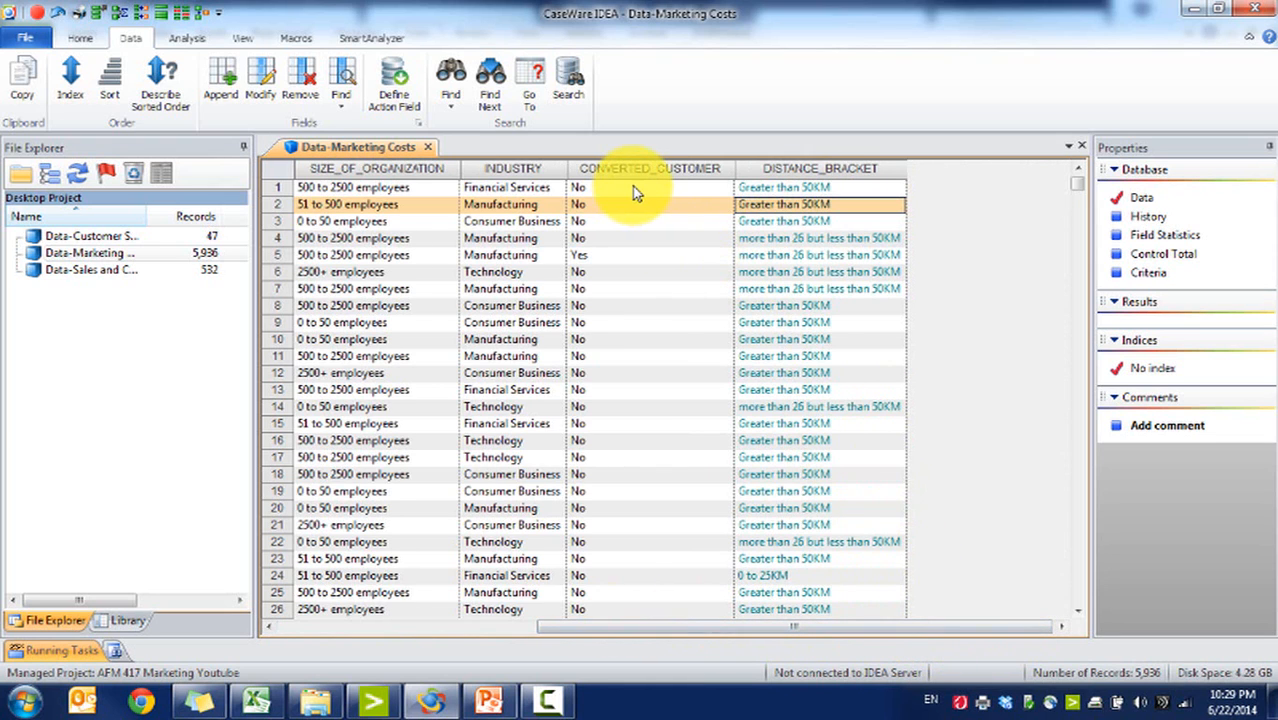
left_click_drag(643, 190, 678, 566)
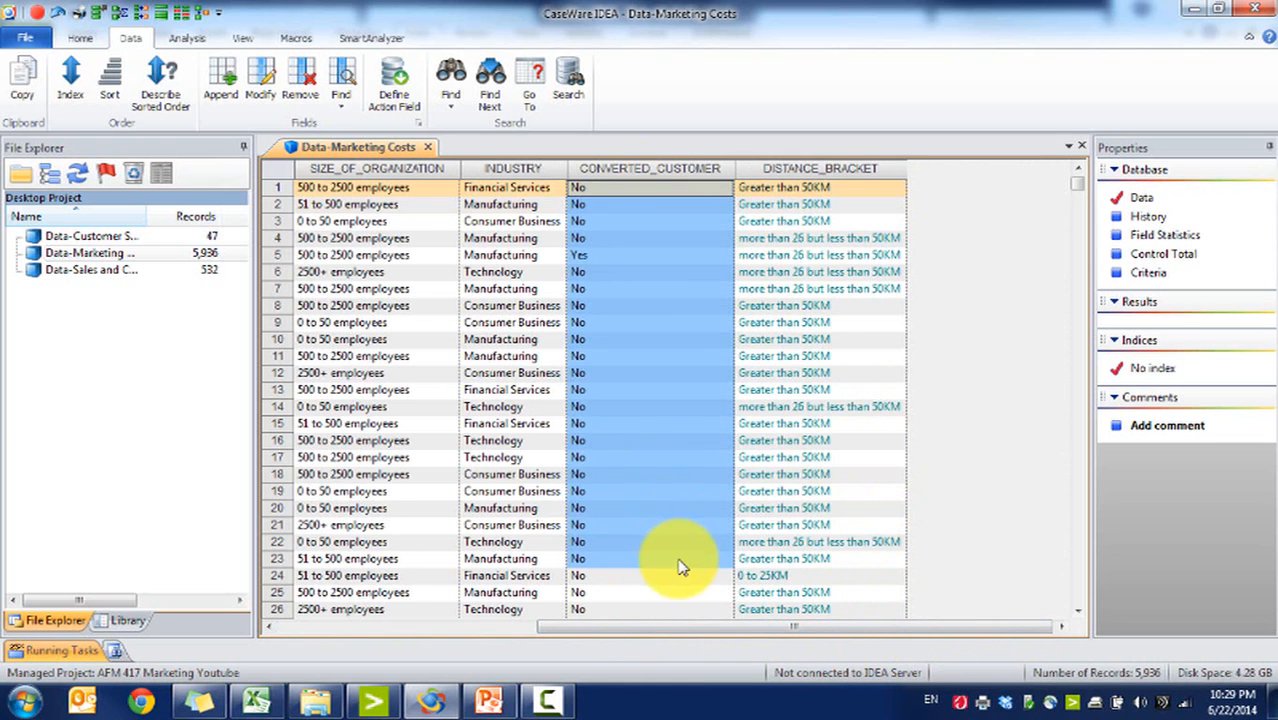
left_click_drag(615, 204, 678, 518)
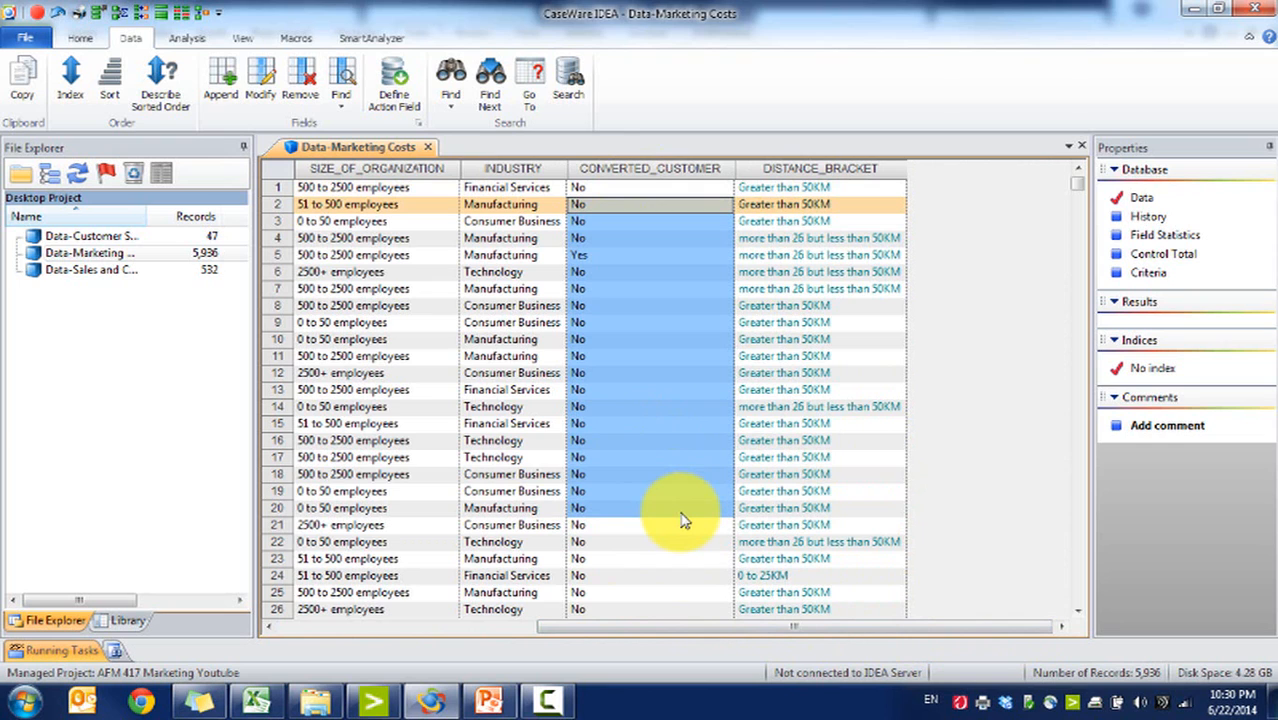
left_click(650, 272)
Step: Append a virtual numeric field named SUCCESS_RATE_SCORE and open its equation editor
left_click(221, 78)
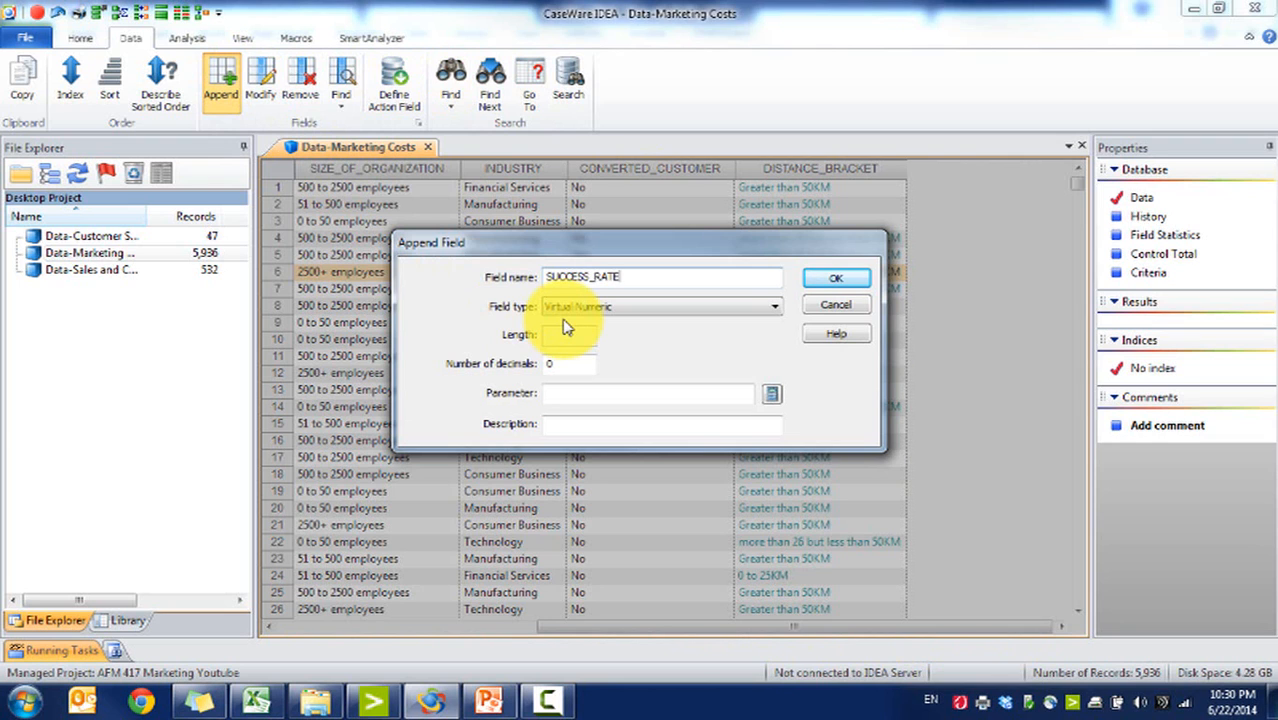
left_click(713, 392)
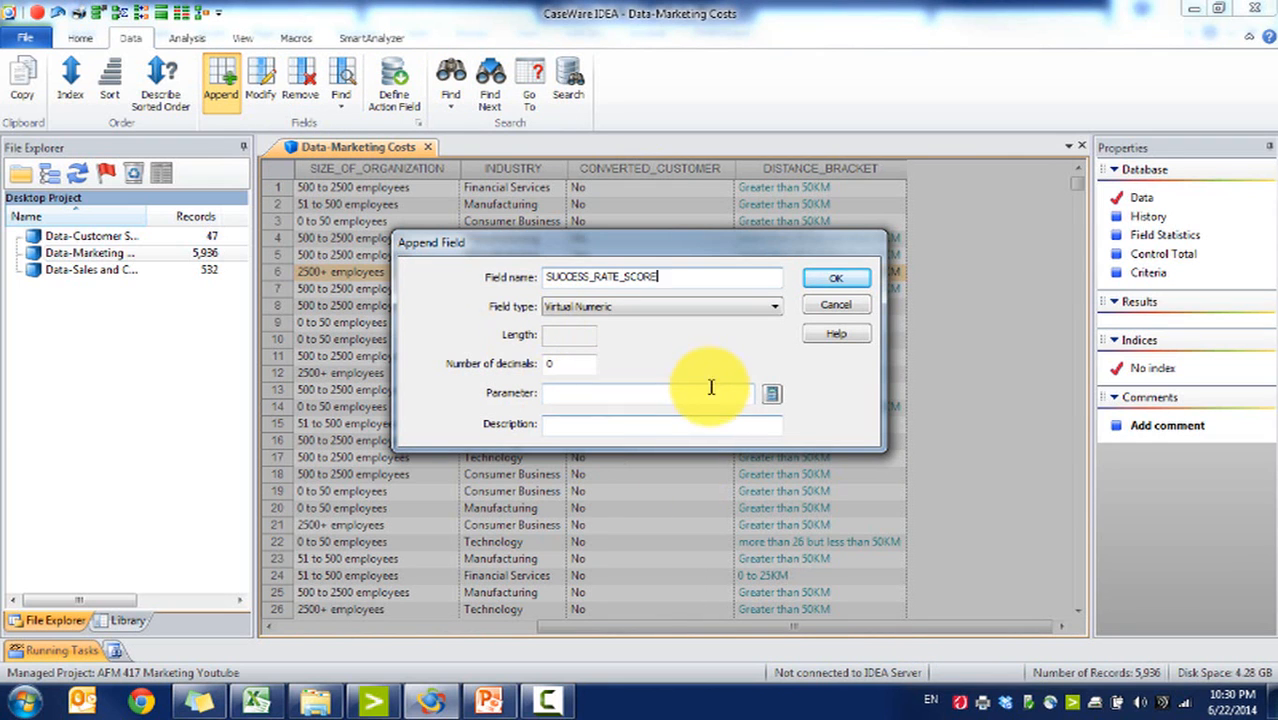
left_click(771, 397)
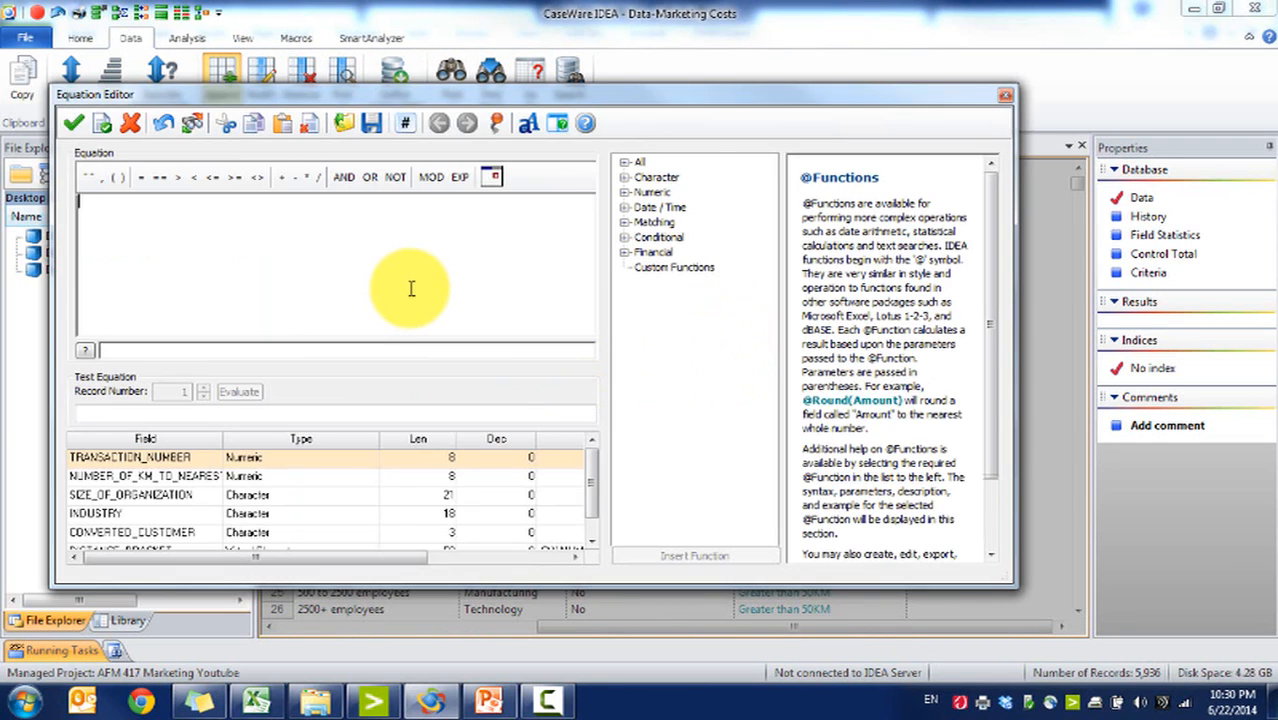
type("@IF(")
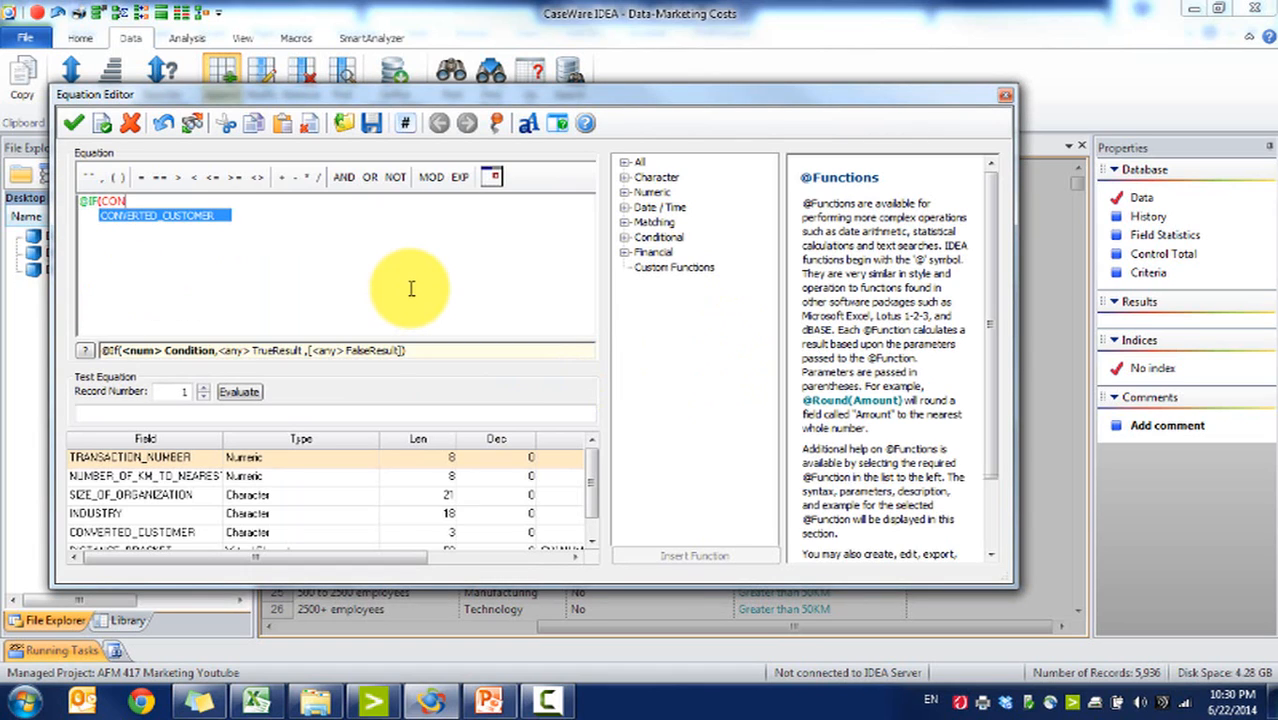
type("CON")
key("Return")
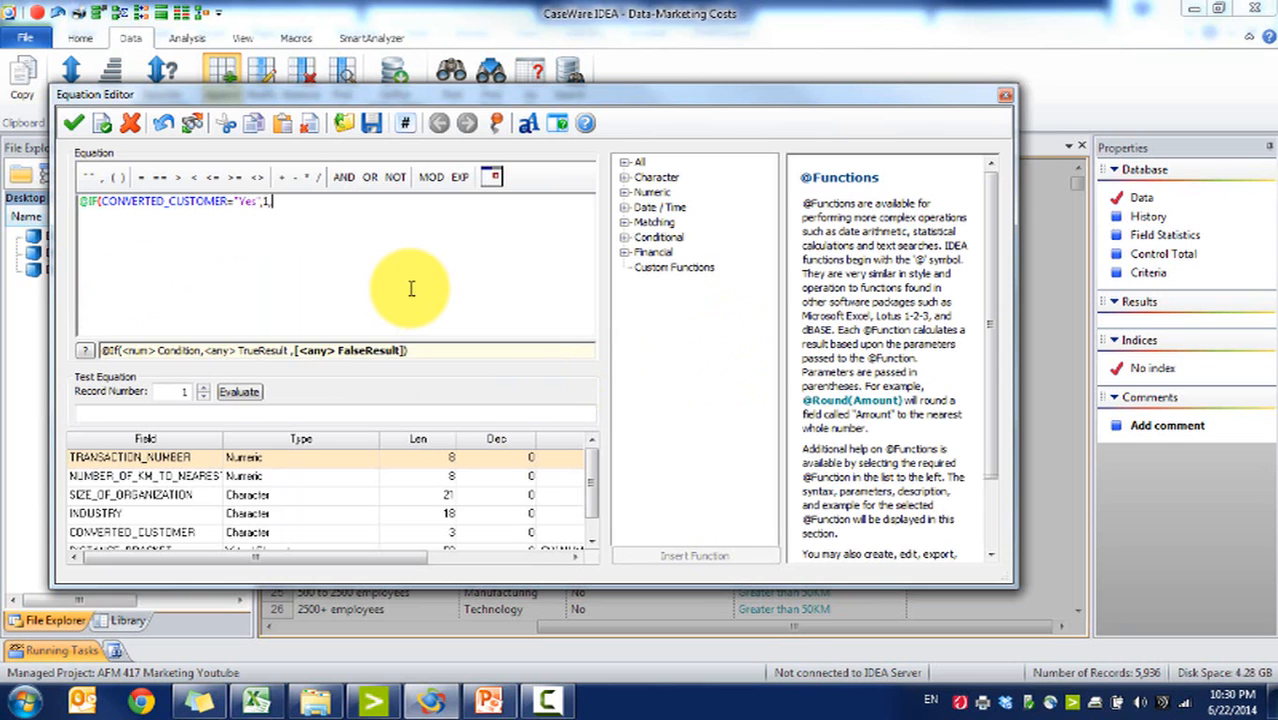
left_click(73, 122)
left_click(838, 278)
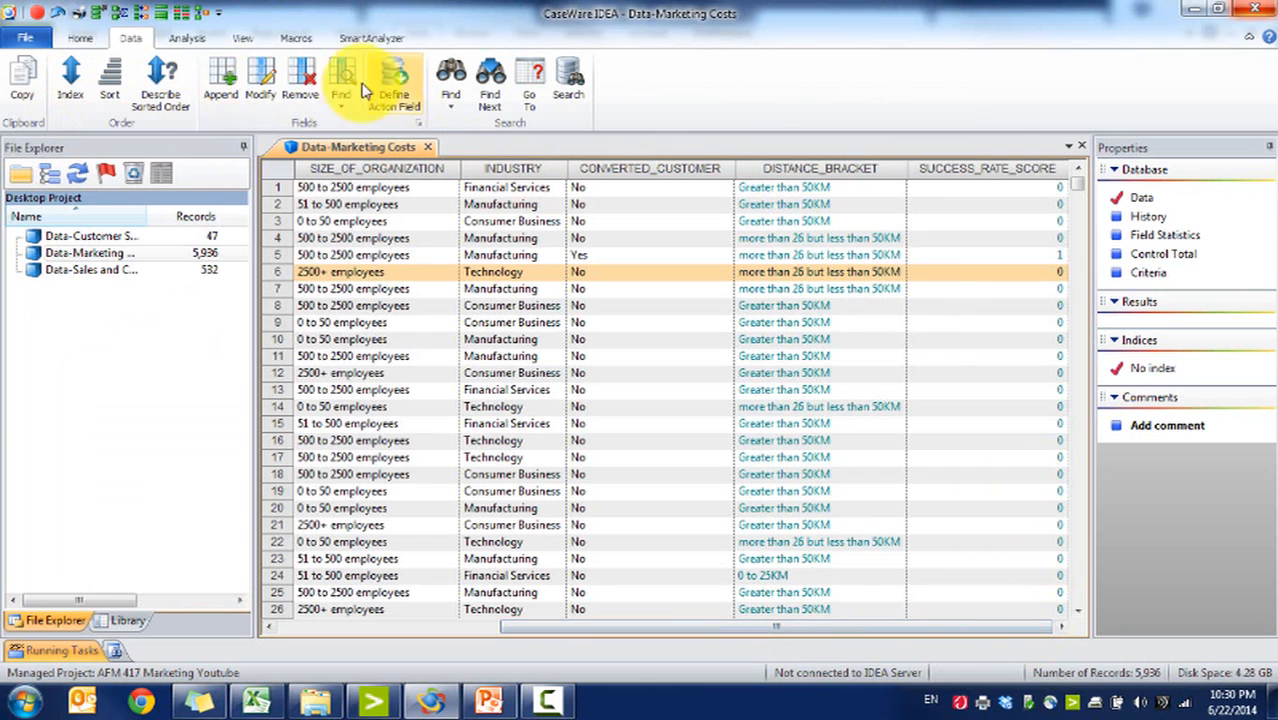
Step: Start a Summarization and set INDUSTRY as the first field to summarize by
left_click(188, 38)
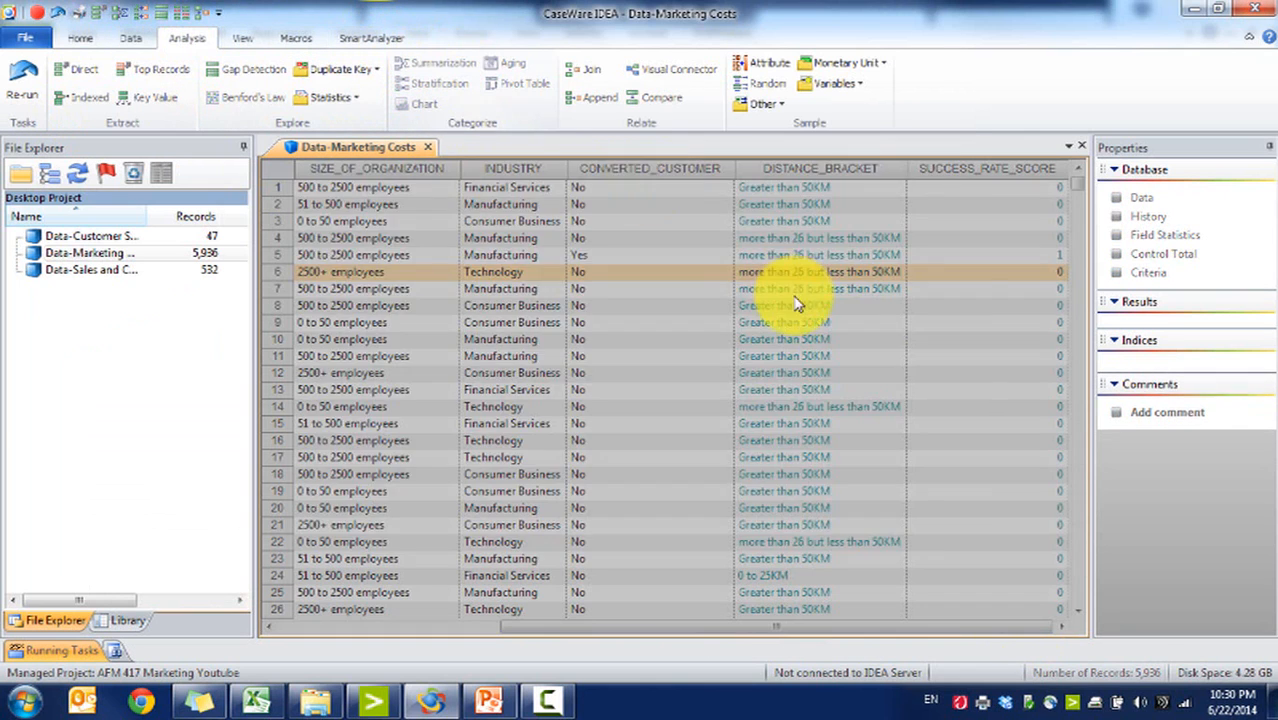
left_click(432, 62)
left_click(440, 201)
left_click(459, 271)
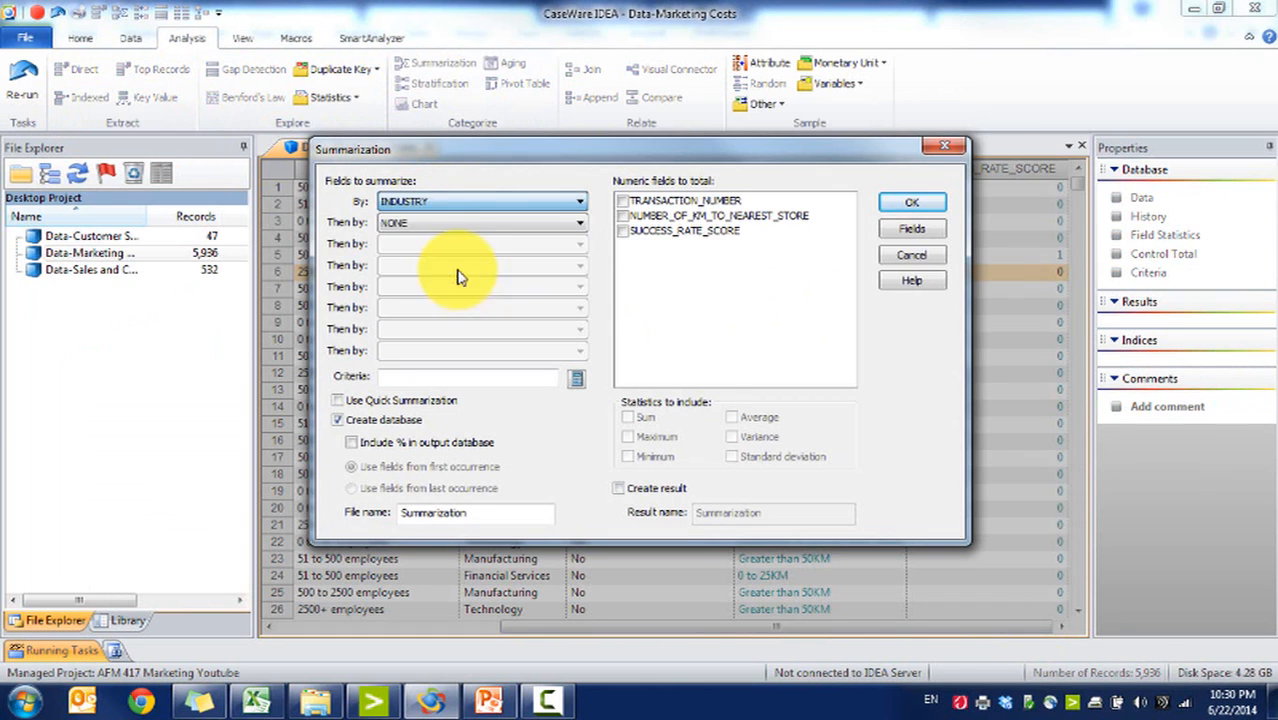
Step: Add SIZE_OF_ORGANIZATION and DISTANCE_BRACKET as the second and third summarization fields, matching the Excel customer segments layout
left_click(258, 703)
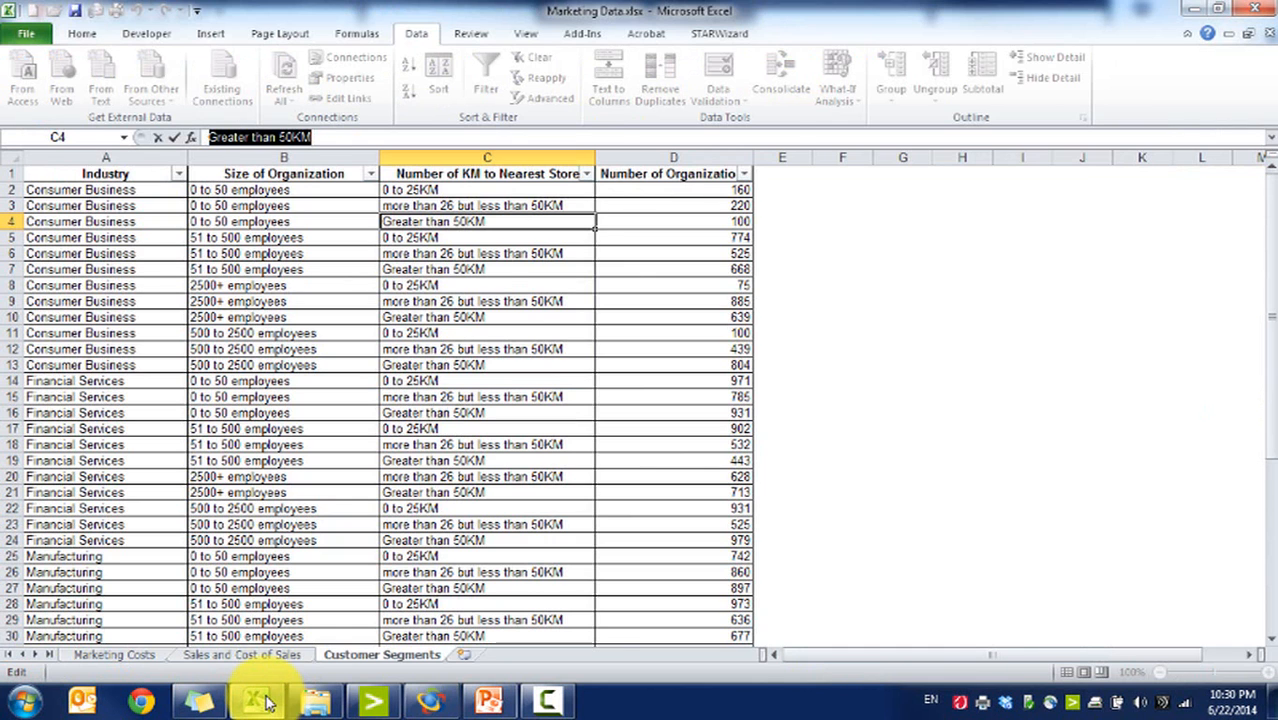
left_click(252, 697)
left_click(470, 222)
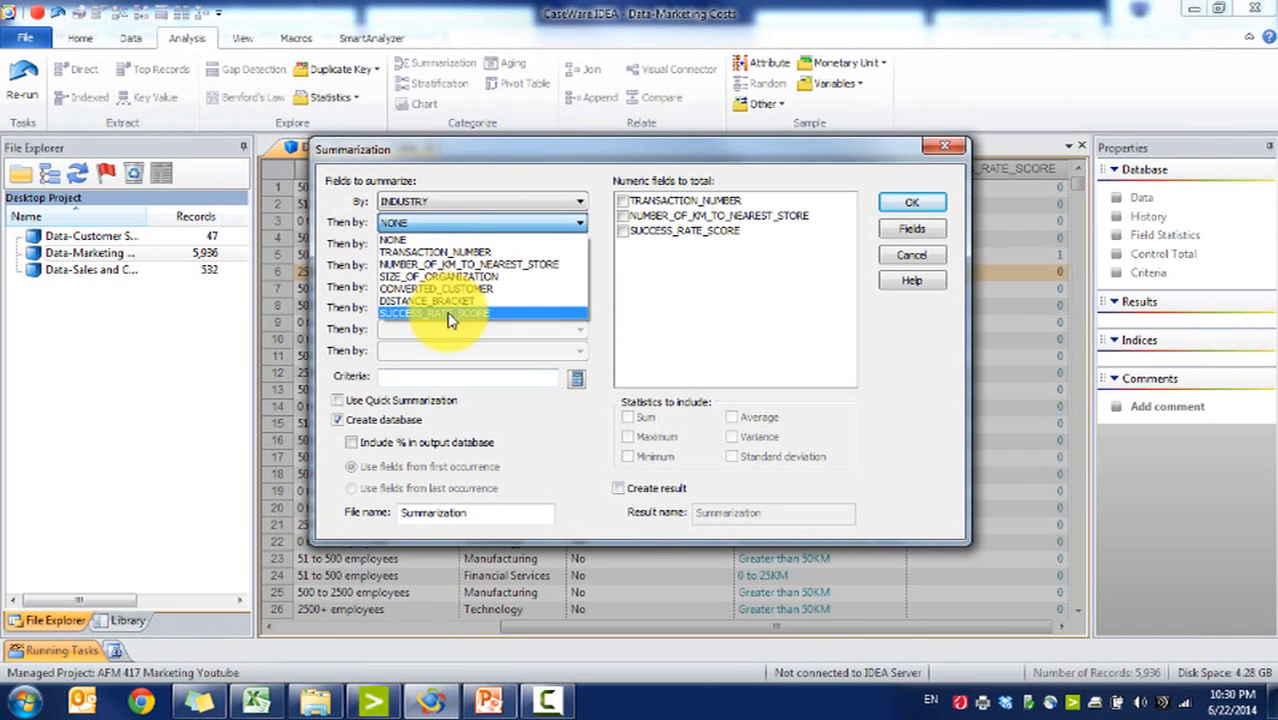
left_click(440, 276)
left_click(450, 244)
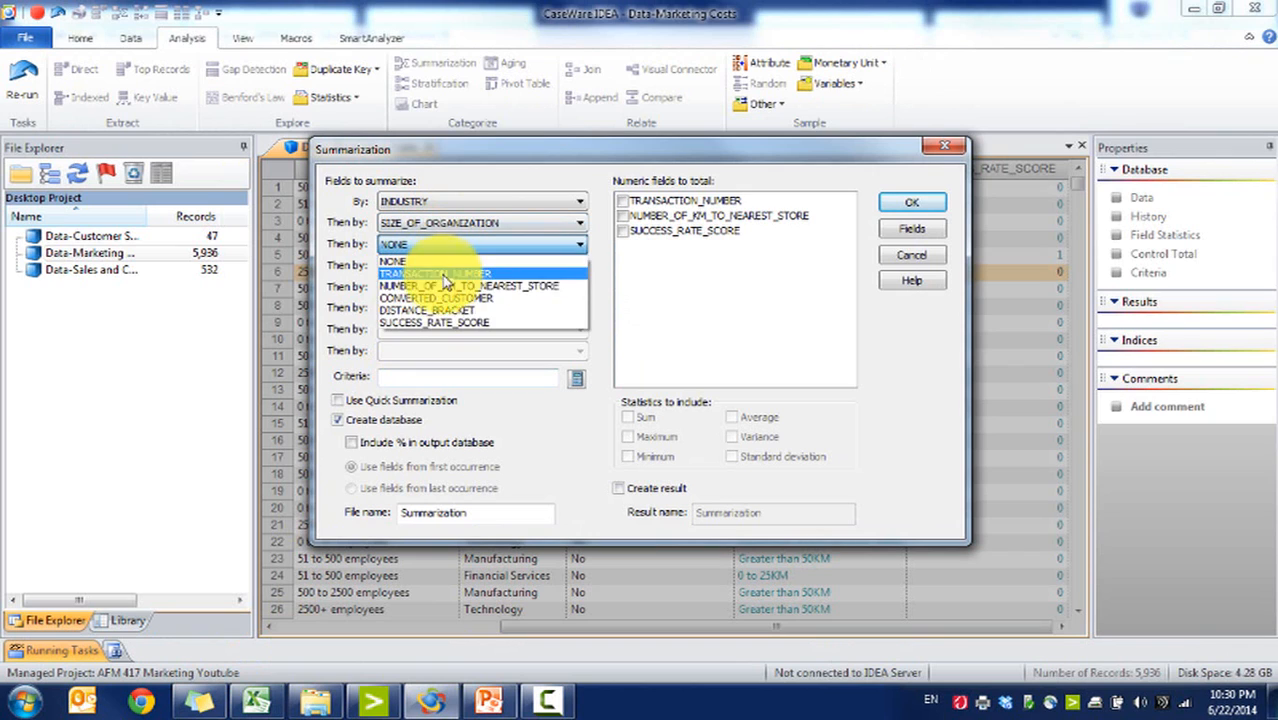
left_click(468, 311)
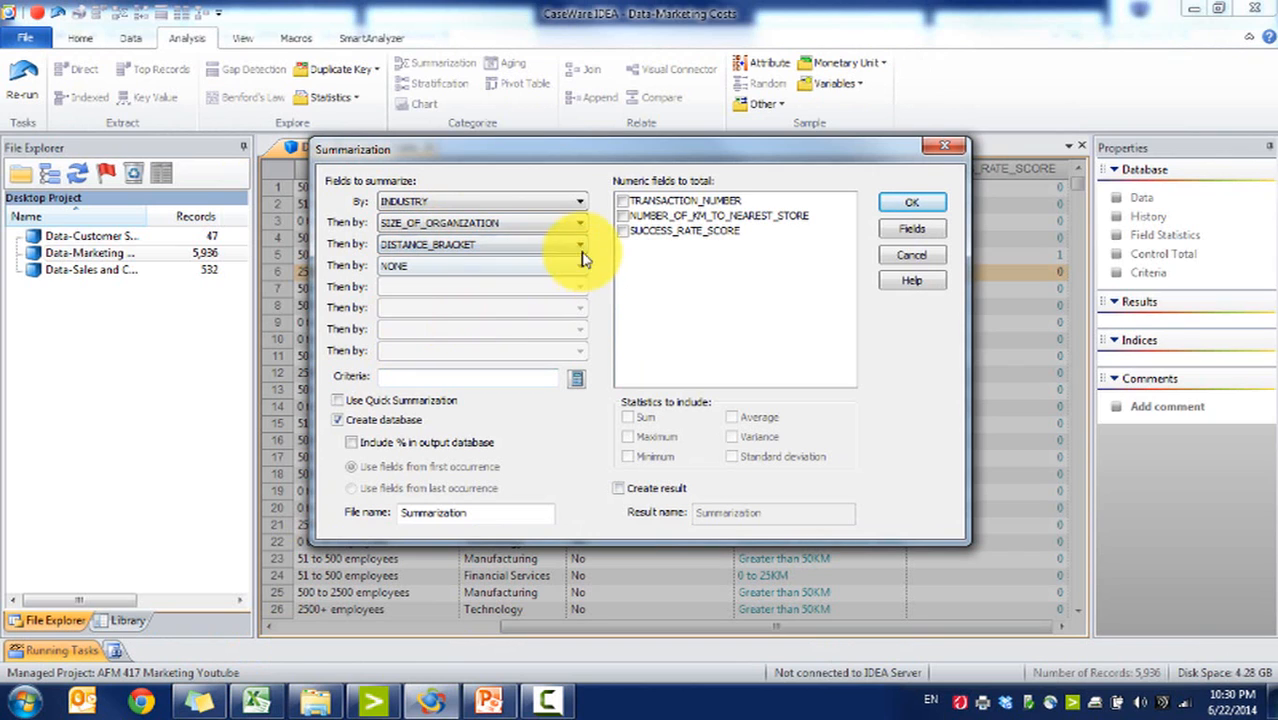
Step: Total SUCCESS_RATE_SCORE, name the output file Marketing_Success_Summ, and run the summarization
left_click(629, 236)
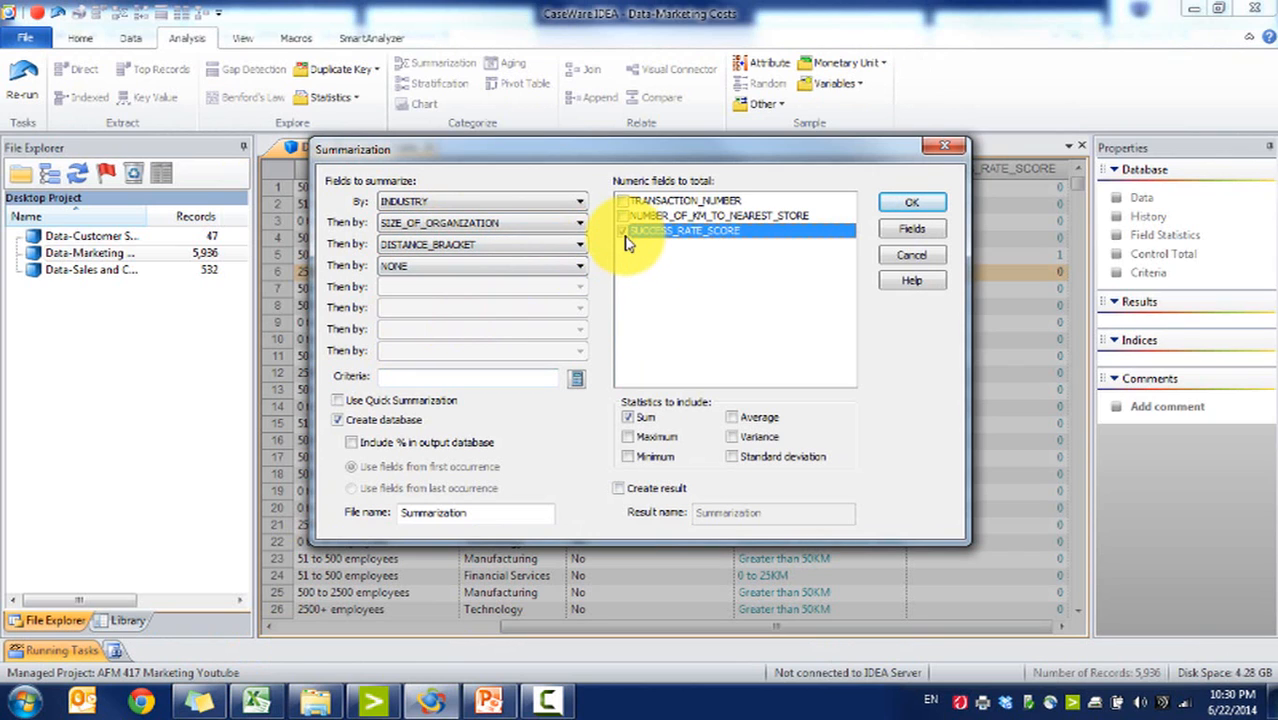
double_click(488, 511)
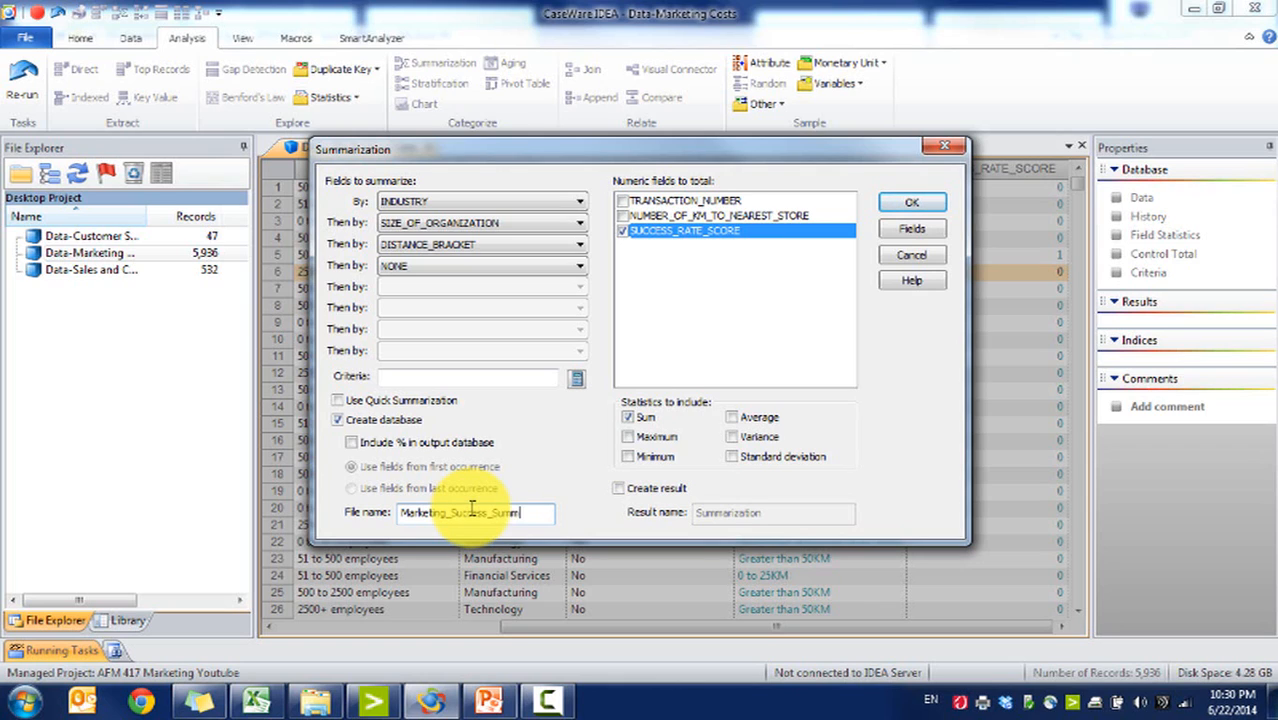
left_click(908, 202)
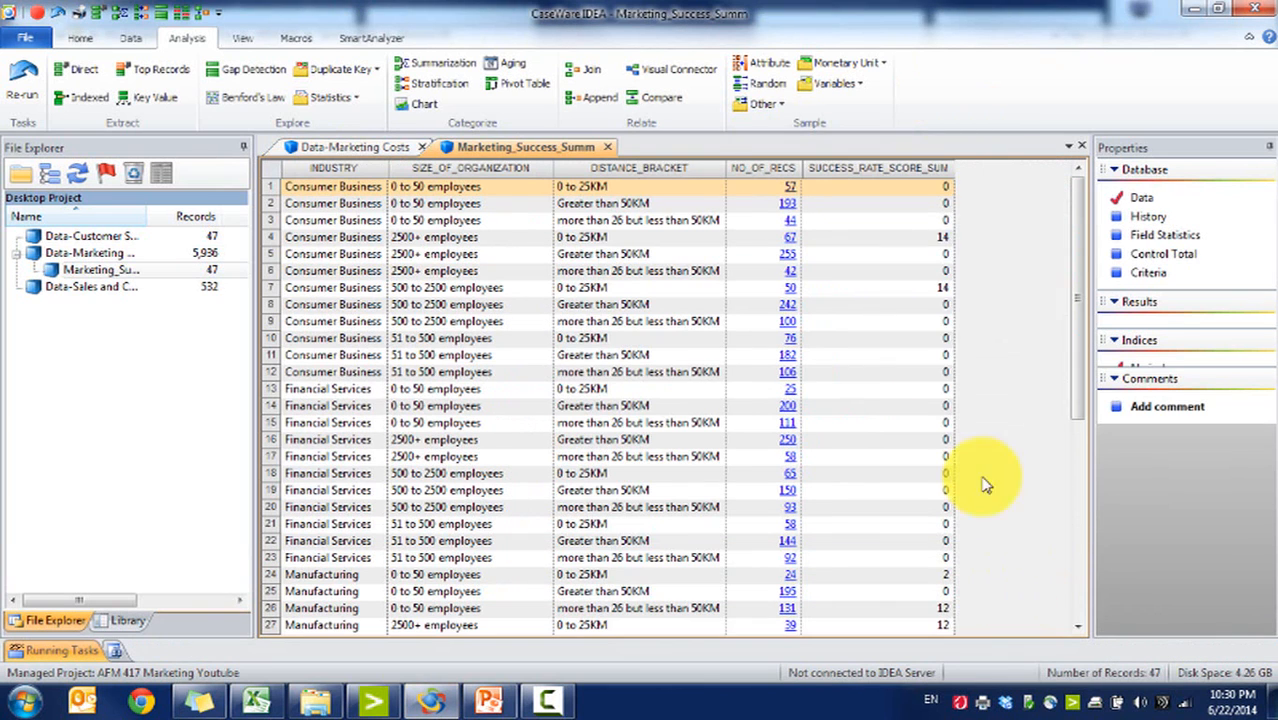
Step: Append a virtual numeric field SUCCESS_RATE with 2 decimals to the summary and open its equation editor
left_click(895, 222)
left_click(918, 240)
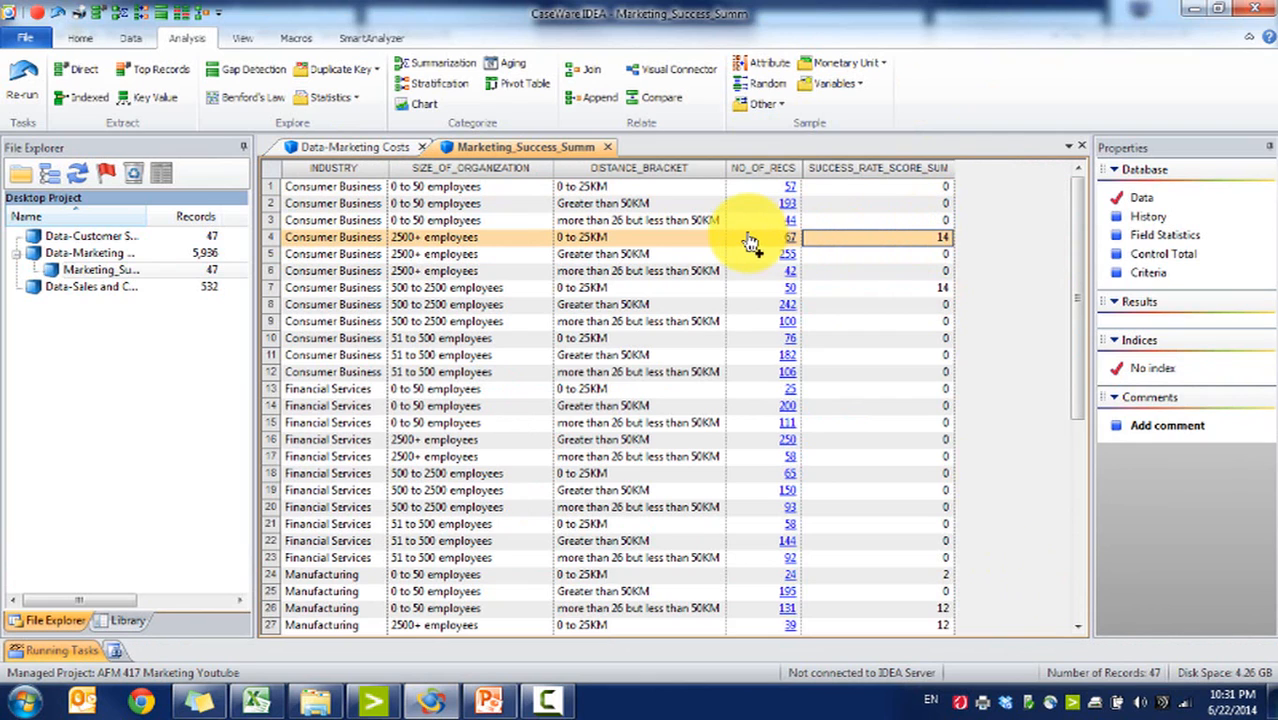
left_click(882, 188)
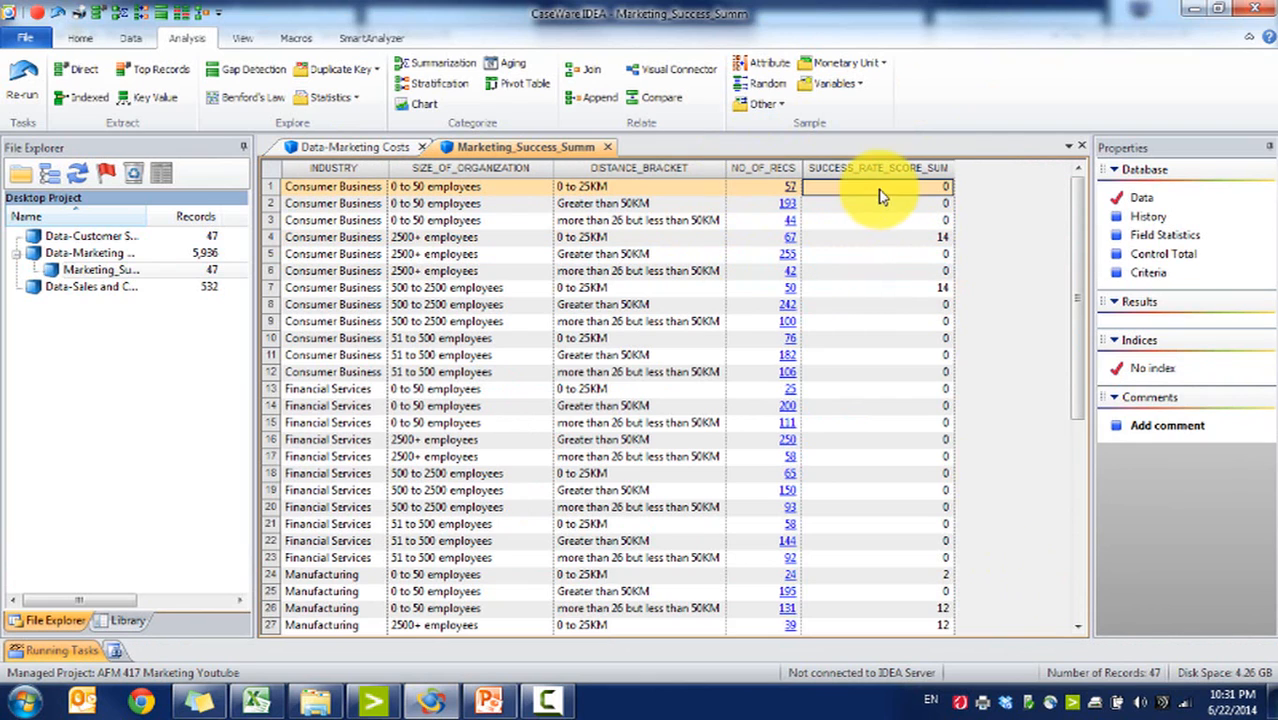
left_click(140, 37)
left_click(226, 82)
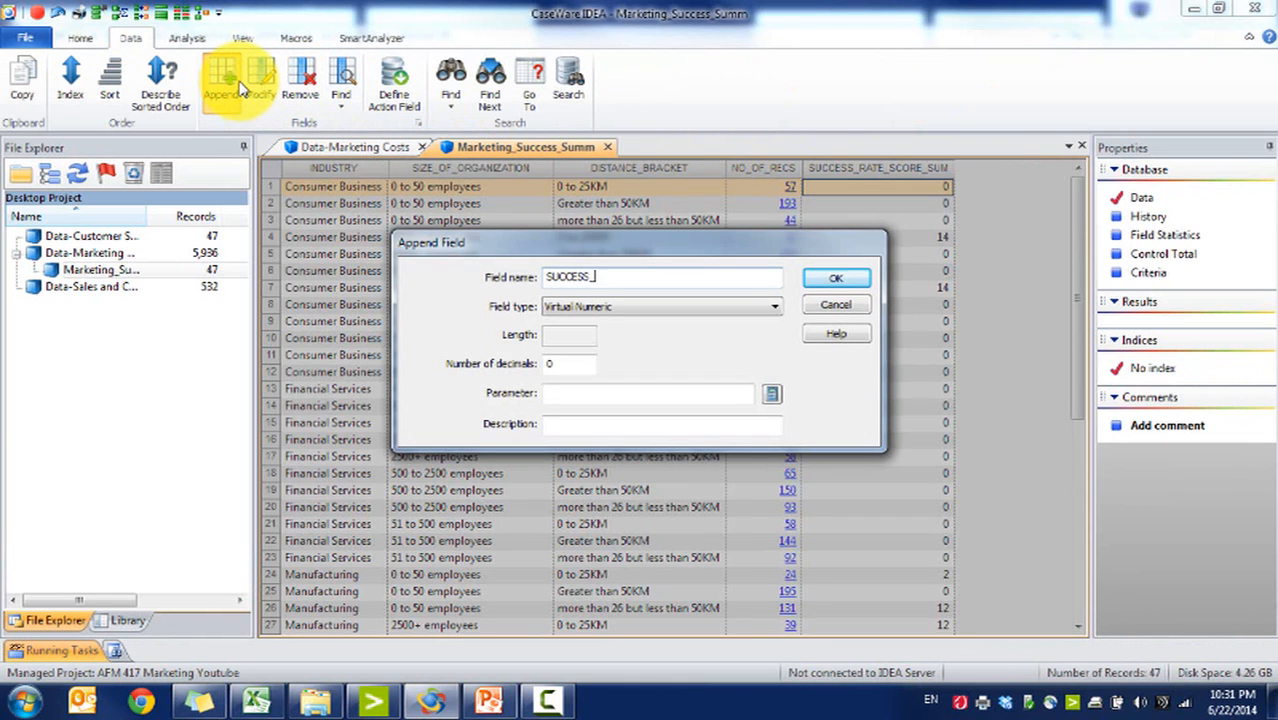
double_click(570, 364)
type("2")
left_click(749, 395)
left_click(772, 395)
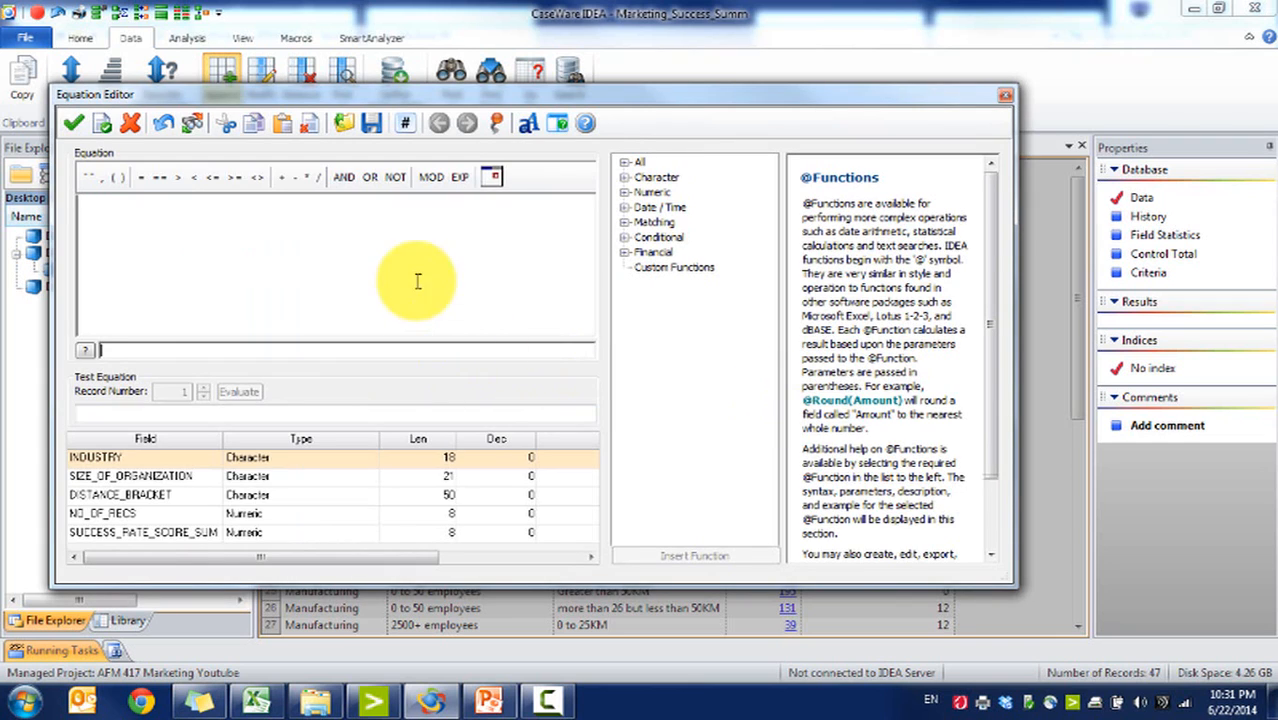
Step: Enter the equation SUCCESS_RATE_SCORE_SUM / NO_OF_RECS *100 and confirm the SUCCESS_RATE field
left_click(222, 533)
type("/")
double_click(167, 518)
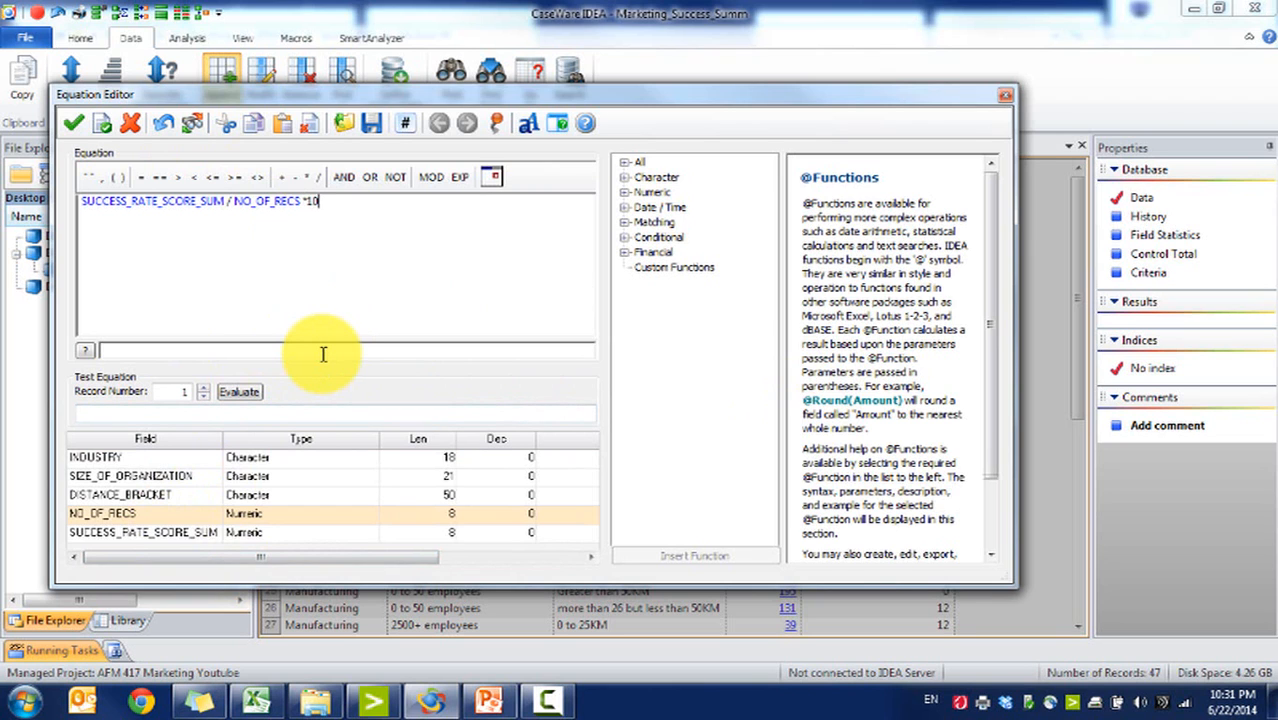
type("*100")
left_click(73, 122)
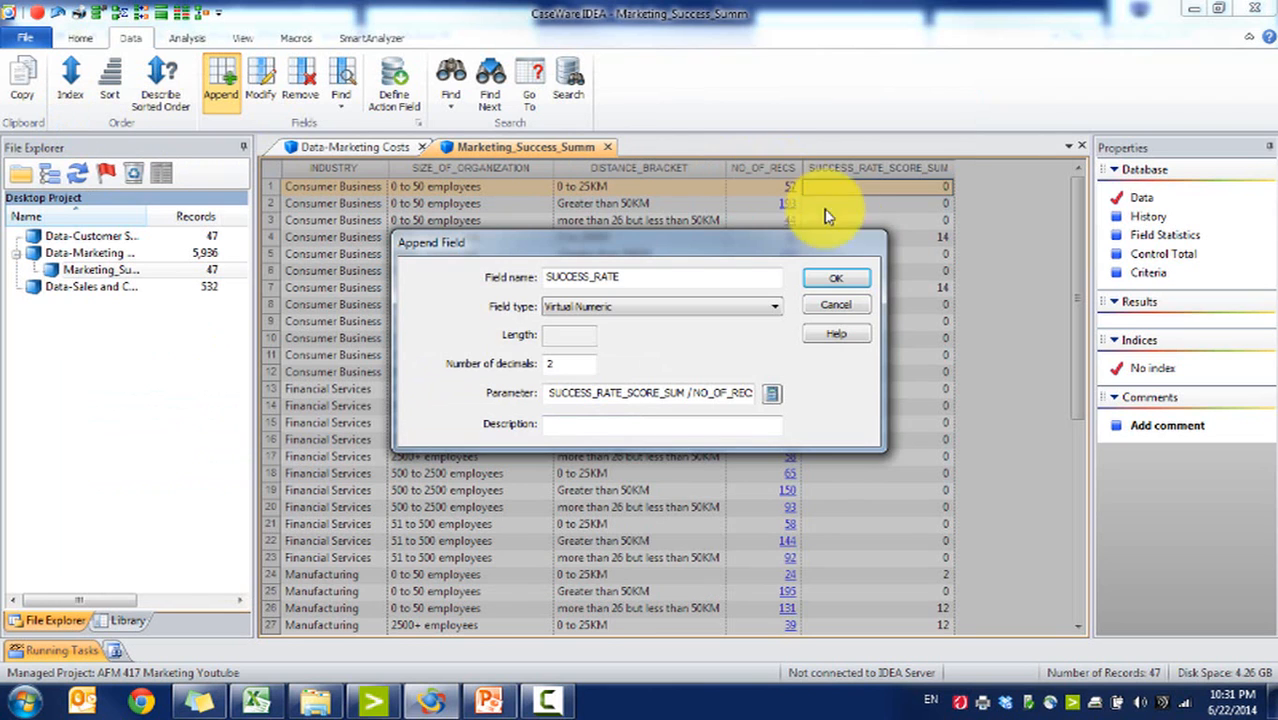
left_click(838, 276)
Step: Sort the summary by SUCCESS_RATE in descending order
left_click(1010, 170)
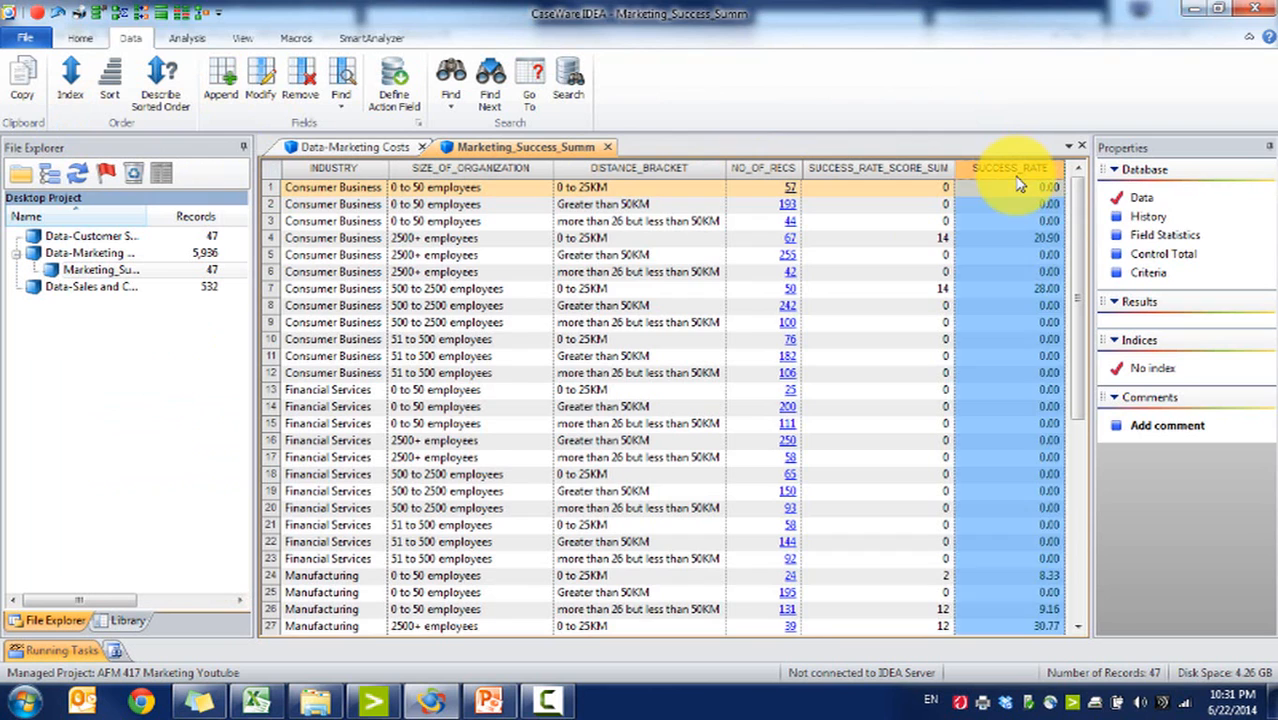
left_click(1017, 178)
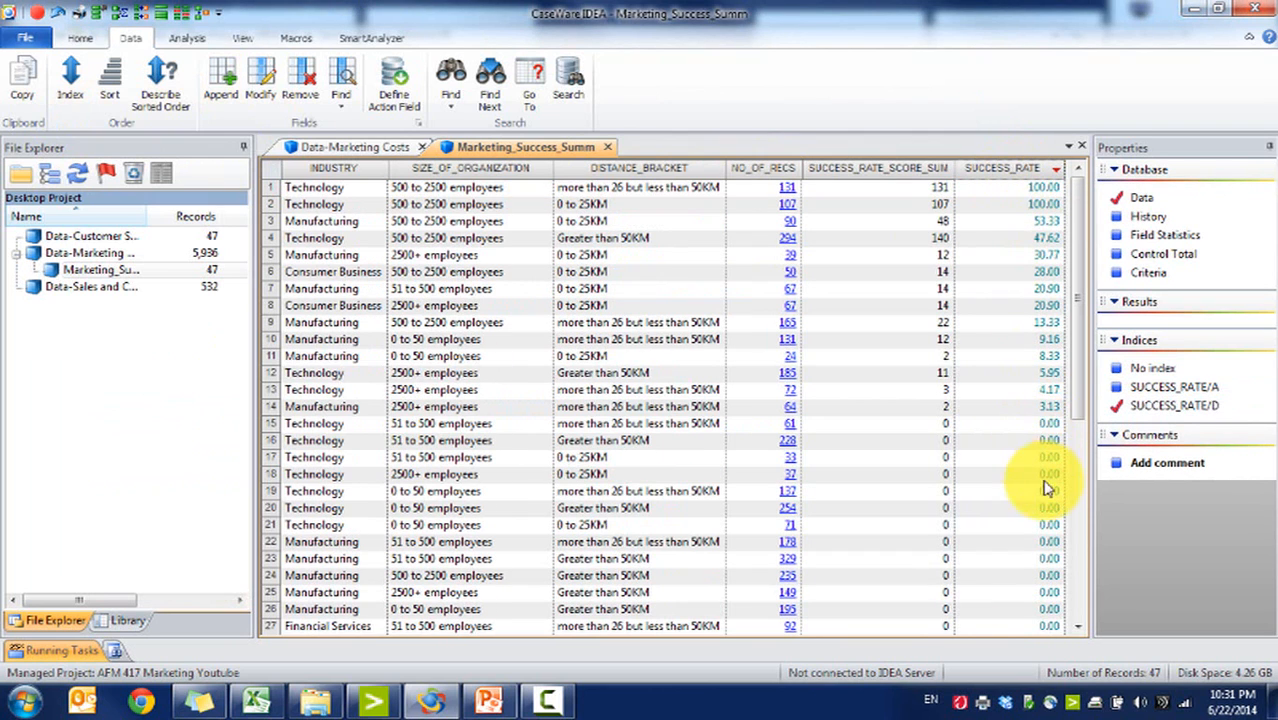
Step: Review the highest success rates in the sorted summary against the workshop requirements slide
left_click_drag(1045, 407, 277, 172)
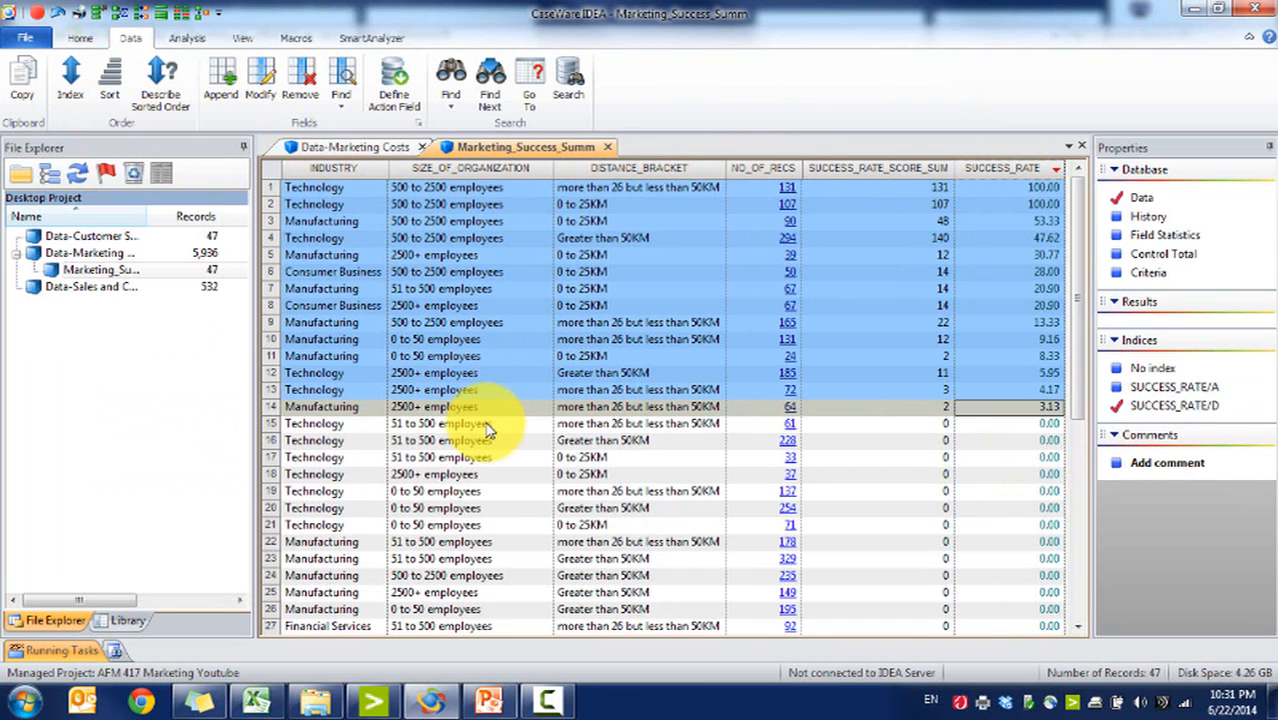
left_click(1079, 611)
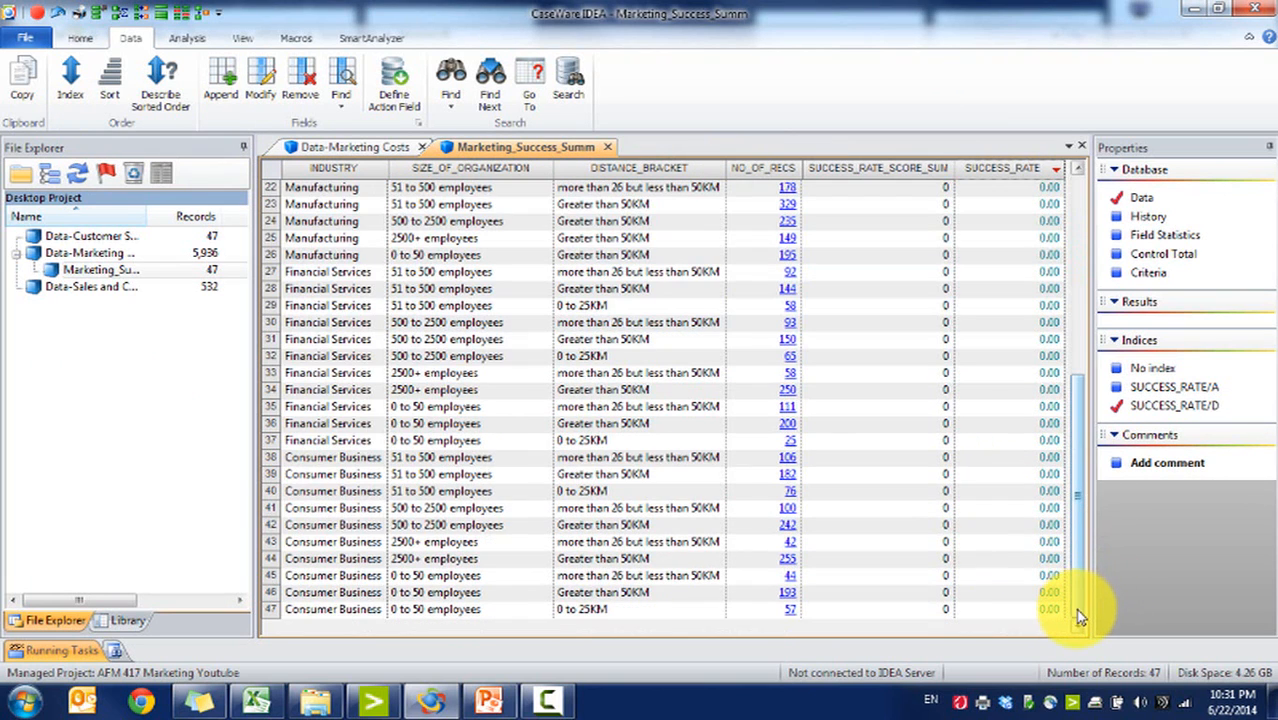
left_click_drag(1079, 615, 1071, 303)
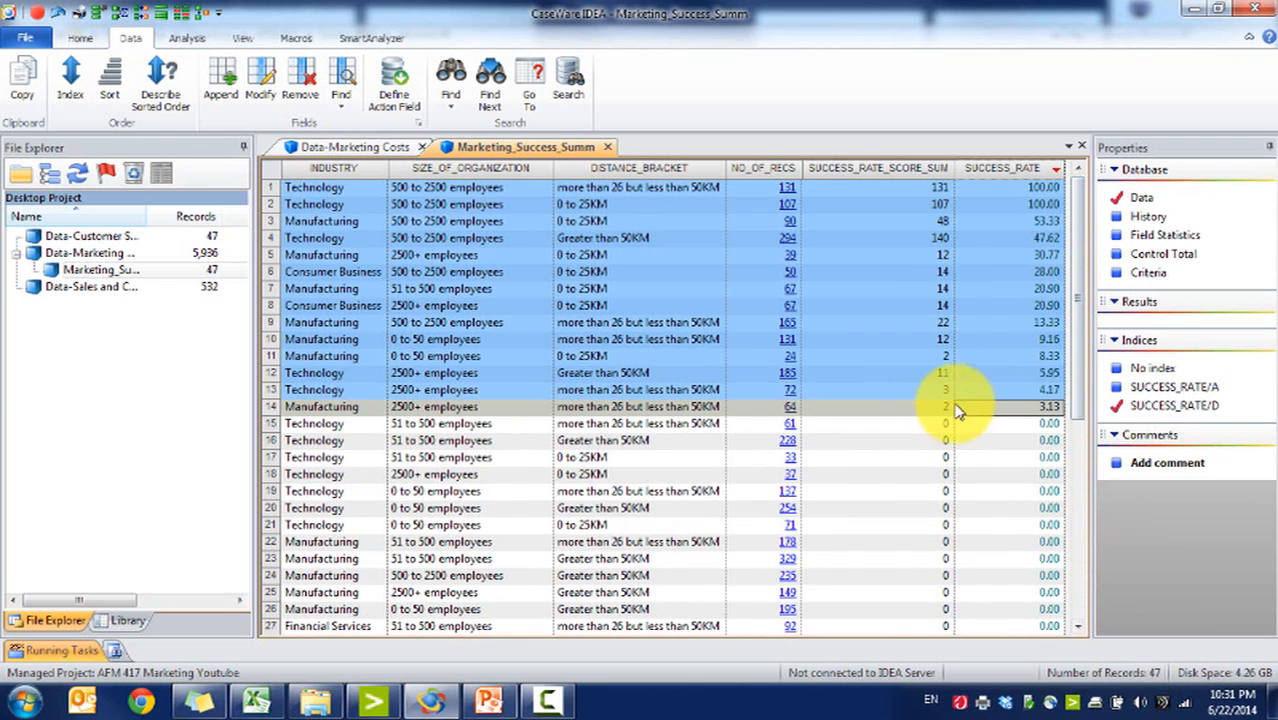
left_click(1005, 408)
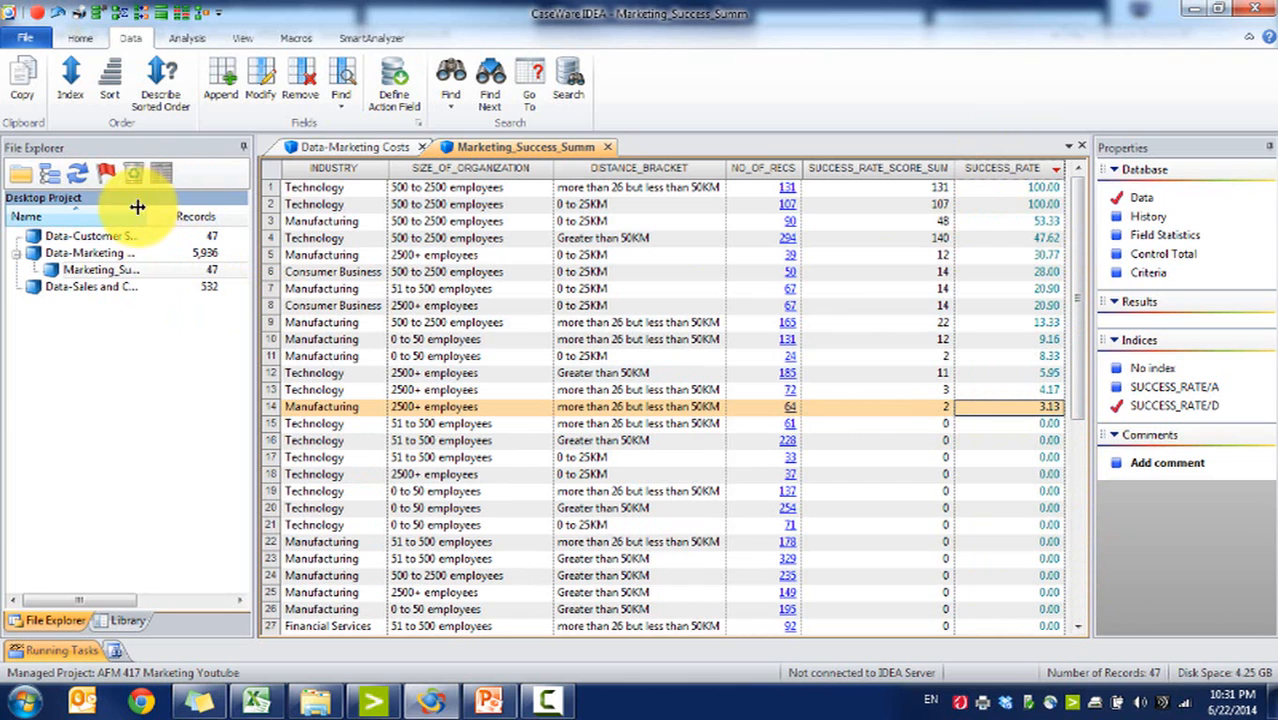
left_click_drag(148, 213, 197, 213)
left_click(494, 702)
left_click(496, 702)
left_click(1035, 204)
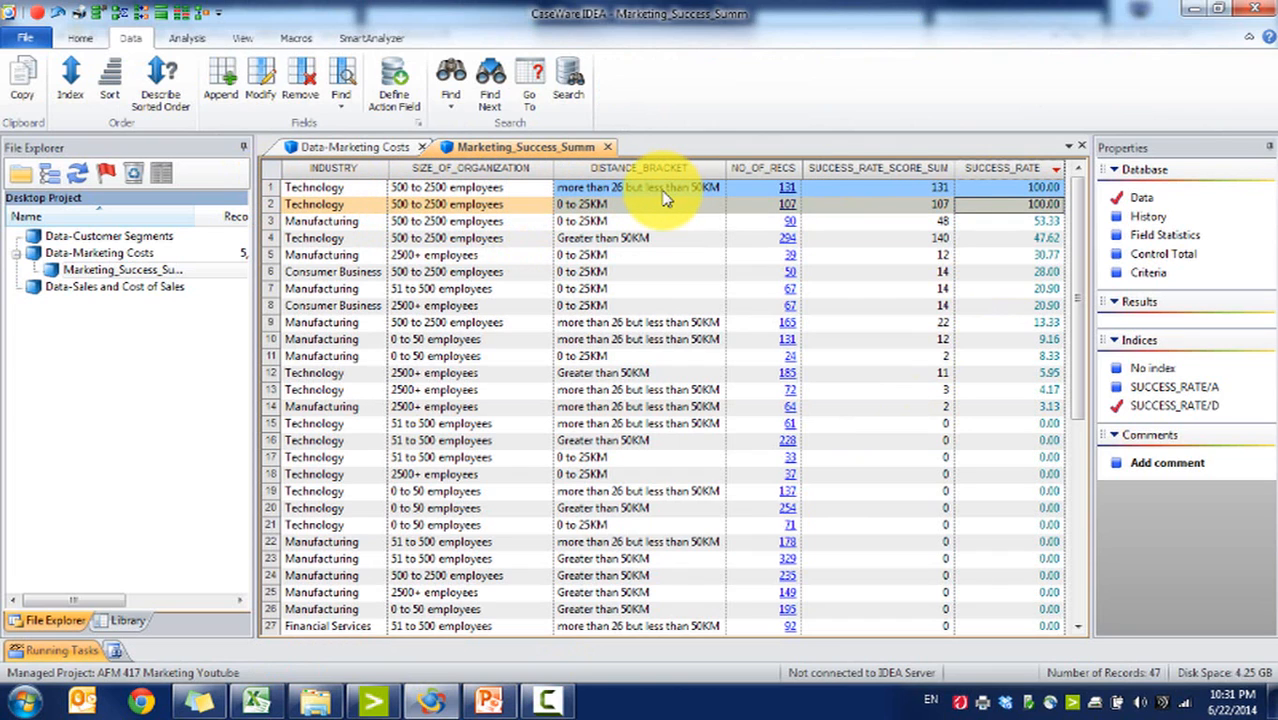
left_click(620, 224)
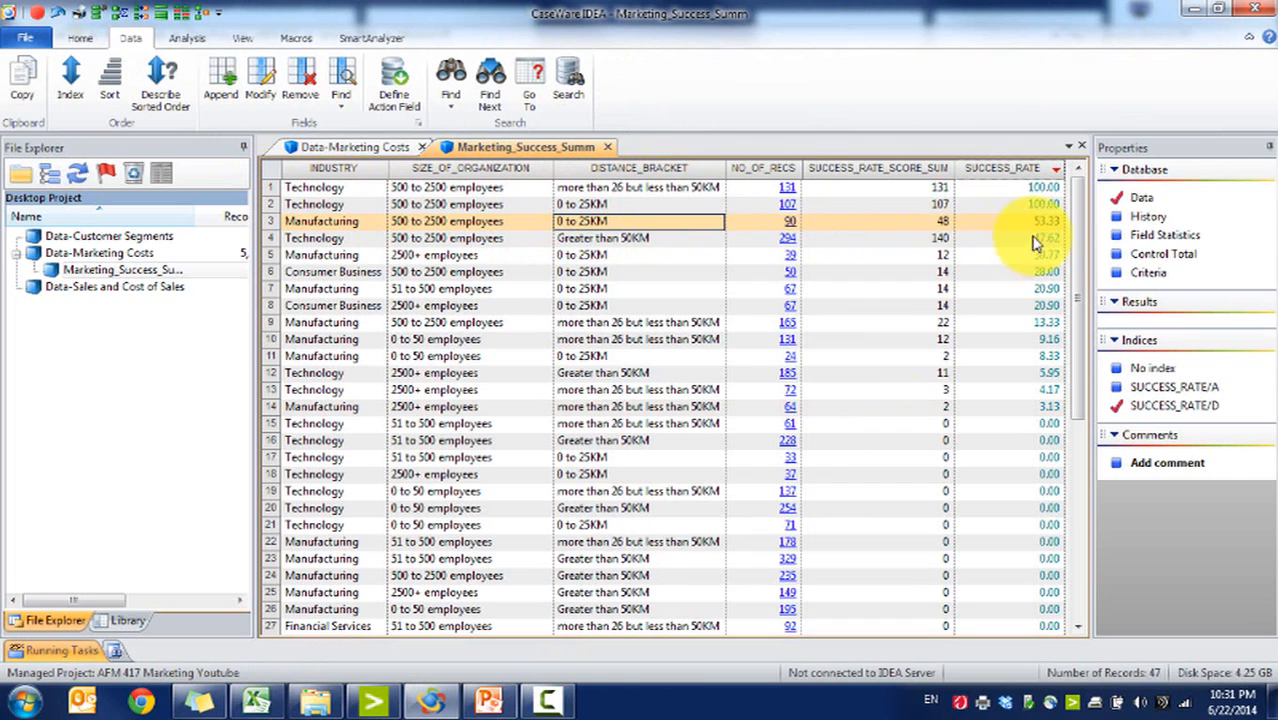
left_click_drag(1038, 224, 1048, 438)
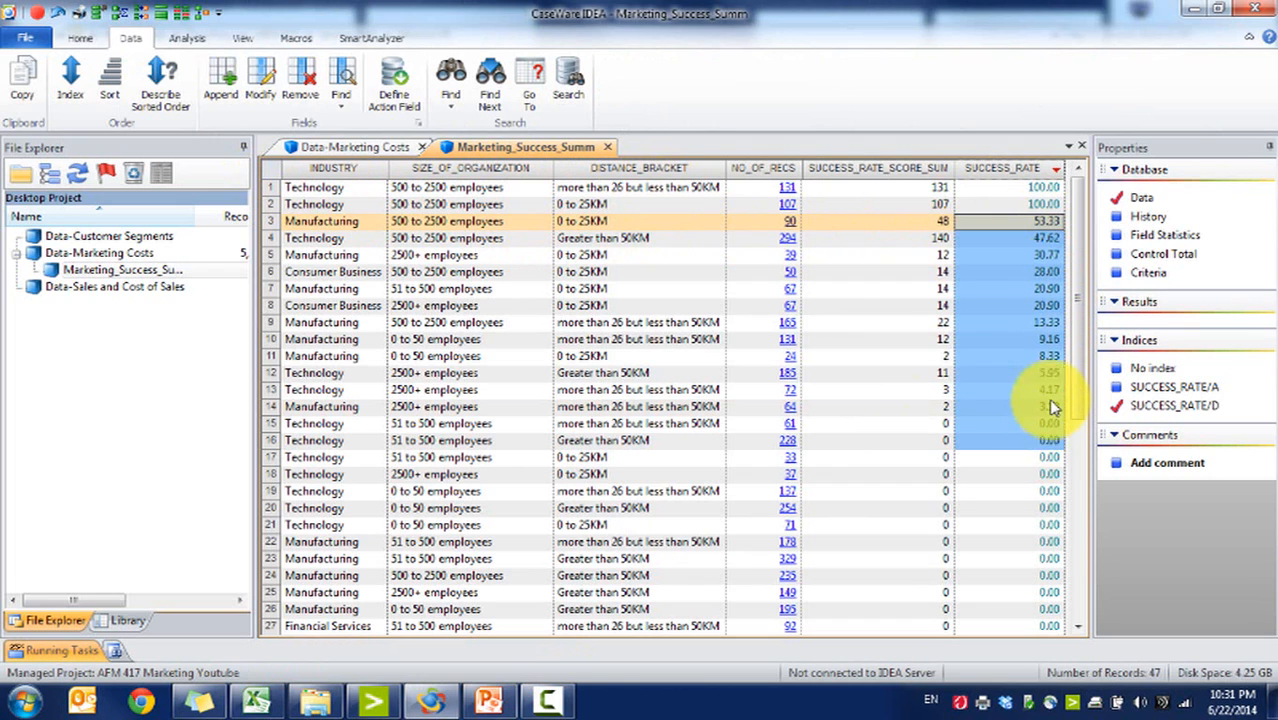
left_click(1050, 409)
Step: Open the Data-Sales and Cost of Sales database and examine its revenue and cost columns
double_click(100, 253)
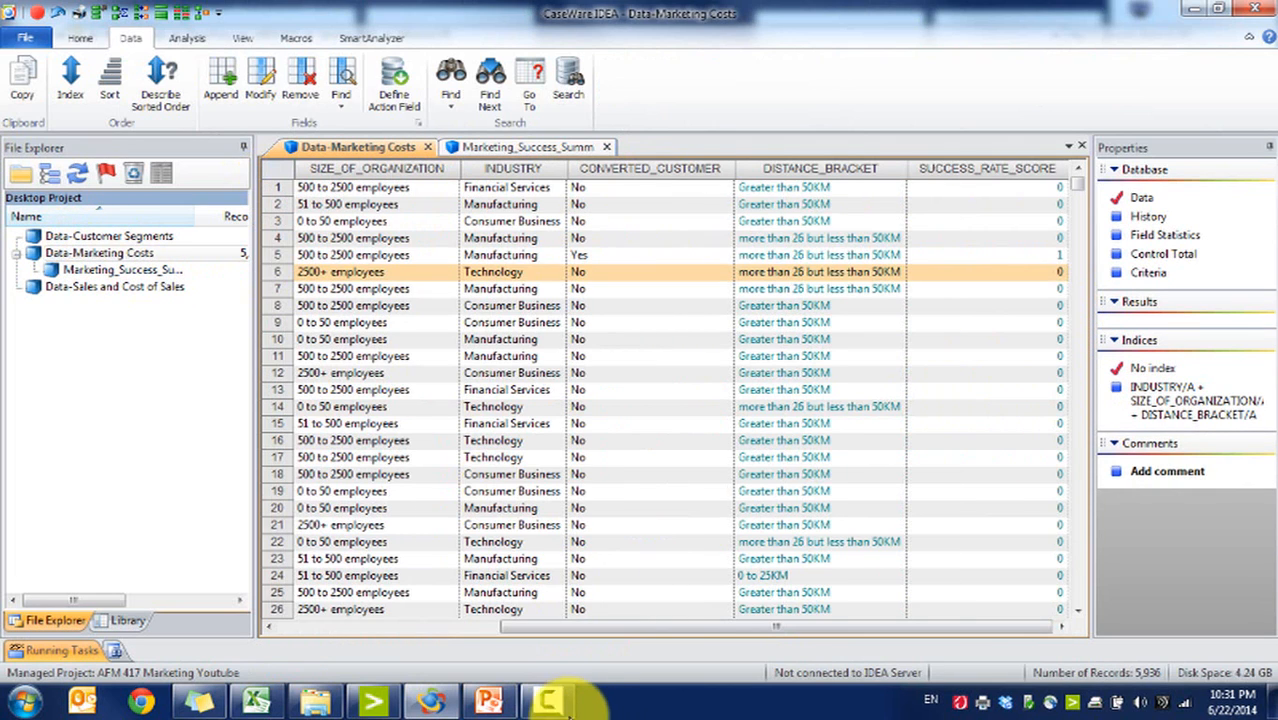
left_click(487, 702)
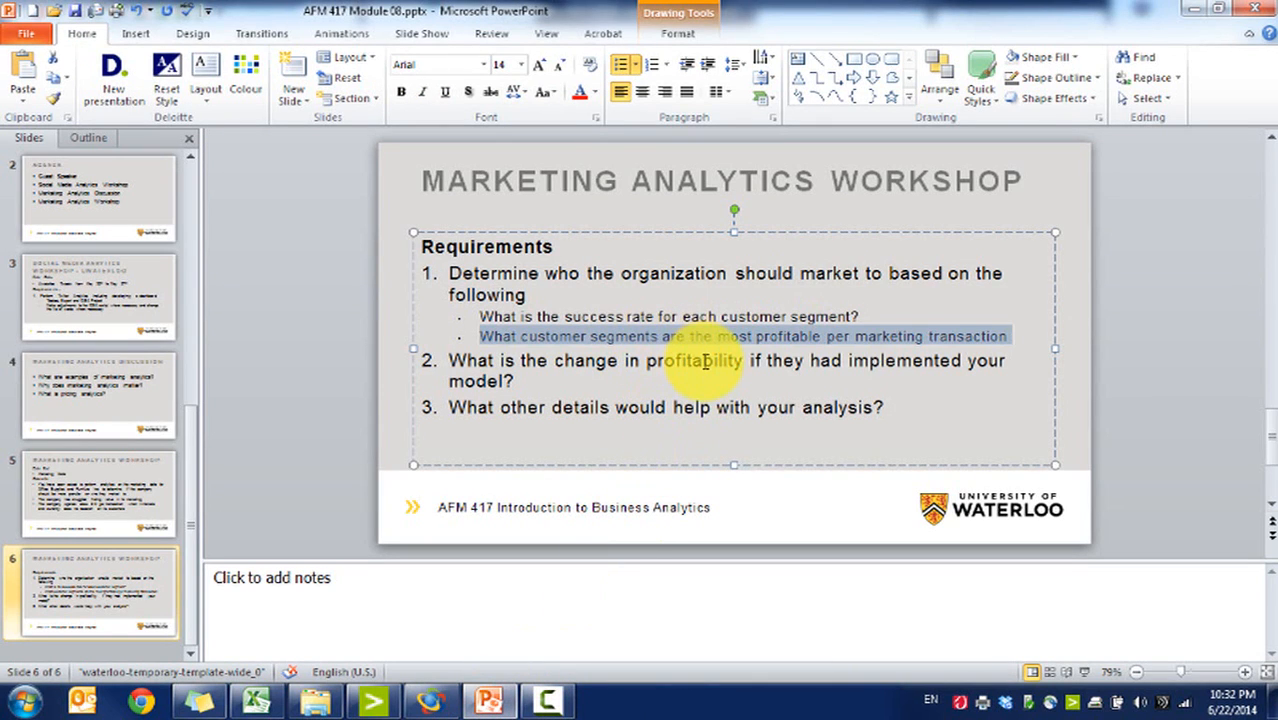
left_click(489, 700)
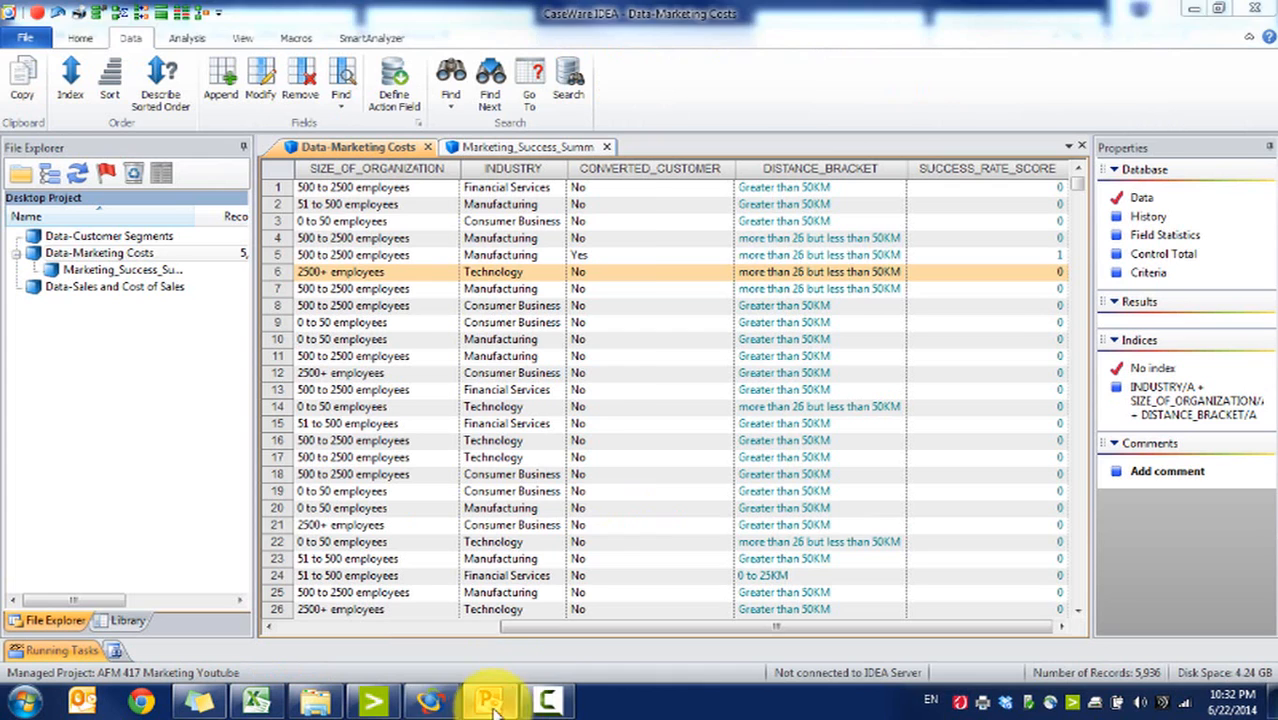
left_click(780, 238)
left_click(190, 40)
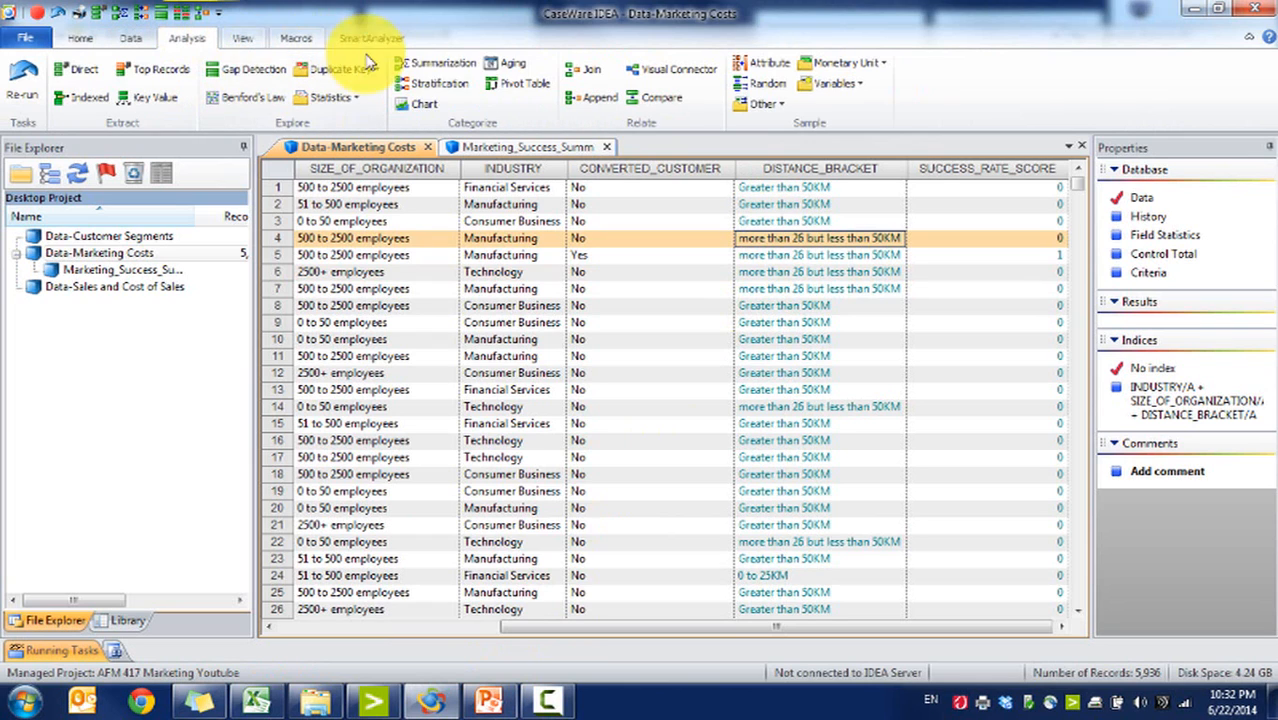
double_click(138, 289)
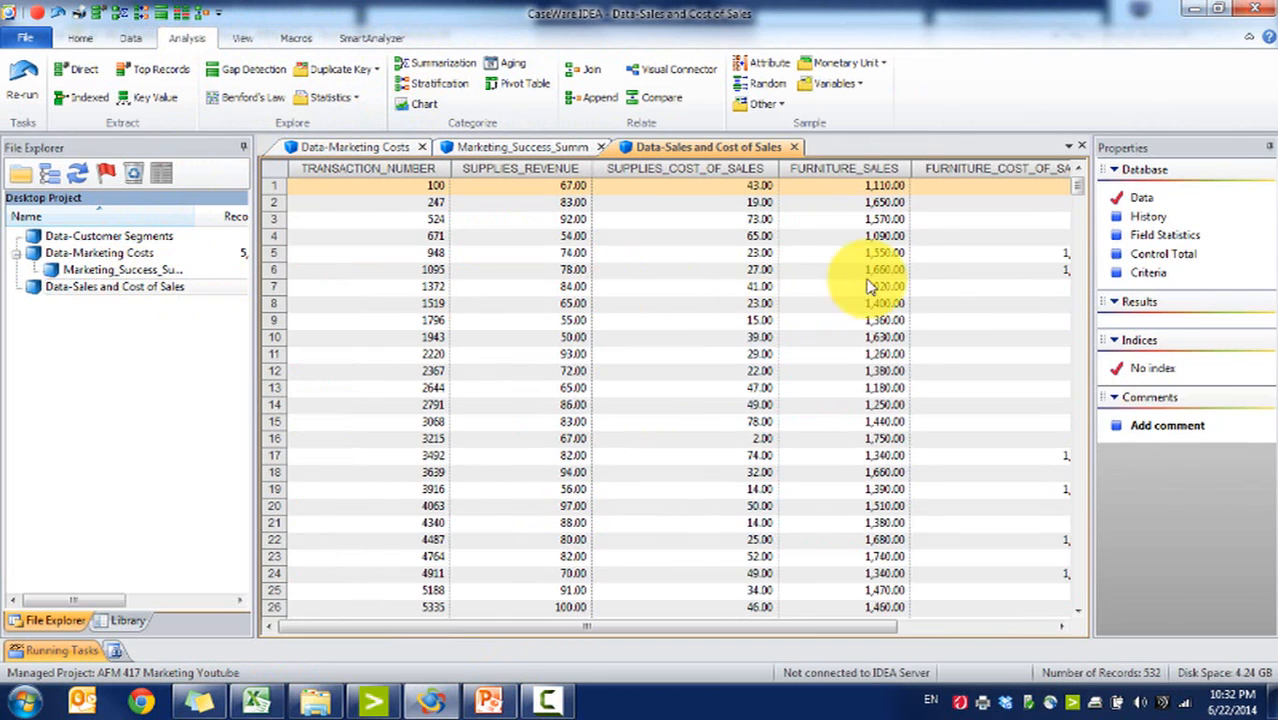
left_click(956, 629)
left_click_drag(959, 631, 690, 655)
Step: Start a Join from Data-Marketing Costs with Data-Sales and Cost of Sales as the secondary database
left_click(93, 258)
left_click(93, 258)
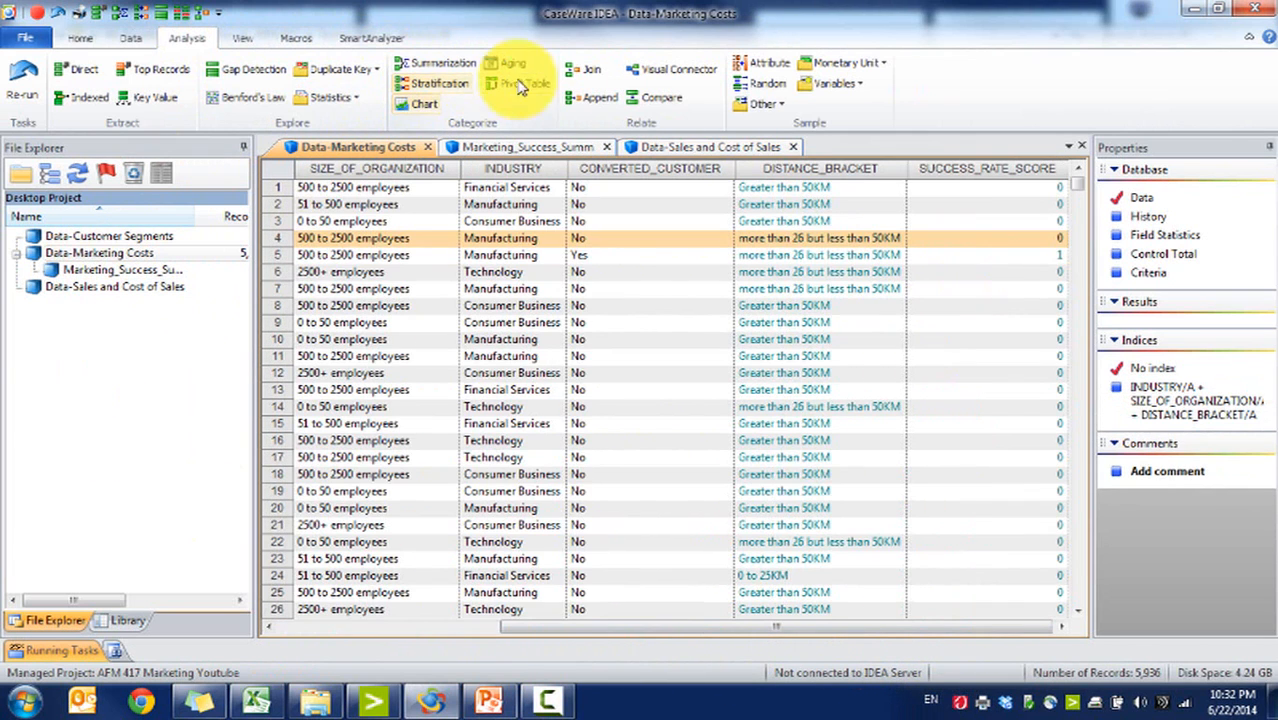
left_click(585, 69)
left_click(726, 318)
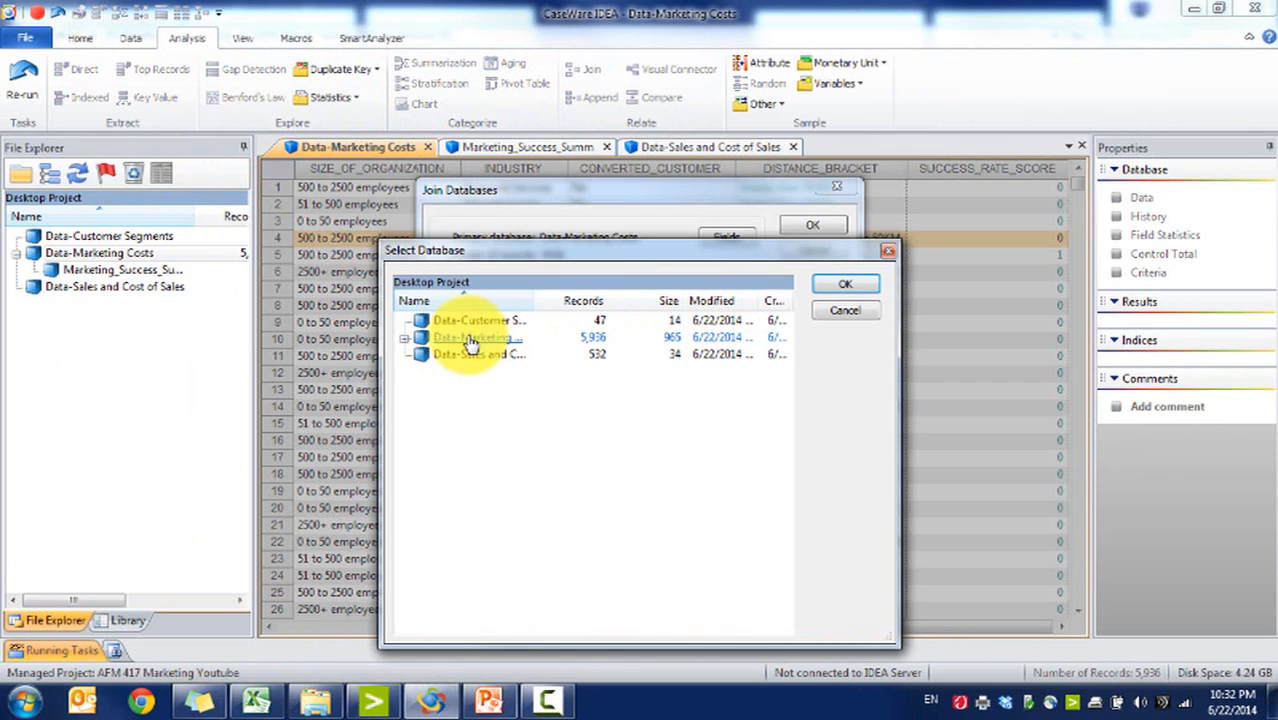
double_click(531, 300)
double_click(572, 358)
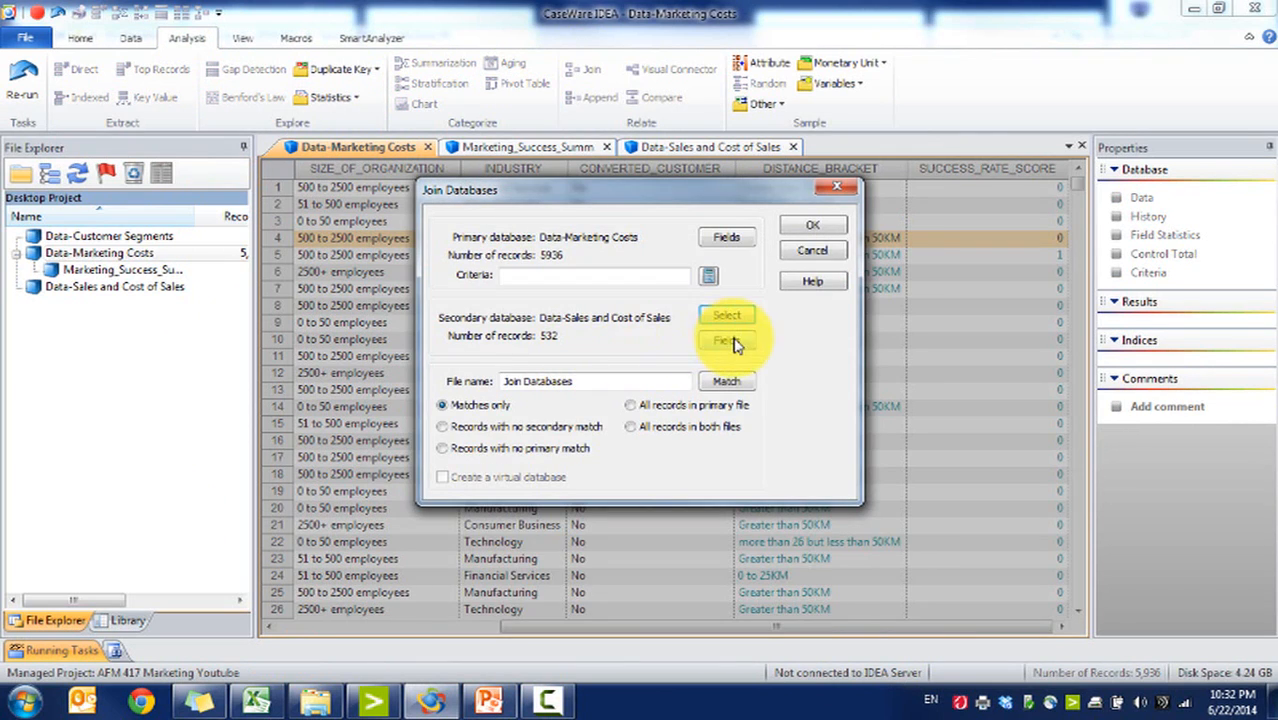
Step: Include the secondary database's supplies and furniture sales and cost fields, leaving out TRANSACTION_NUMBER
left_click(727, 340)
left_click(578, 309, "ctrl")
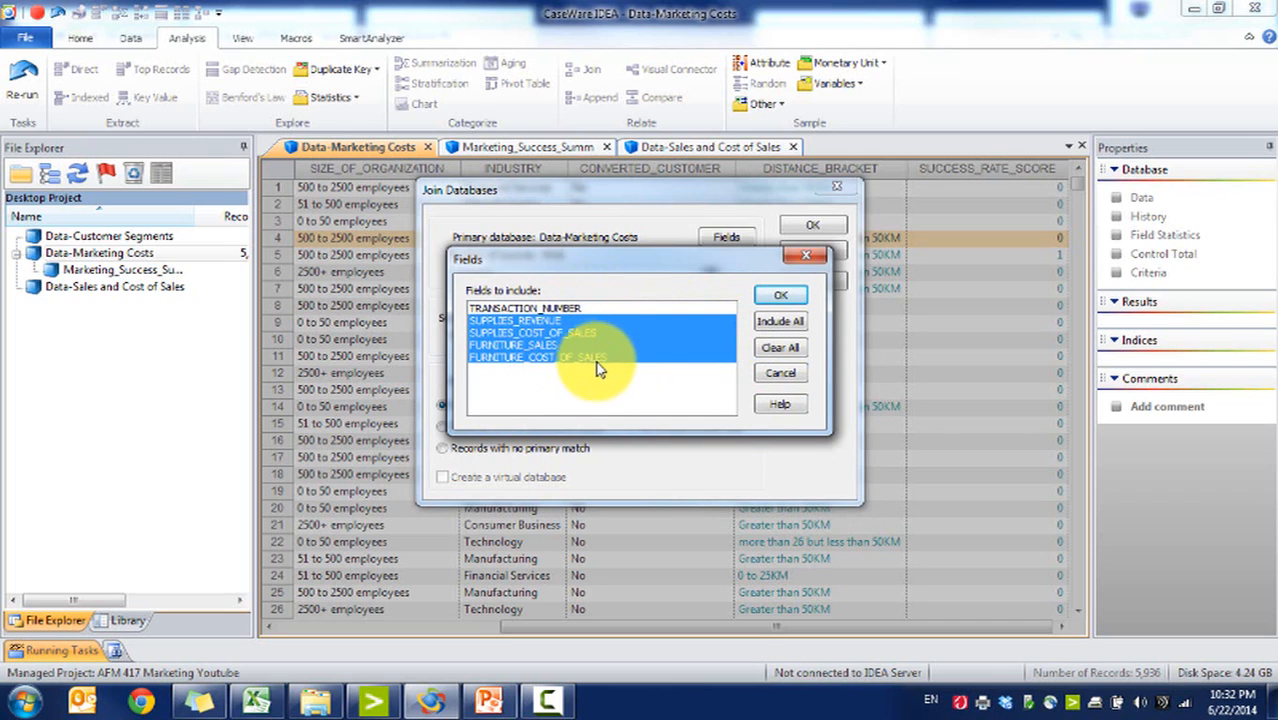
left_click(783, 298)
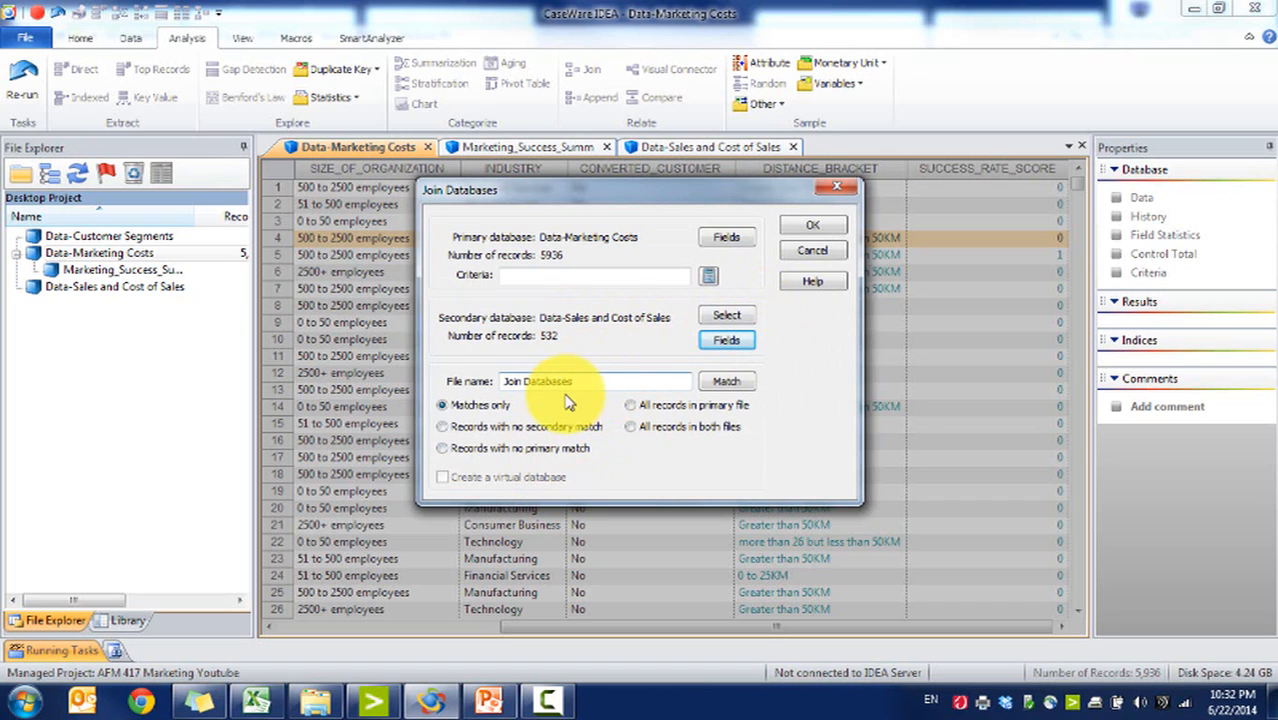
Step: Set the join to keep all records in the primary file and name the output Marketing Costs with Sales Details
left_click(631, 406)
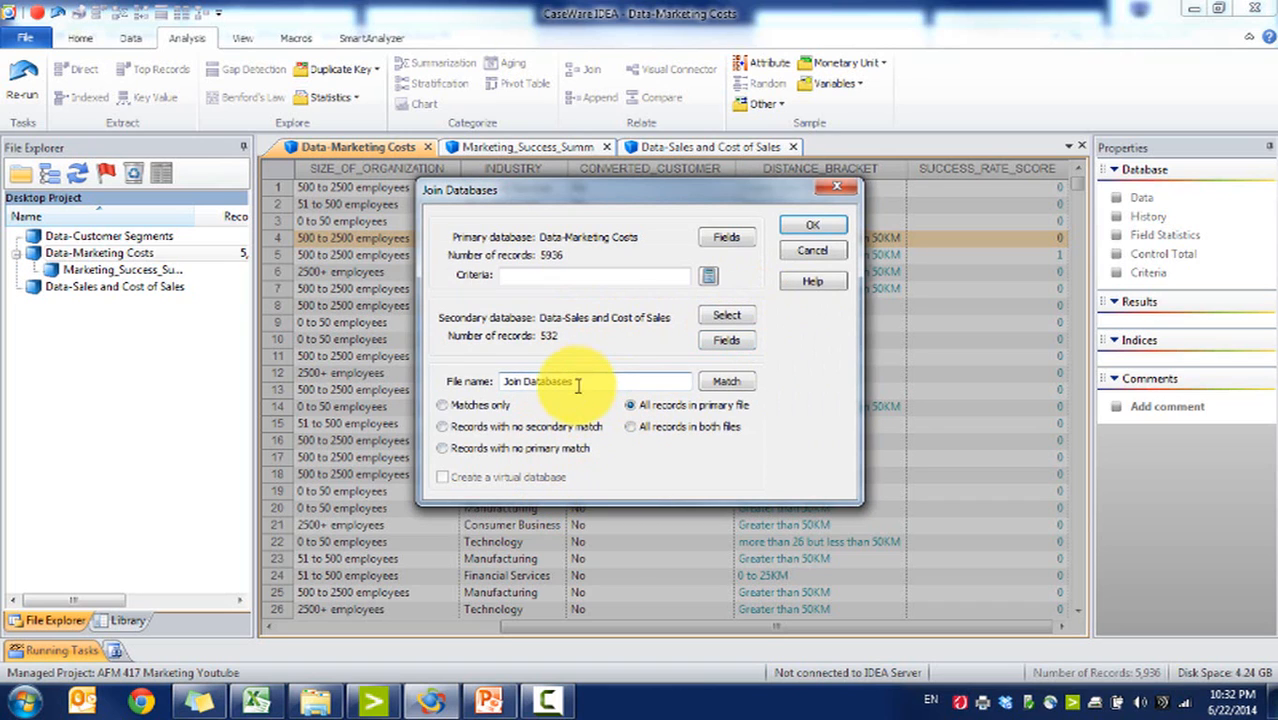
triple_click(577, 384)
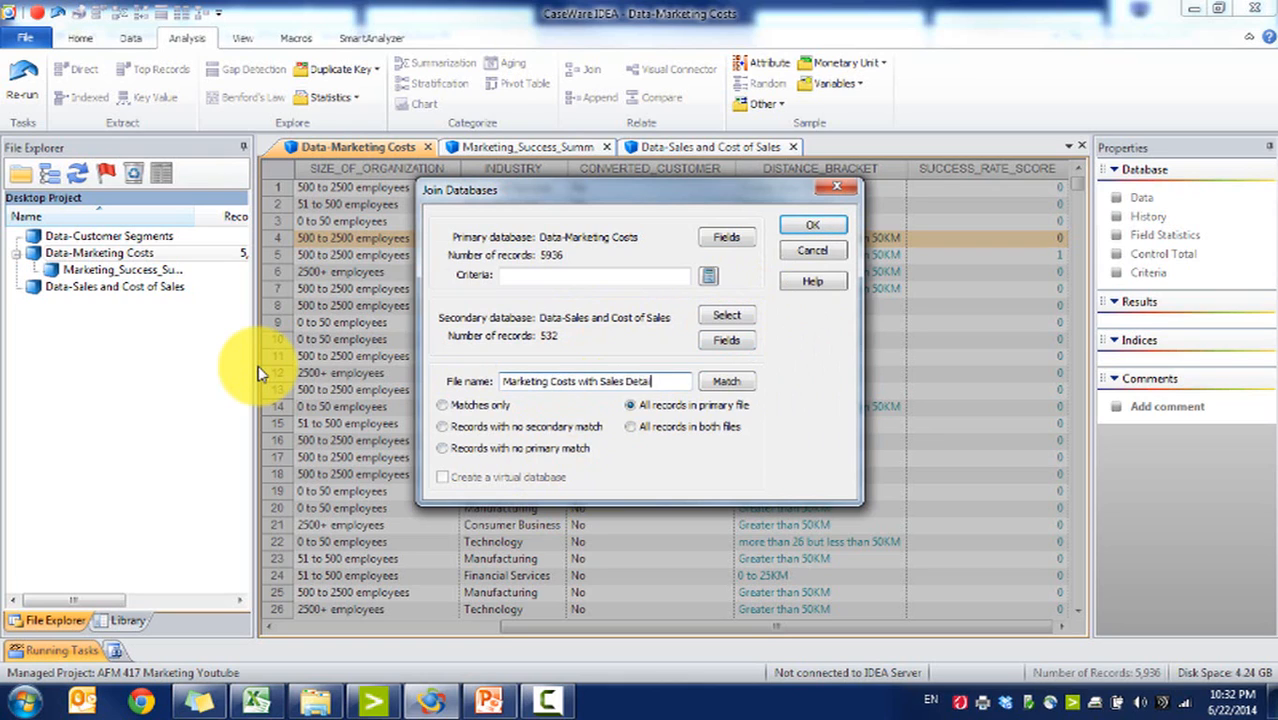
left_click(813, 224)
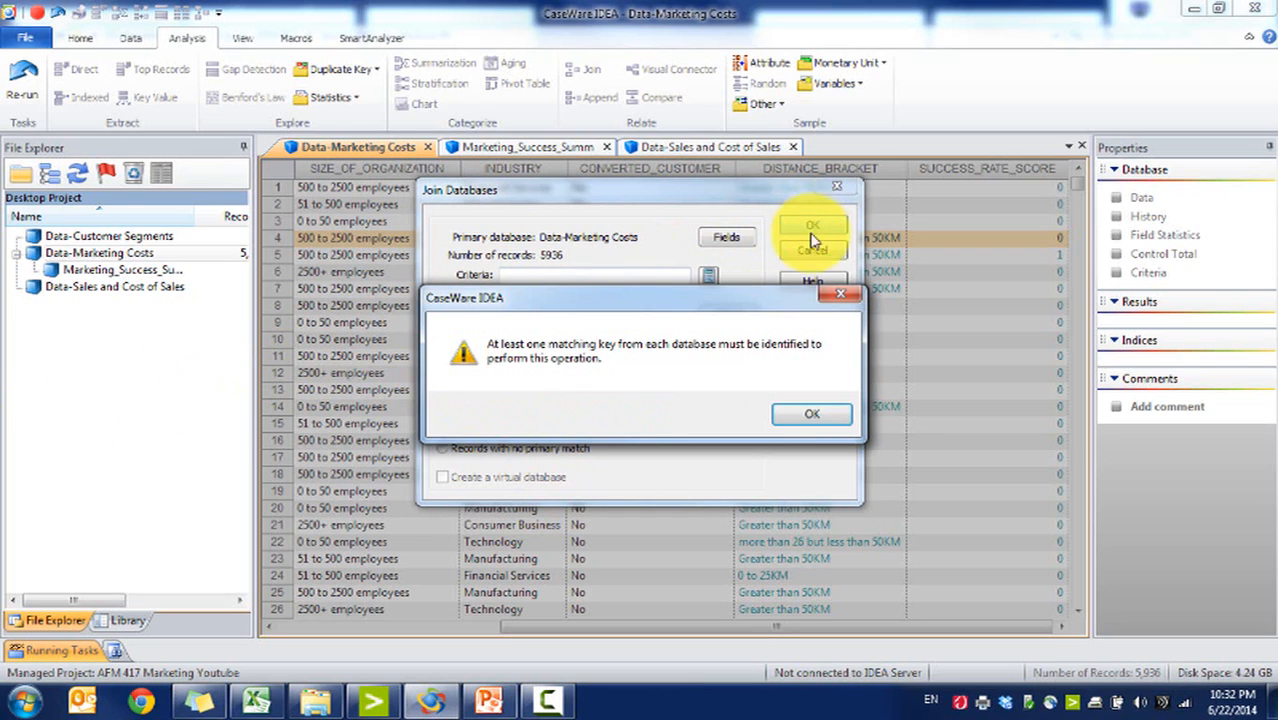
left_click(810, 415)
Step: Match the two databases on TRANSACTION_NUMBER as the primary and secondary key
left_click(722, 385)
left_click(456, 294)
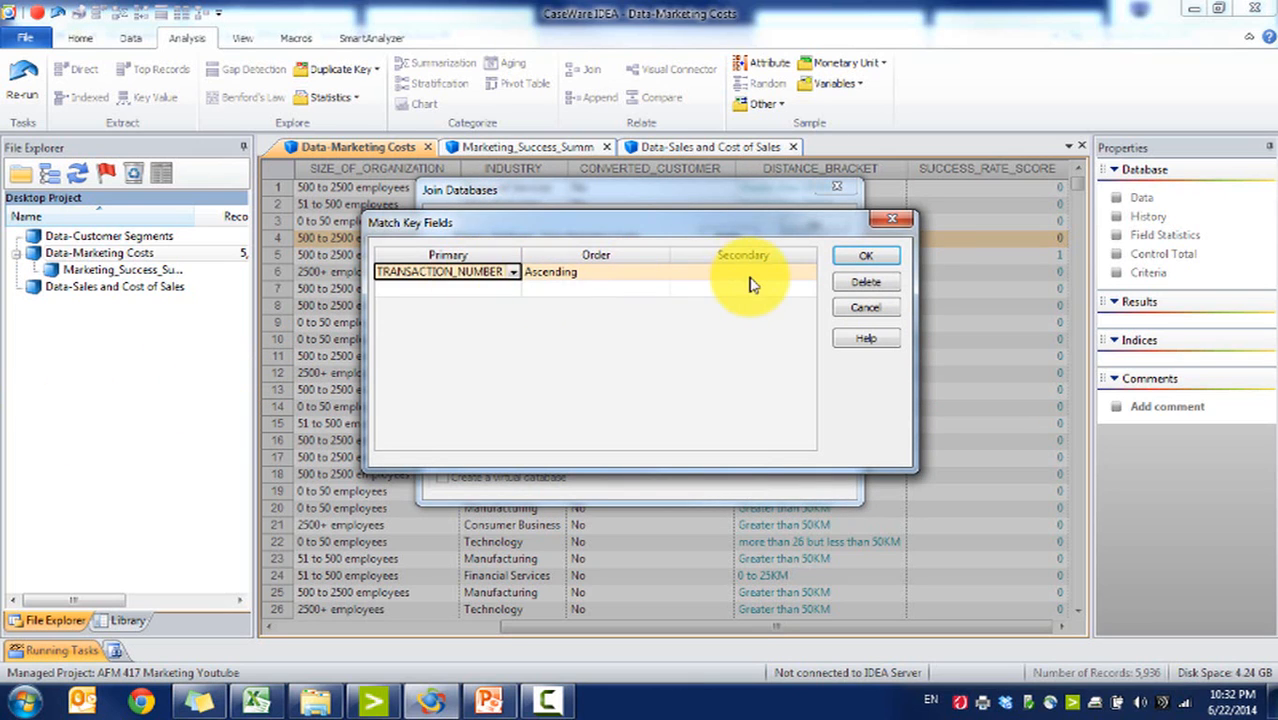
left_click(872, 257)
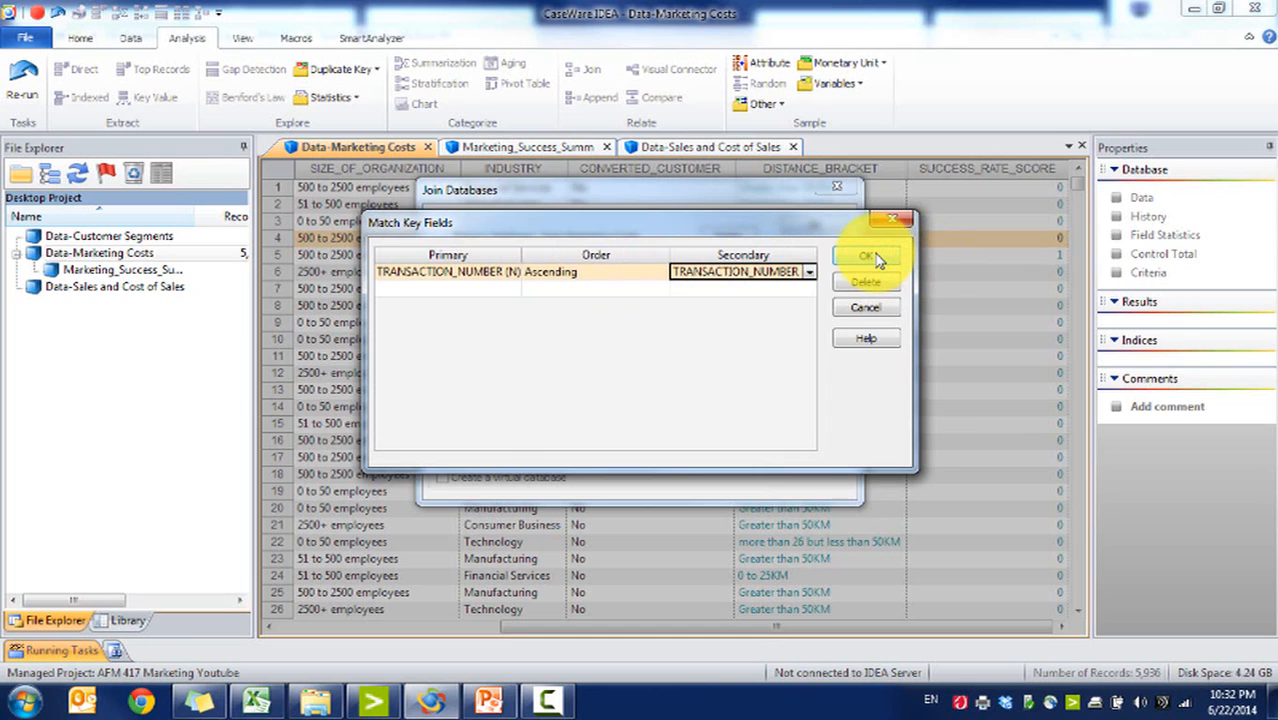
Step: In the spreadsheet's Sales and Cost of Sales sheet, rename the Supplies Revenue header to Supplies Sales
left_click(256, 700)
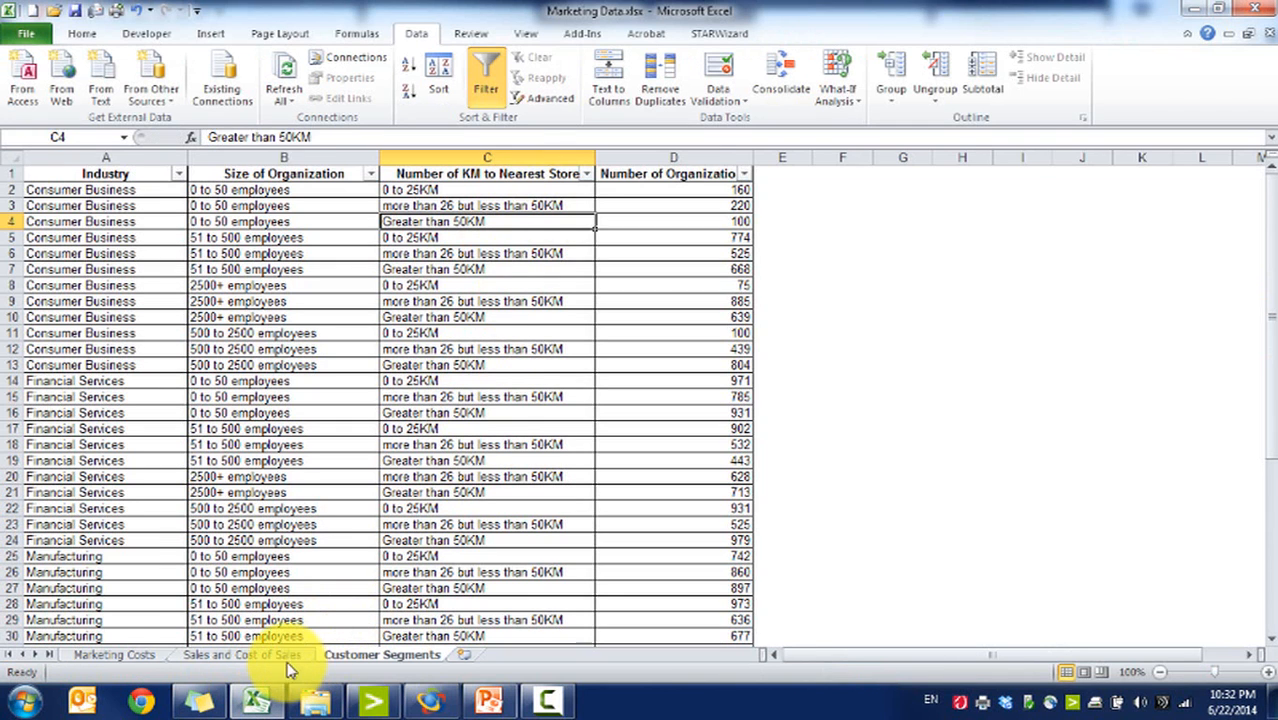
left_click(262, 655)
left_click(362, 170)
left_click(262, 173)
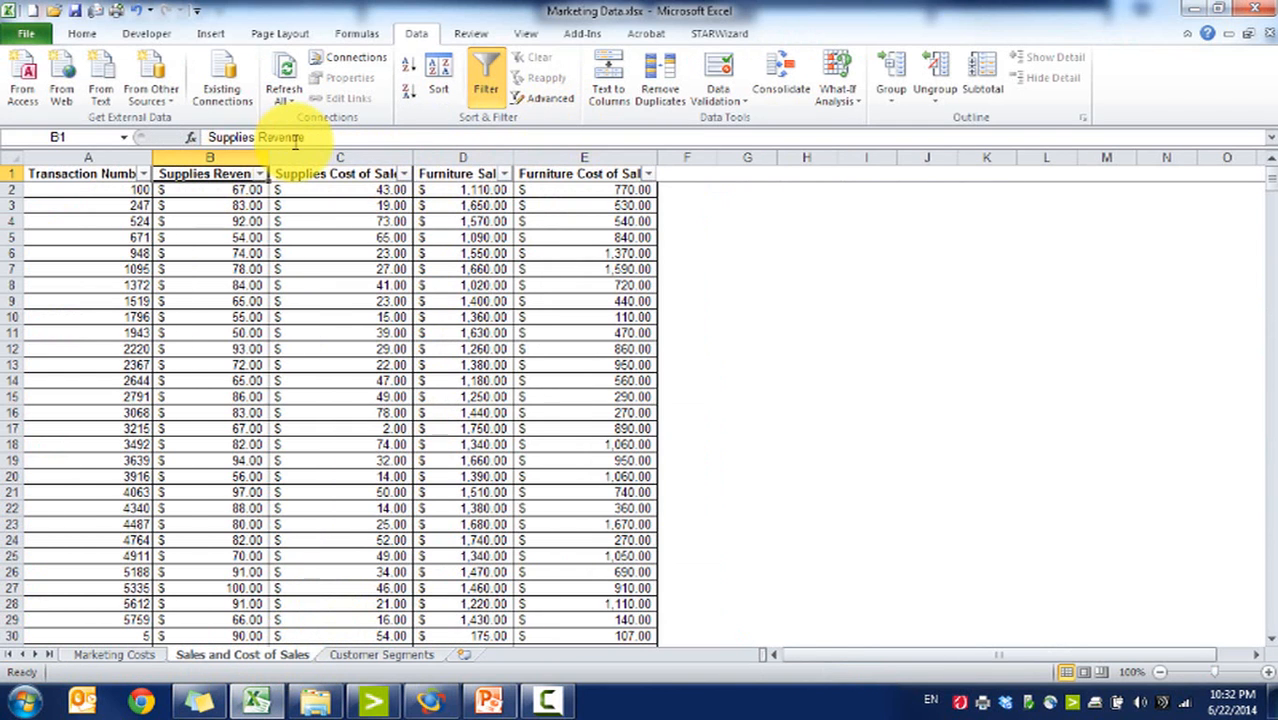
left_click_drag(263, 137, 394, 153)
type("Sa")
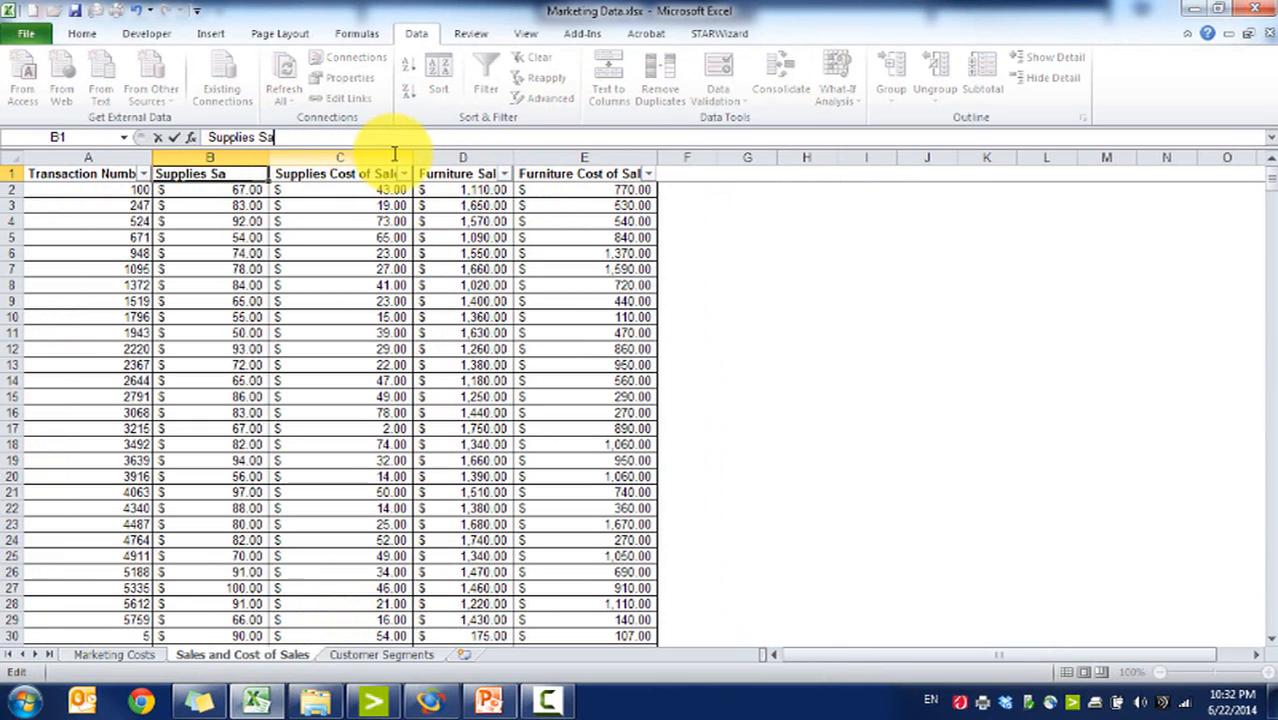
type("les")
key("Return")
key("Left")
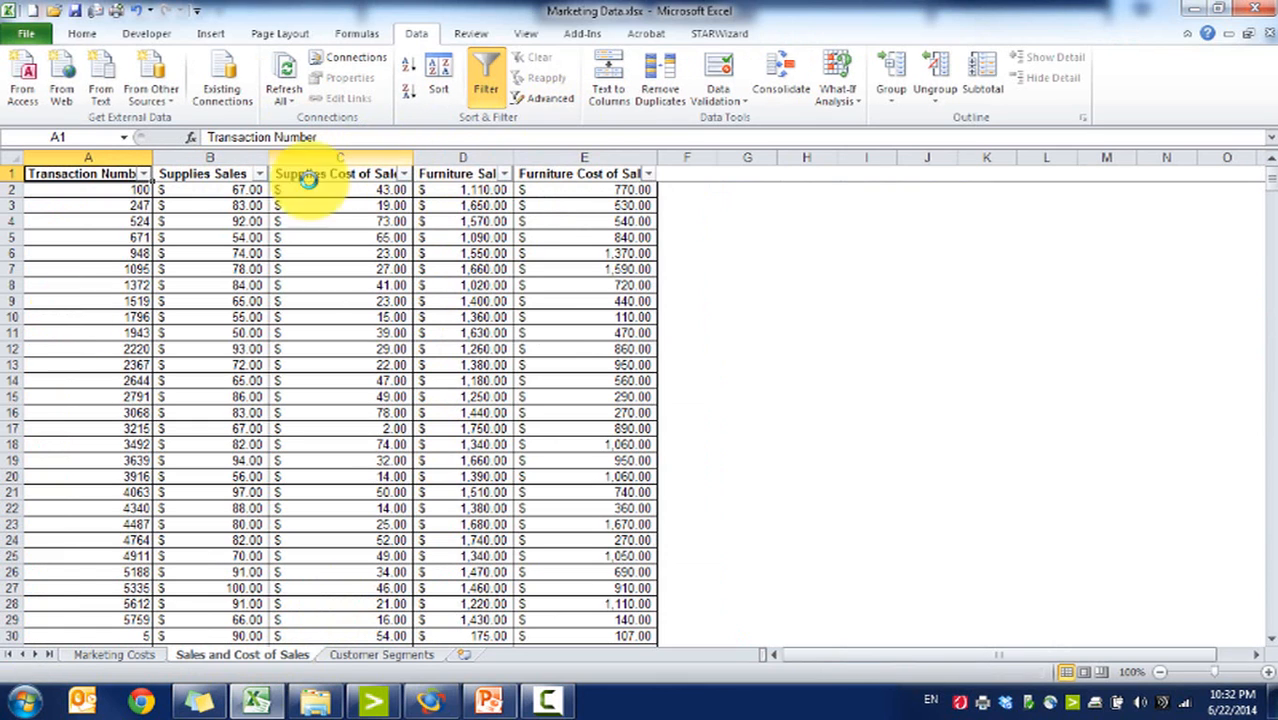
Step: Return to the Join dialog and run the join
left_click(110, 655)
left_click(250, 653)
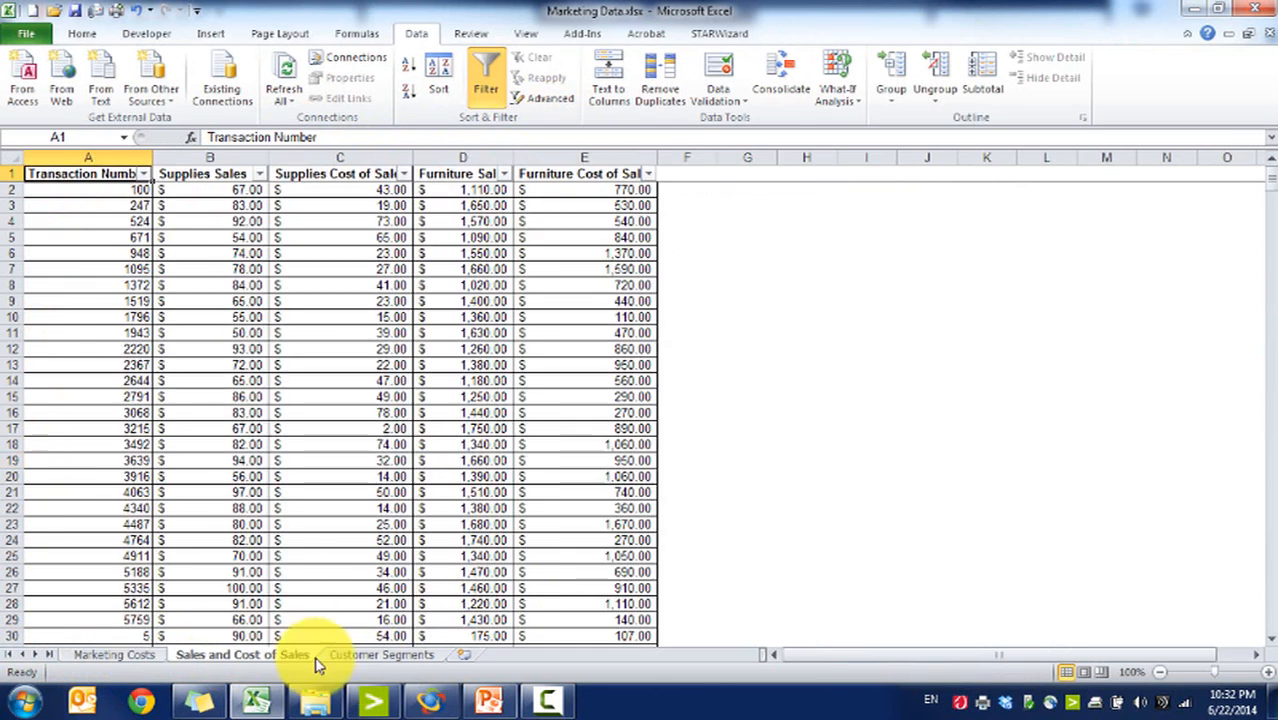
left_click(381, 654)
left_click(430, 700)
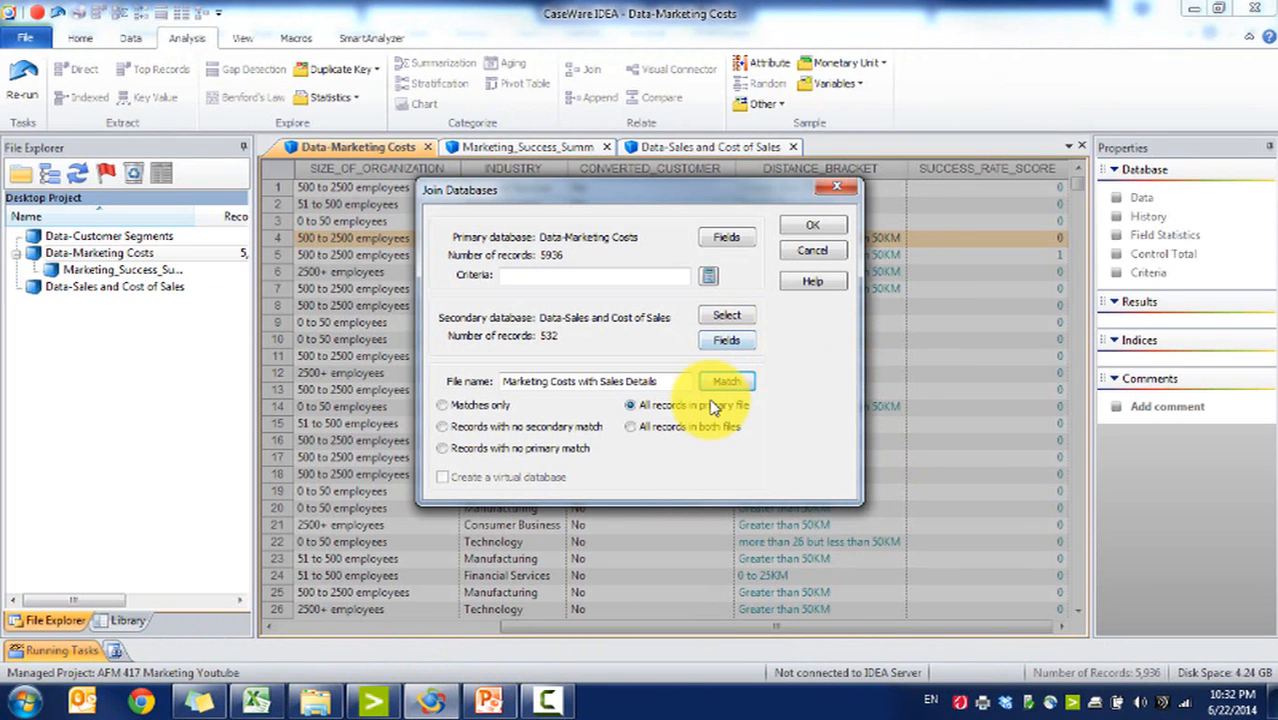
left_click(813, 228)
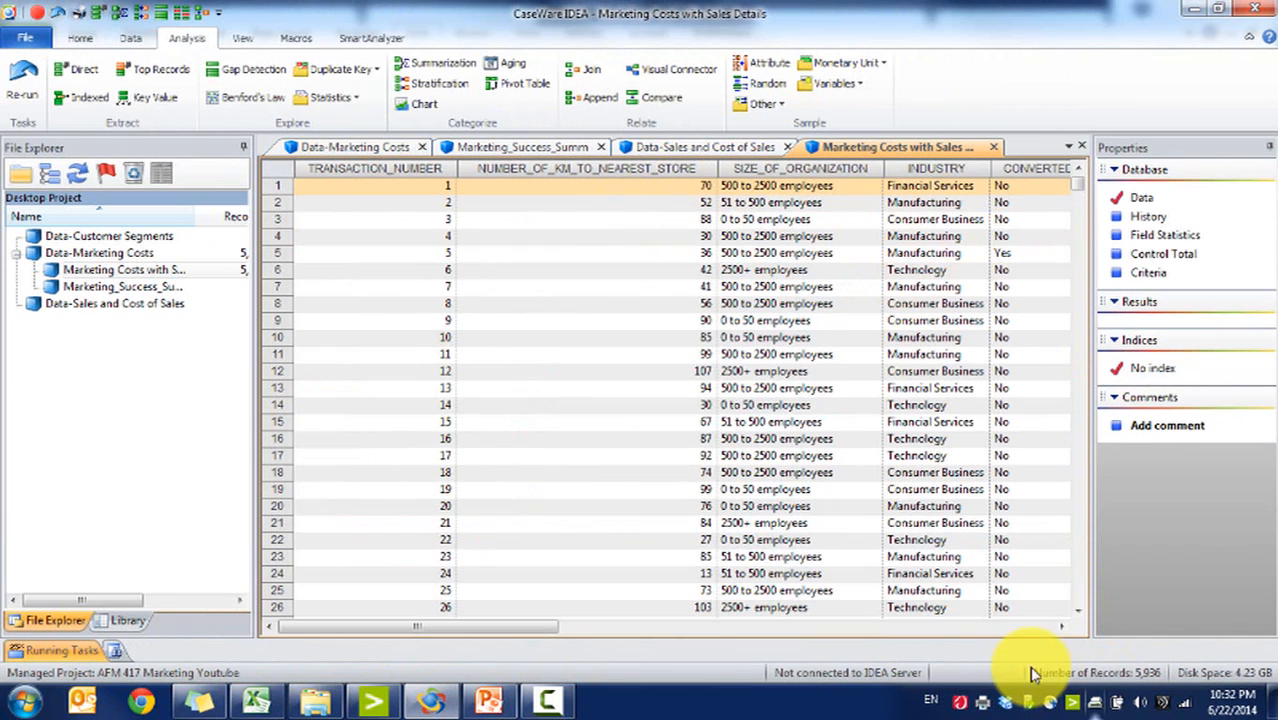
Step: Browse the columns of the joined Marketing Costs with Sales Details database
left_click(1028, 630)
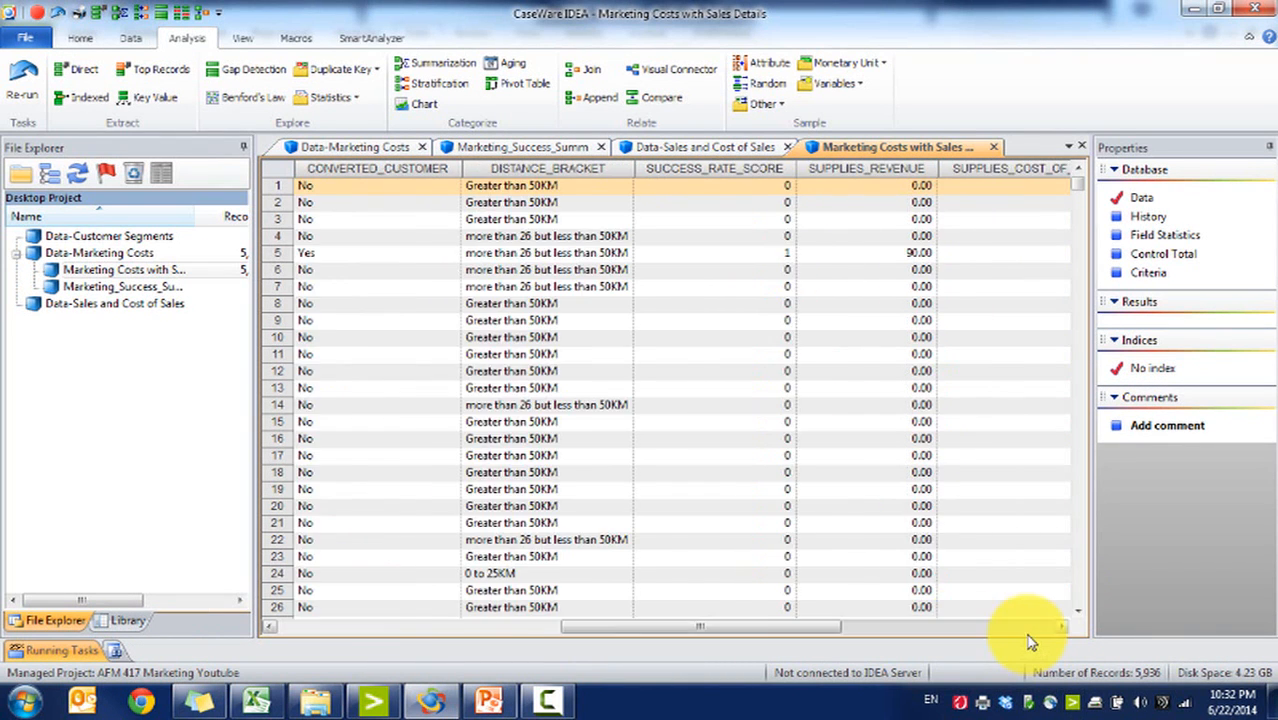
left_click(1029, 638)
left_click_drag(1030, 628, 355, 690)
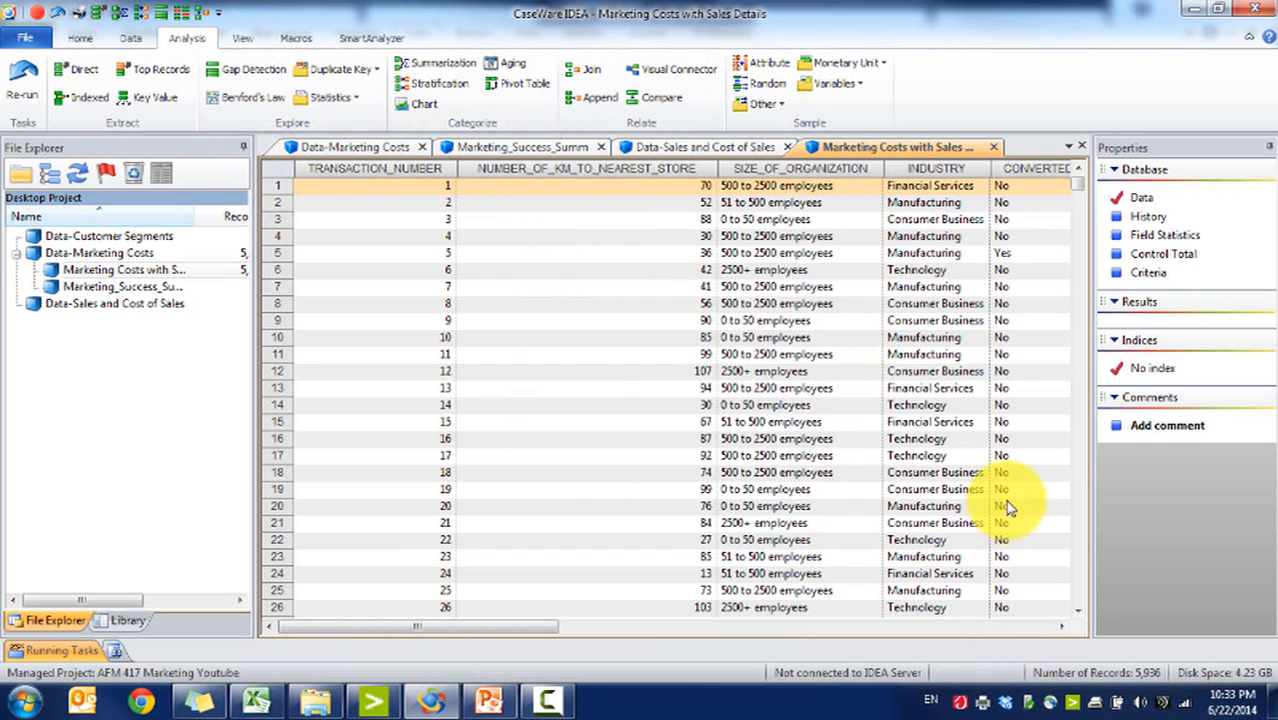
double_click(145, 254)
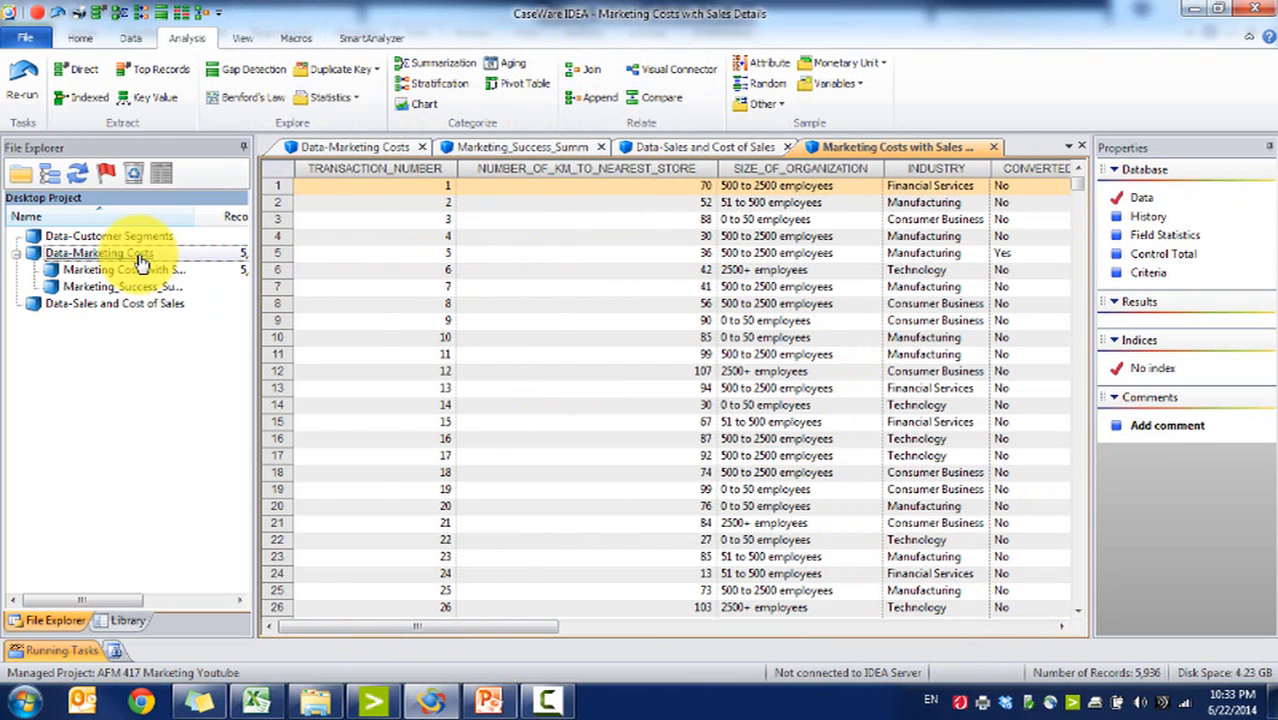
double_click(124, 271)
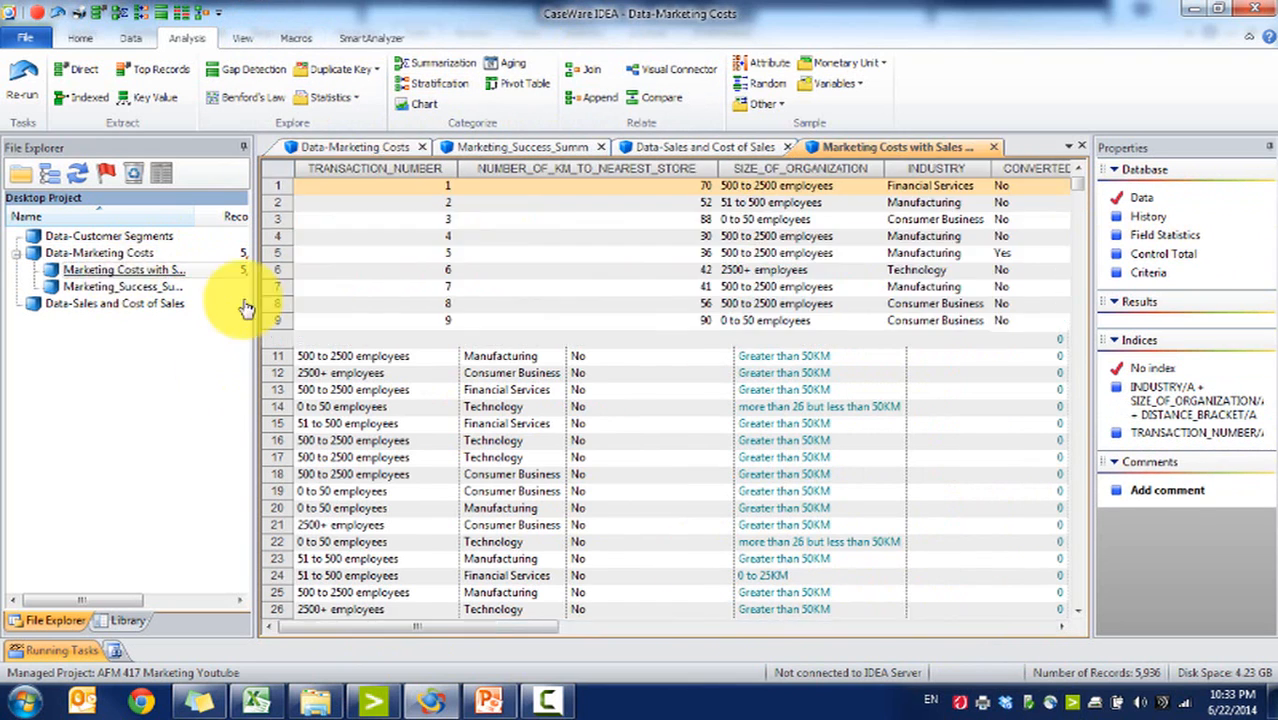
left_click(1018, 628)
left_click(1025, 628)
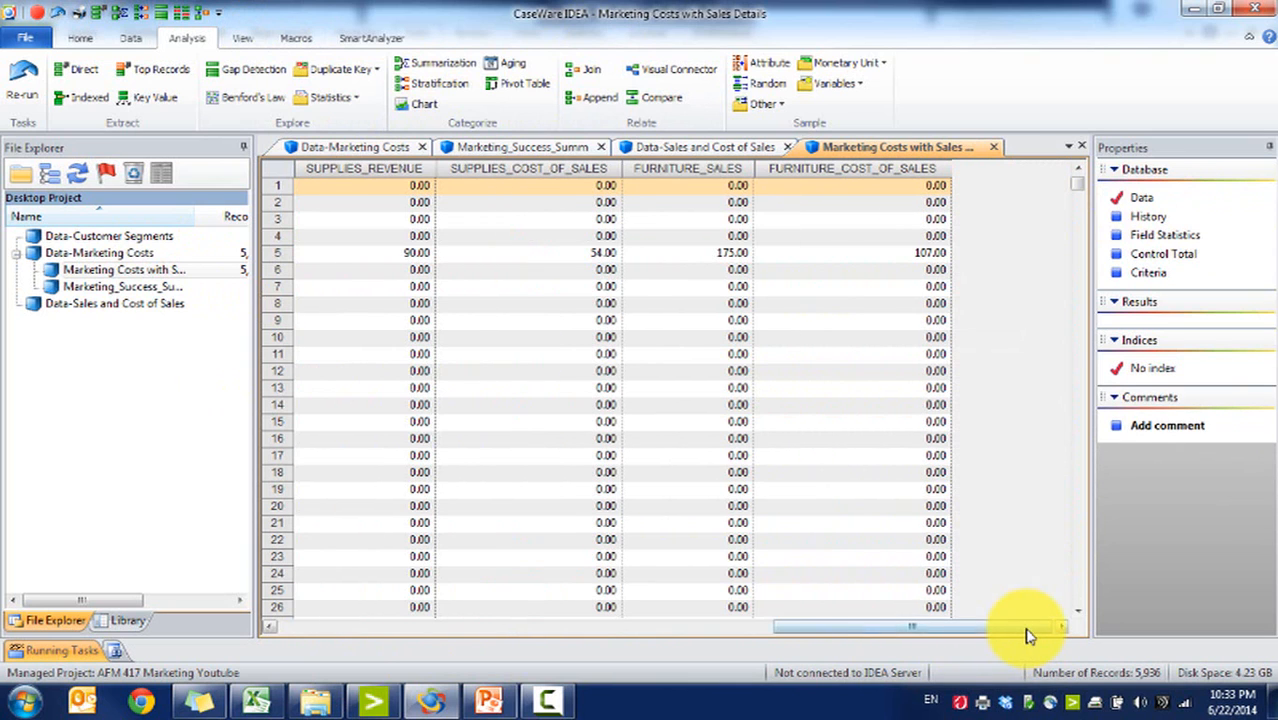
left_click(130, 38)
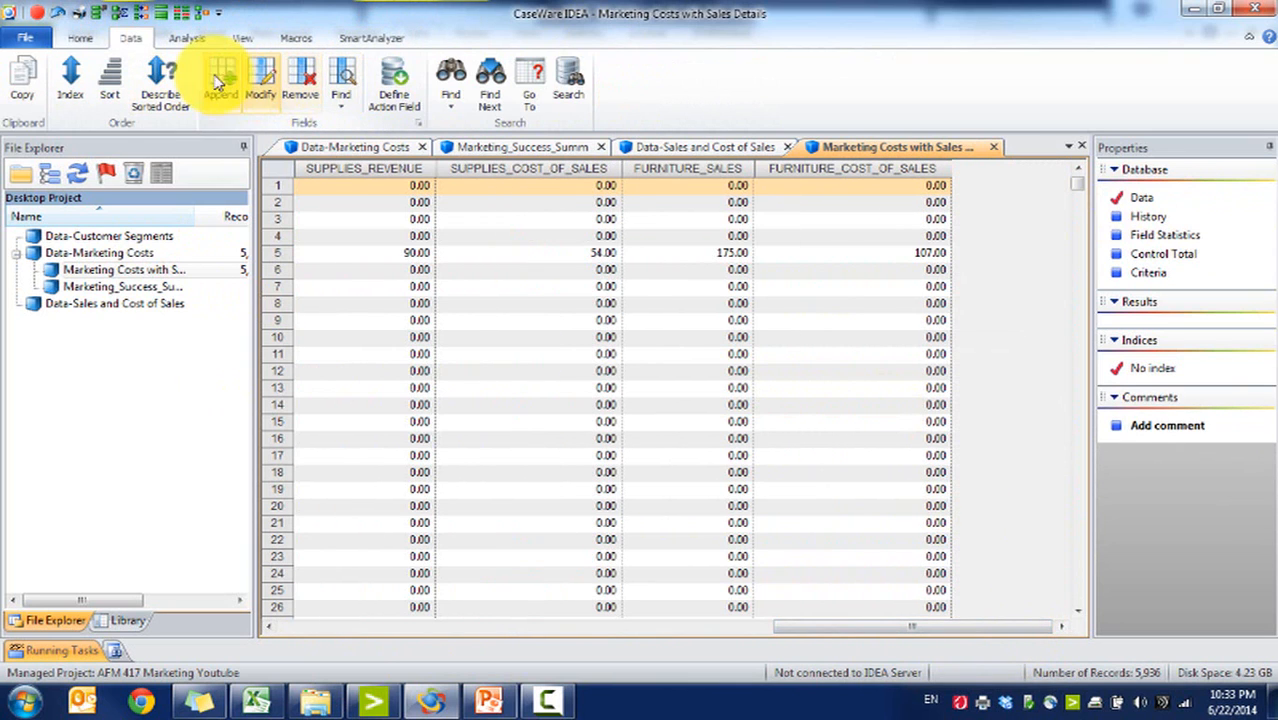
left_click(221, 80)
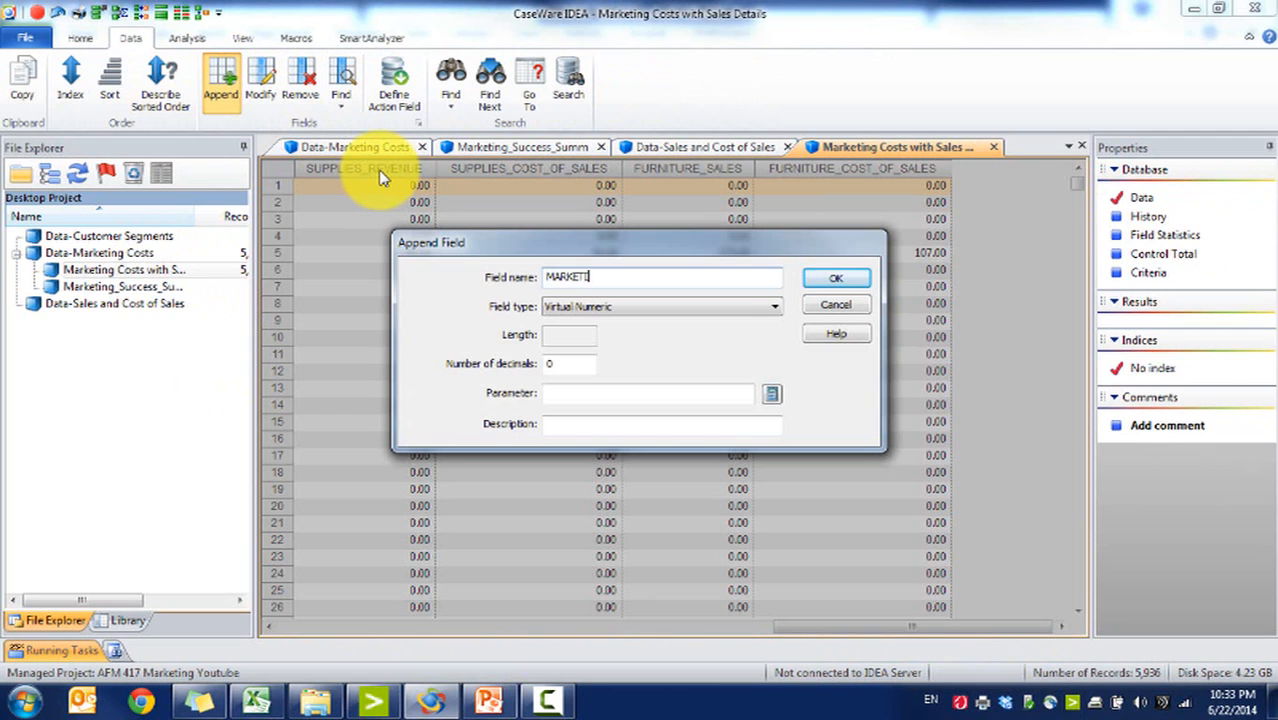
type("MARKETING COSTS")
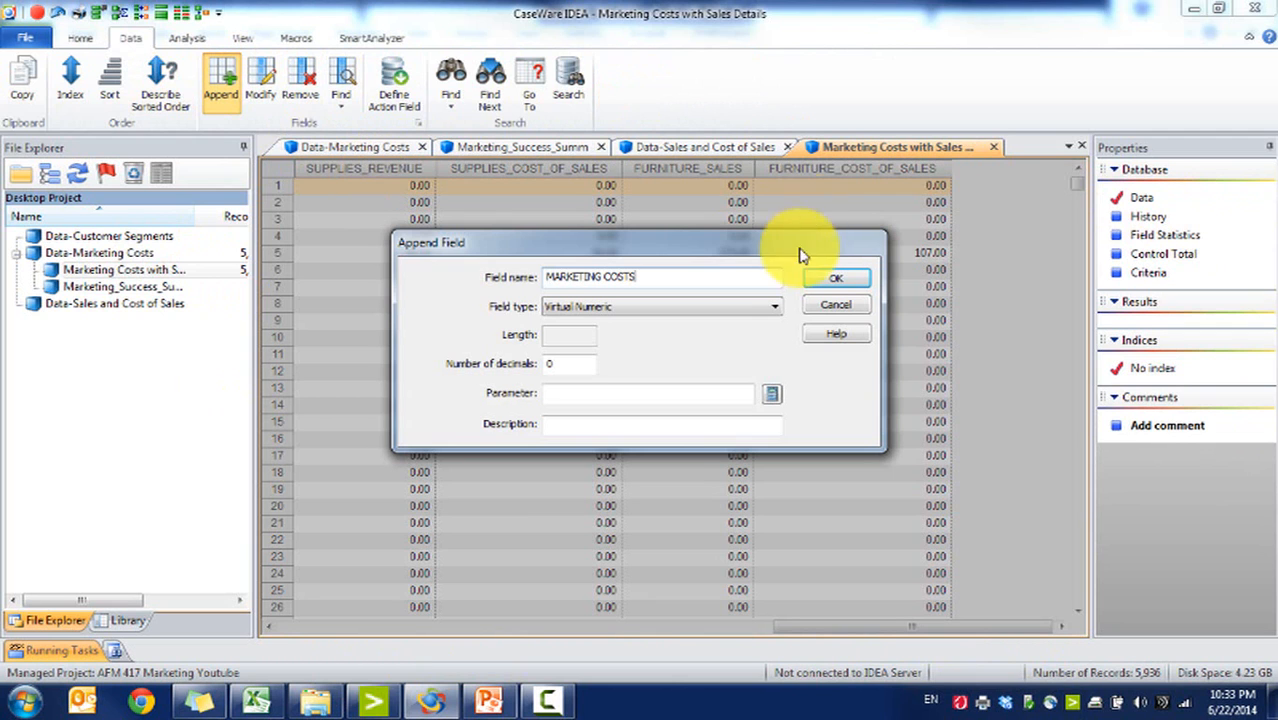
Step: Check the workshop slide for the marketing spend per transaction
left_click(488, 700)
left_click(112, 500)
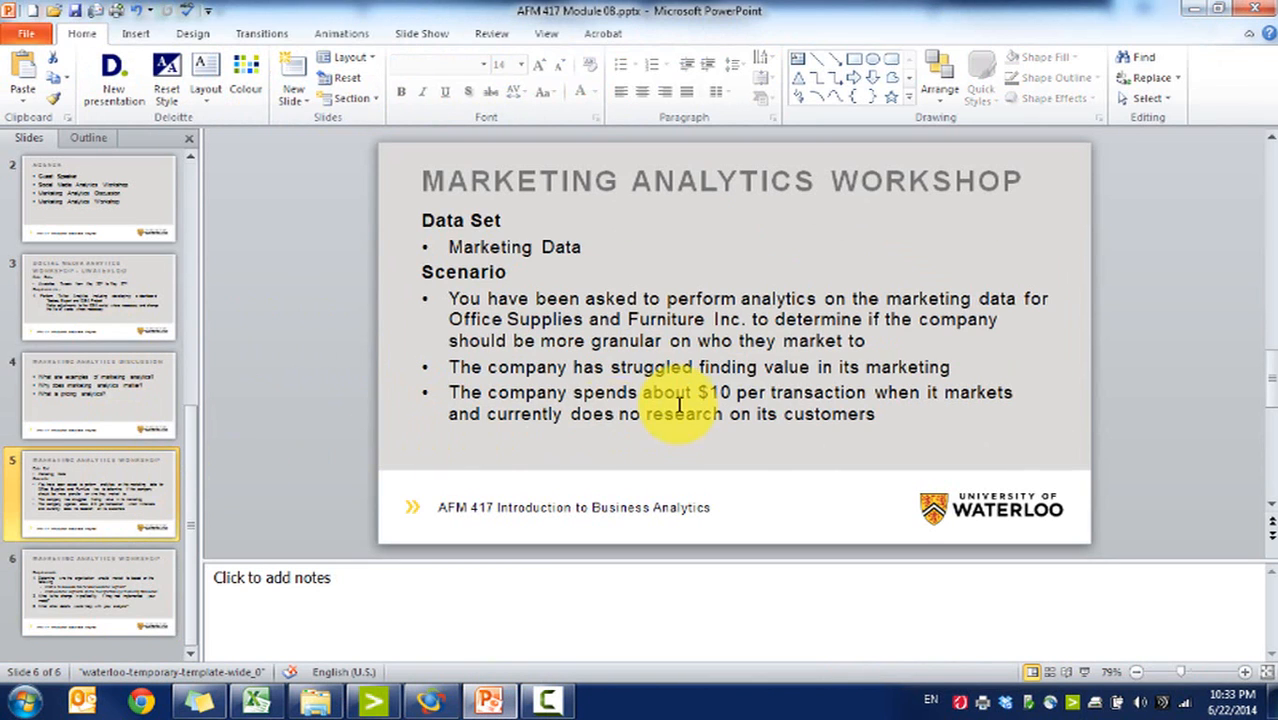
left_click(485, 706)
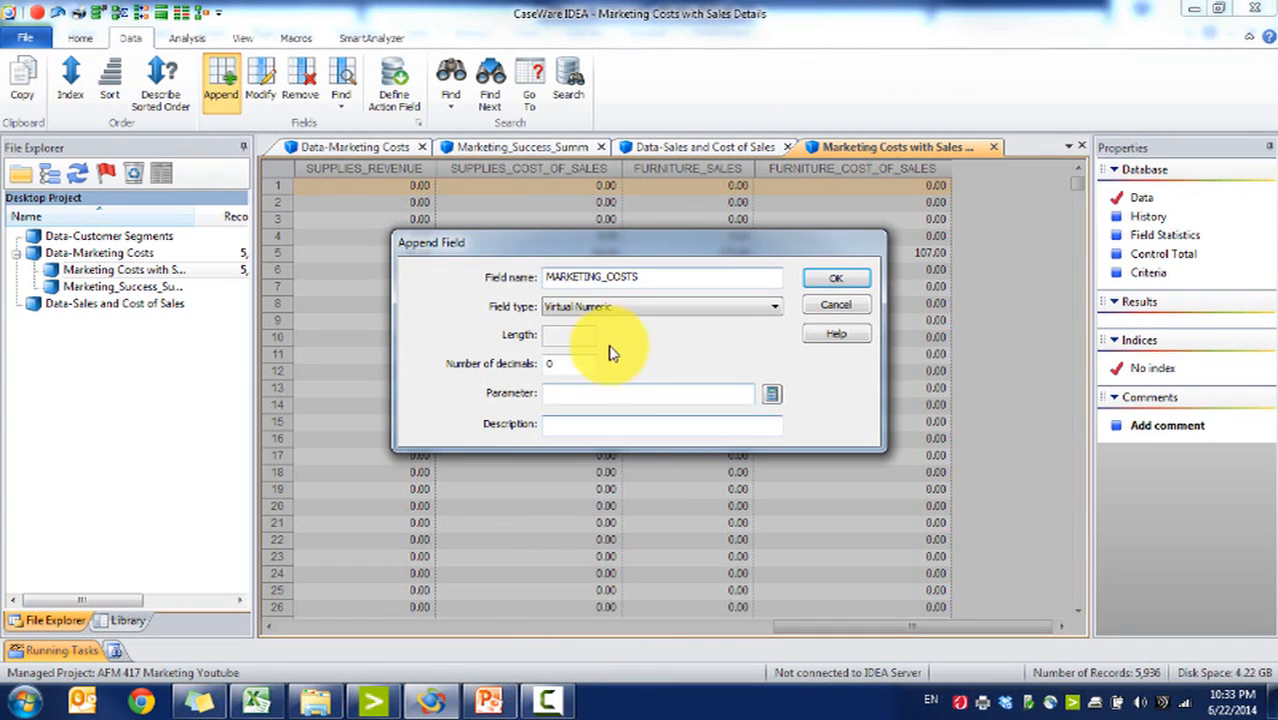
left_click_drag(556, 366, 459, 345)
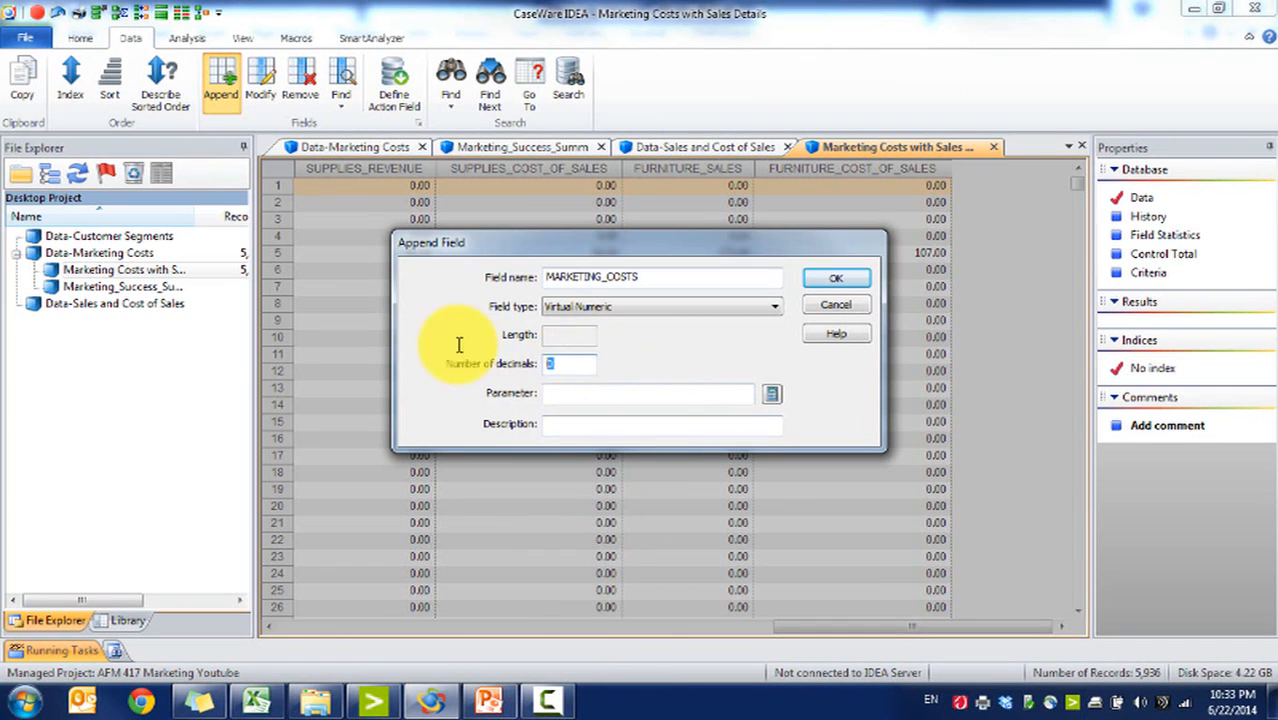
left_click(771, 398)
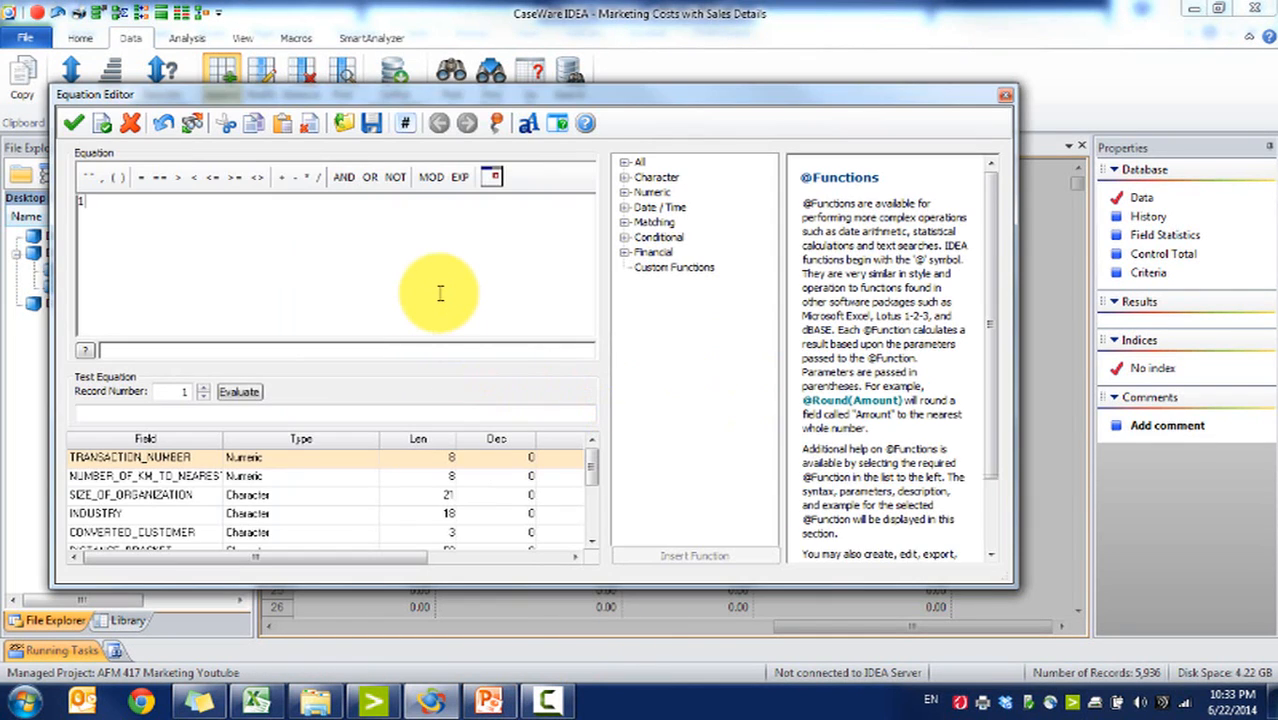
left_click(592, 508)
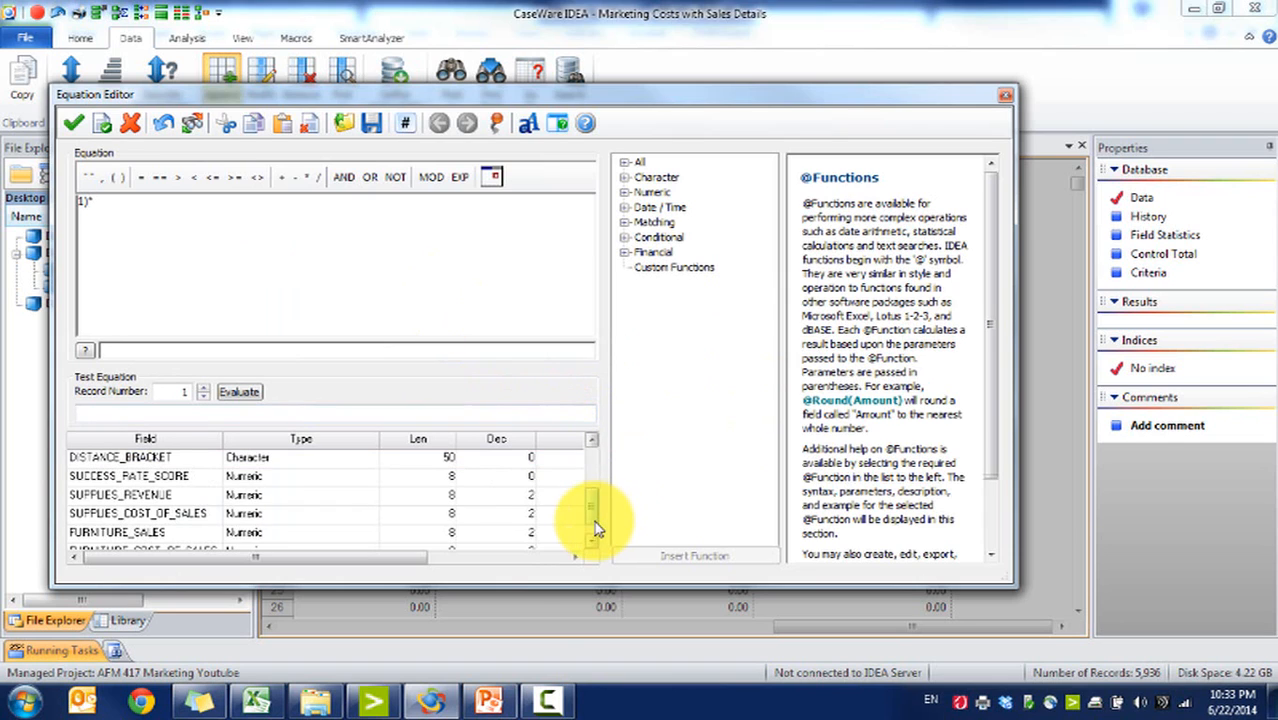
left_click(590, 544)
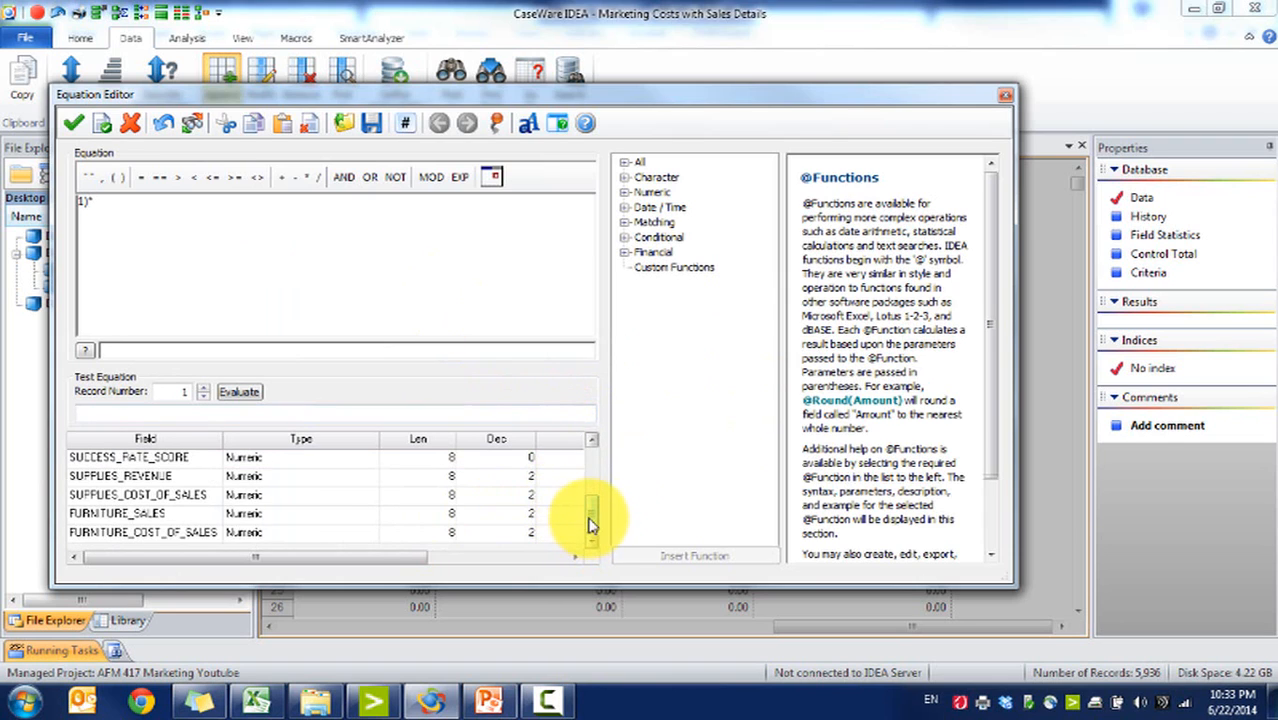
left_click_drag(595, 524, 572, 428)
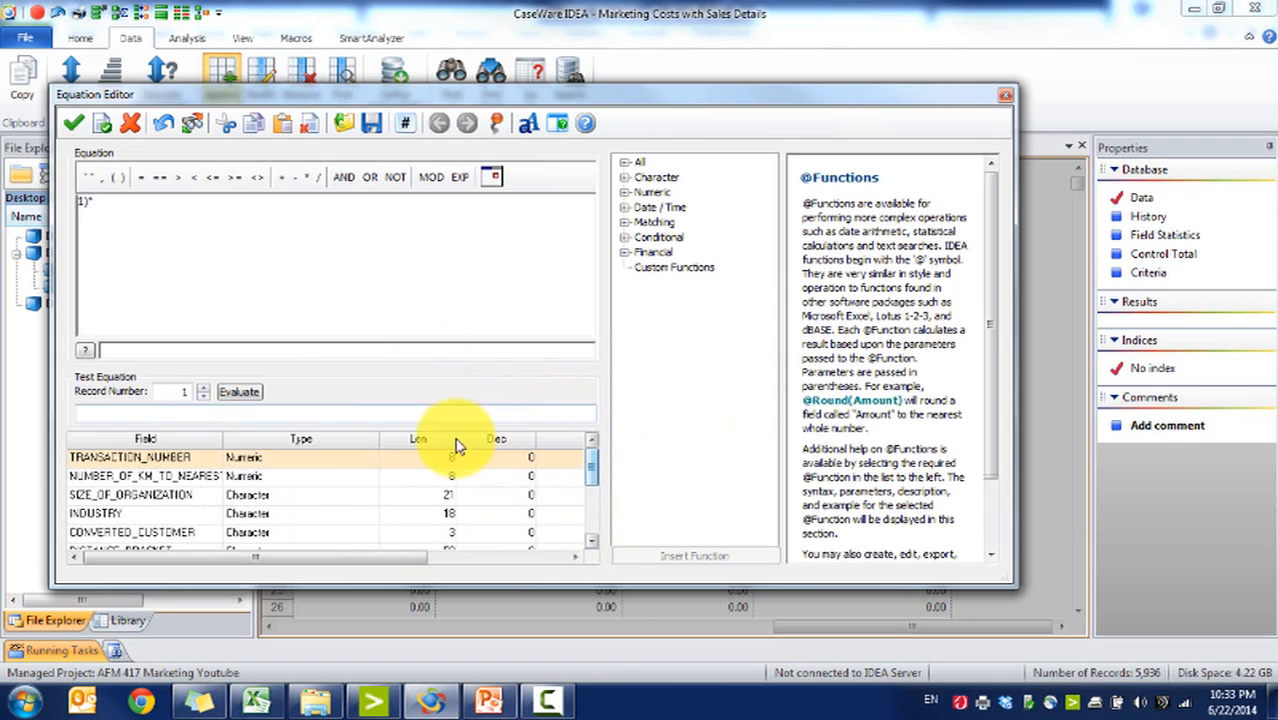
left_click(195, 478)
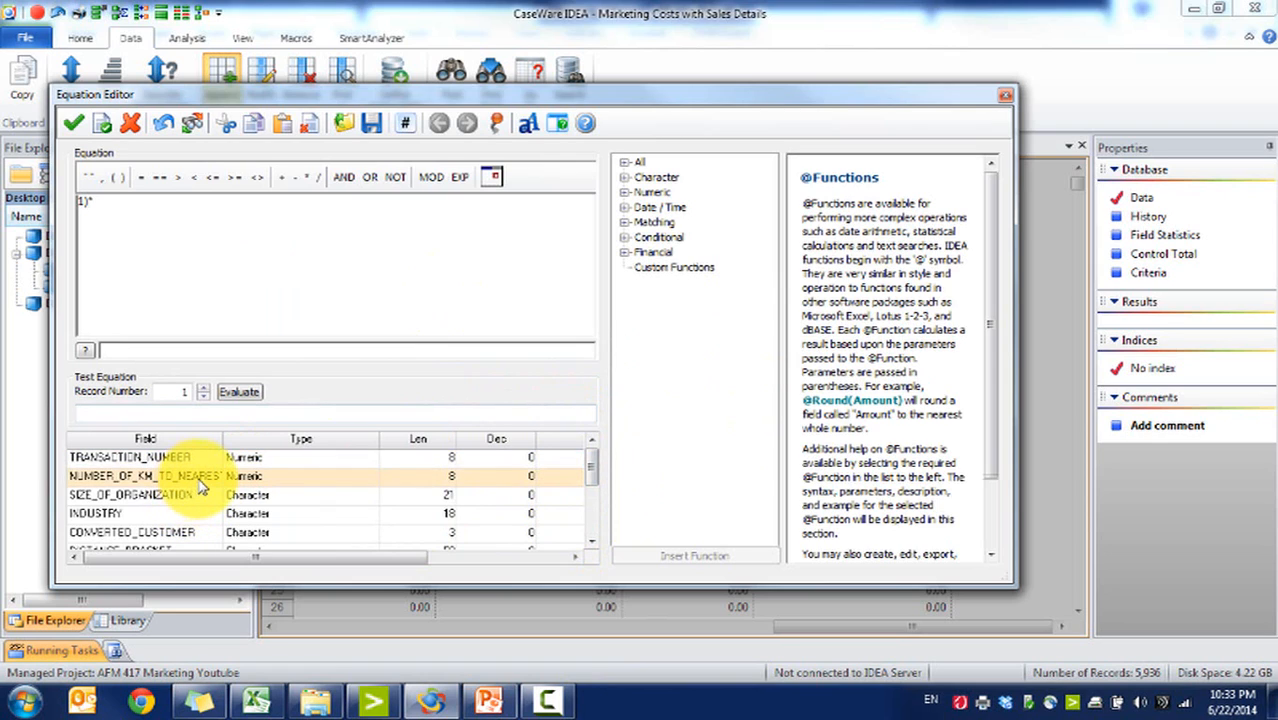
left_click(591, 543)
left_click(591, 543)
left_click(591, 543)
left_click(591, 543)
left_click(591, 543)
left_click(591, 543)
left_click_drag(1010, 94, 1008, 100)
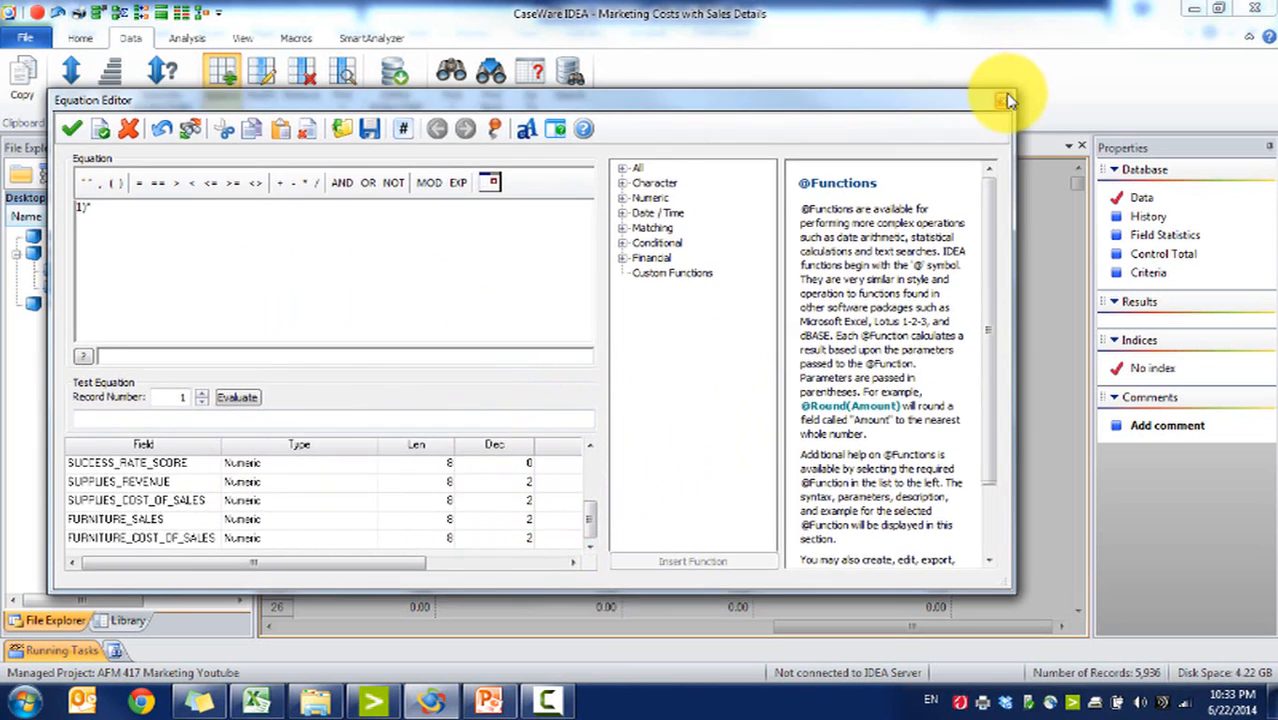
left_click(1004, 100)
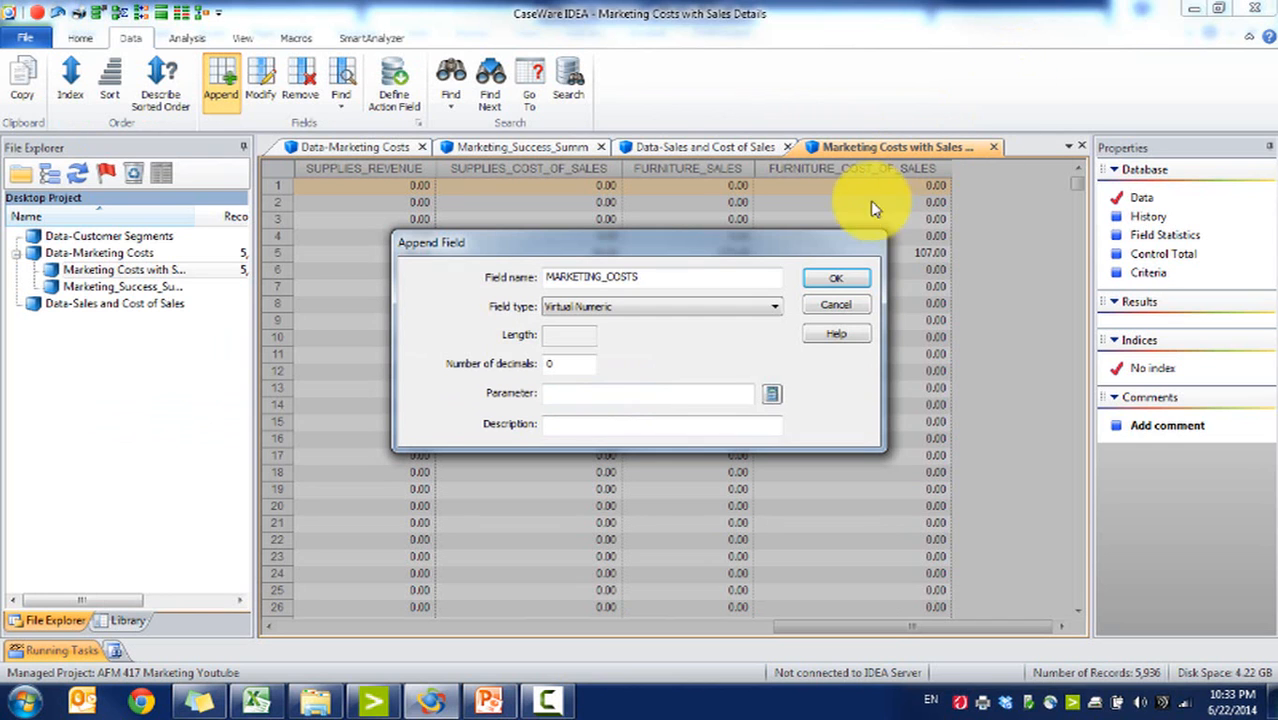
left_click(838, 308)
Step: Append a virtual numeric field MARKETING_COST with 0 decimals and a parameter of 10
left_click(682, 627)
left_click(760, 628)
left_click(221, 78)
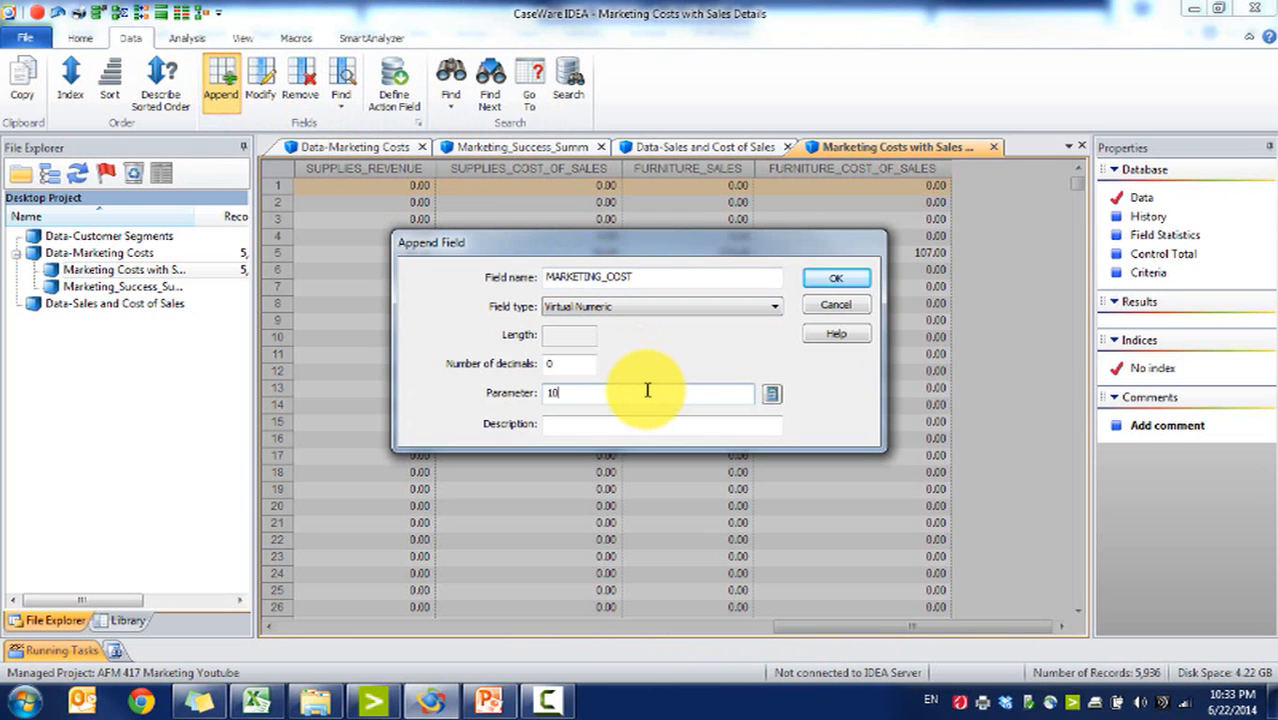
left_click(836, 278)
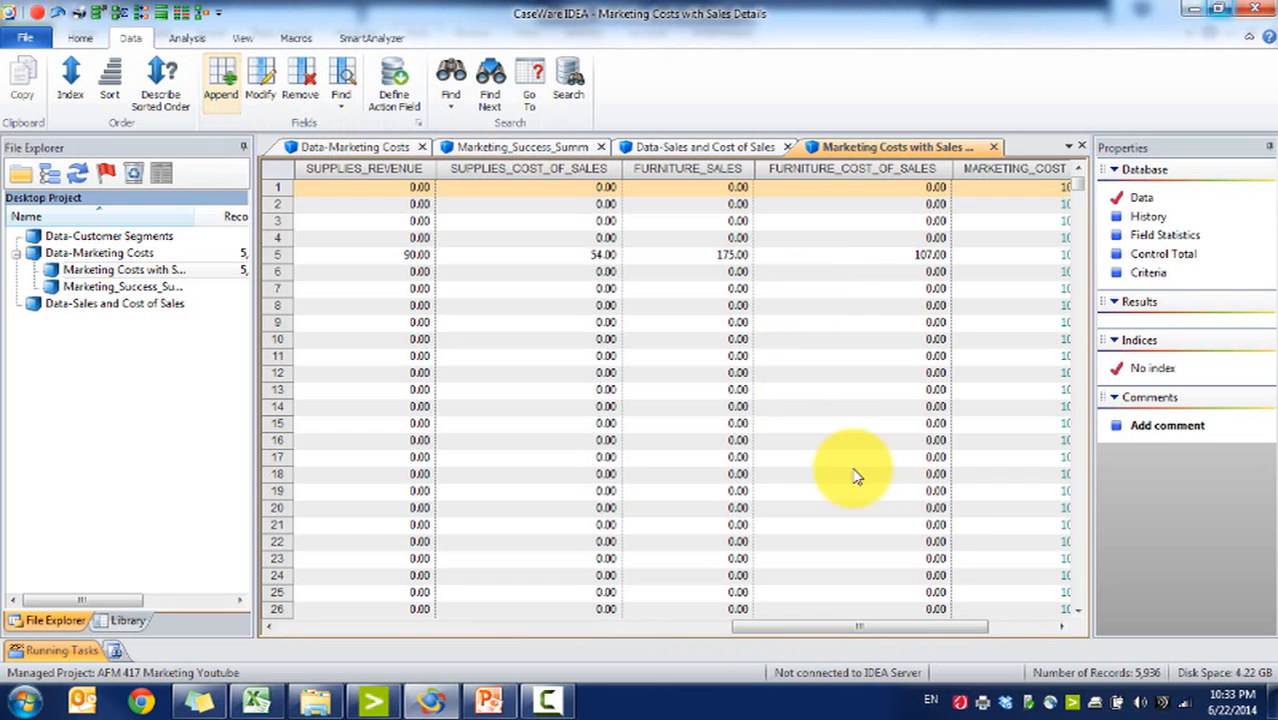
left_click(1008, 628)
left_click(862, 190)
Step: Start a summarization grouped by INDUSTRY, then SIZE_OF_ORGANIZATION, then DISTANCE_BRACKET
left_click(188, 40)
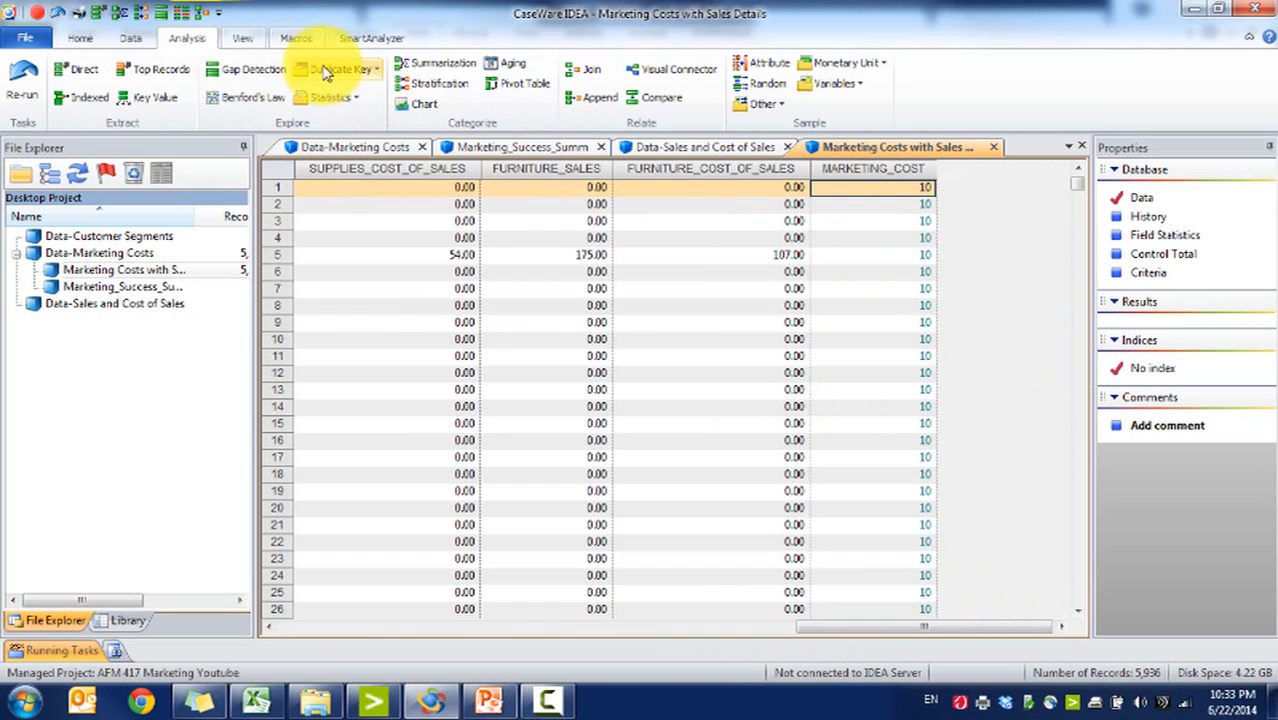
left_click(437, 62)
left_click(465, 200)
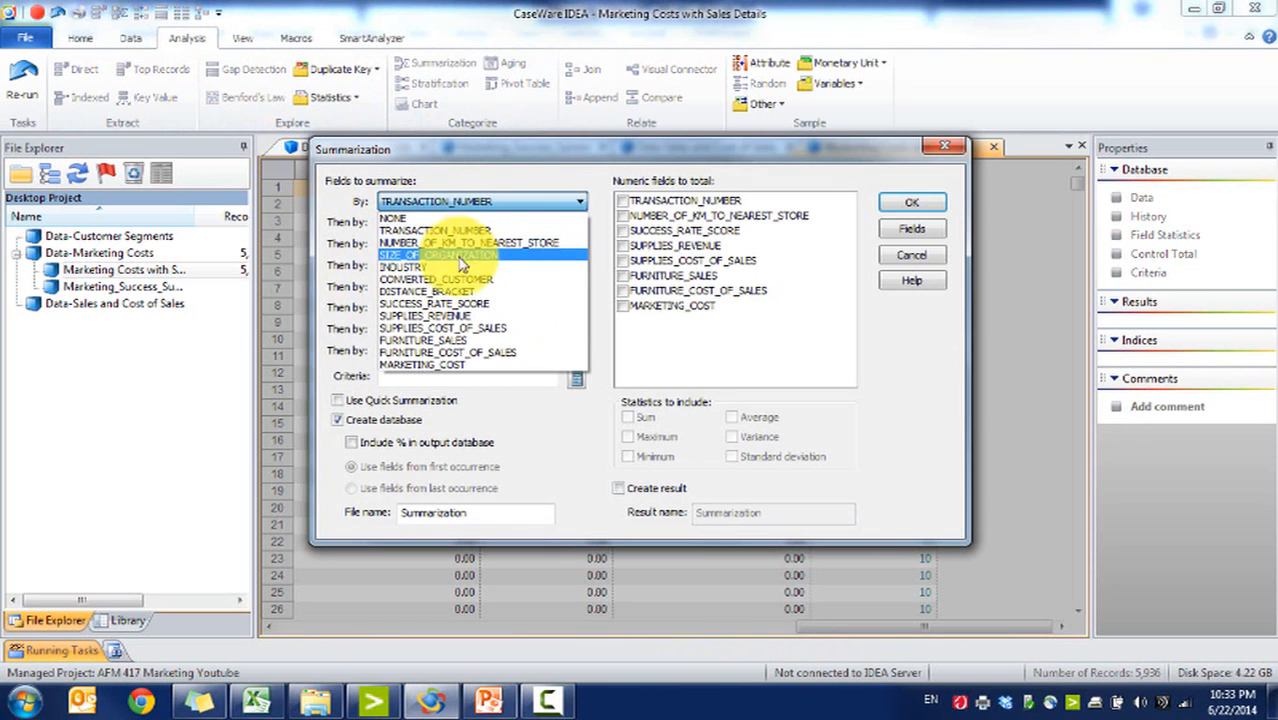
left_click(462, 278)
left_click(465, 223)
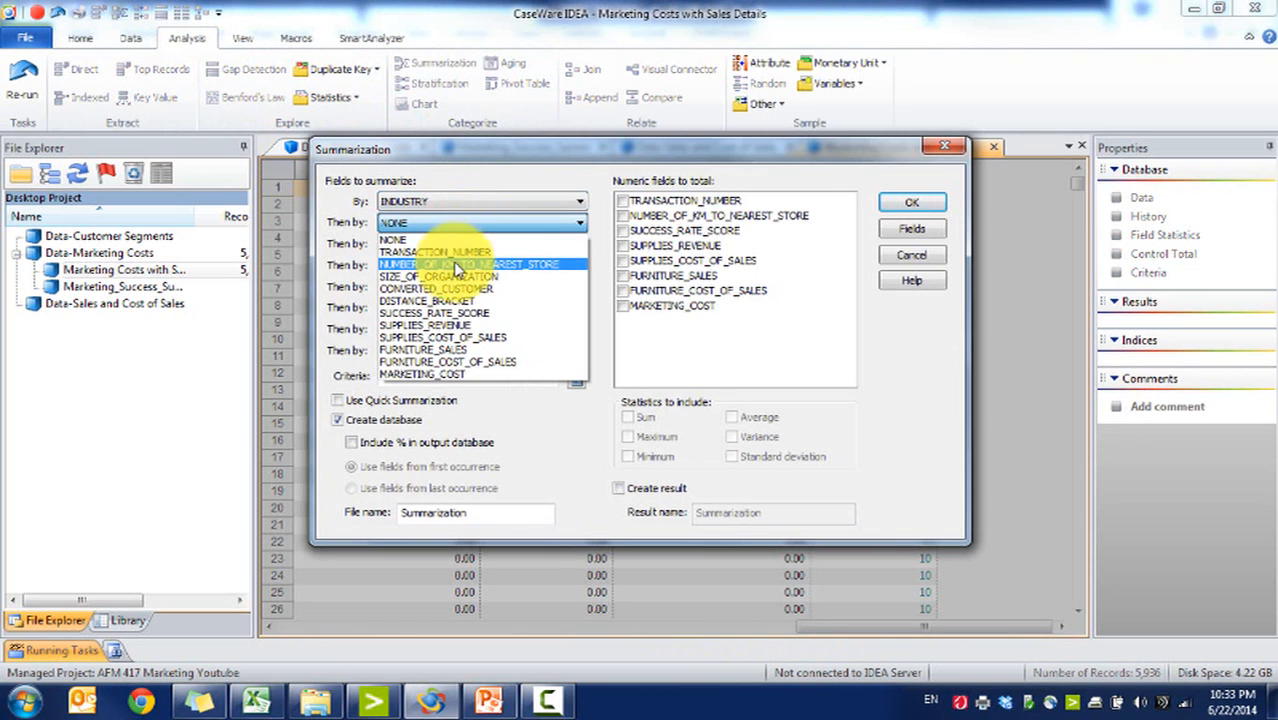
left_click(484, 280)
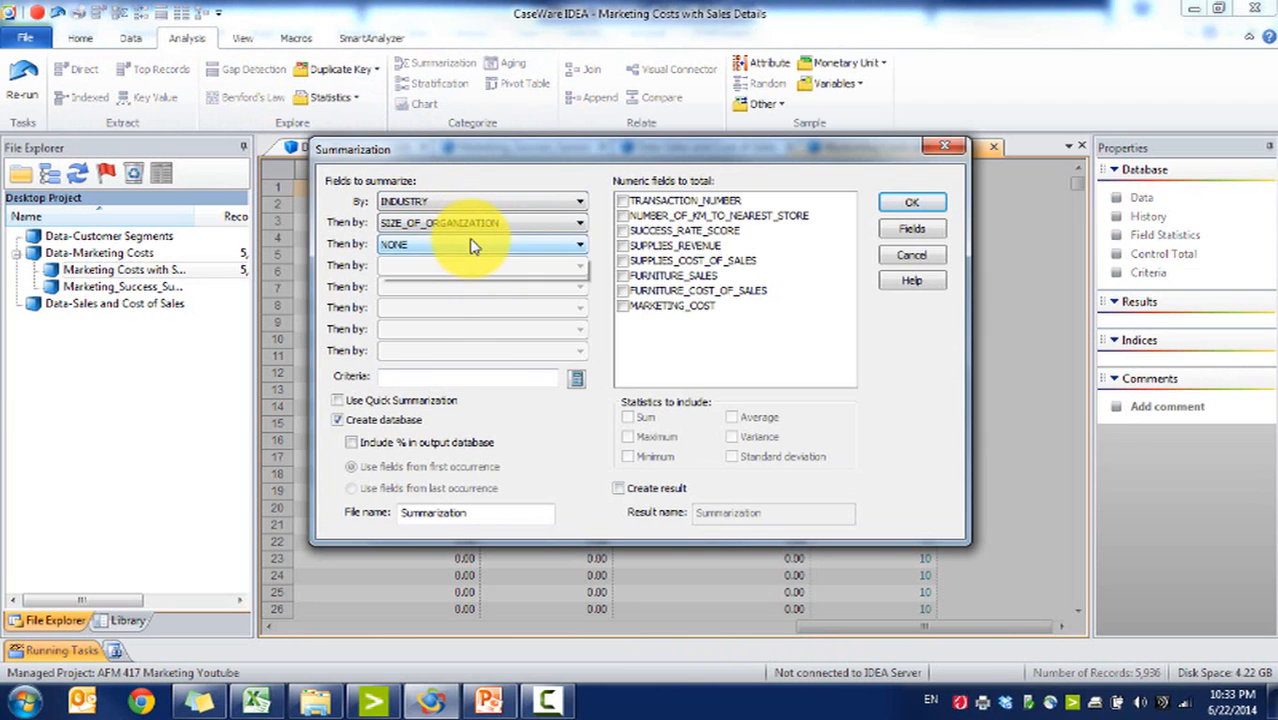
left_click(471, 244)
left_click(478, 285)
left_click(491, 247)
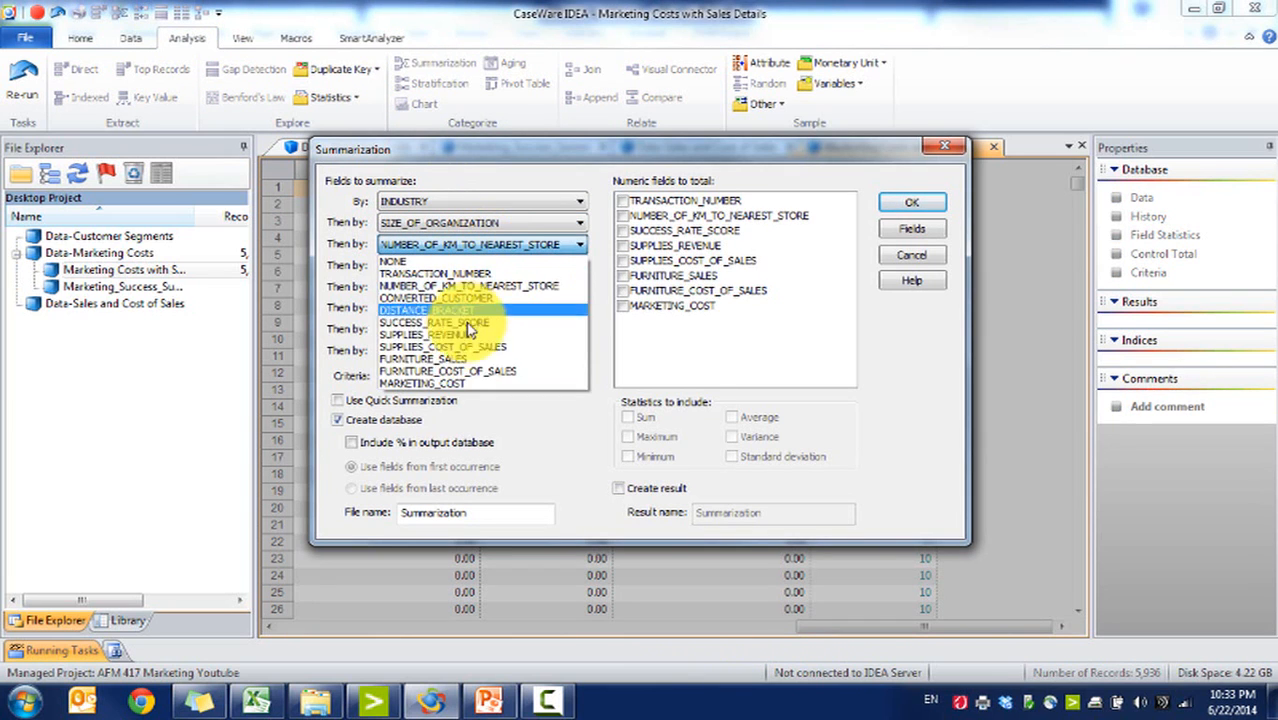
left_click(440, 310)
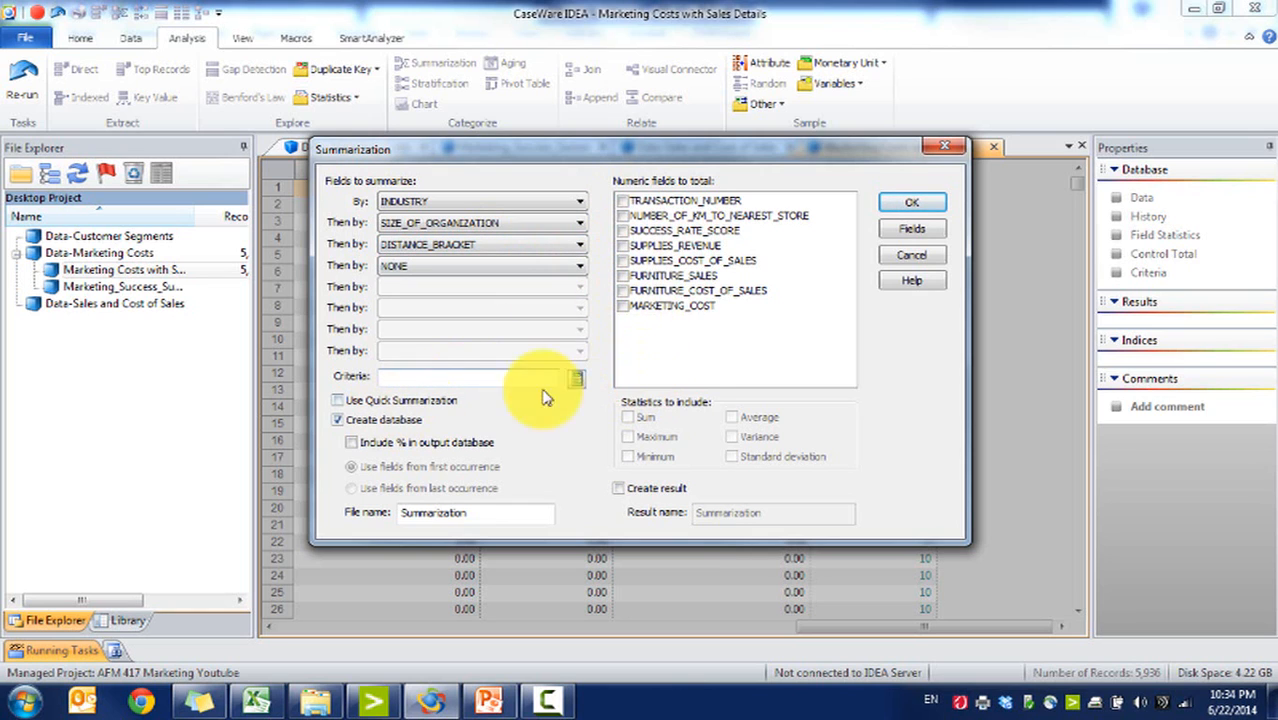
Step: Sum SUPPLIES_REVENUE, SUPPLIES_COST_OF_SALES, FURNITURE_SALES, FURNITURE_COST_OF_SALES and MARKETING_COST in the summarization and run it
left_click(624, 215)
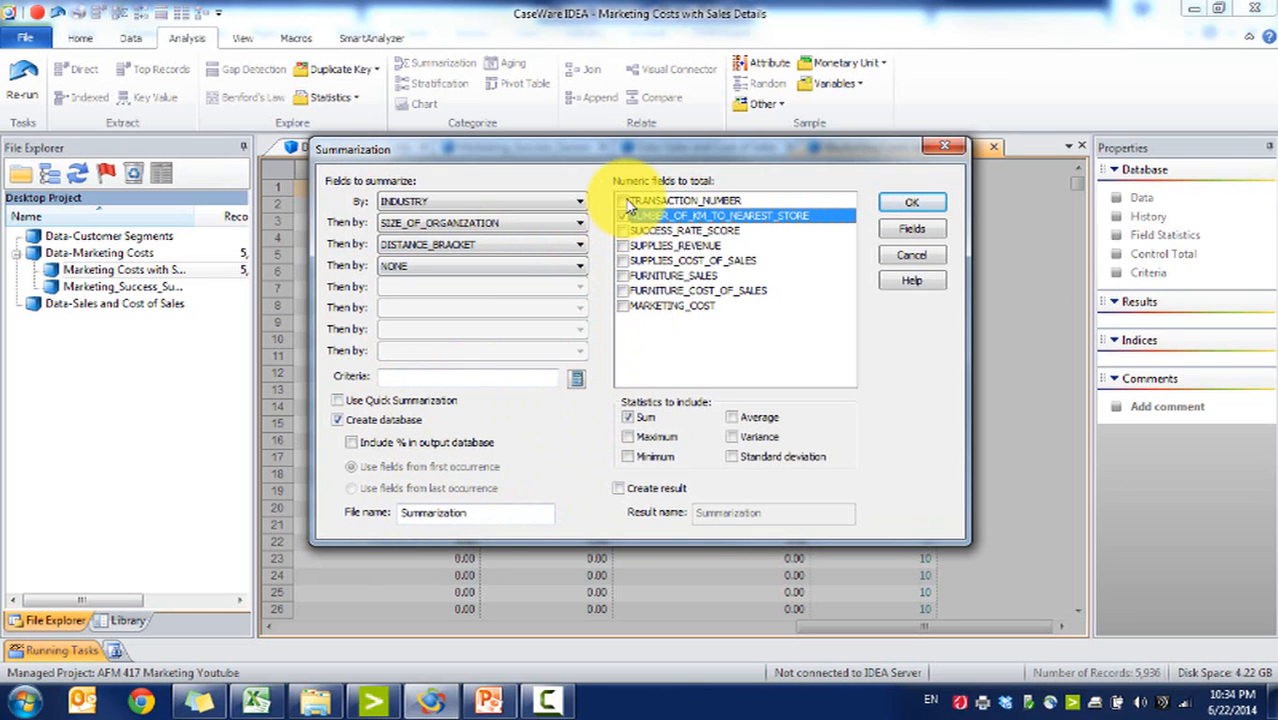
left_click(623, 305)
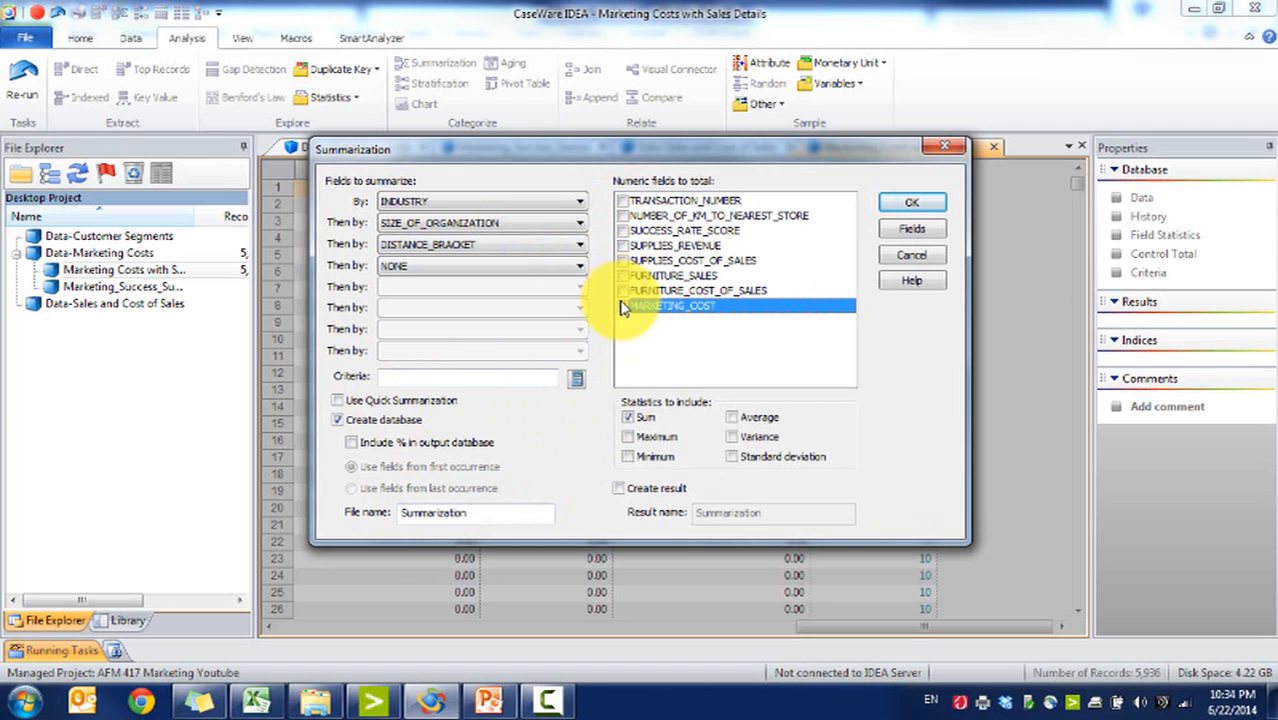
left_click(623, 306)
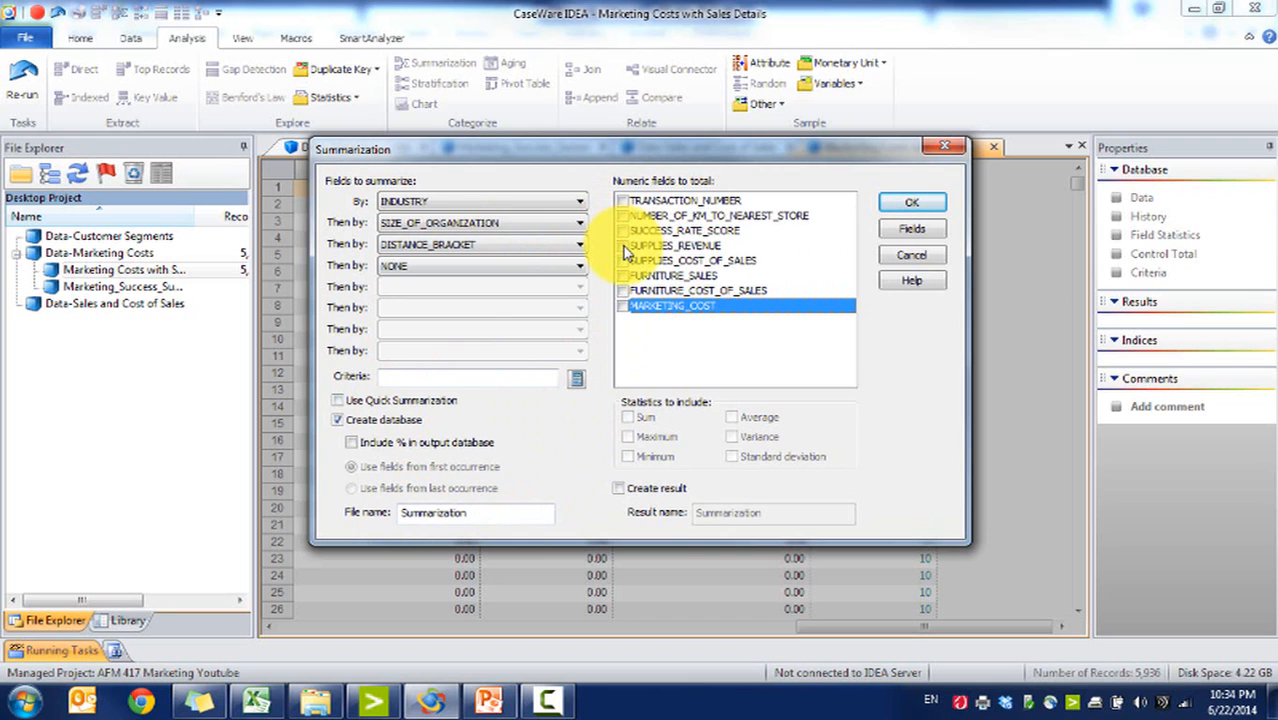
left_click(623, 246)
left_click(624, 261)
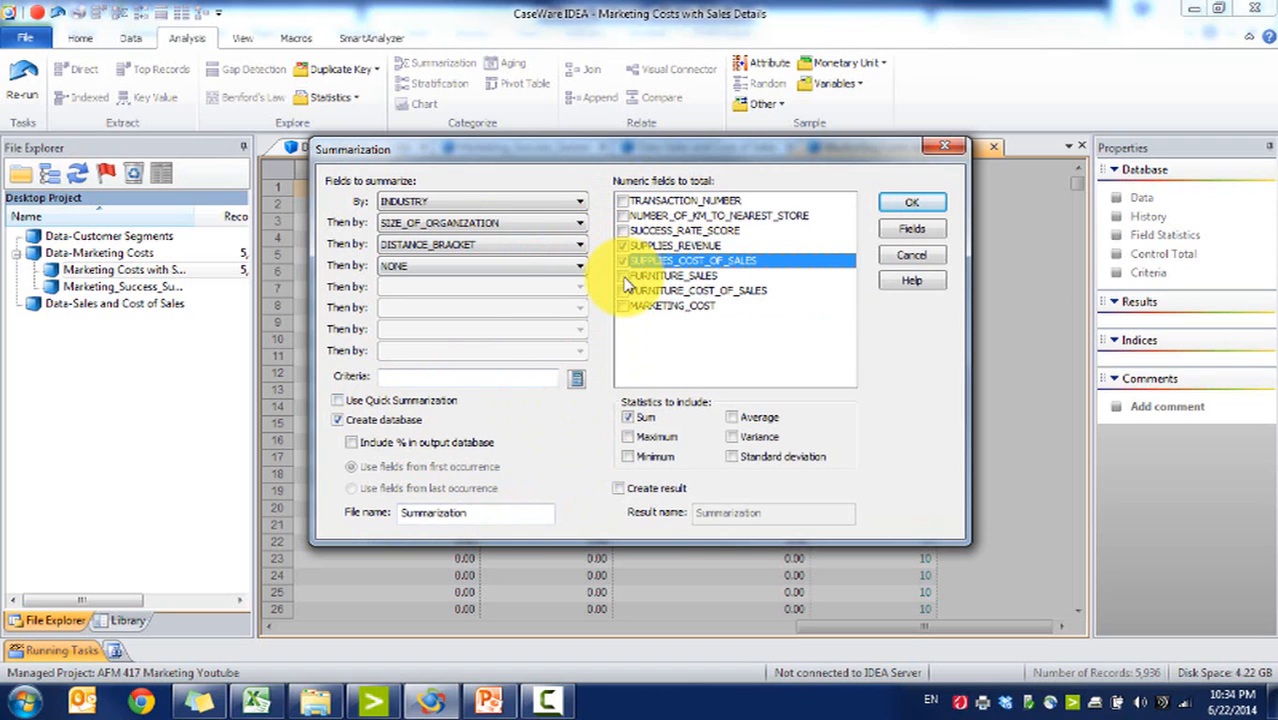
left_click(623, 276)
left_click(623, 291)
left_click(623, 306)
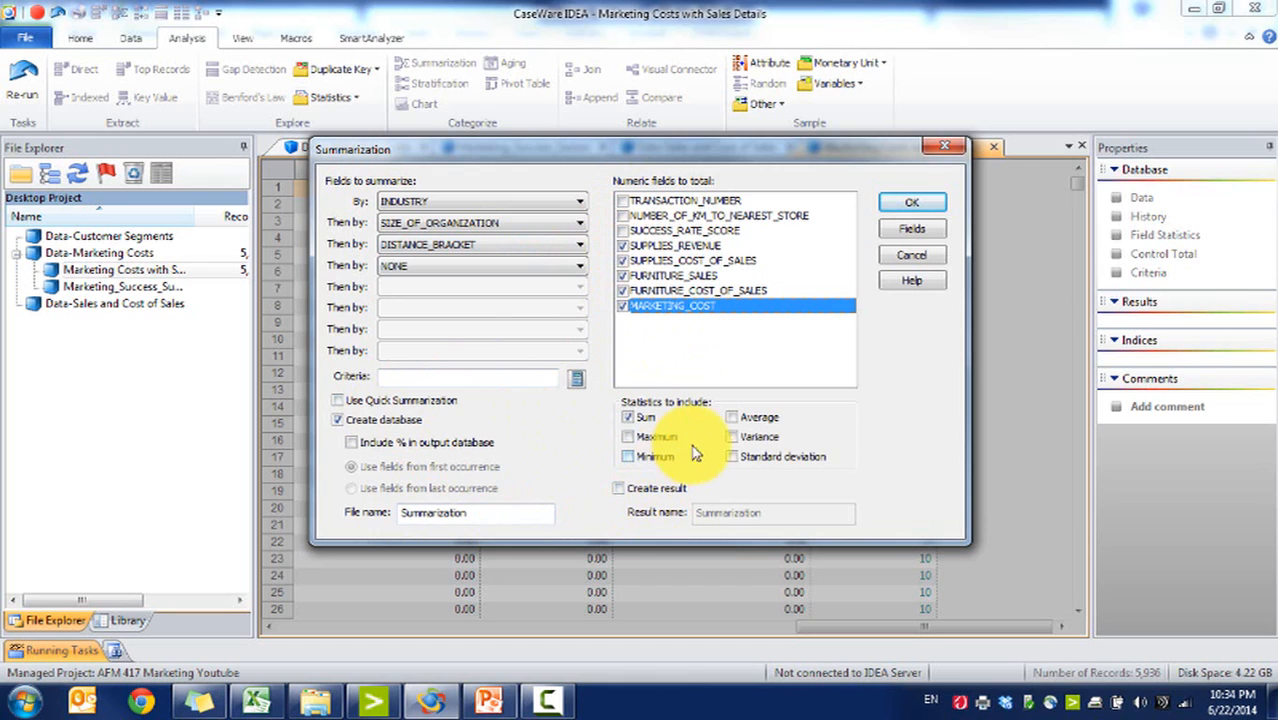
left_click_drag(485, 514, 263, 503)
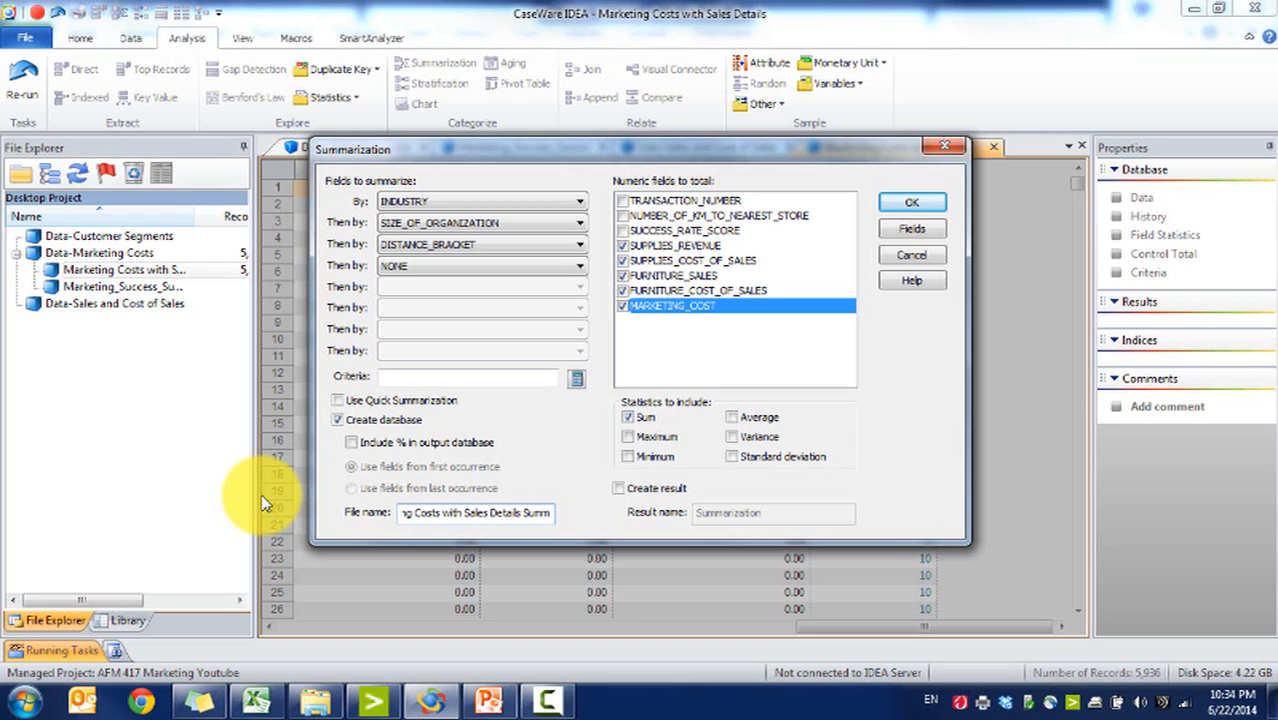
left_click(910, 204)
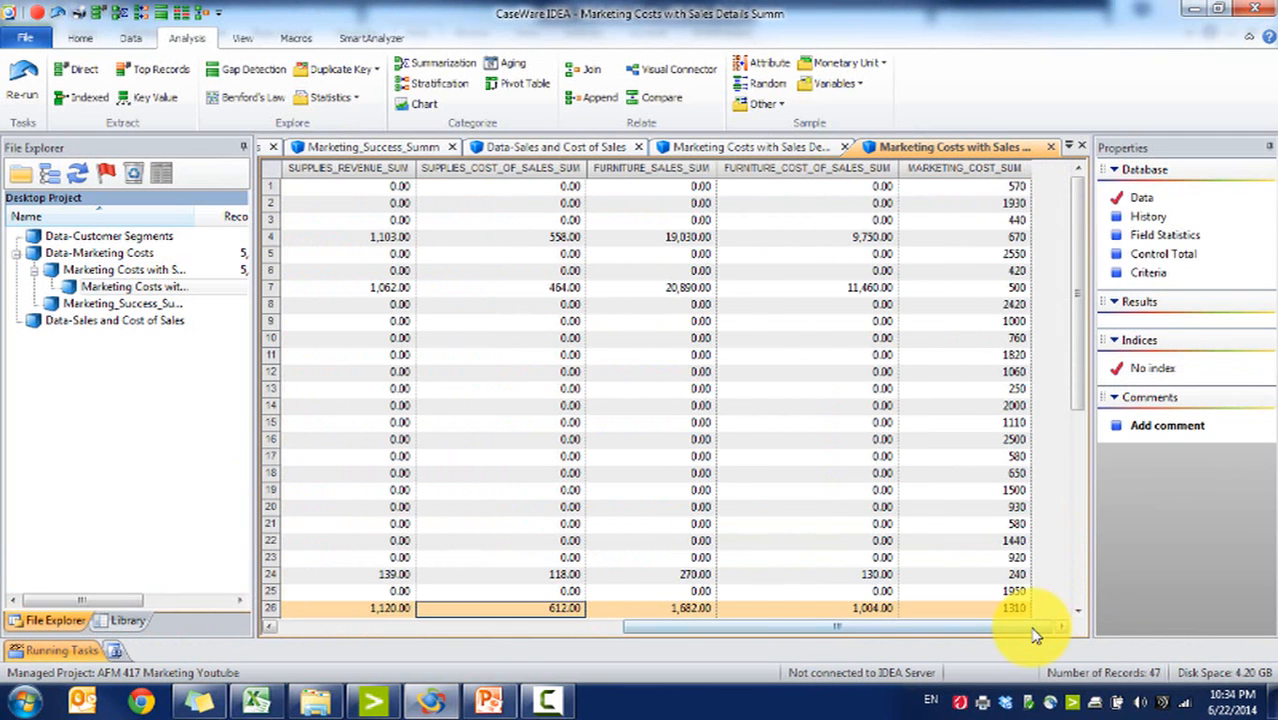
Step: Inspect the field definitions of the summarized database
left_click(990, 187)
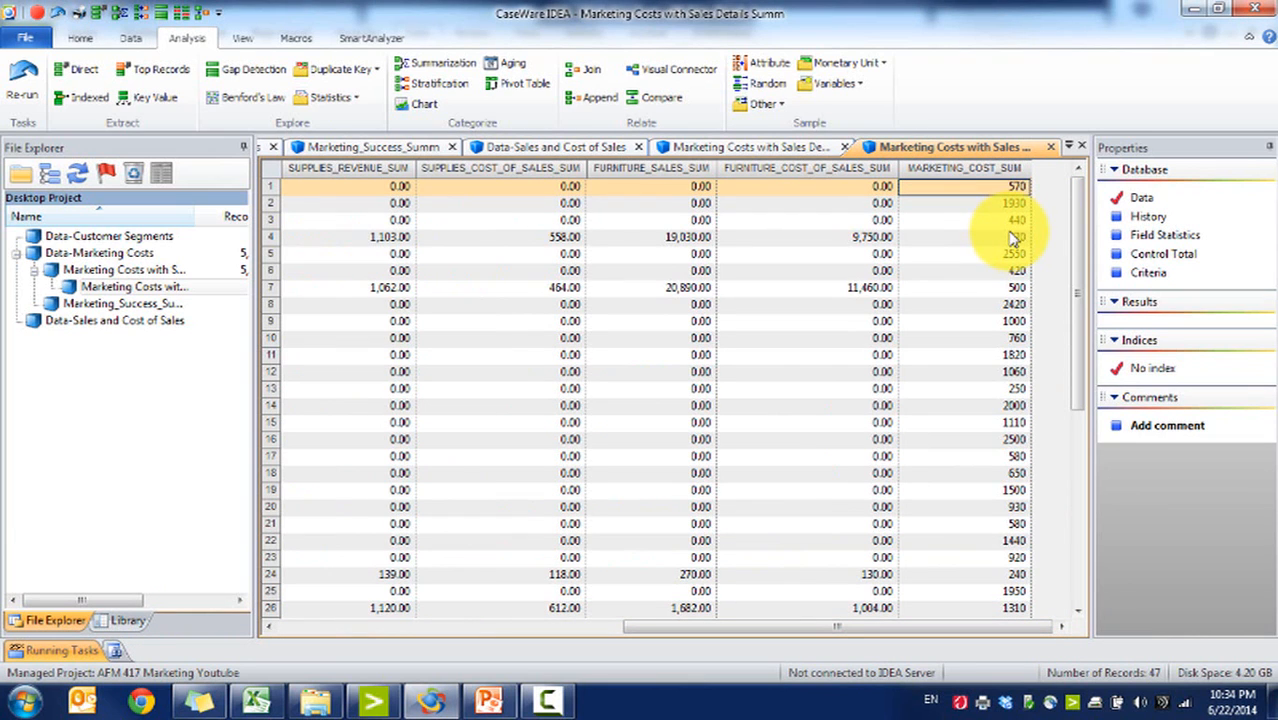
double_click(1014, 192)
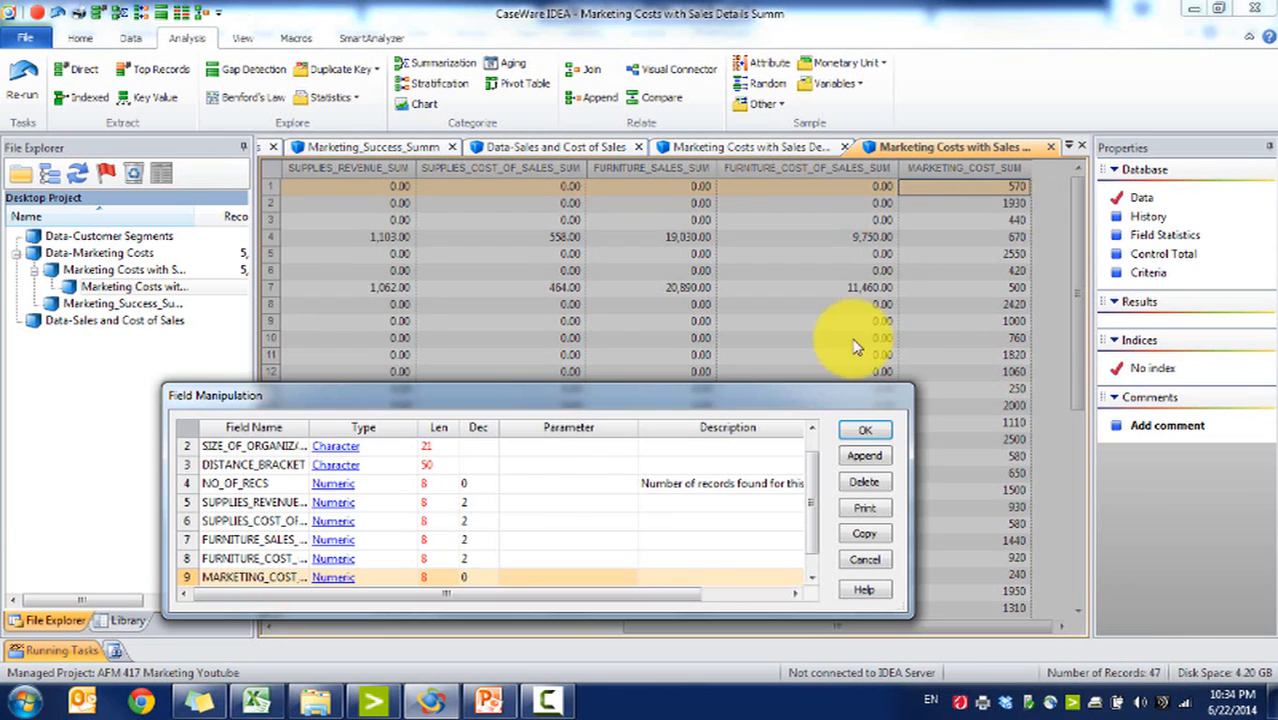
left_click(868, 428)
Step: Append a virtual numeric field PROFIT with 2 decimals and open the equation editor for its parameter
left_click(130, 38)
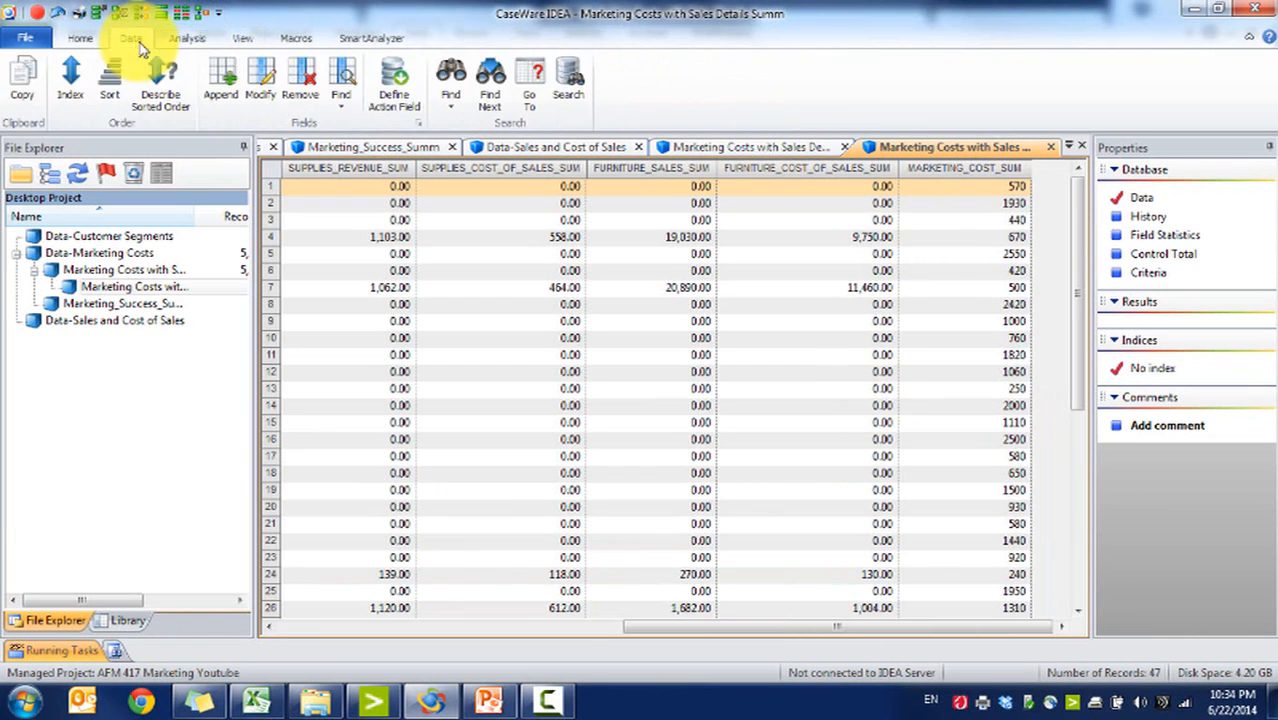
left_click(221, 80)
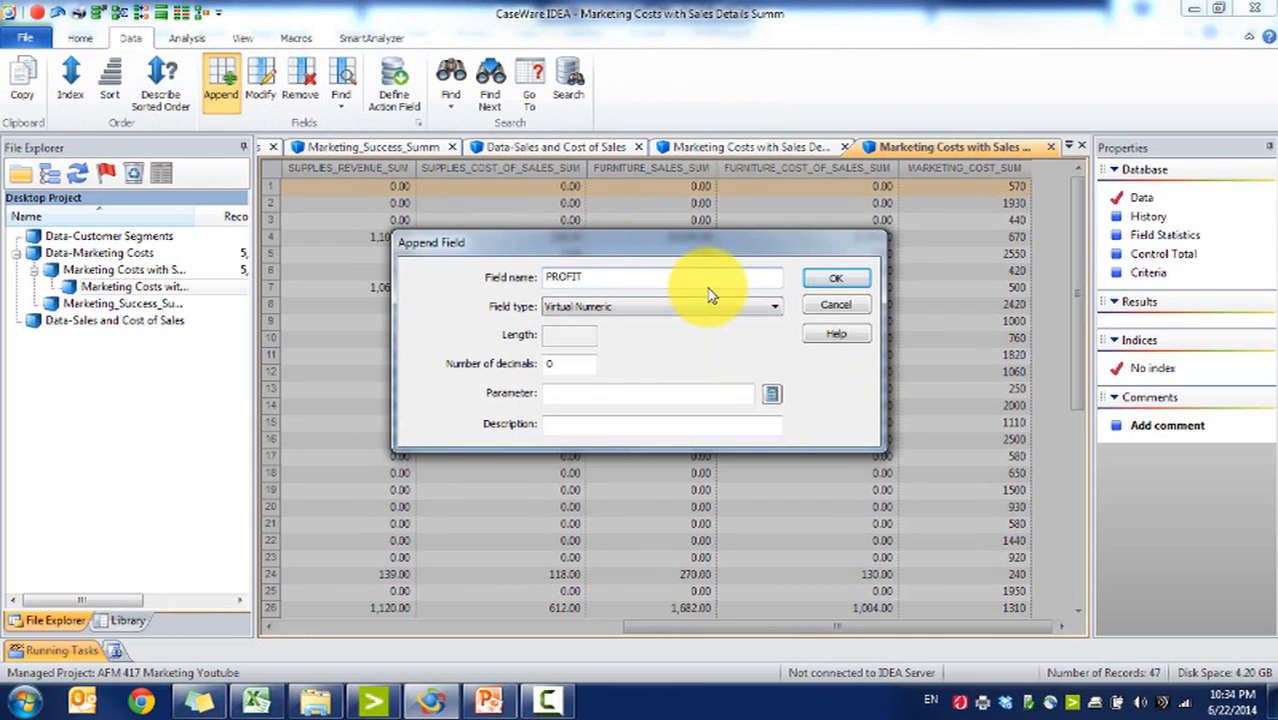
double_click(556, 363)
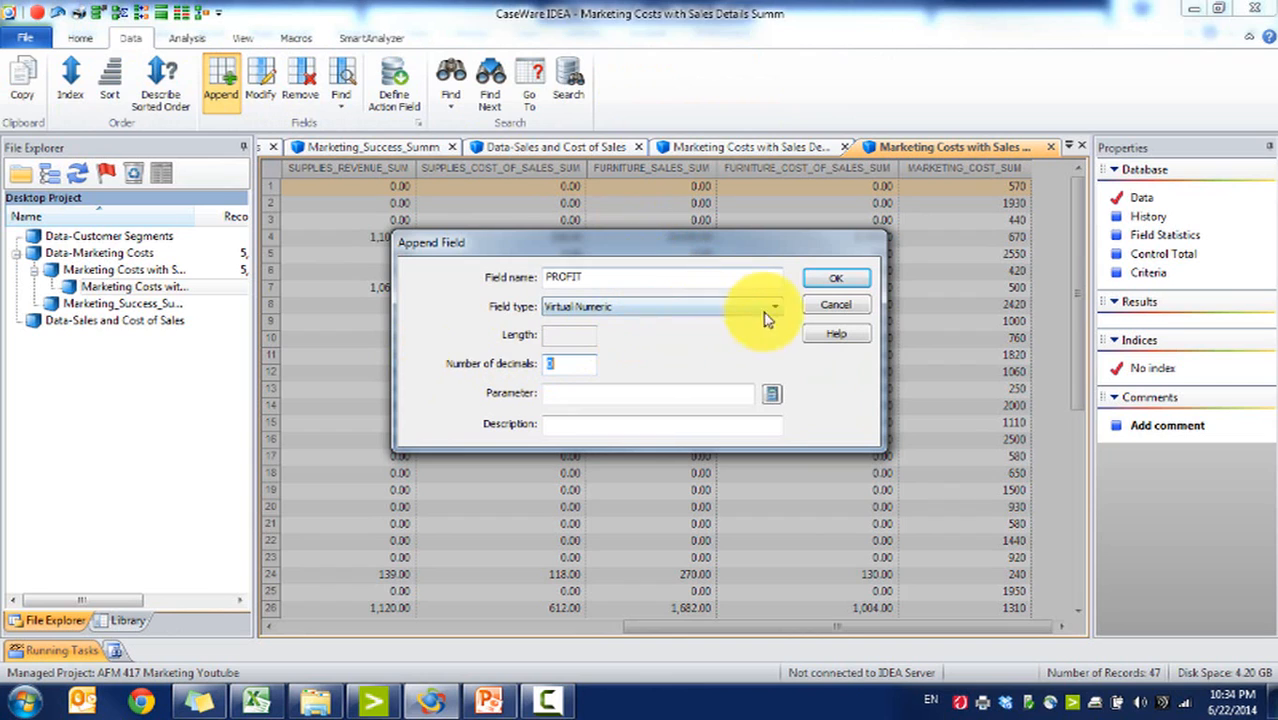
left_click(673, 392)
left_click(772, 395)
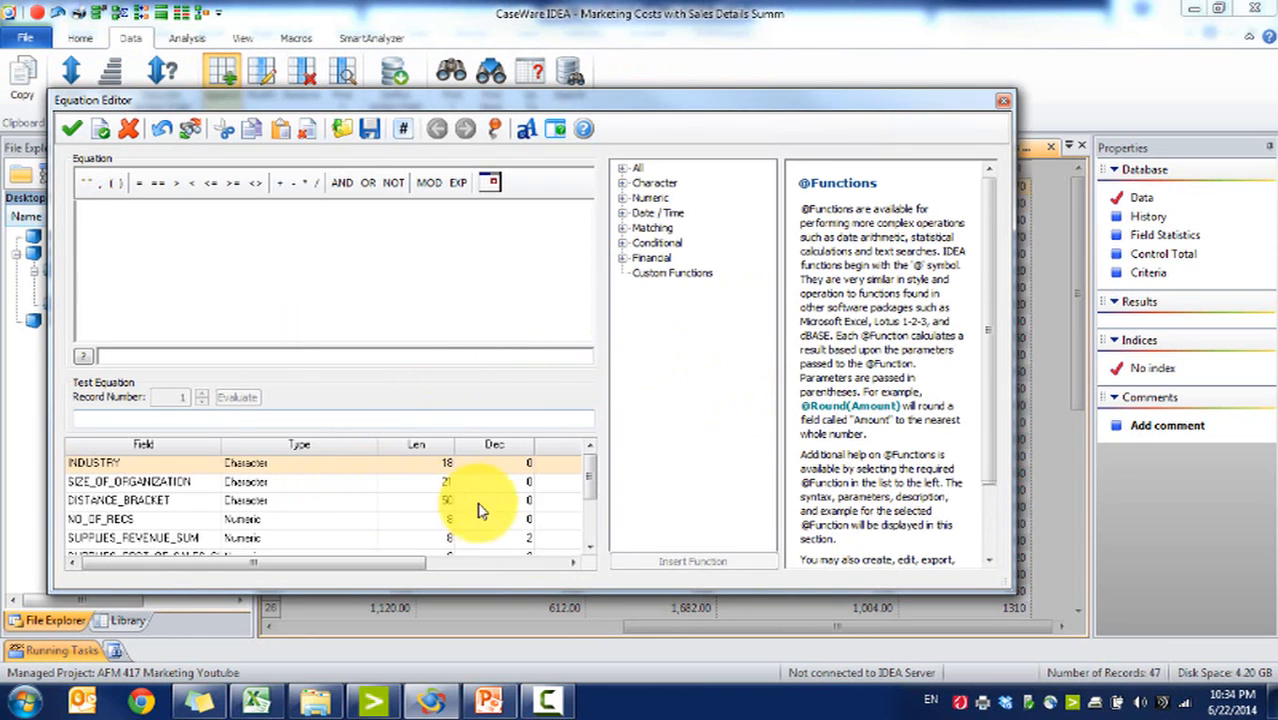
Step: Define PROFIT as SUPPLIES_REVENUE_SUM - SUPPLIES_COST_OF_SALES_SUM + FURNITURE_SALES_SUM - FURNITURE_COST_OF_SALES_SUM - MARKETING_COST_SUM and add the field
scroll(593, 533, "down", 5)
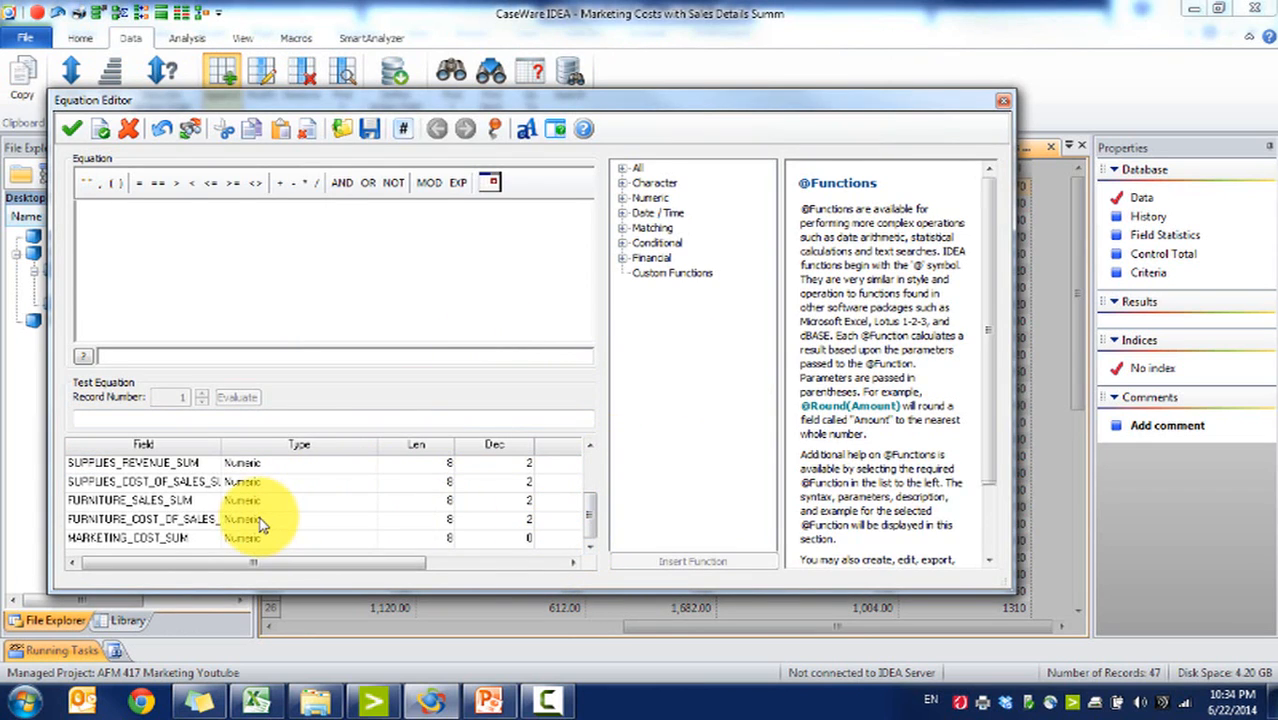
left_click(589, 446)
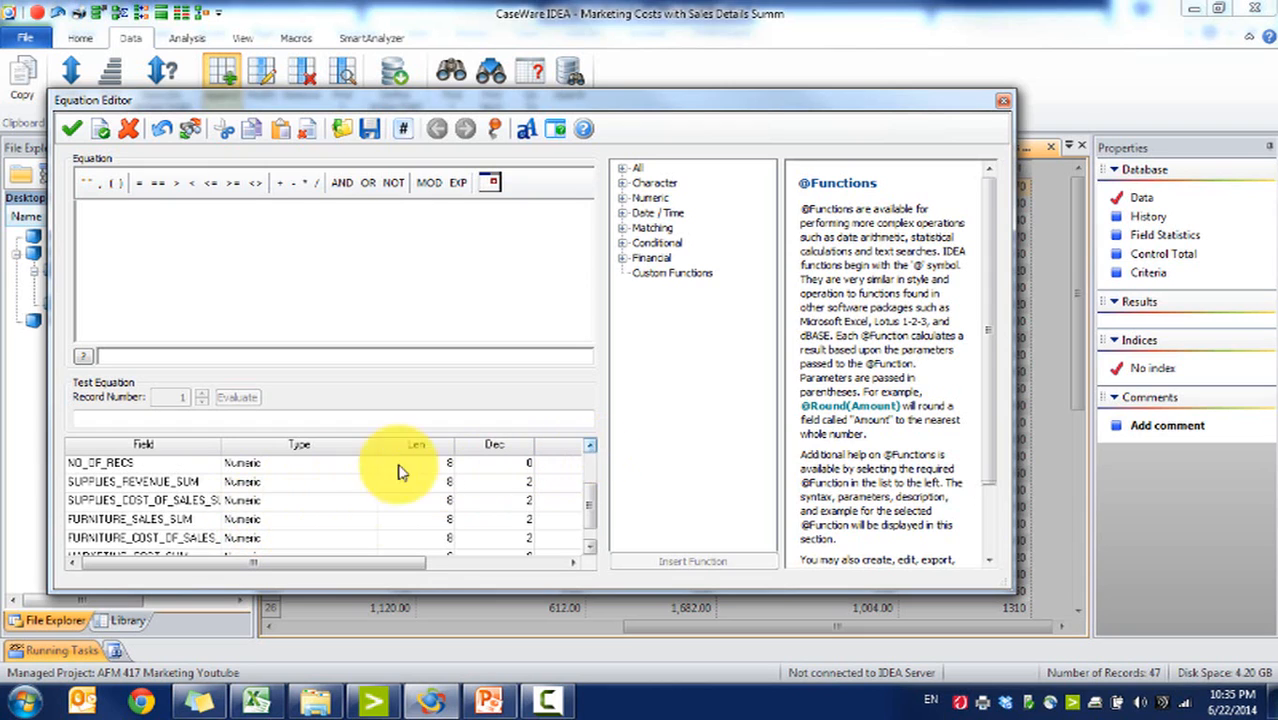
left_click(231, 489)
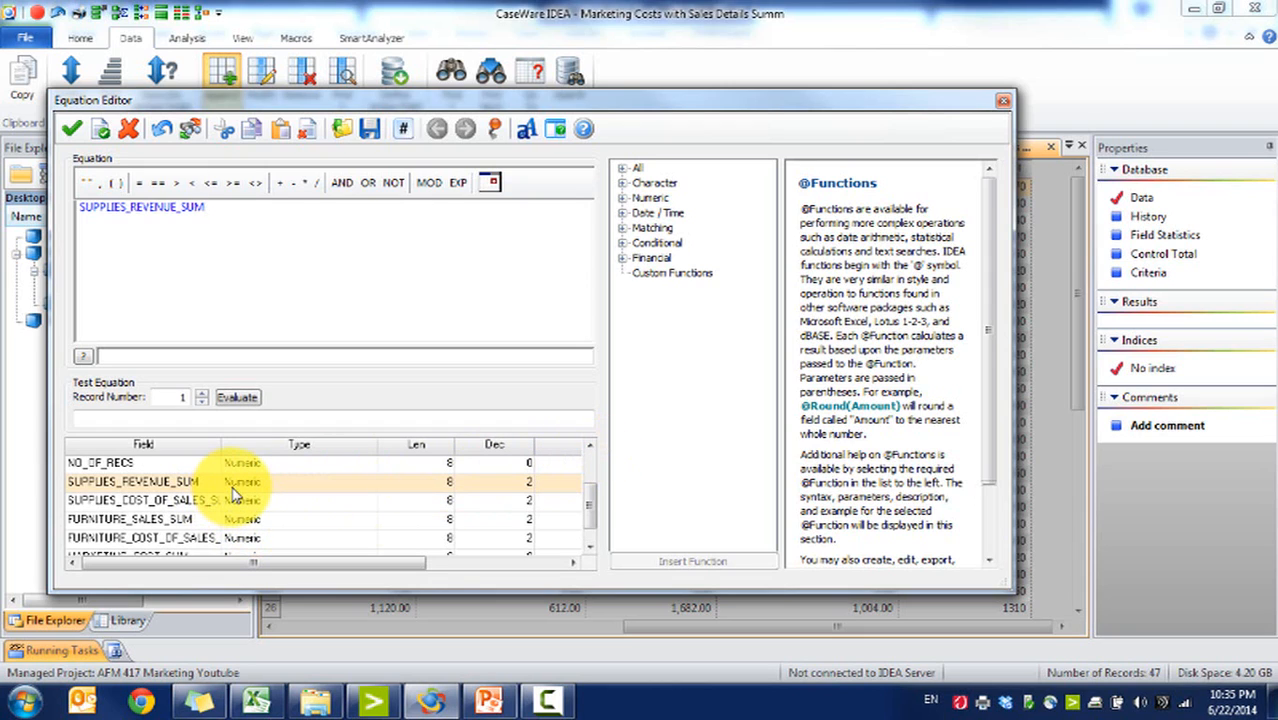
double_click(219, 504)
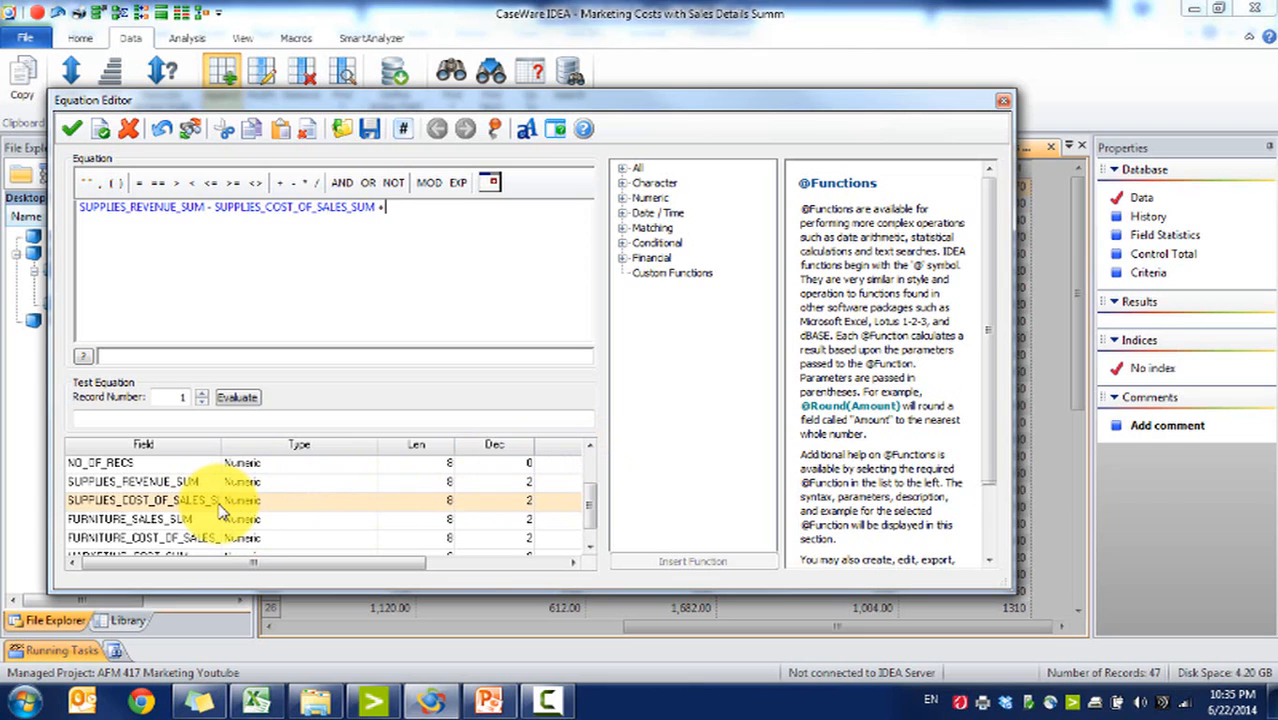
left_click(225, 521)
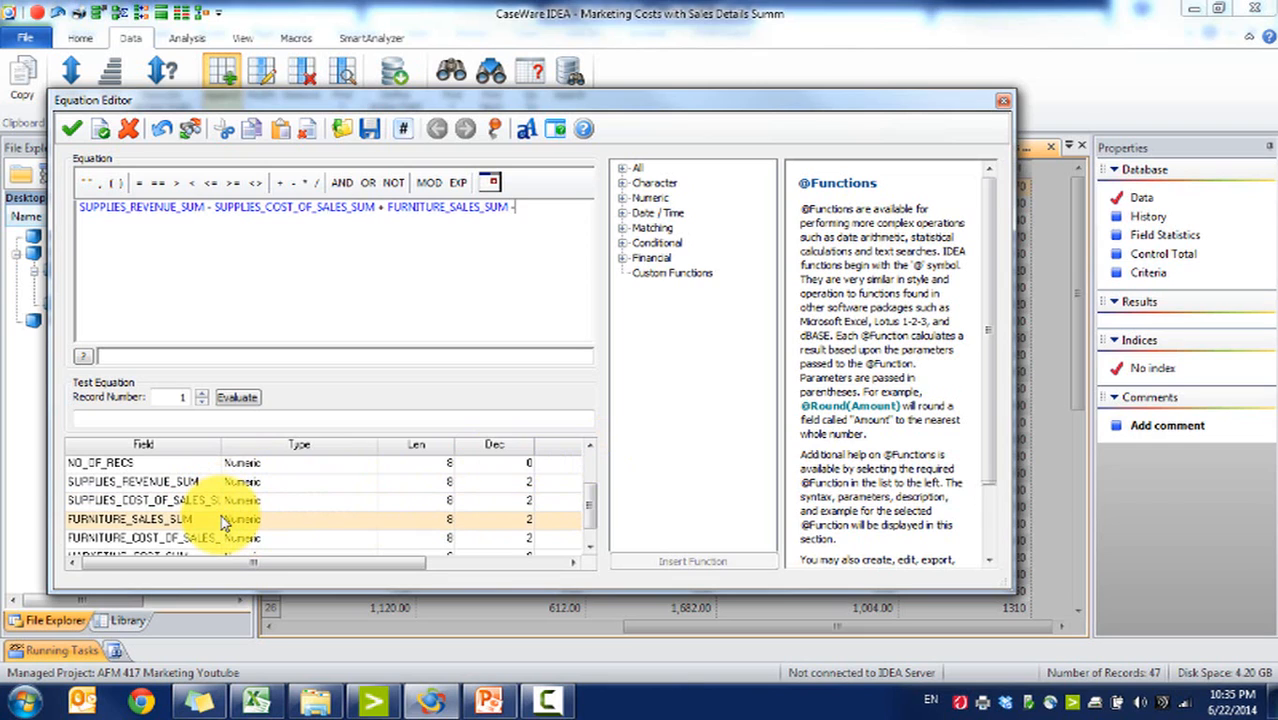
left_click(245, 540)
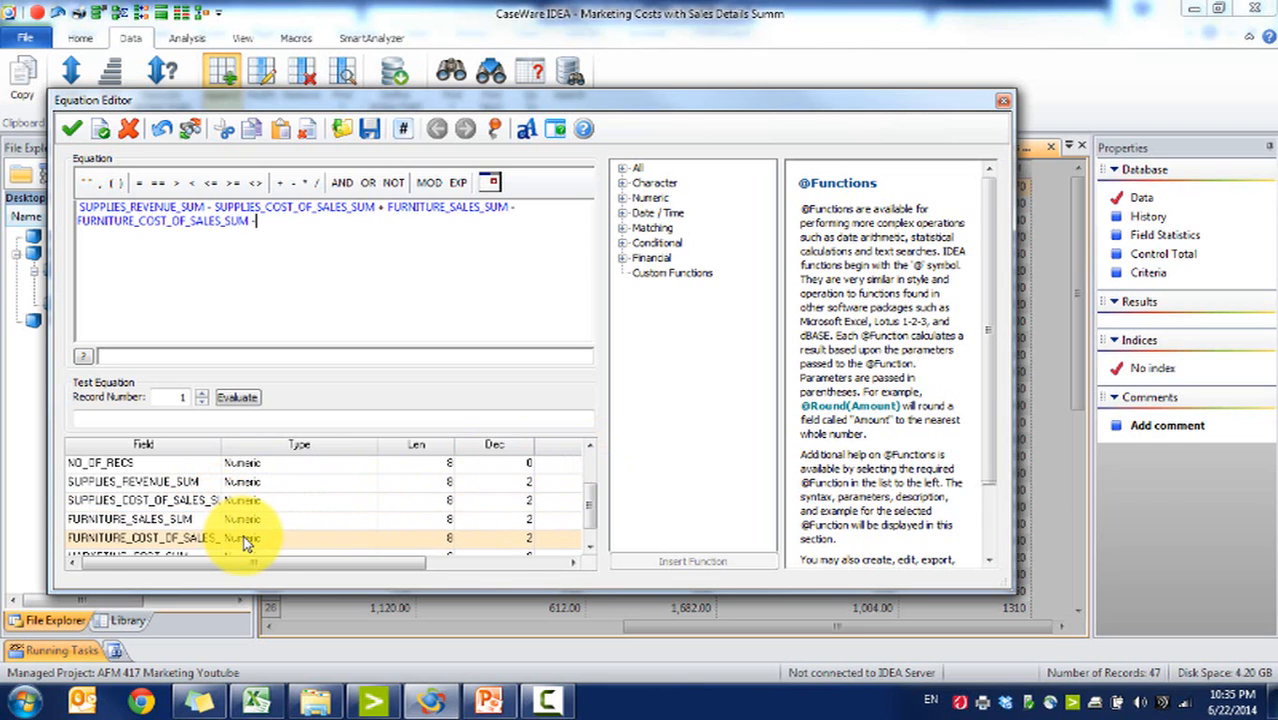
scroll(400, 520, "down", 1)
left_click(185, 540)
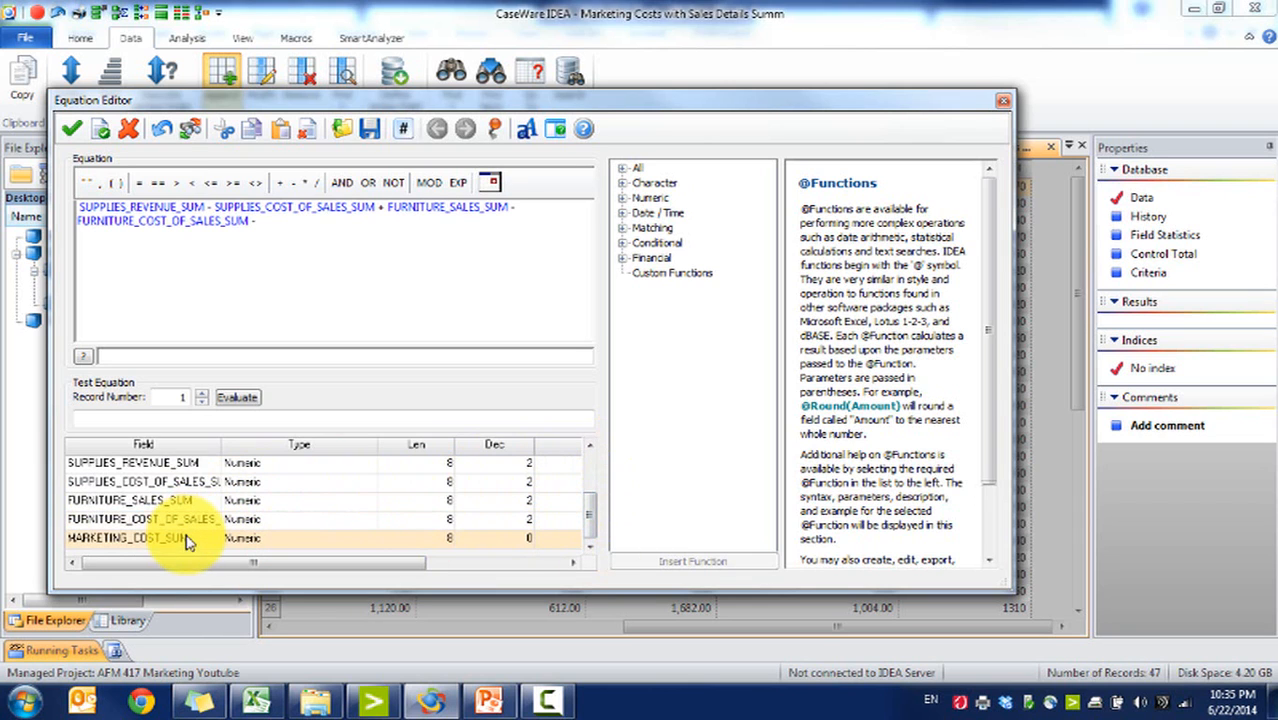
double_click(185, 540)
left_click(70, 133)
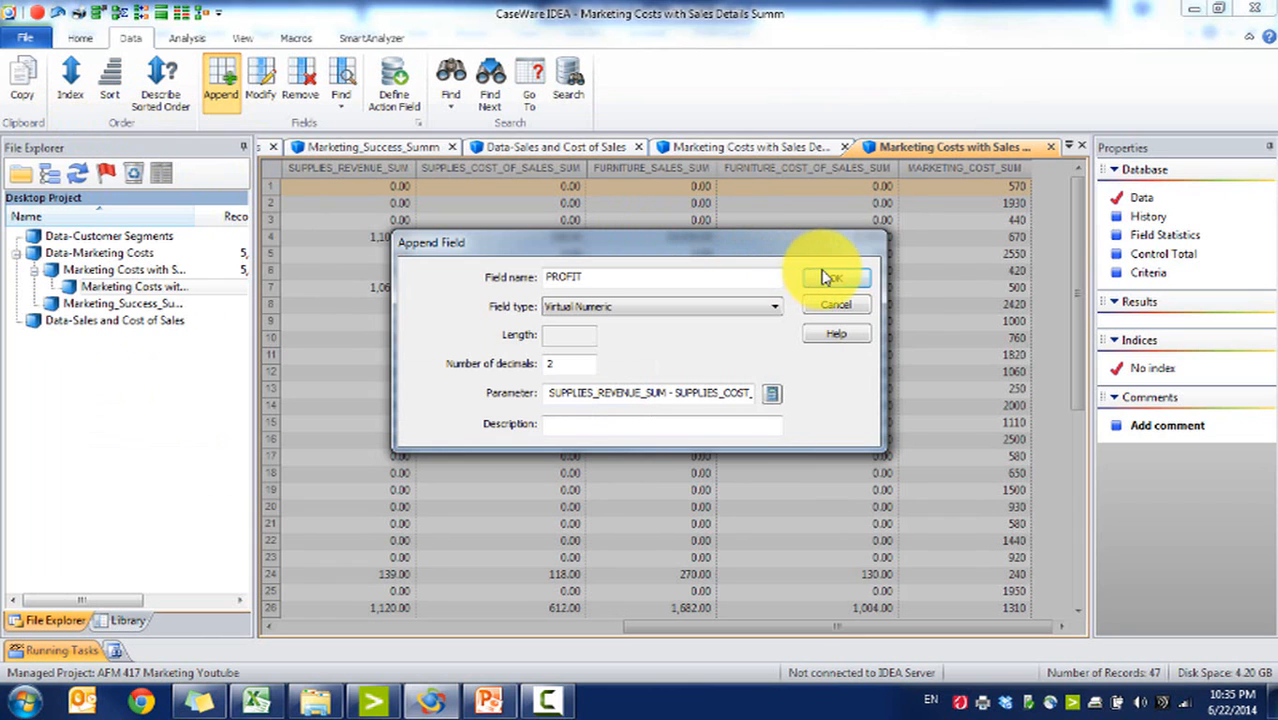
left_click(833, 281)
Step: Set the MARKETING_COST_SUM field to 2 decimals
left_click(1004, 626)
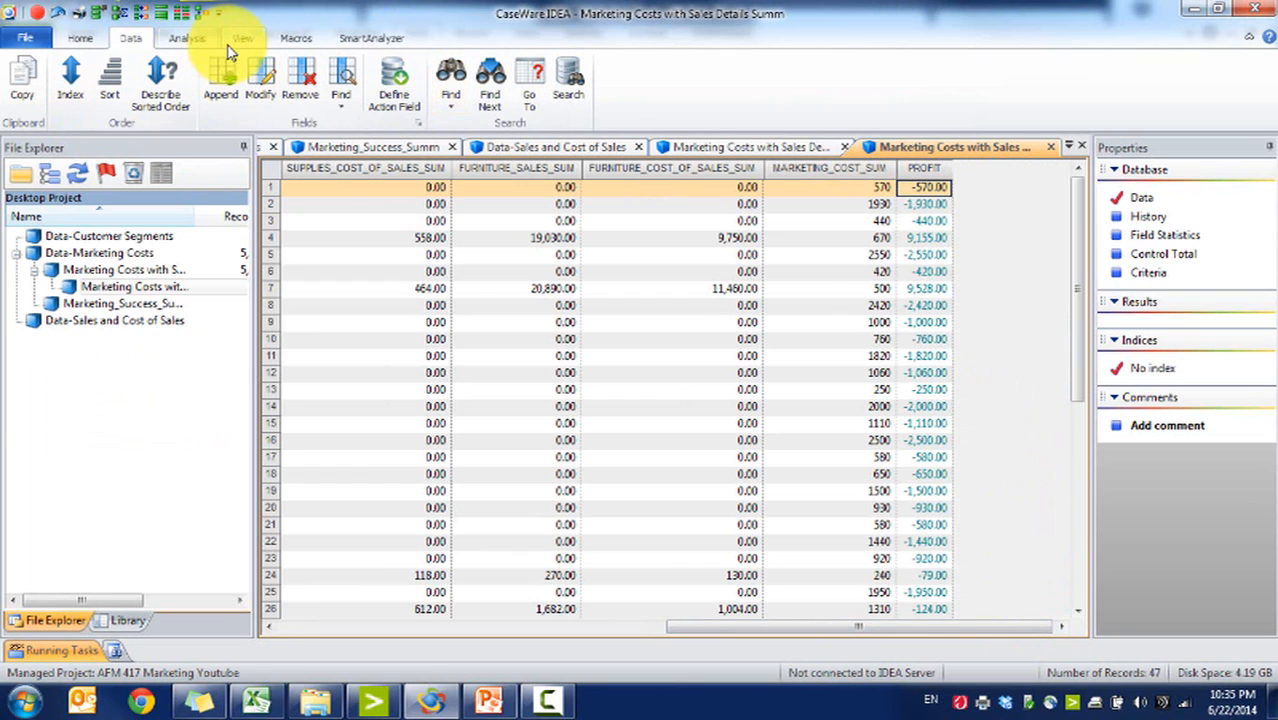
left_click(188, 38)
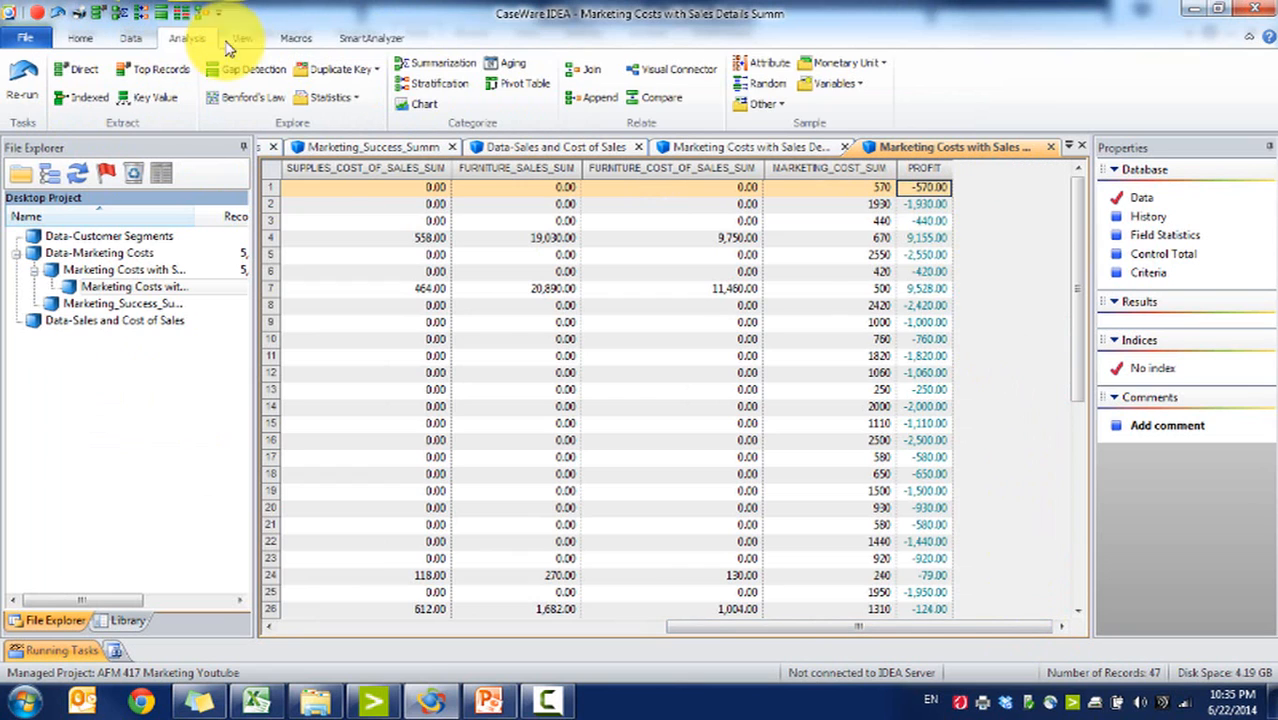
left_click(132, 39)
double_click(826, 188)
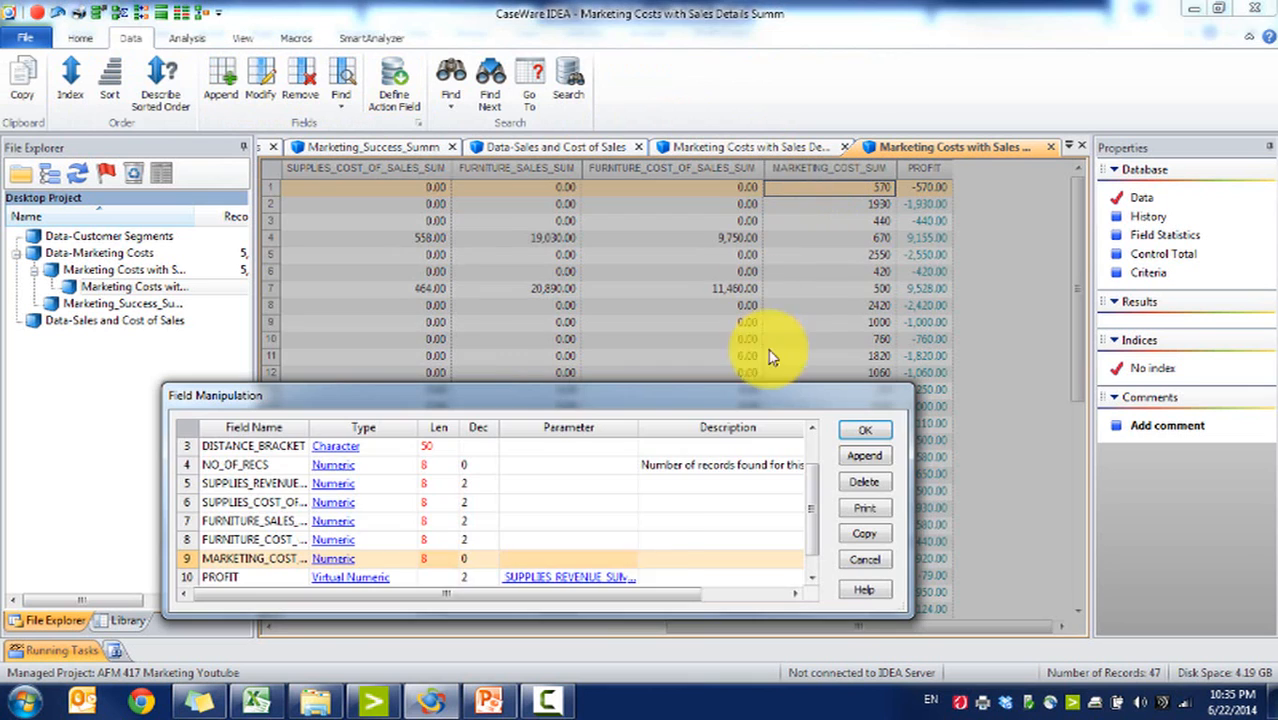
left_click(473, 571)
left_click(473, 545)
type("2")
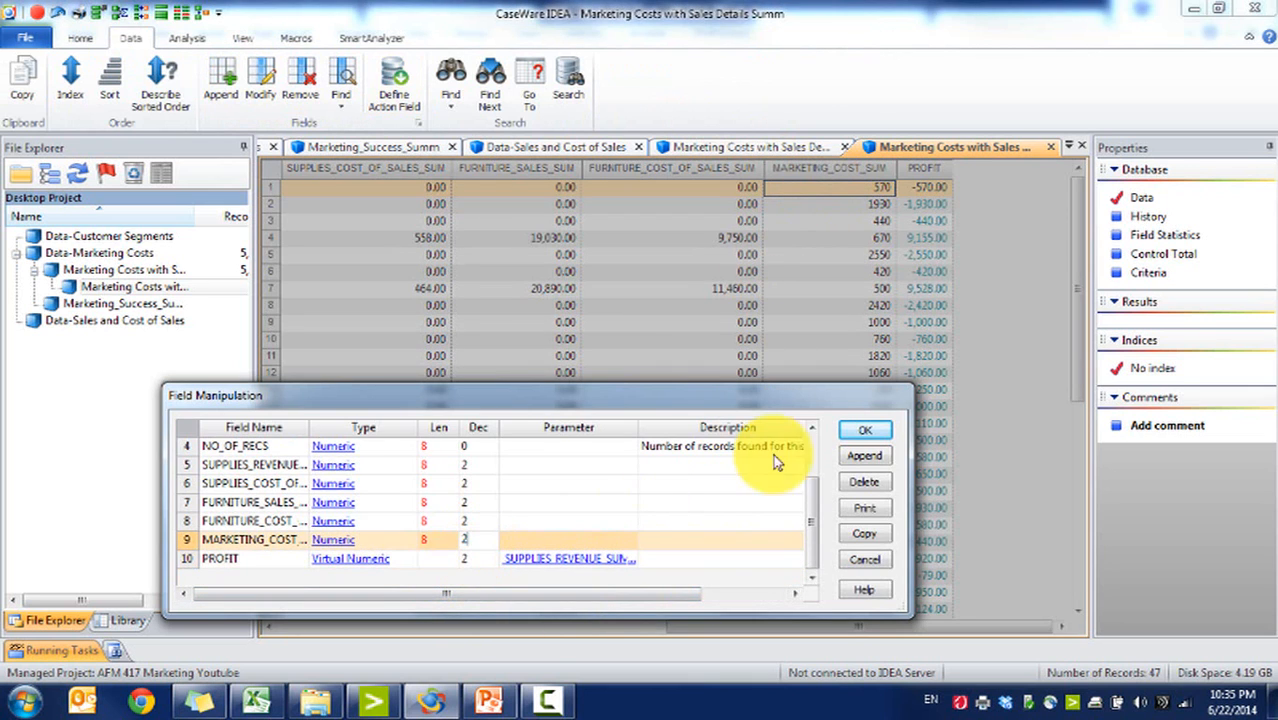
left_click(866, 430)
Step: Apply the field changes and append a virtual numeric field PROFIT_PER_TRANSACTION with 2 decimals
left_click(597, 427)
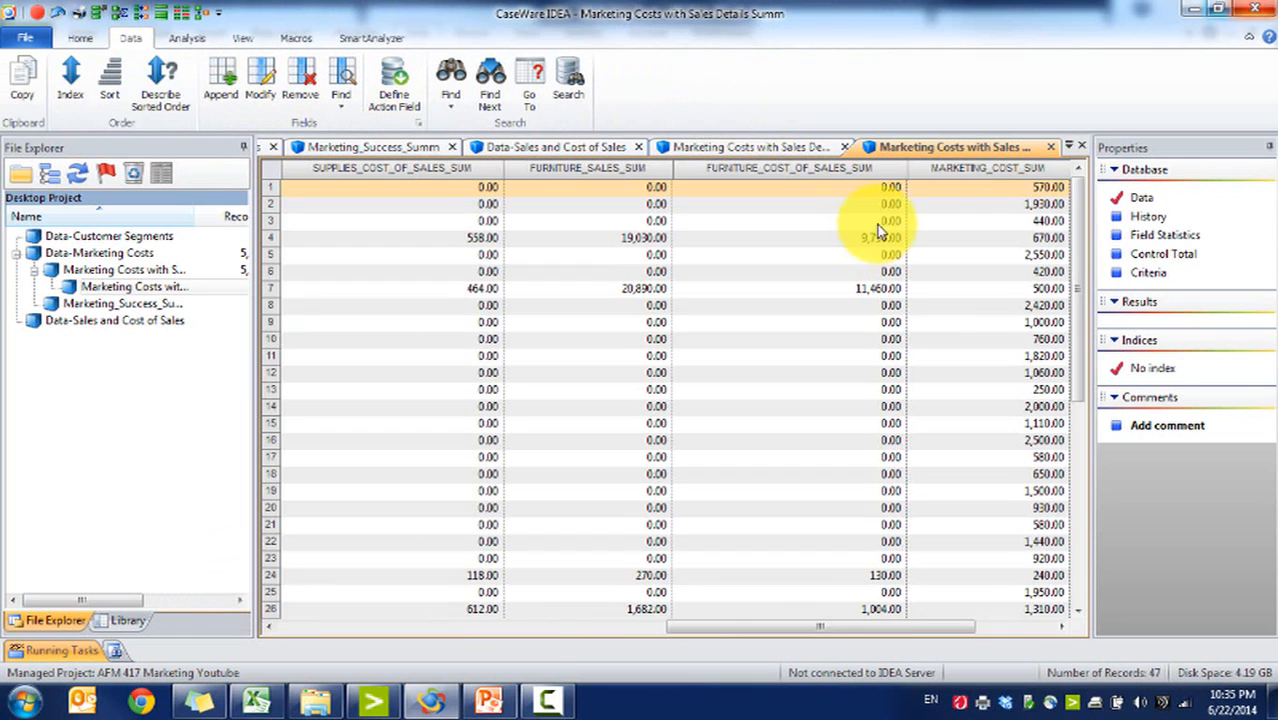
left_click(1010, 626)
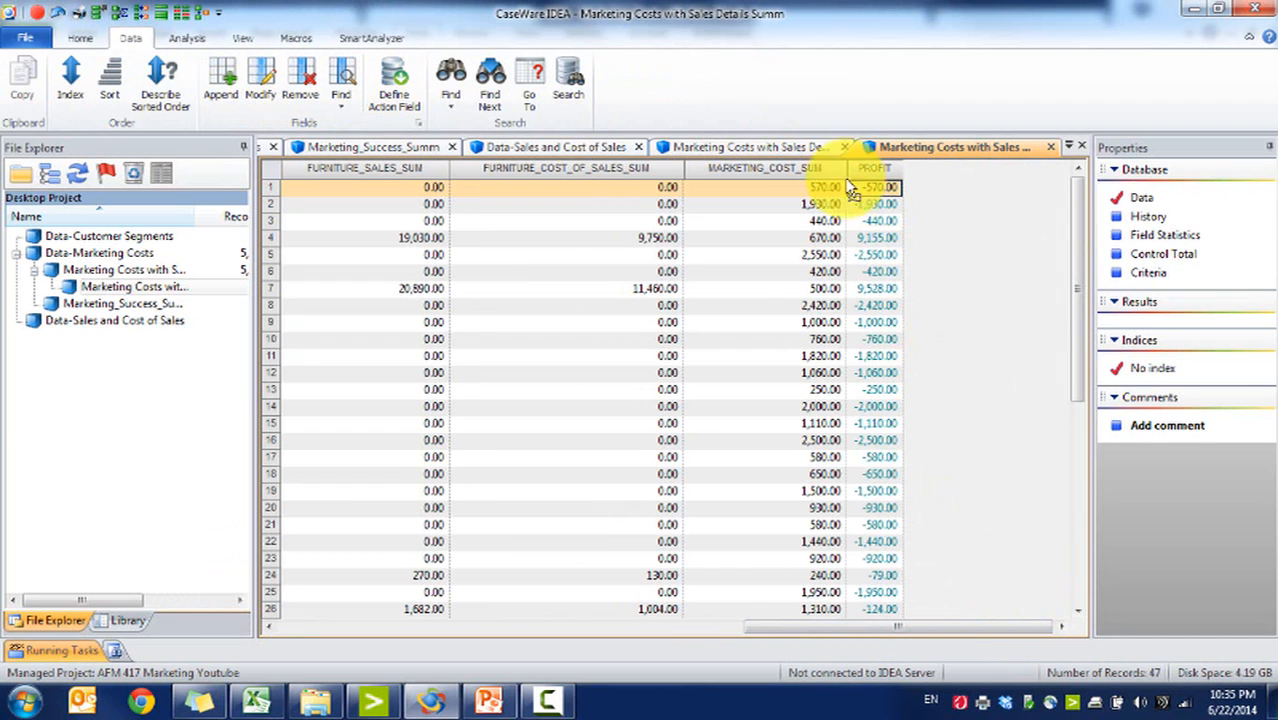
left_click(221, 80)
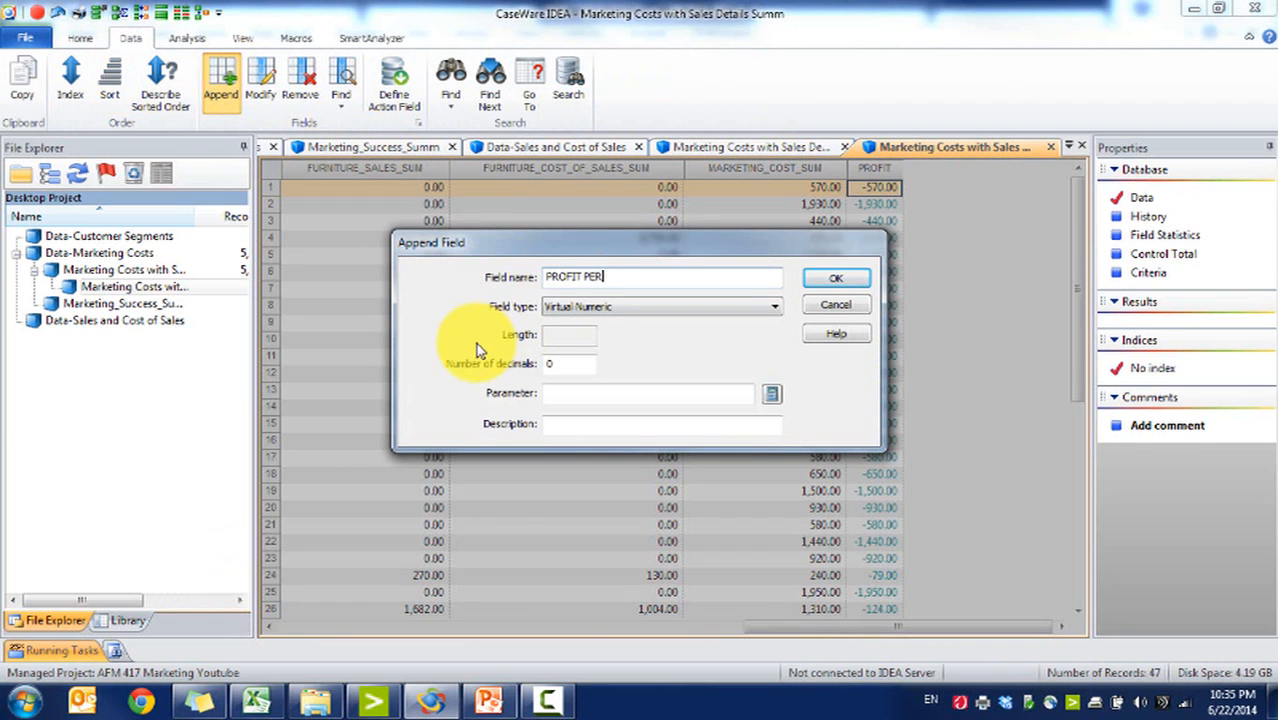
double_click(572, 363)
type("2")
left_click(740, 390)
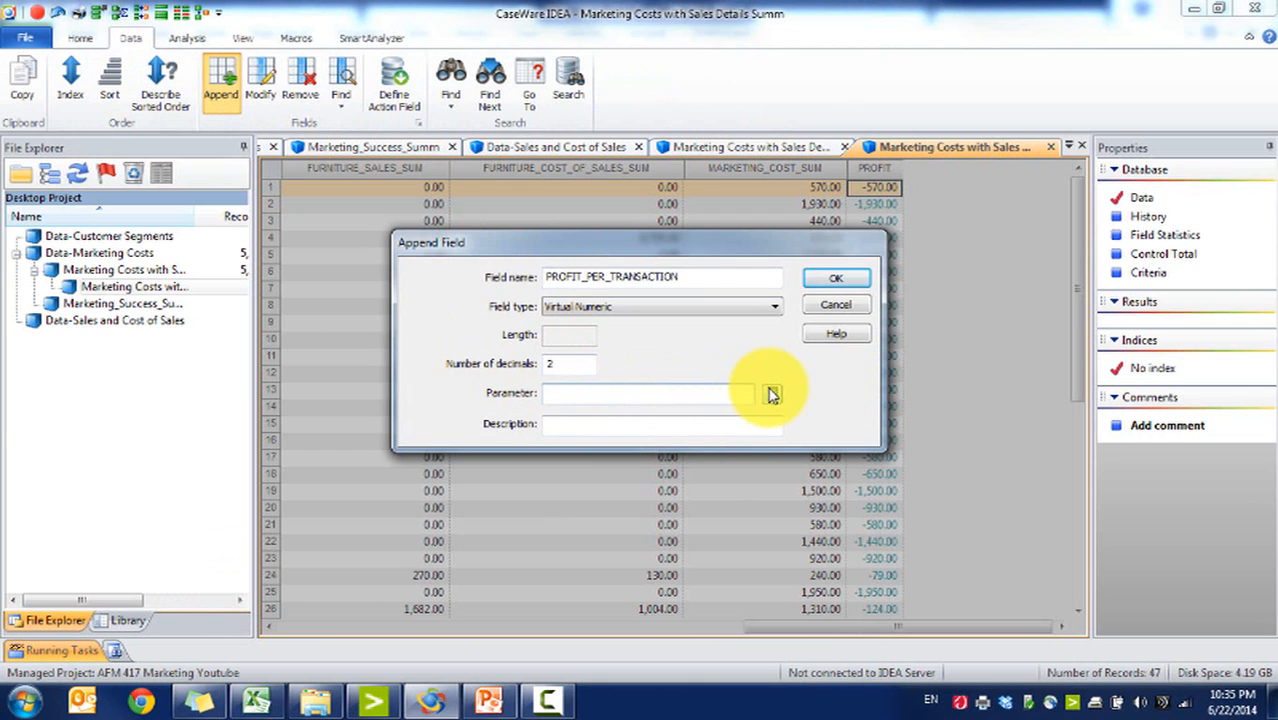
Step: Define PROFIT_PER_TRANSACTION in the equation editor as PROFIT / NO_OF_RECS and add the field
left_click(772, 395)
left_click(277, 521)
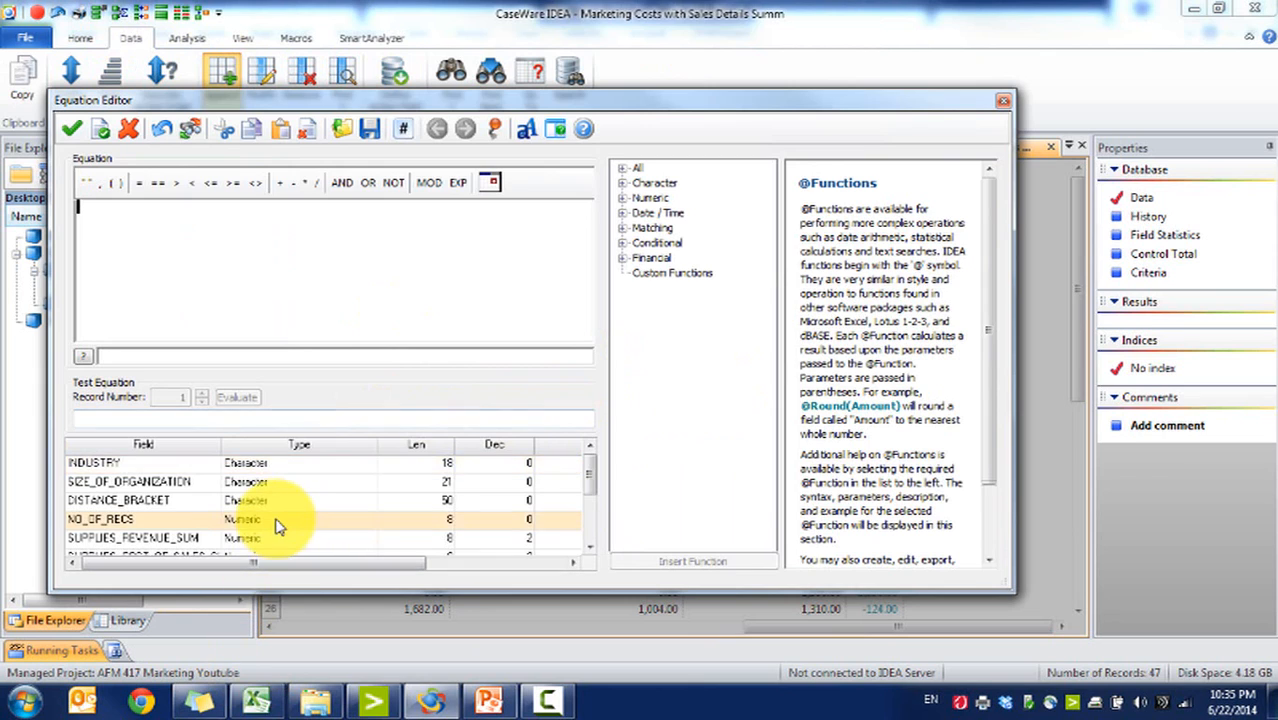
left_click(588, 537)
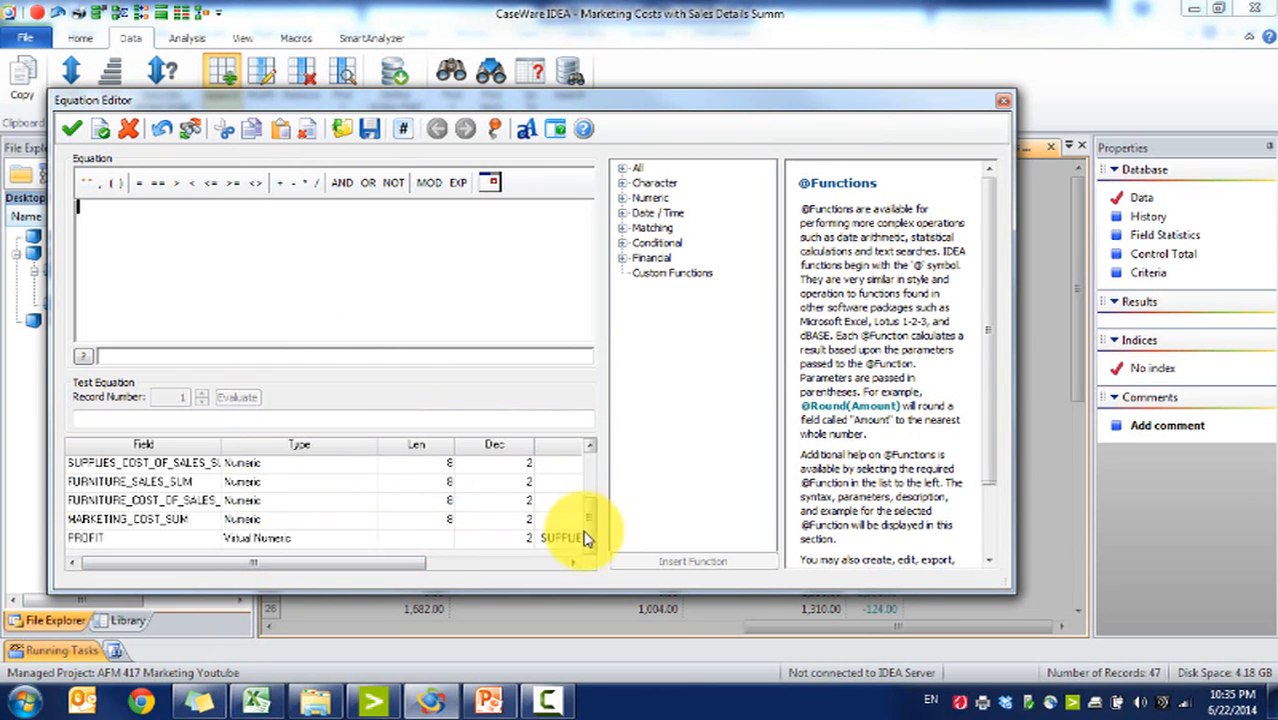
double_click(279, 541)
type("/")
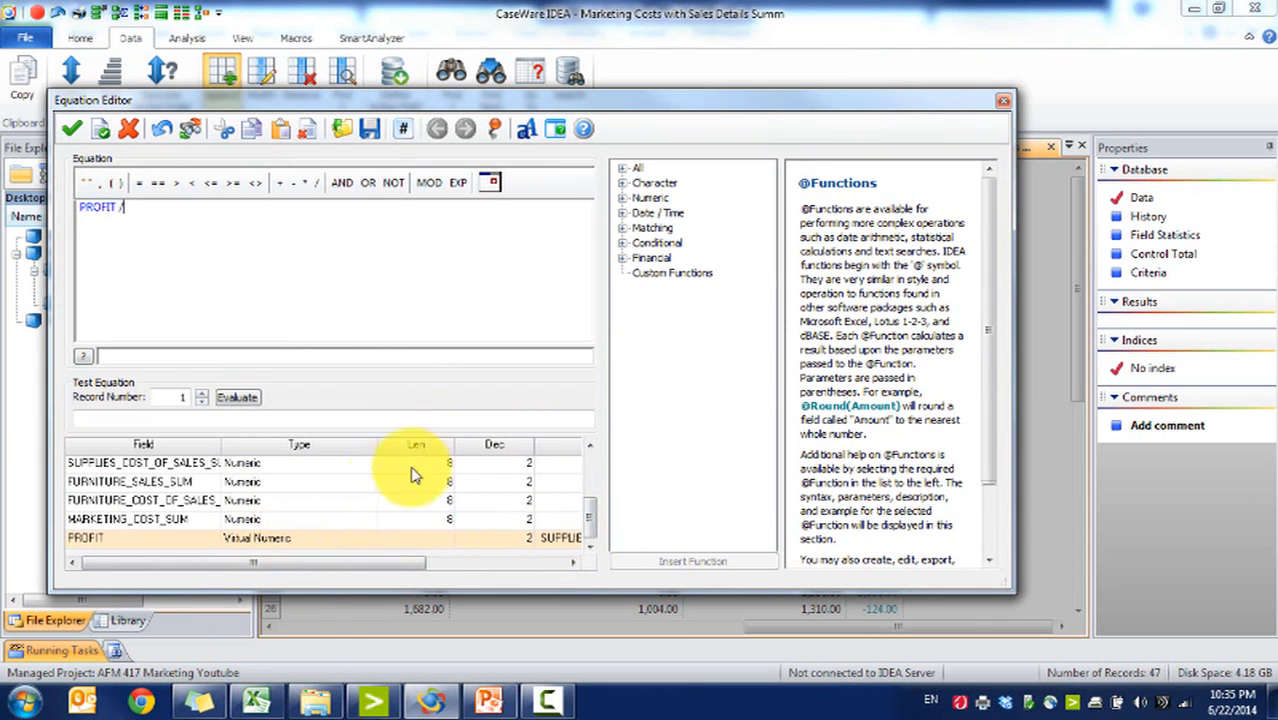
left_click(589, 446)
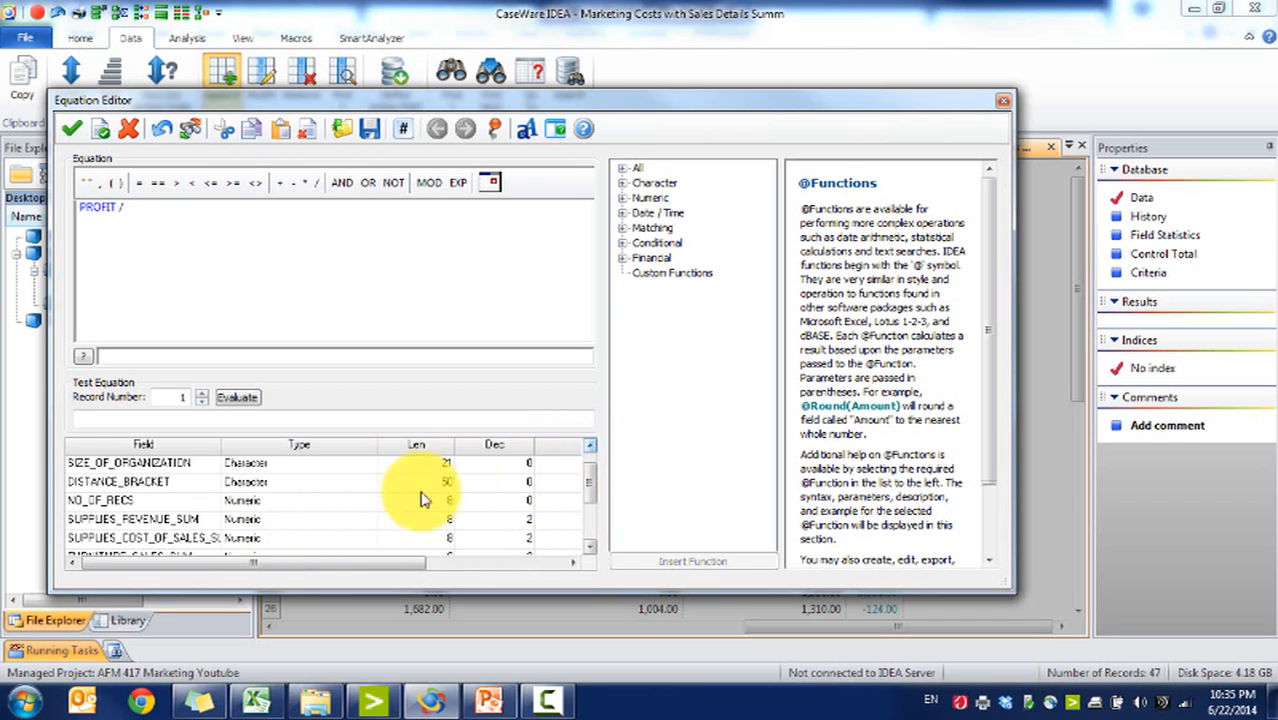
double_click(270, 500)
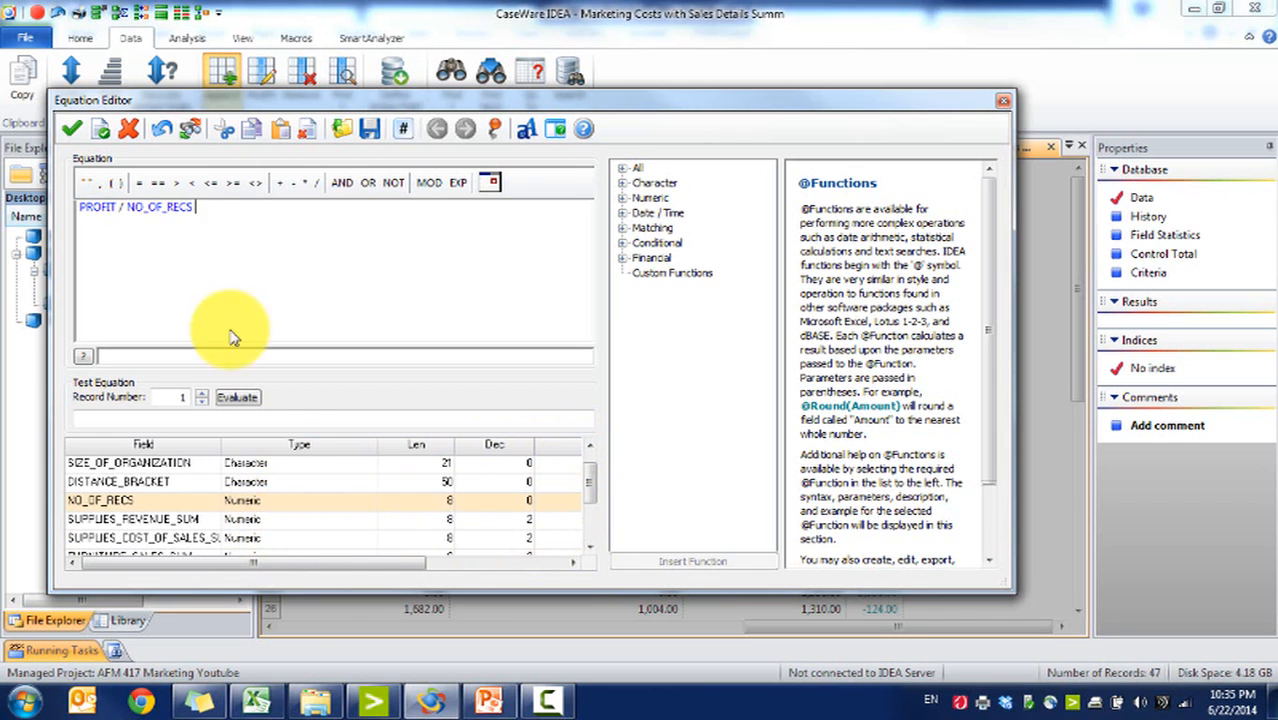
left_click(71, 129)
left_click(835, 282)
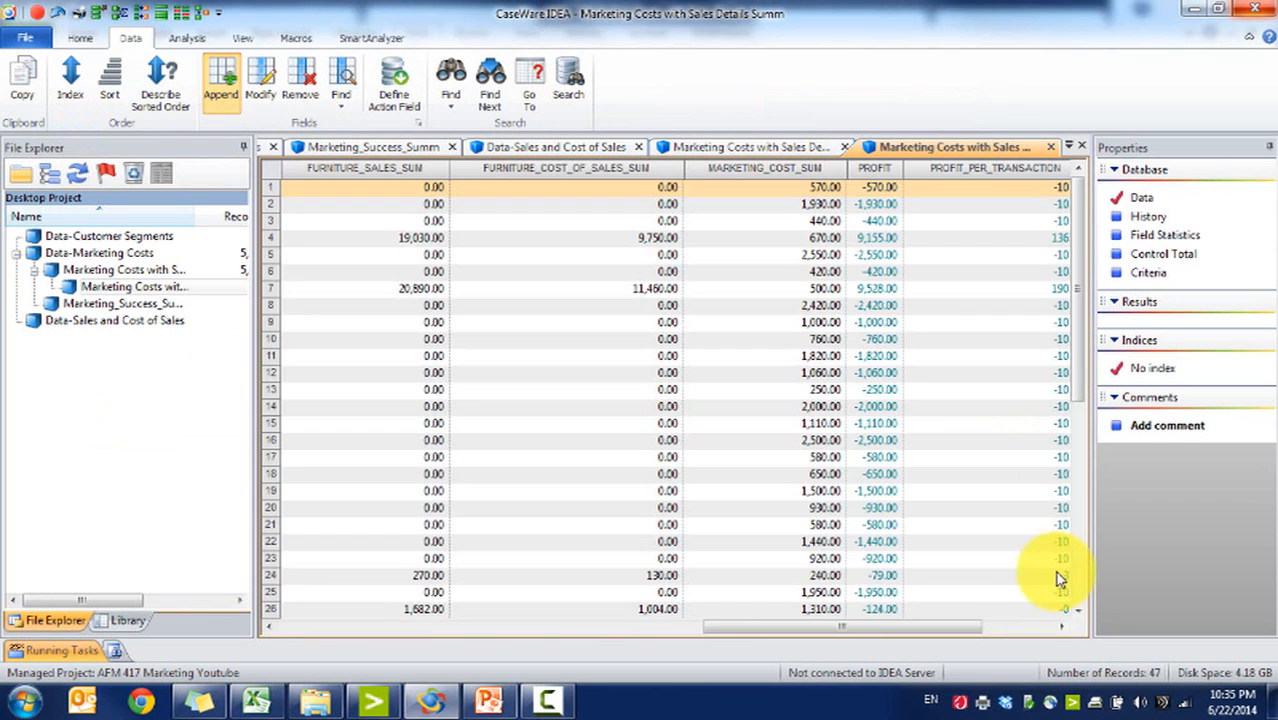
Step: Sort the database by PROFIT_PER_TRANSACTION in descending order
left_click(1030, 628)
double_click(880, 170)
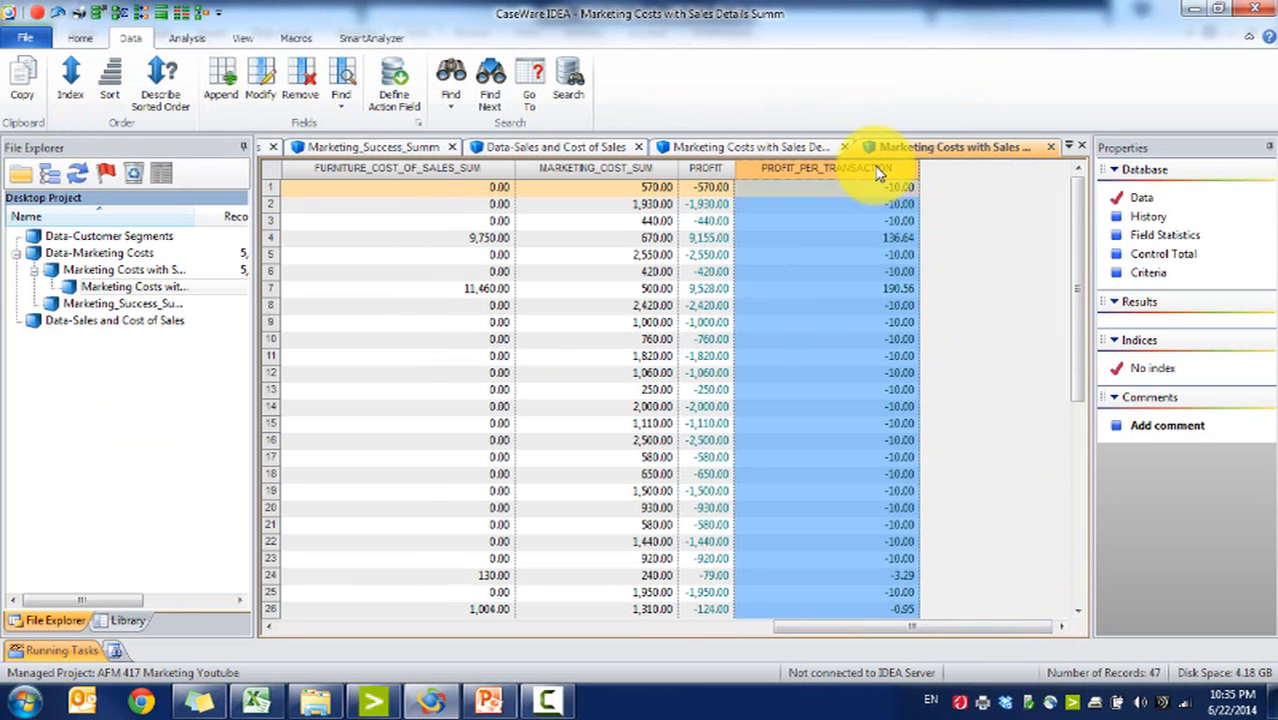
double_click(878, 172)
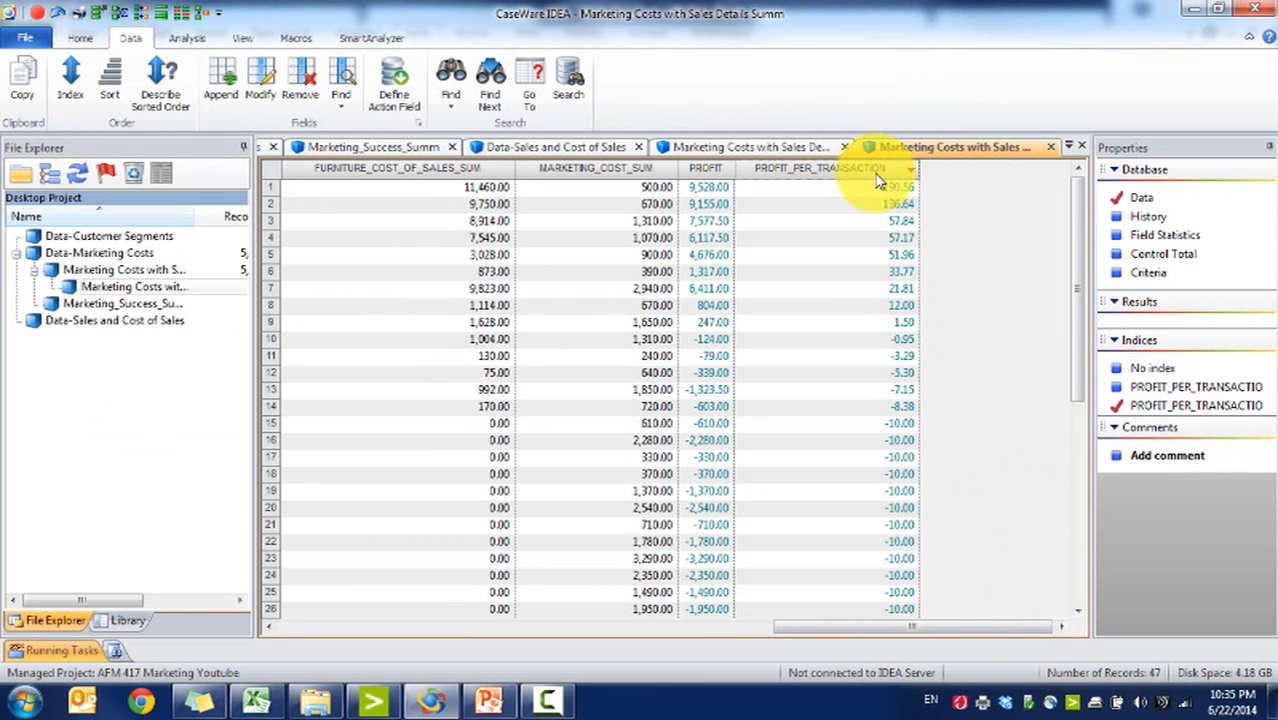
Step: Start a database join with Marketing_Success_Summ as the secondary database
left_click(186, 38)
left_click(565, 68)
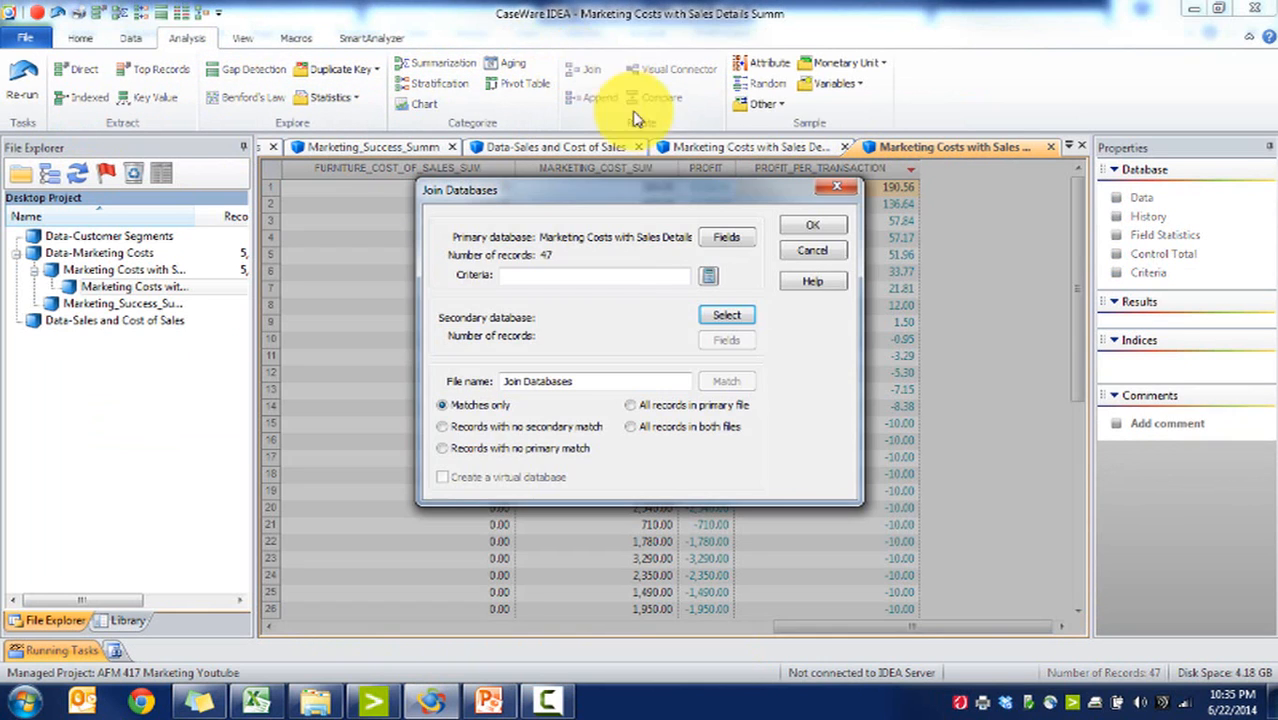
left_click(727, 311)
left_click(405, 338)
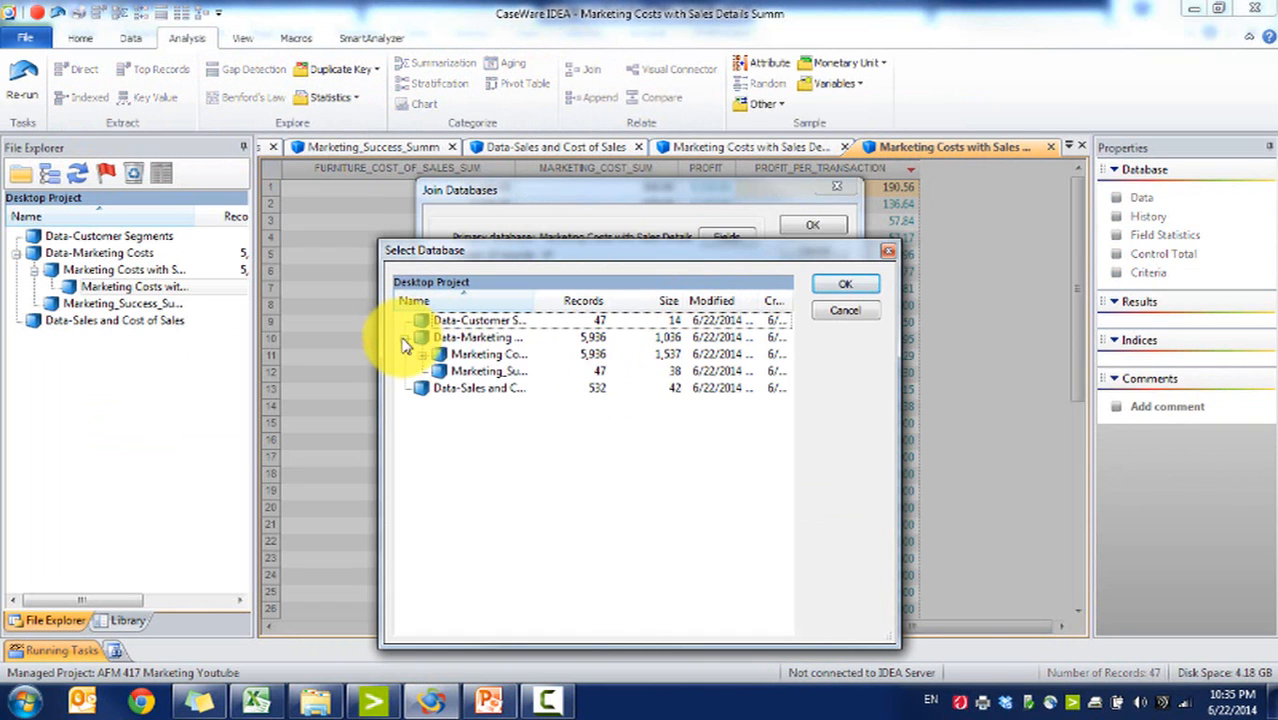
left_click(423, 355)
left_click(462, 390)
double_click(462, 390)
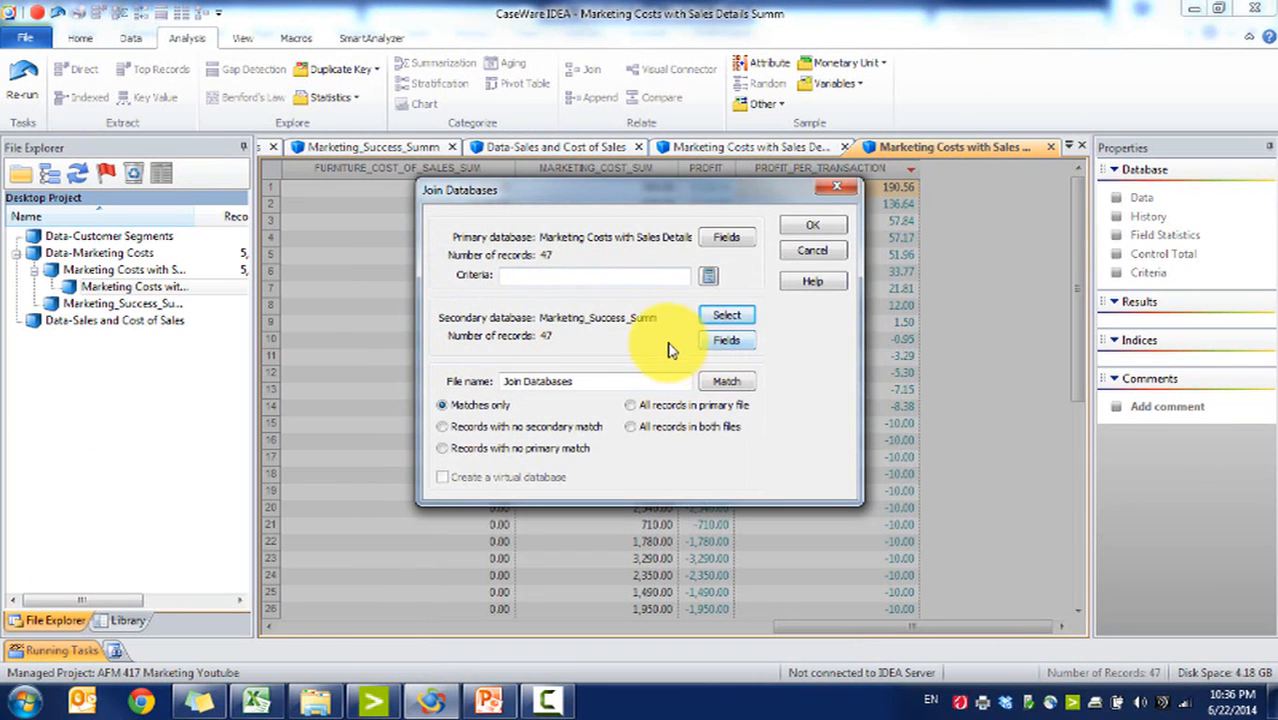
Step: Set the join match keys INDUSTRY, SIZE_OF_ORGANIZATION and DISTANCE_BRACKET, all ascending, in both databases
left_click(726, 381)
left_click(471, 276)
left_click(710, 273)
left_click(503, 290)
left_click(738, 304)
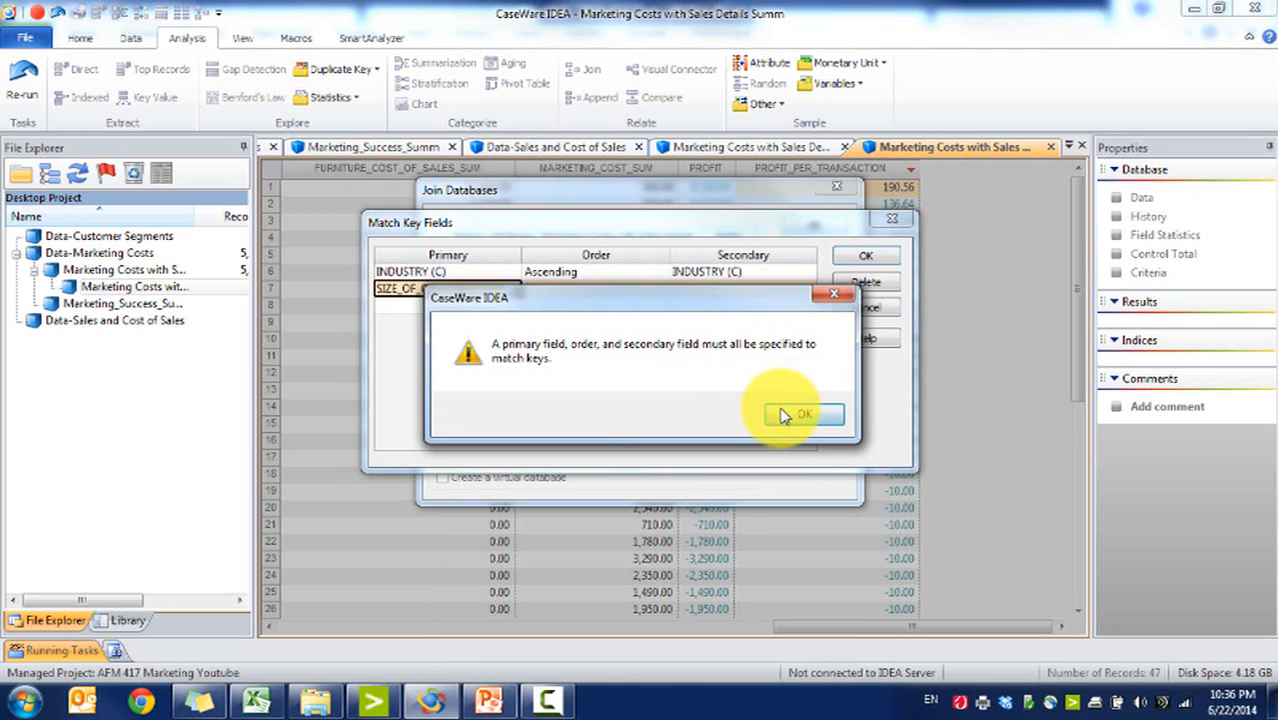
left_click(785, 416)
left_click(575, 290)
left_click(727, 292)
left_click(515, 305)
left_click(560, 308)
left_click(693, 305)
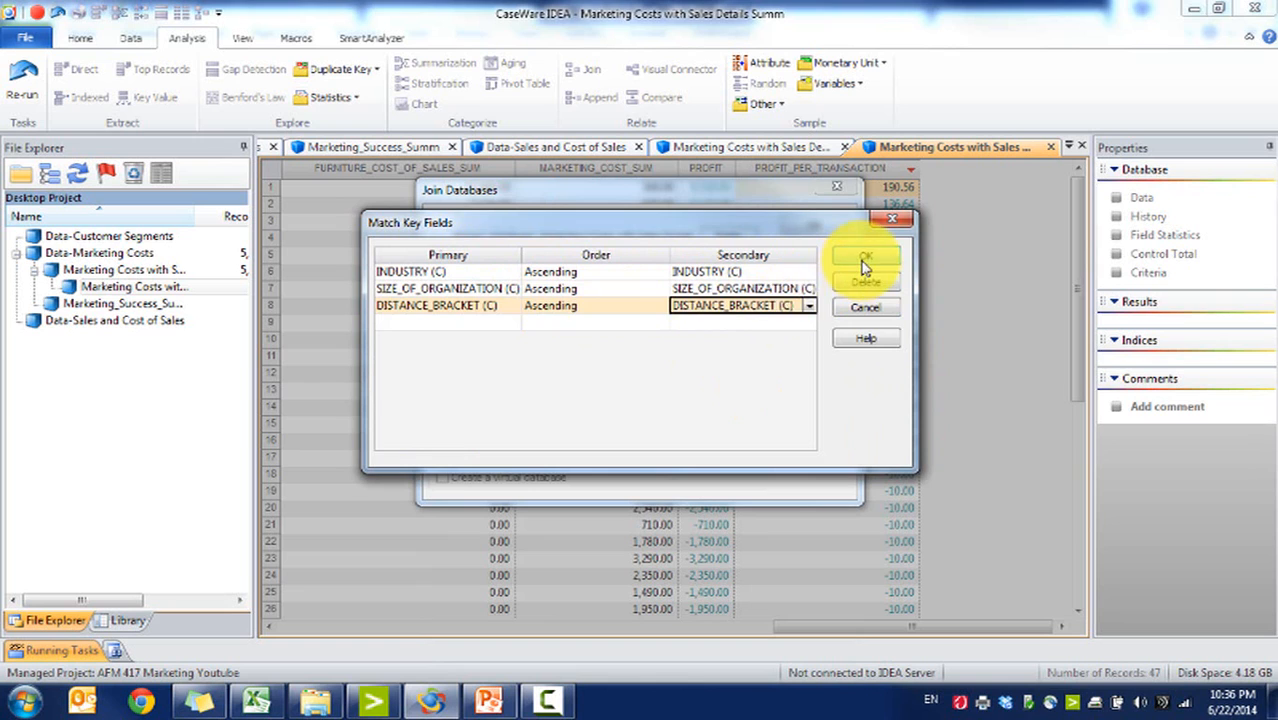
left_click(864, 262)
Step: Include only SUCCESS_RATE from the secondary database and run the join with matches only
left_click(720, 343)
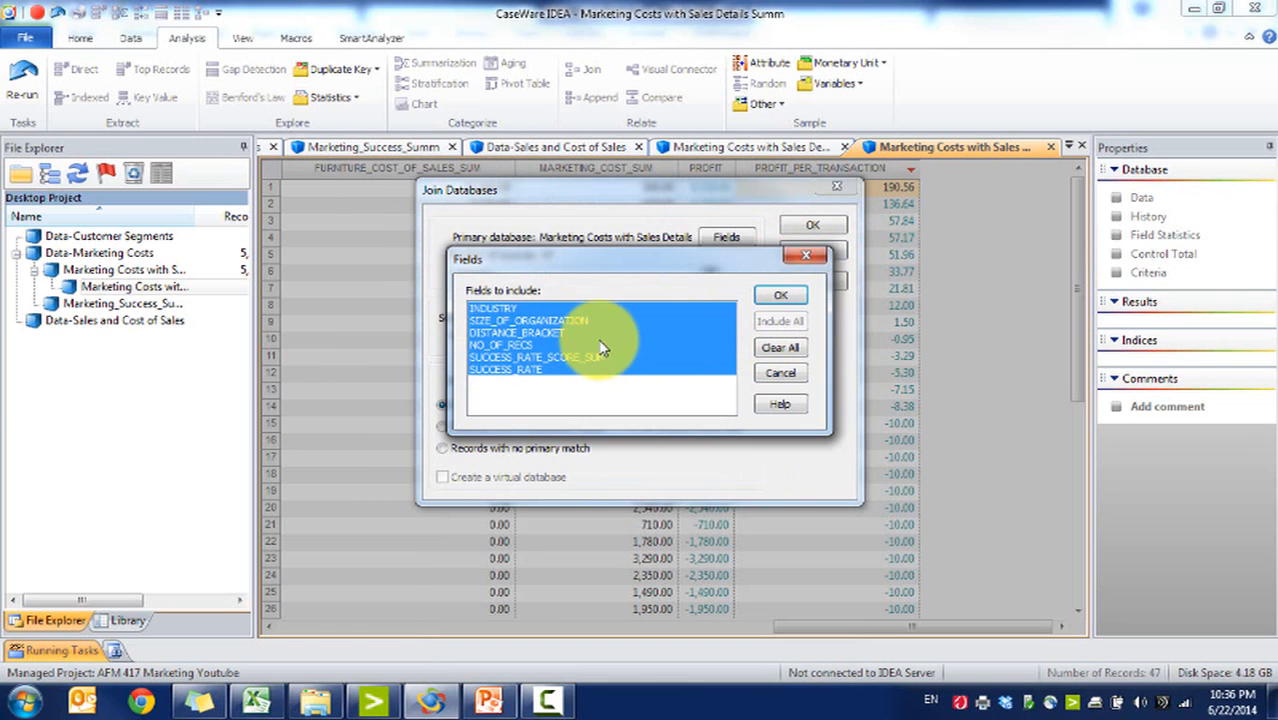
left_click(778, 348)
left_click(620, 370)
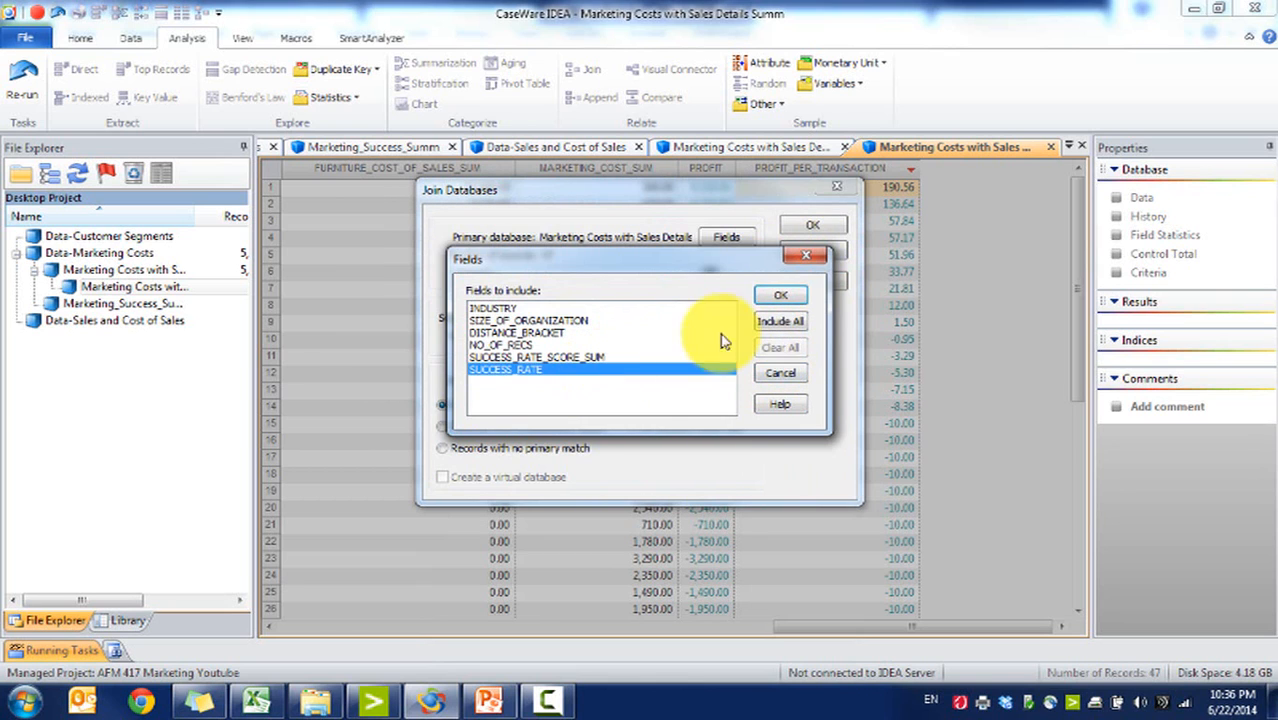
left_click(781, 295)
left_click(813, 229)
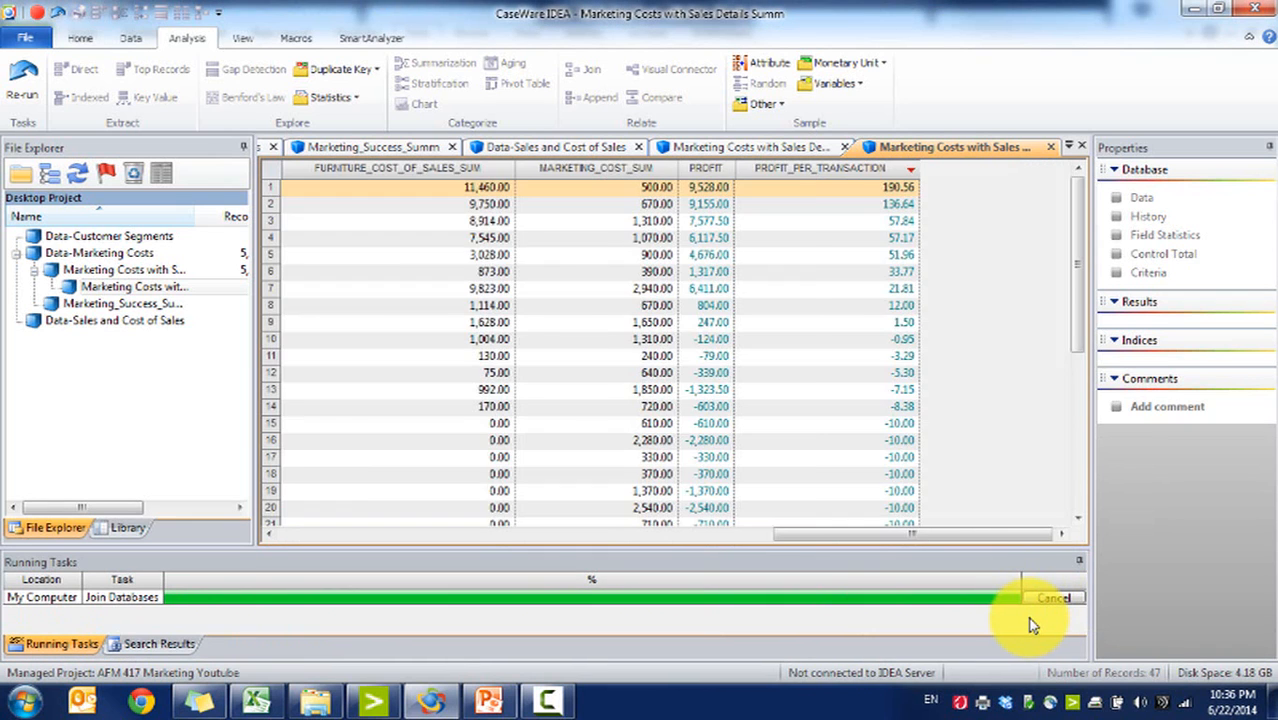
Step: Sort the joined database by PROFIT_PER_TRANSACTION in descending order
left_click(1038, 628)
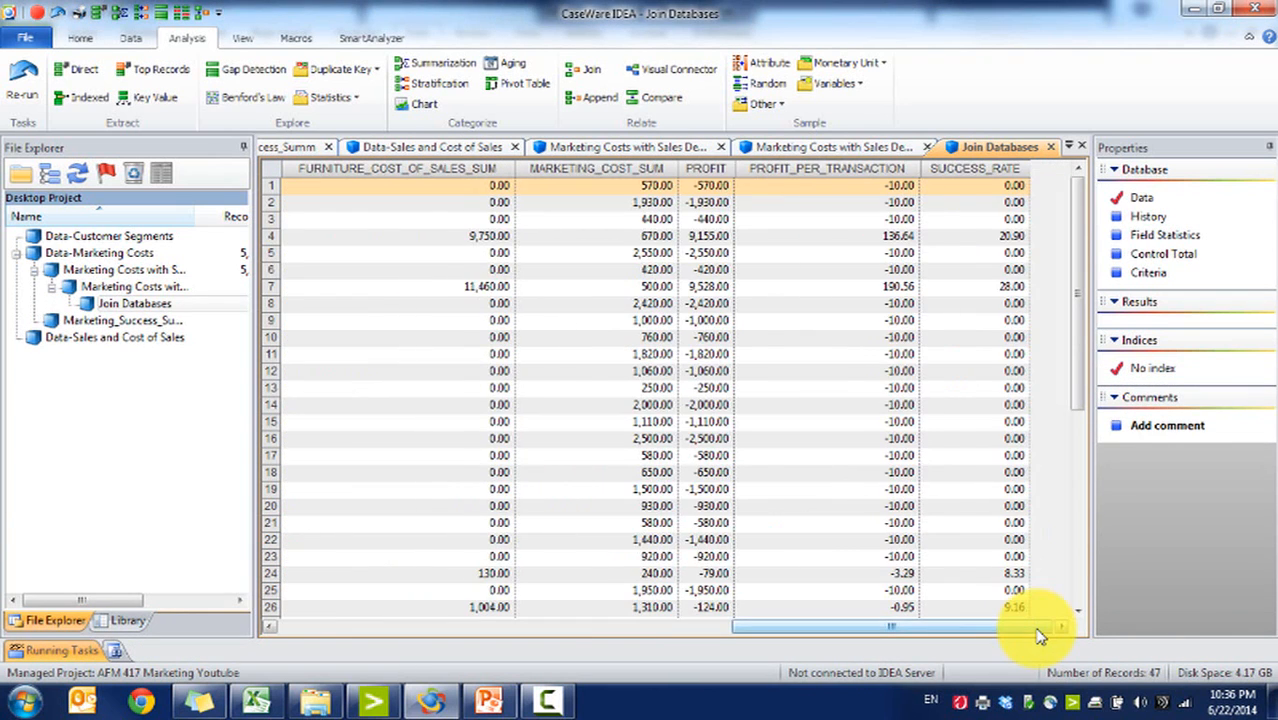
double_click(889, 170)
double_click(889, 170)
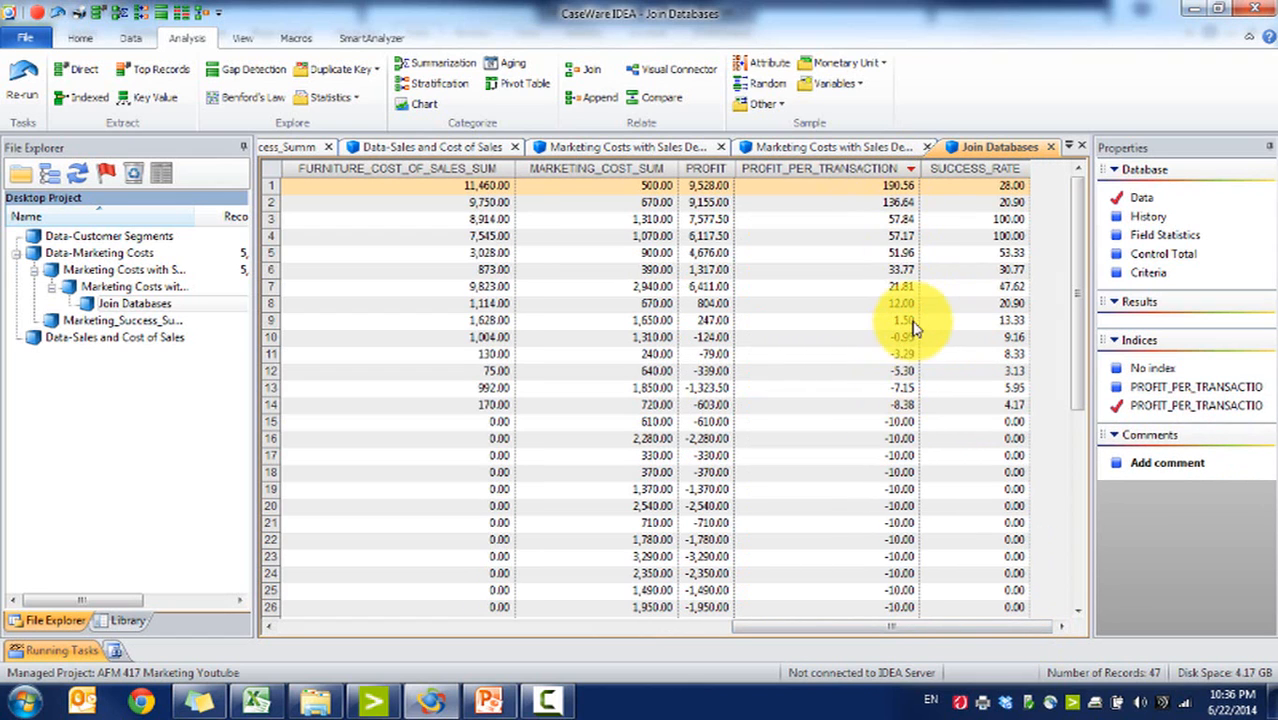
Step: Examine the profit per transaction and success rate of the top-ranked segments
left_click_drag(900, 320, 855, 155)
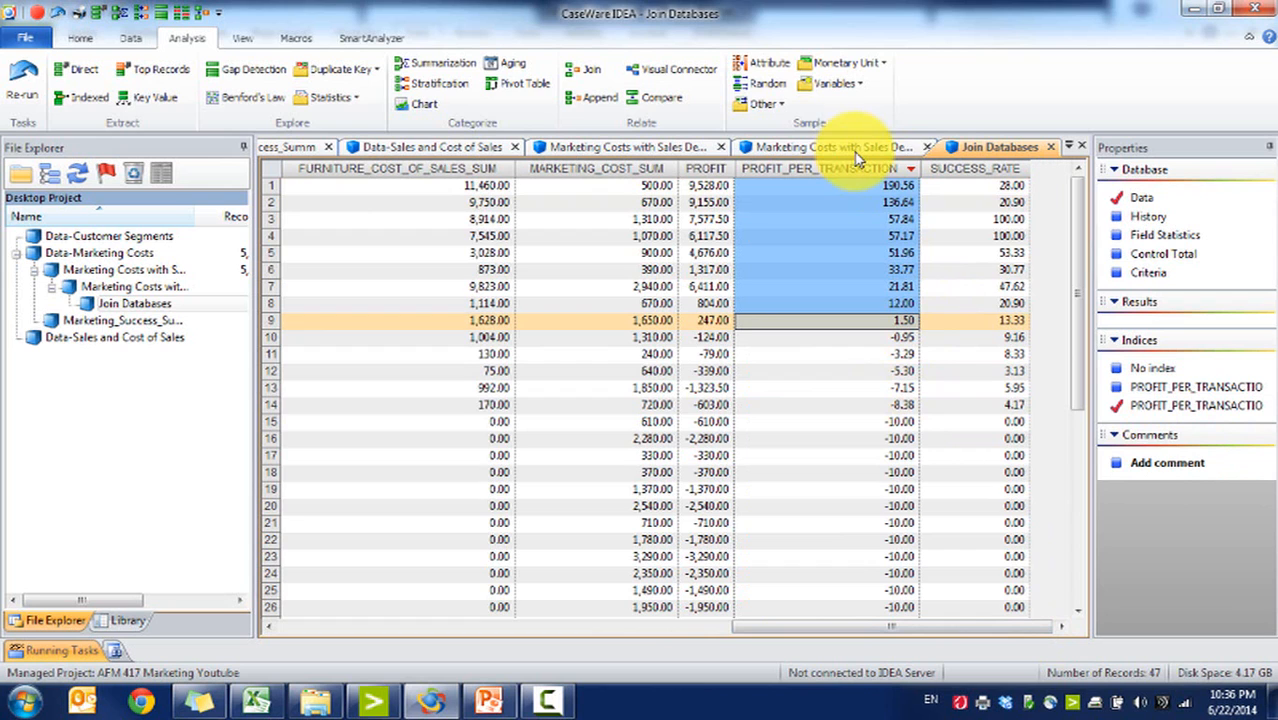
left_click_drag(998, 333, 336, 410)
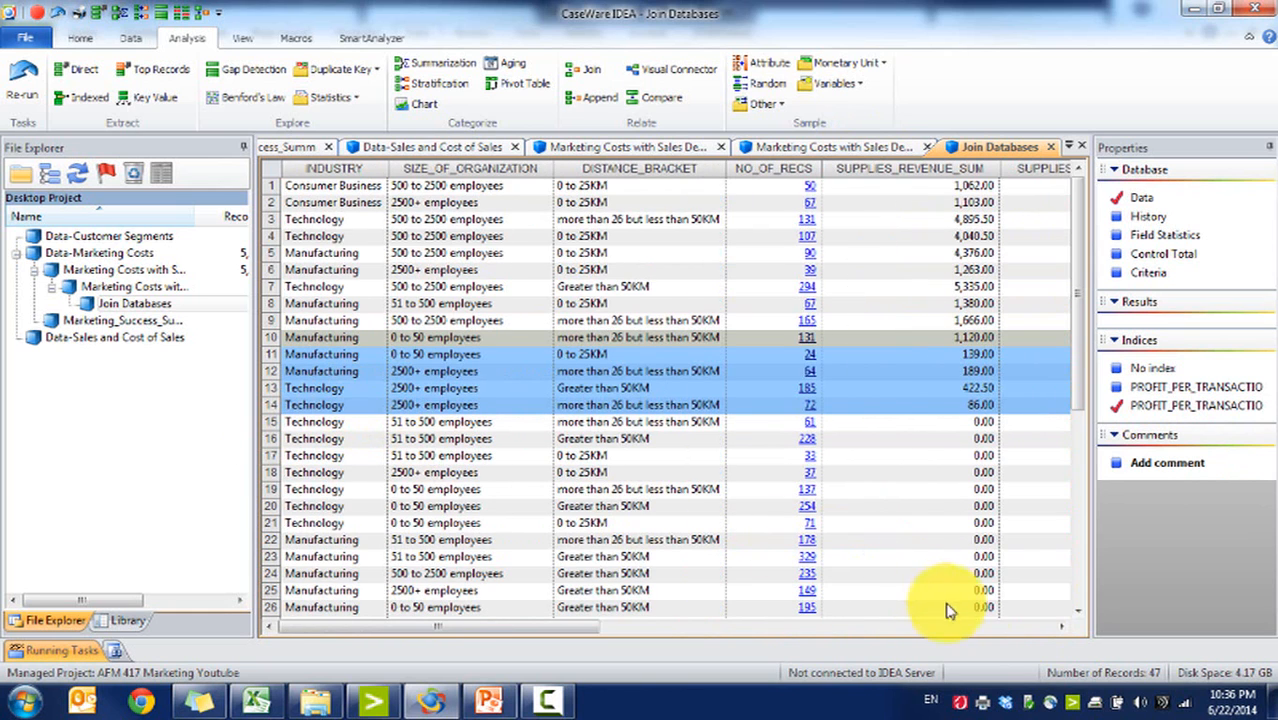
left_click(982, 628)
left_click(986, 630)
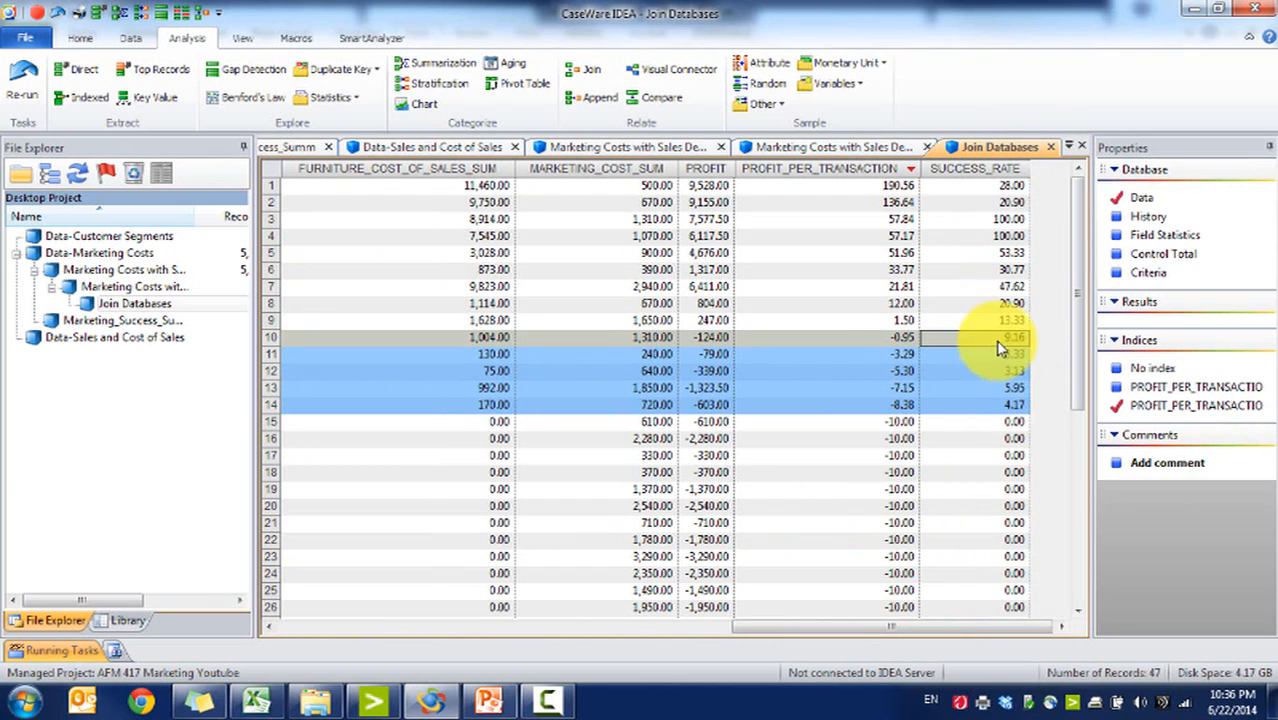
left_click(984, 270)
left_click(975, 168)
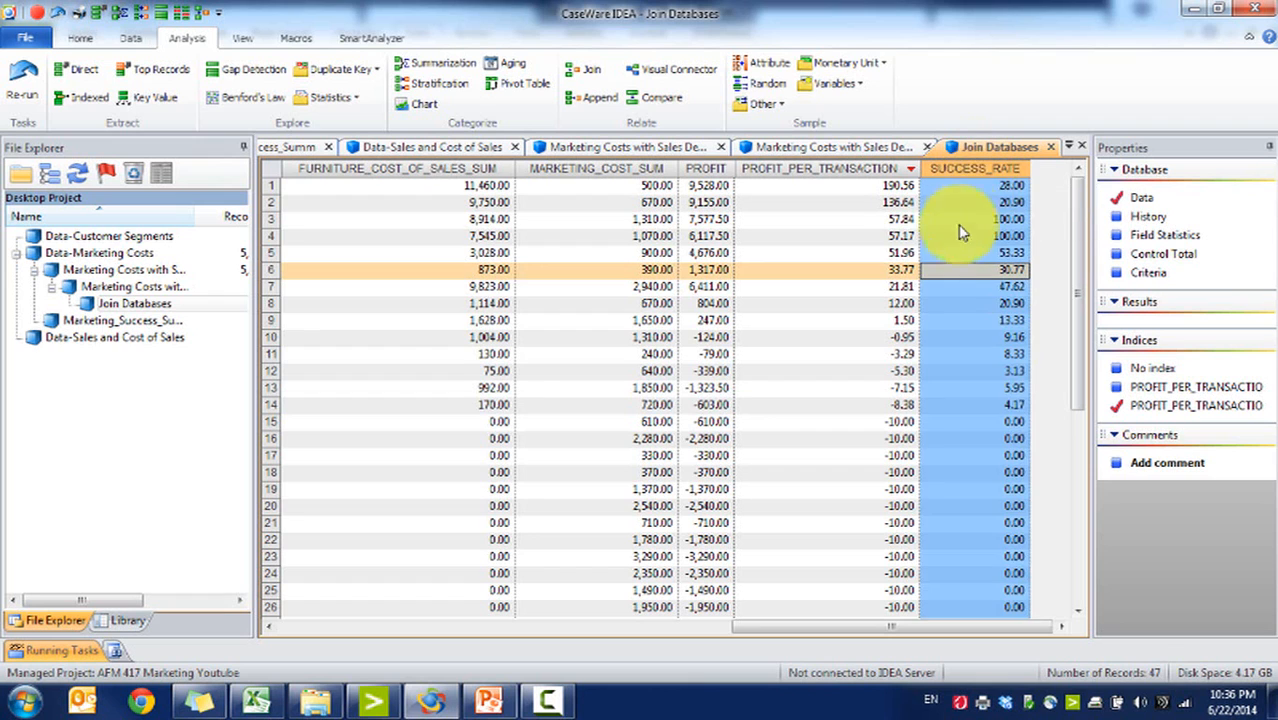
left_click(888, 185)
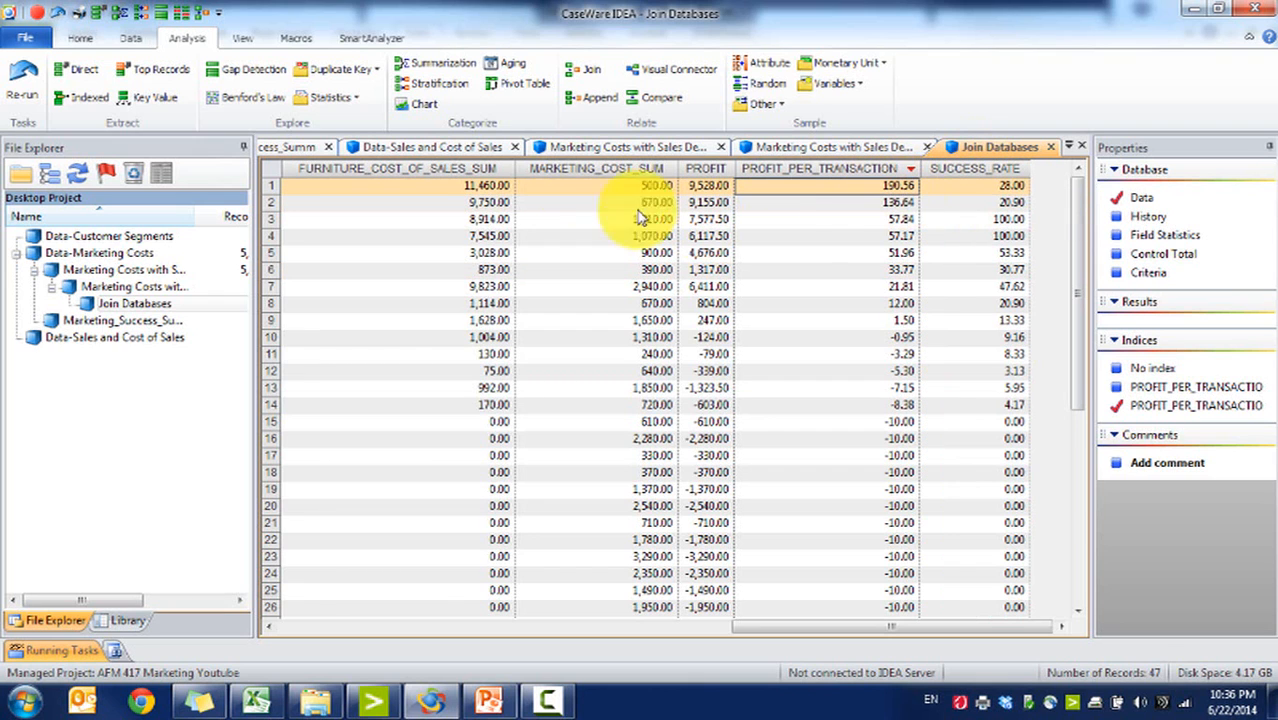
Step: Switch to PowerPoint and review the workshop scenario and requirements slides
left_click(490, 700)
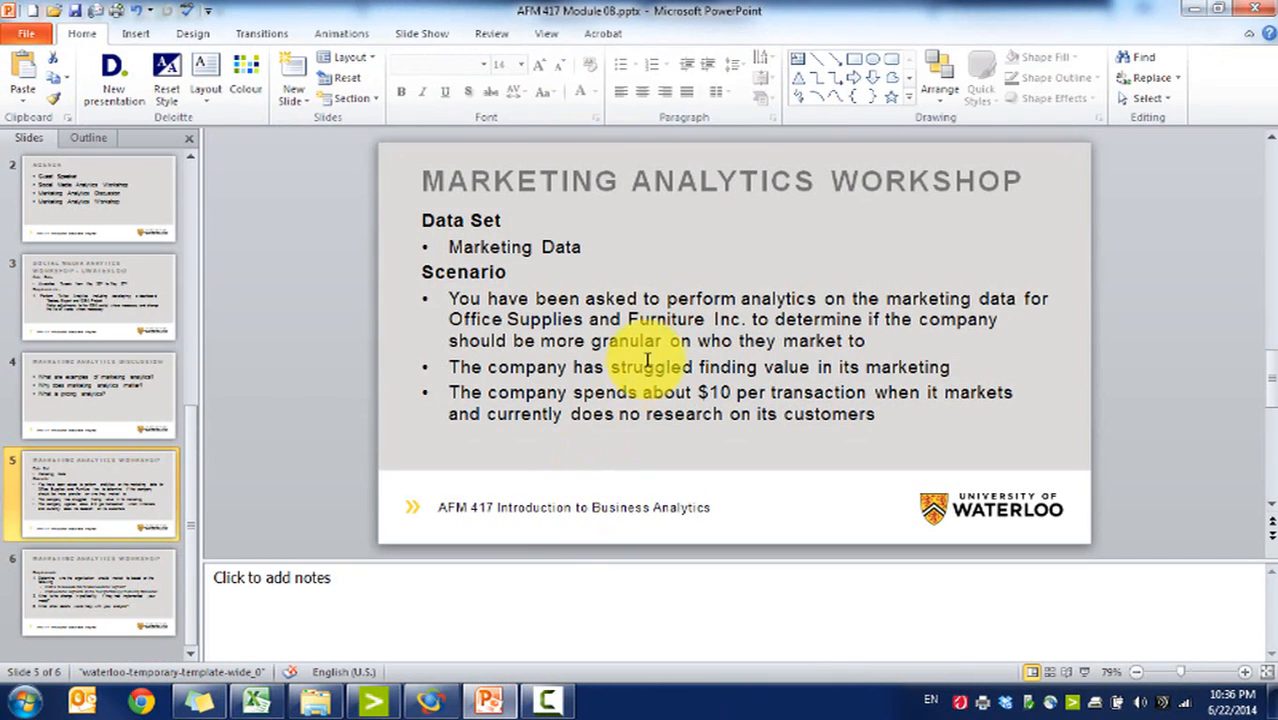
left_click(137, 597)
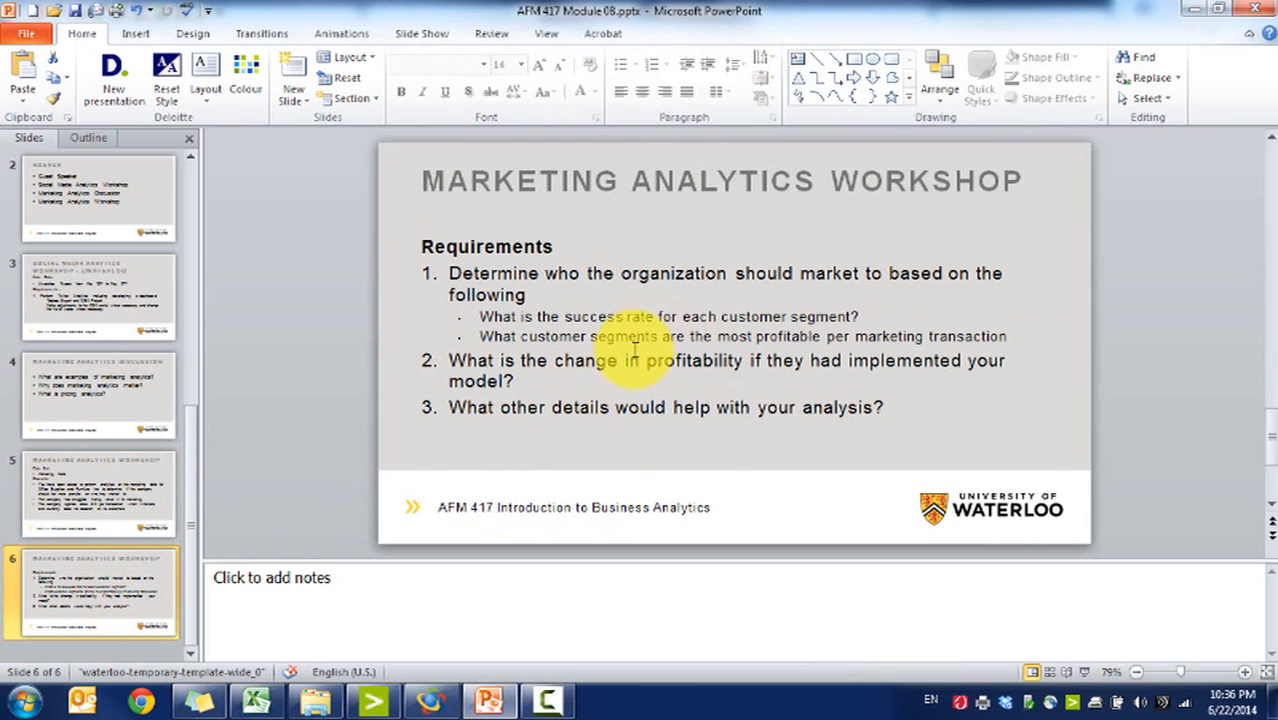
triple_click(612, 337)
triple_click(580, 361)
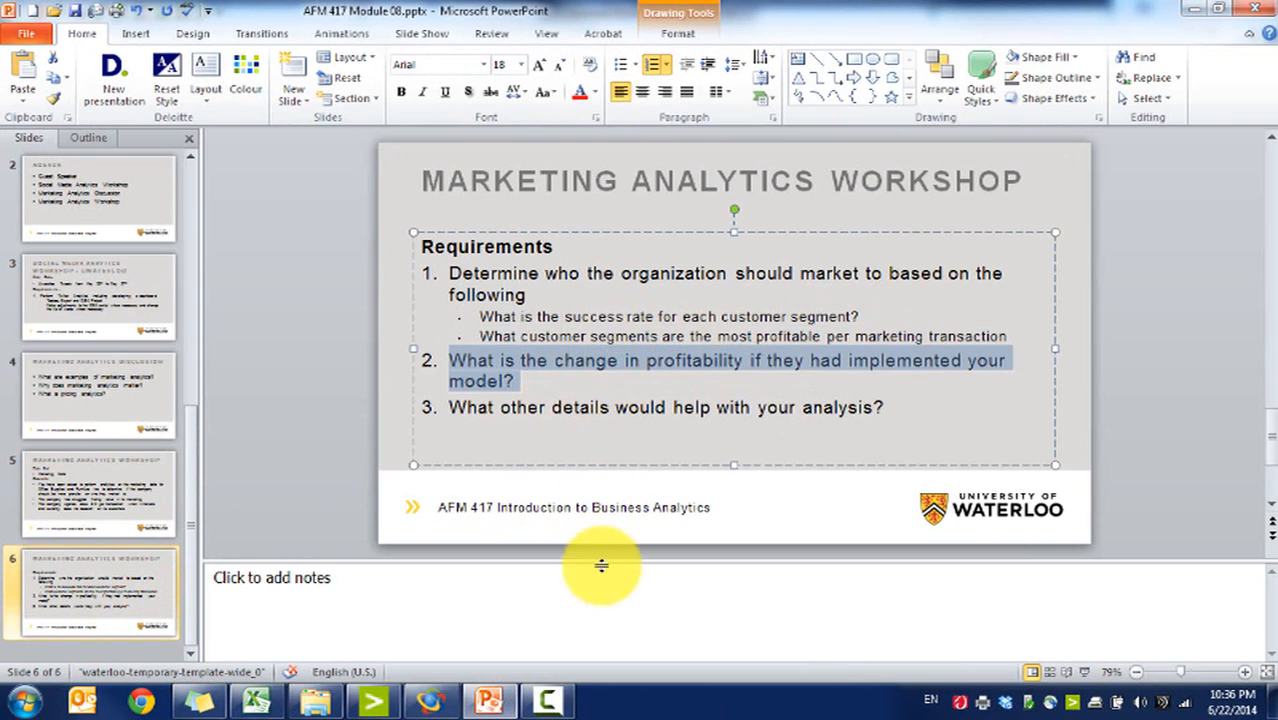
left_click(579, 372)
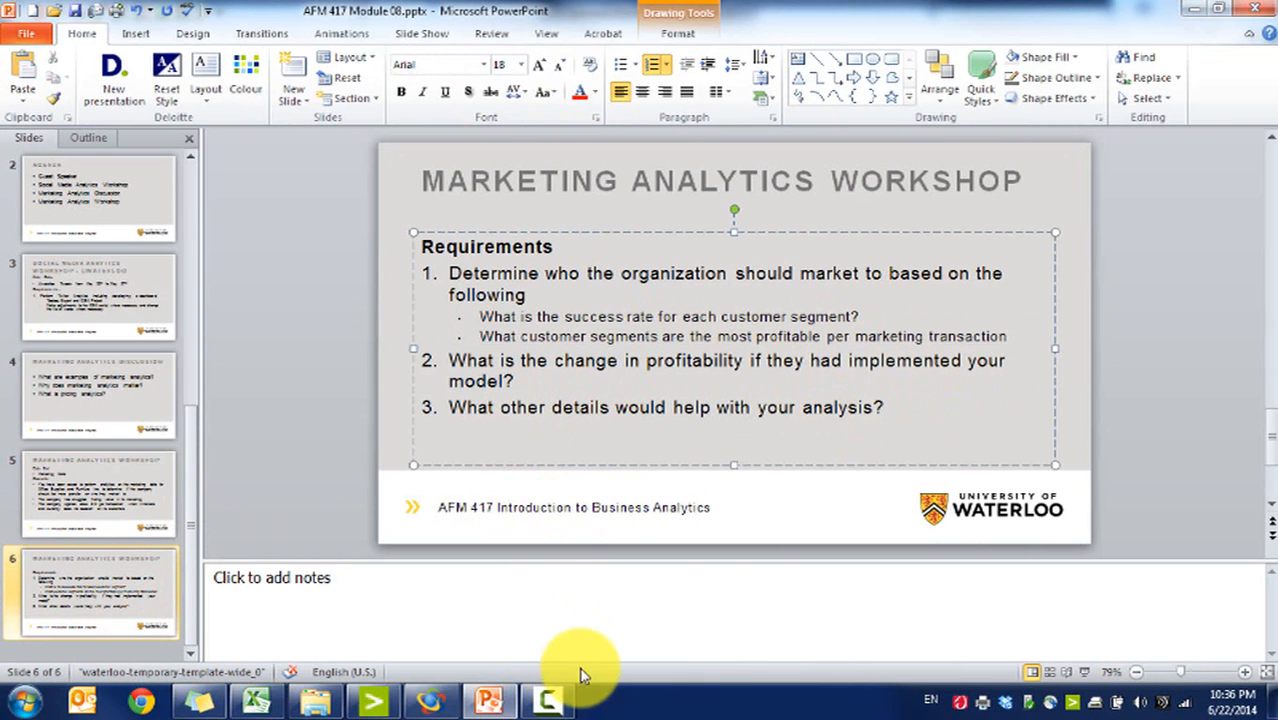
left_click(432, 700)
Step: Open the Data-Sales and Cost of Sales database
left_click(918, 203)
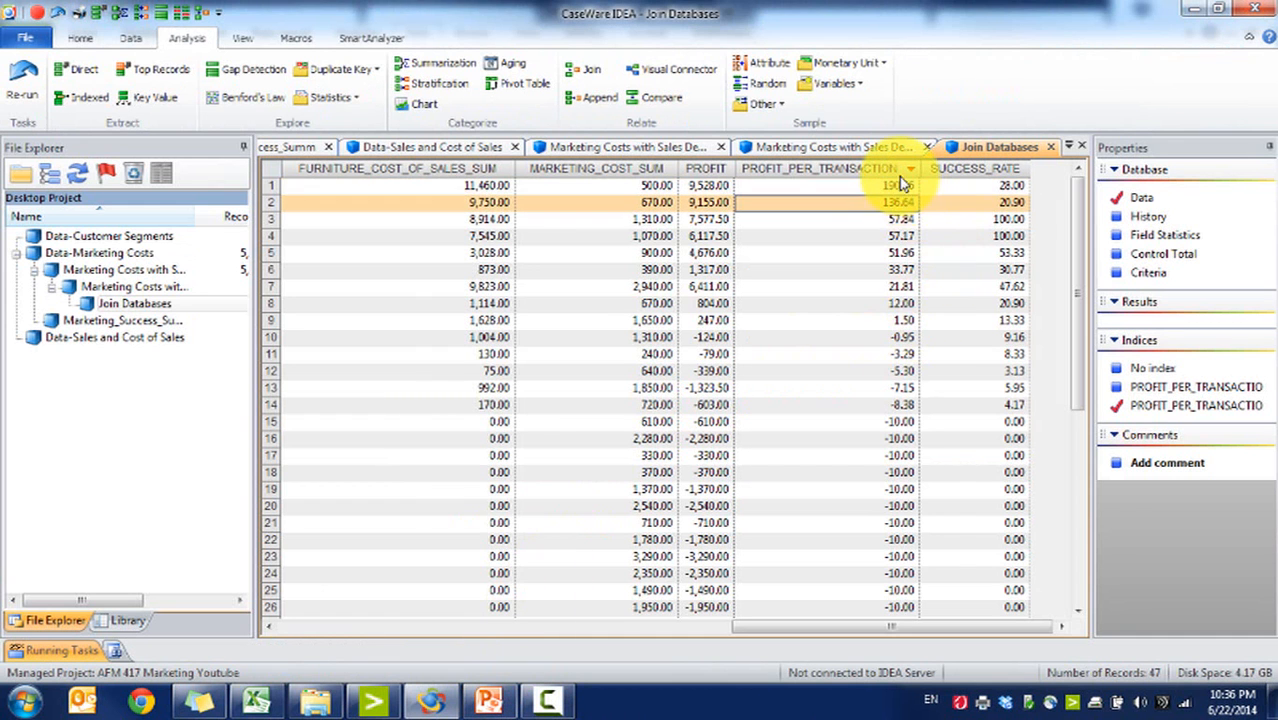
left_click(900, 170)
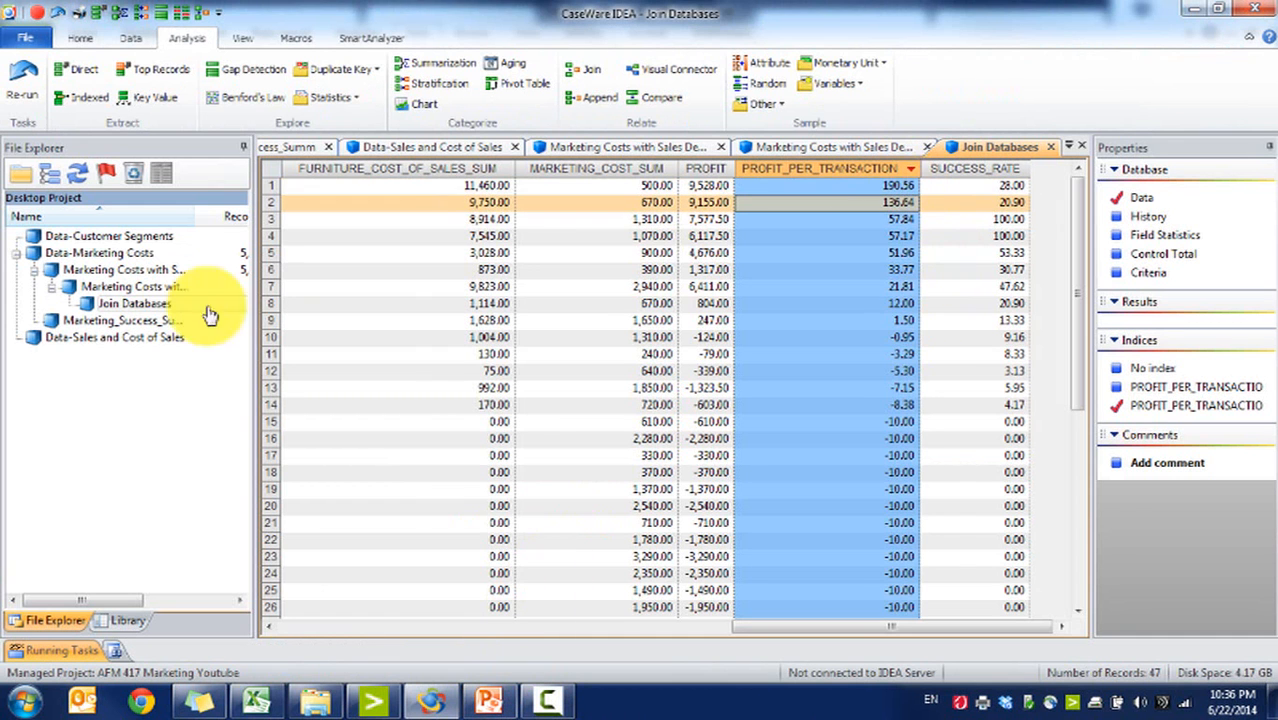
double_click(158, 340)
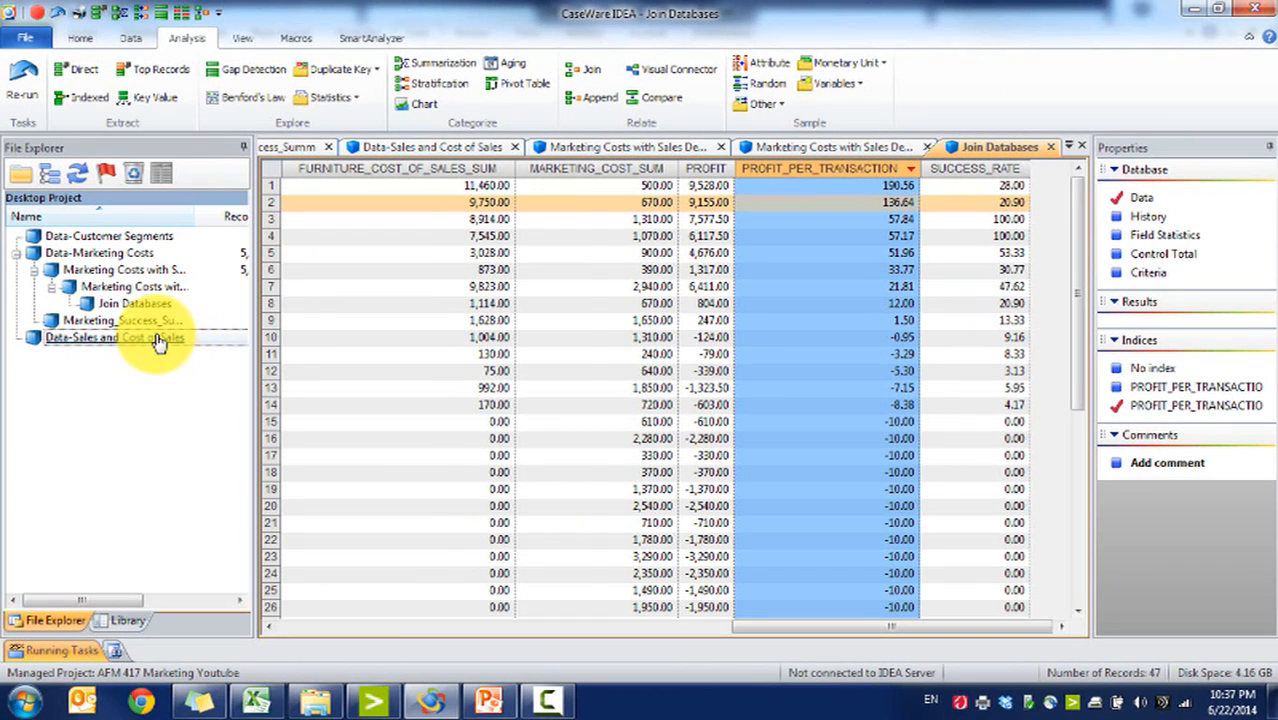
left_click(1023, 628)
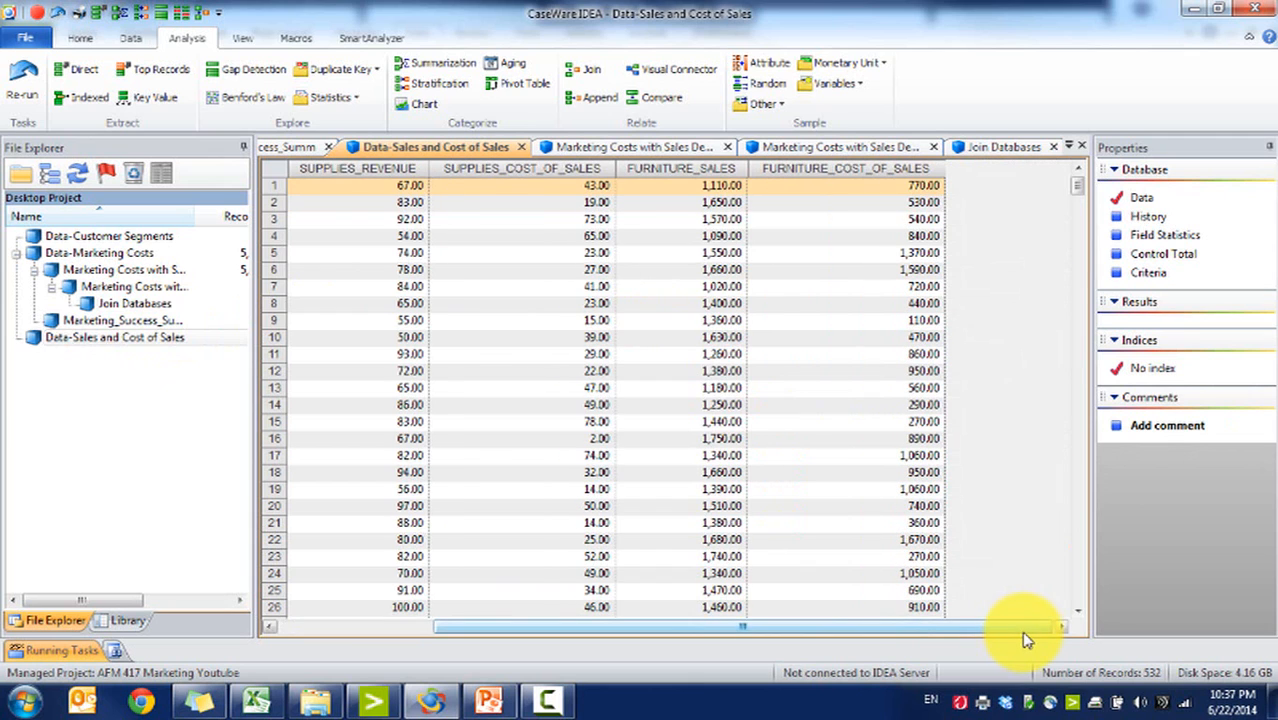
Step: Open the Data-Customer Segments database and examine its segment fields and organisation counts
left_click_drag(1015, 638, 300, 590)
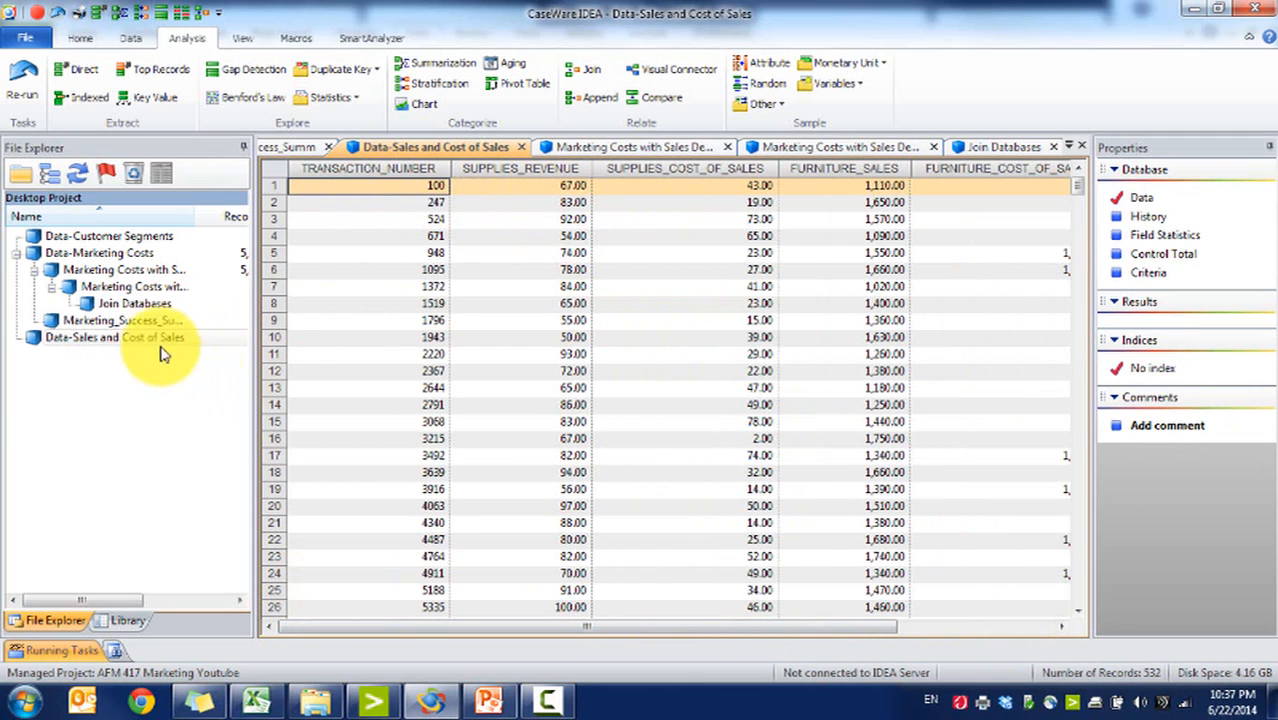
double_click(188, 237)
left_click_drag(940, 188, 1061, 686)
left_click(1078, 218)
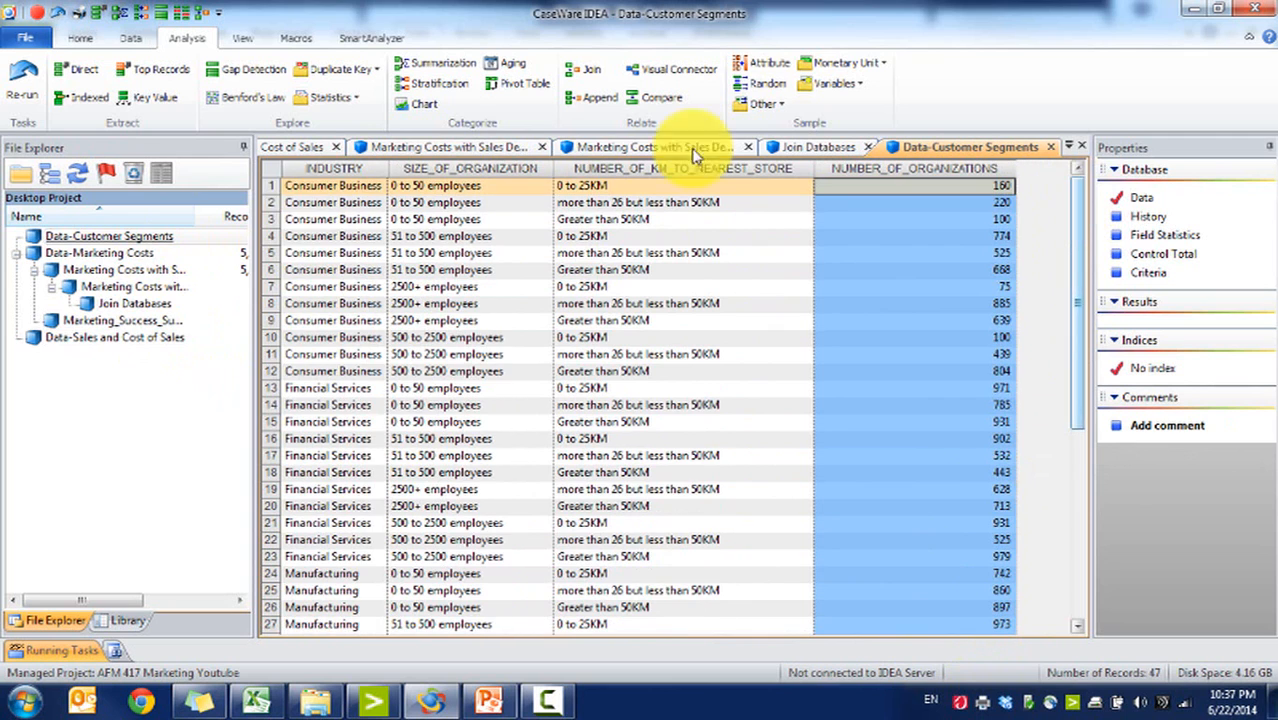
Step: Open Join Databases and start a join with Data-Customer Segments as the secondary database
left_click(128, 308)
double_click(128, 308)
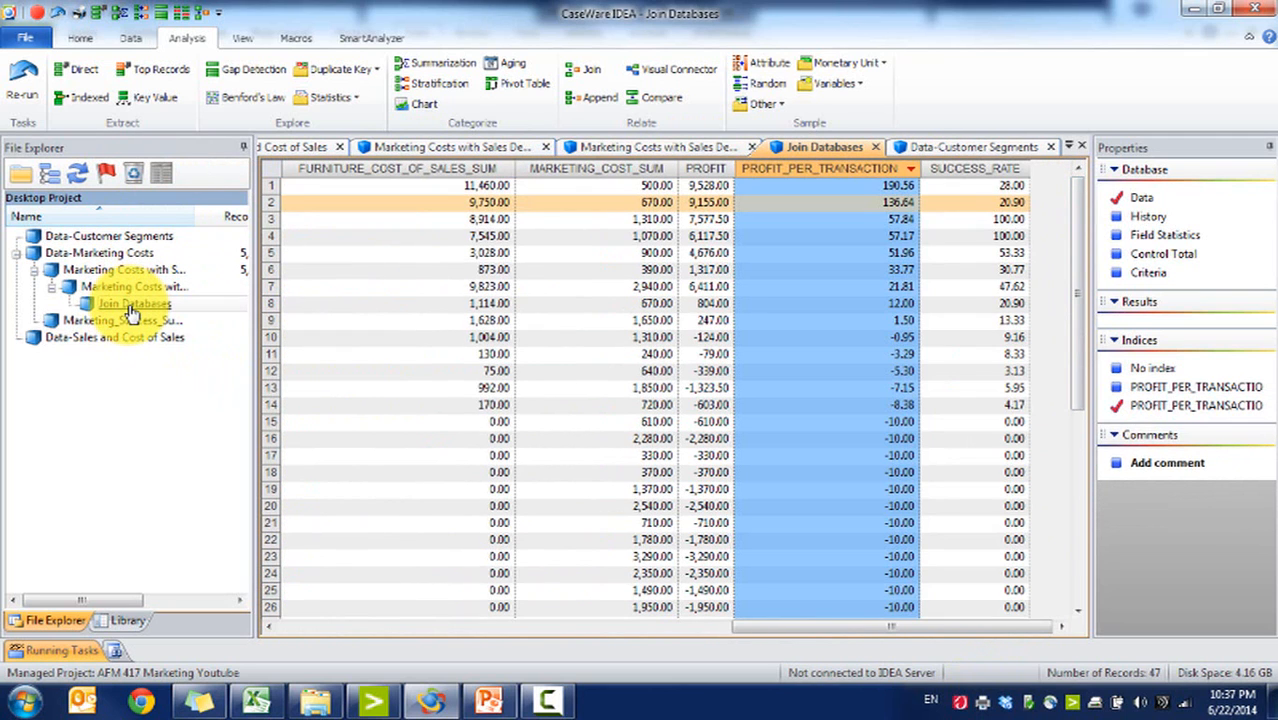
left_click(898, 199)
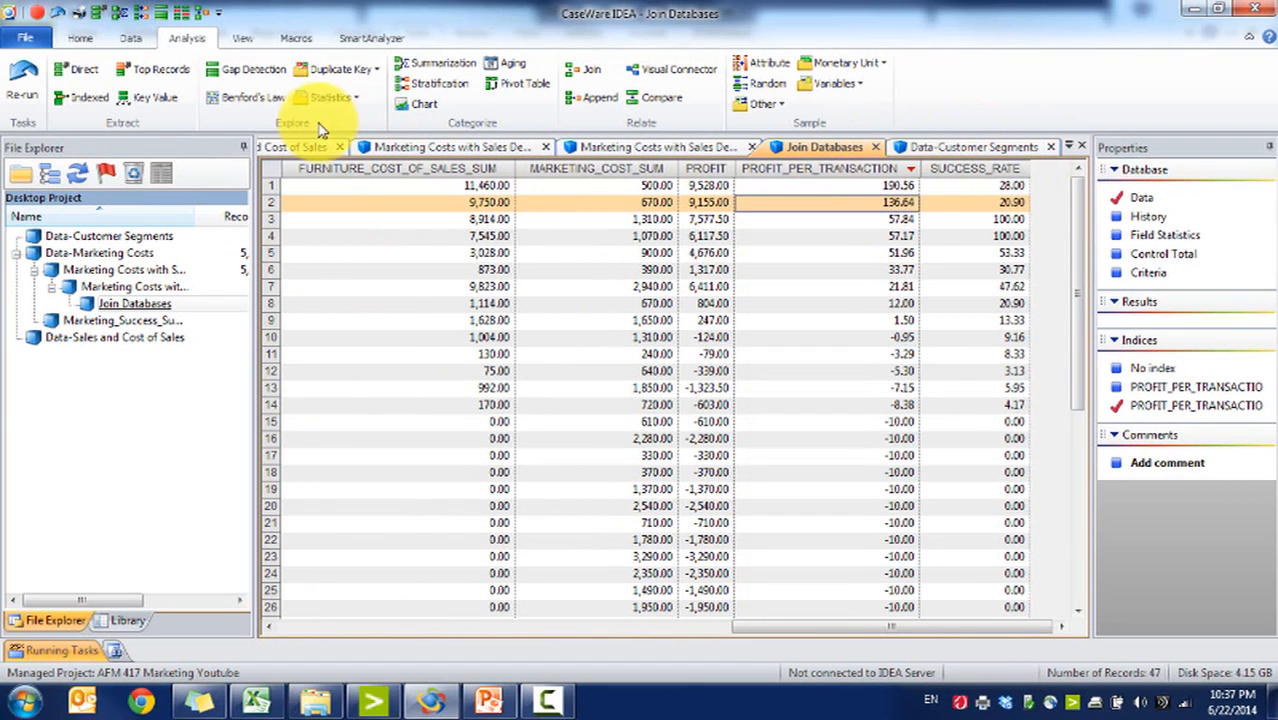
left_click(585, 70)
left_click(727, 316)
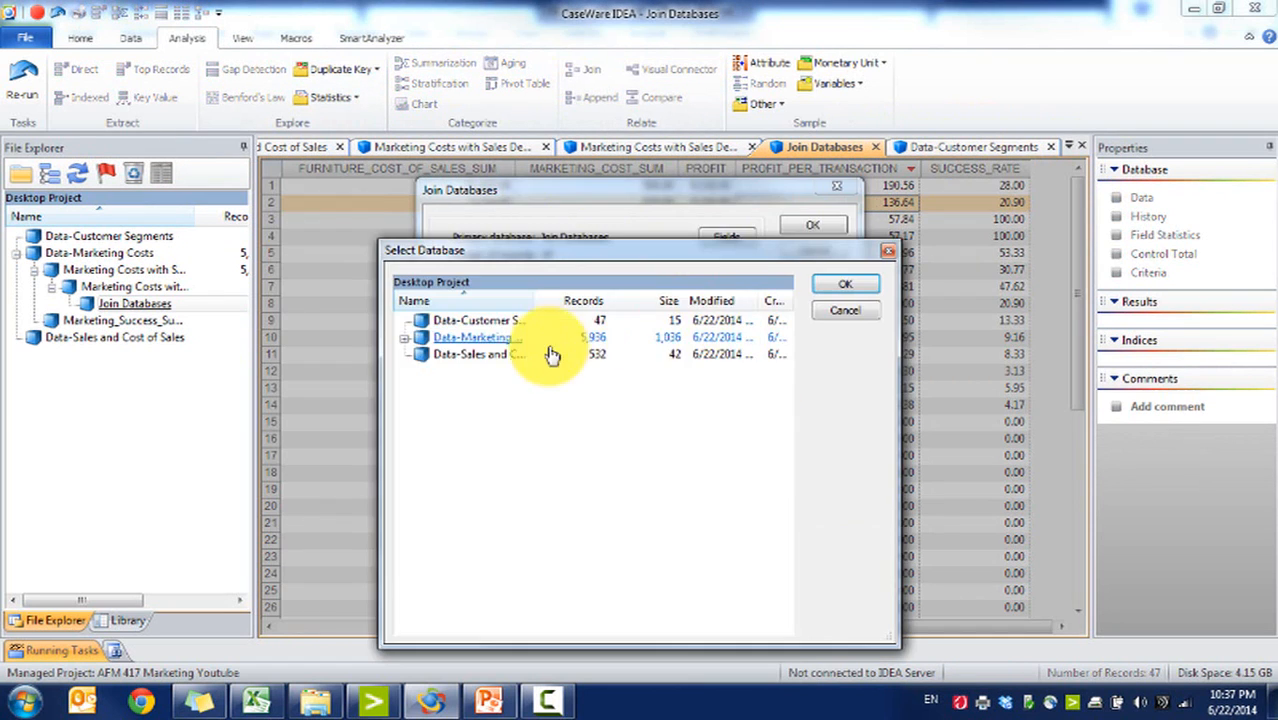
double_click(465, 322)
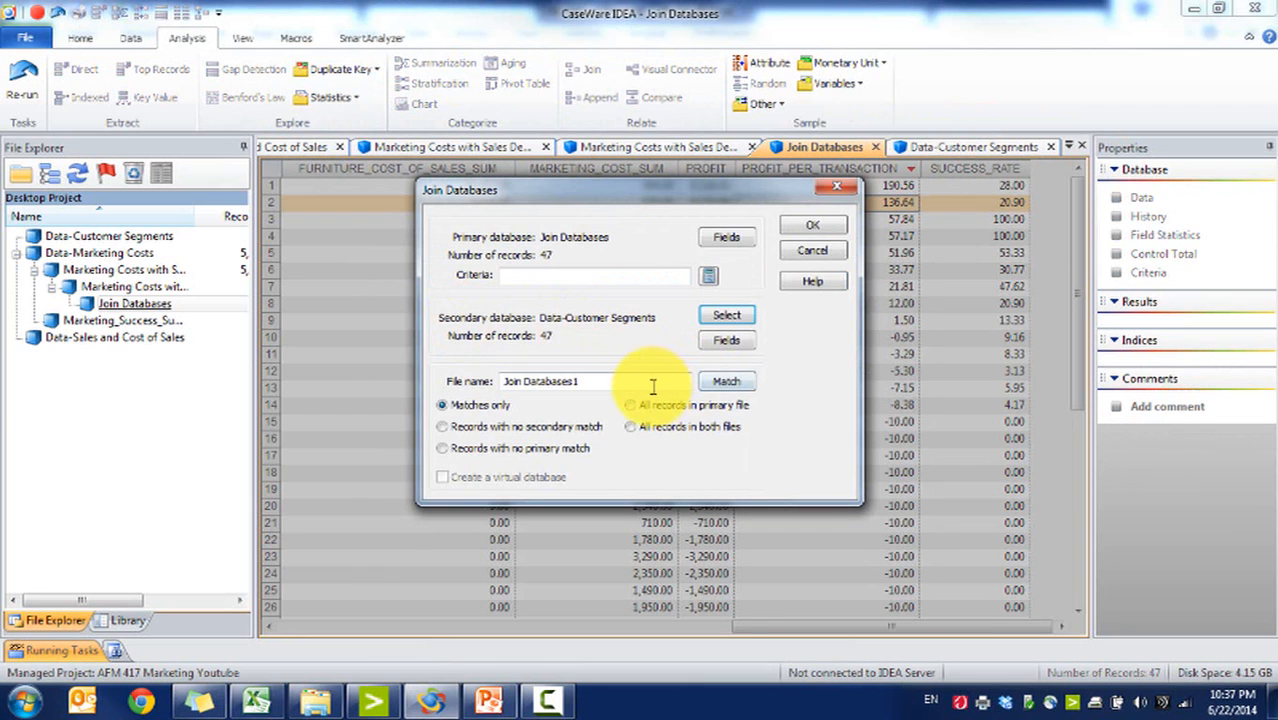
left_click(727, 384)
Step: Match INDUSTRY, SIZE_OF_ORGANIZATION and DISTANCE_BRACKET to INDUSTRY, SIZE_OF_ORGANIZATION and NUMBER_OF_KM_TO_NEAREST_STORE as key fields
left_click(494, 272)
left_click(717, 272)
left_click(506, 290)
left_click(614, 293)
left_click(729, 303)
left_click(805, 412)
left_click(746, 290)
left_click(465, 306)
left_click(565, 305)
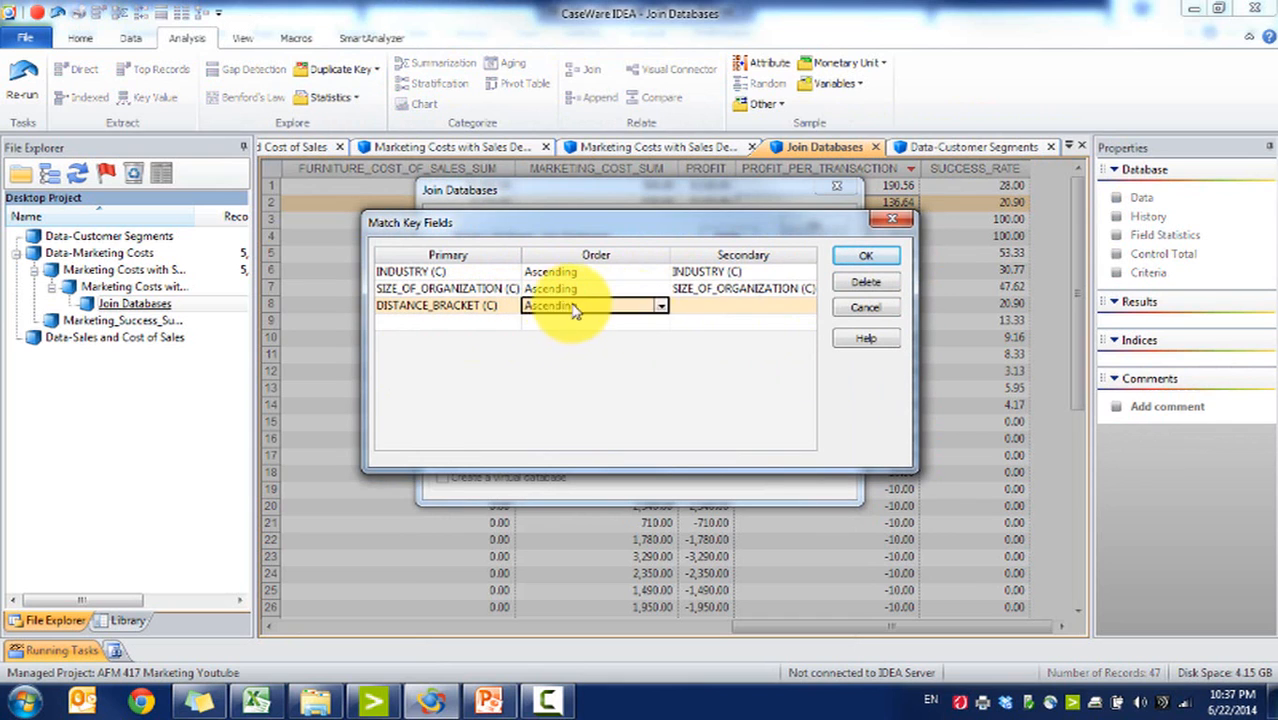
left_click(750, 305)
left_click(880, 261)
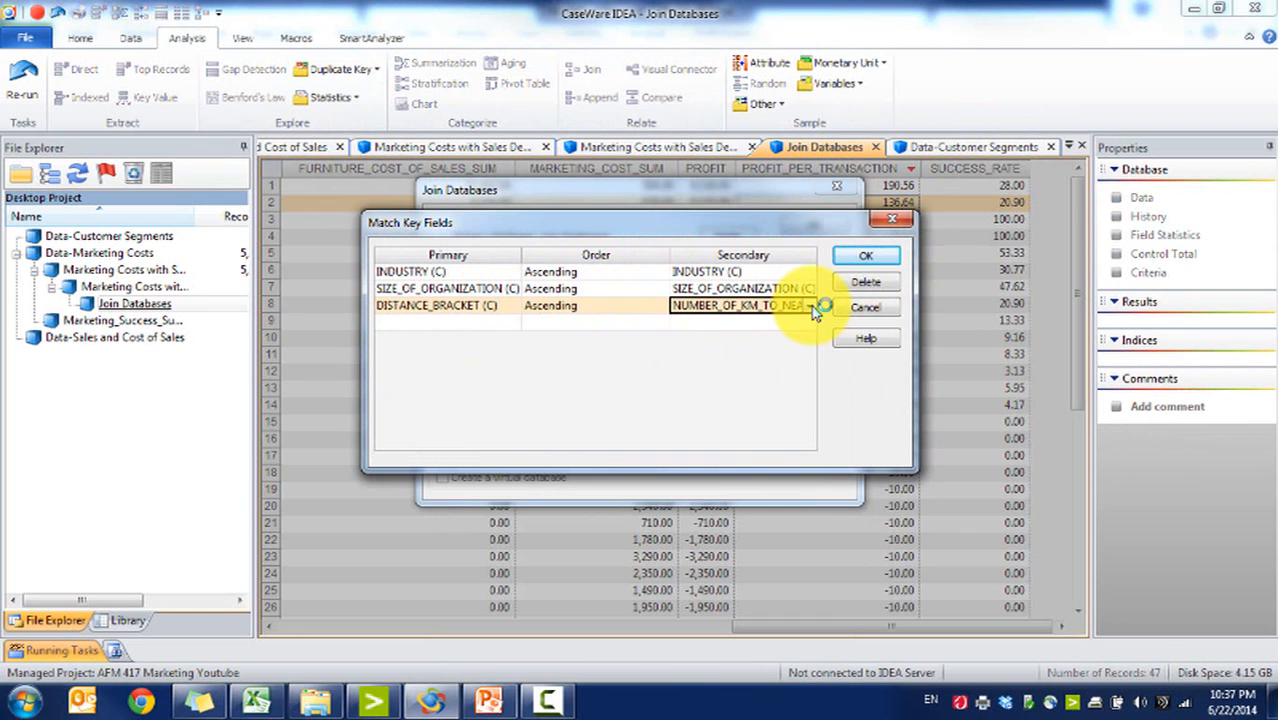
left_click(257, 702)
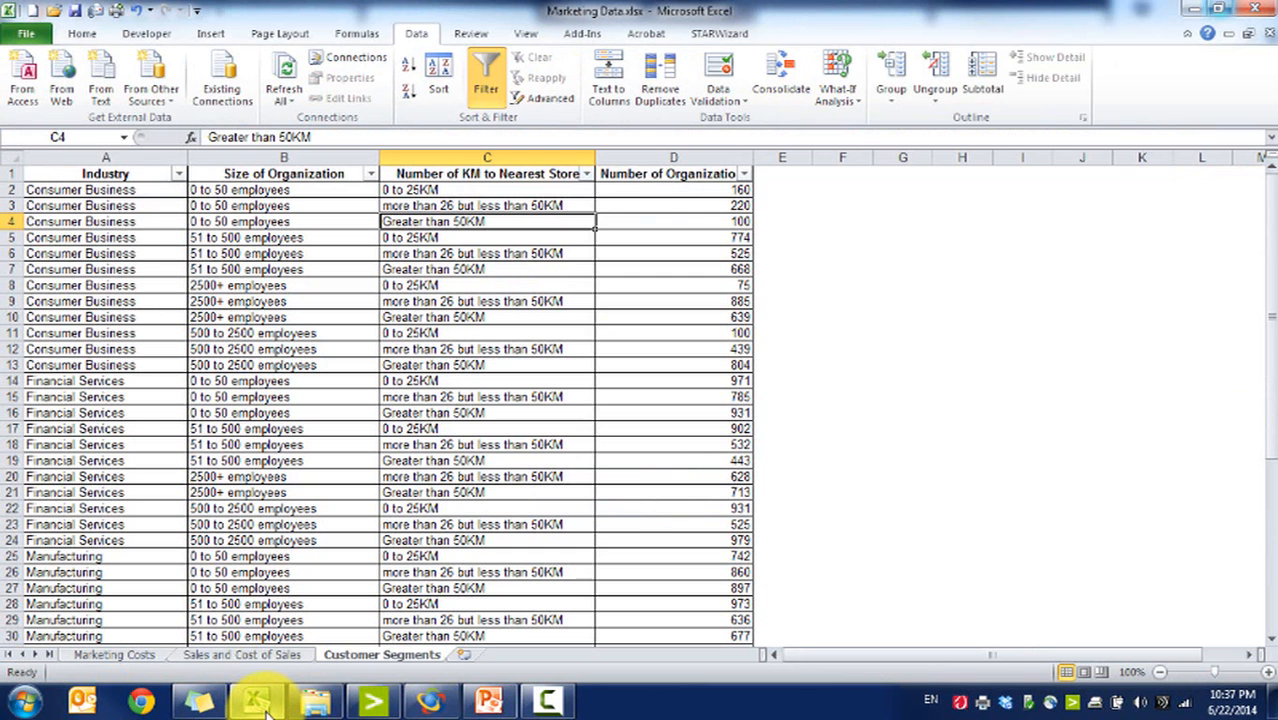
left_click(257, 703)
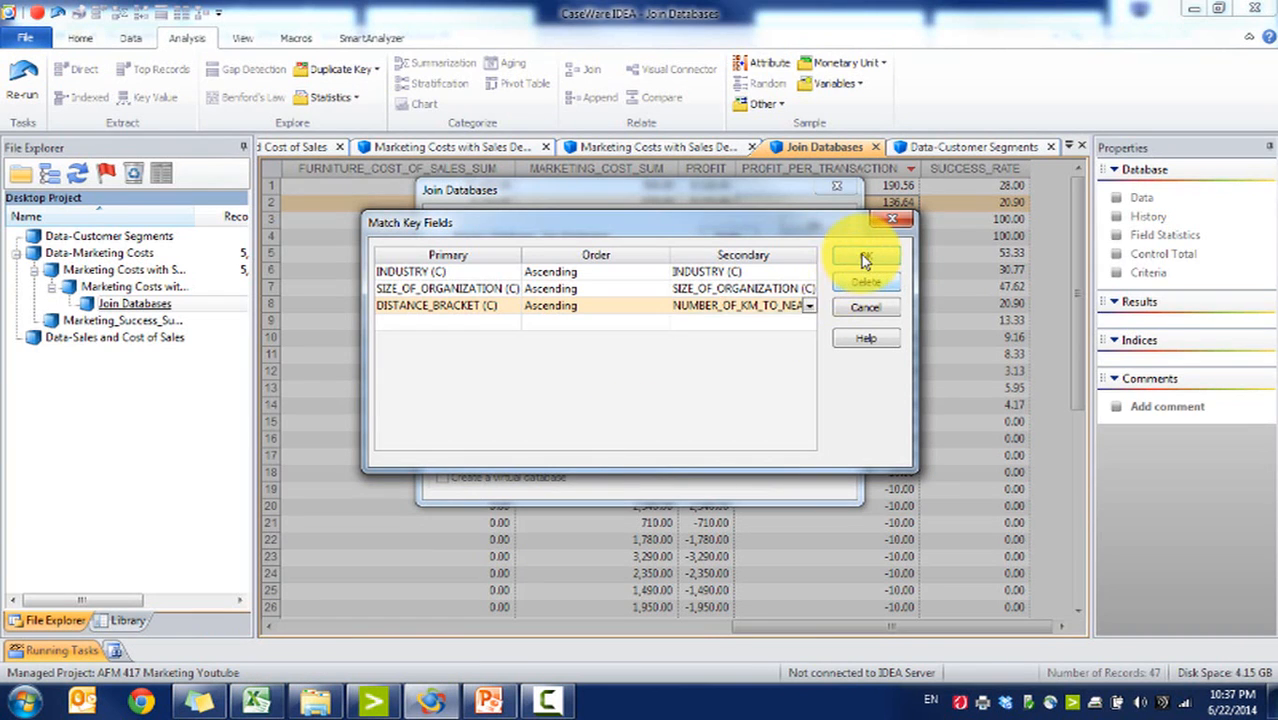
left_click(860, 258)
Step: Include only NUMBER_OF_ORGANIZATIONS from the secondary database's fields
left_click(722, 338)
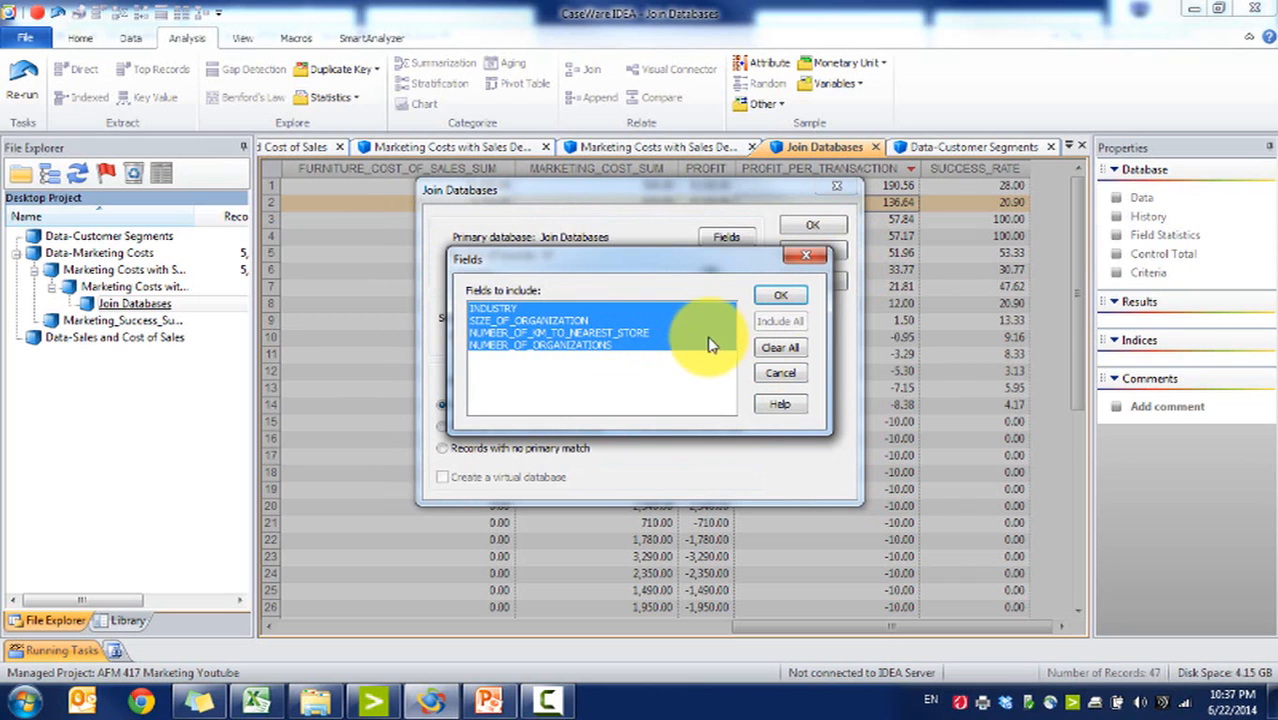
left_click(782, 348)
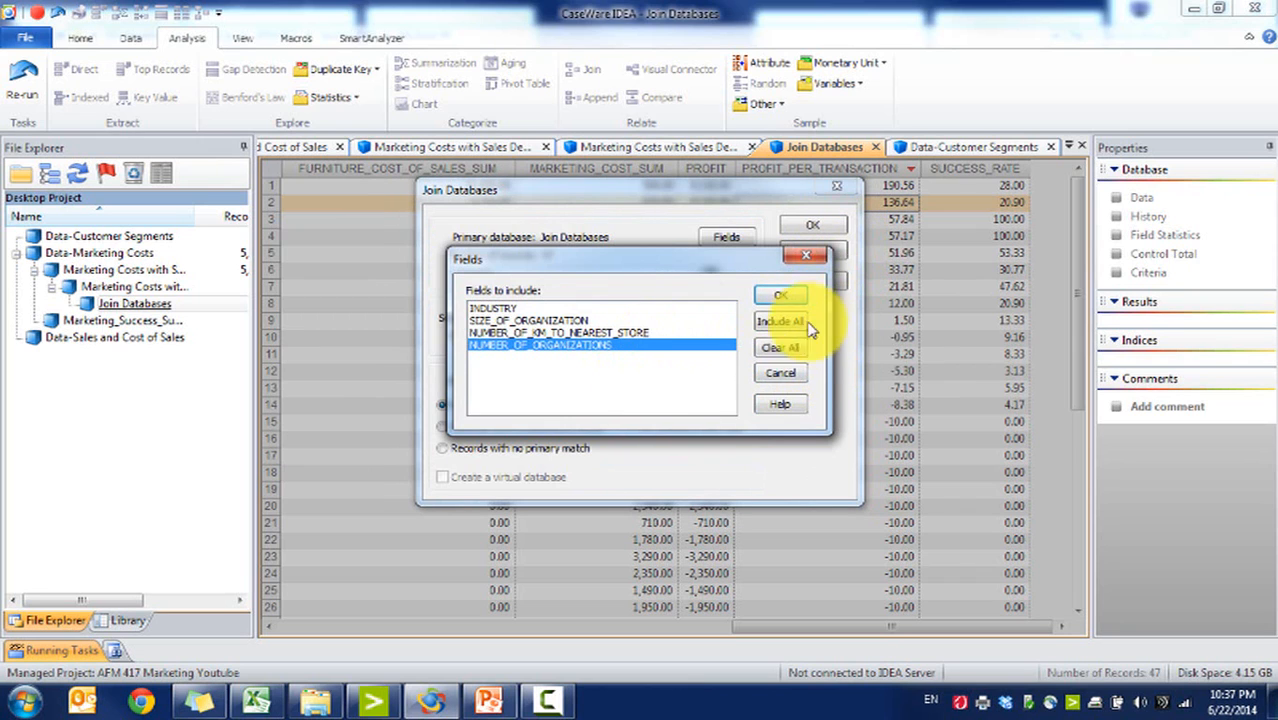
left_click(782, 298)
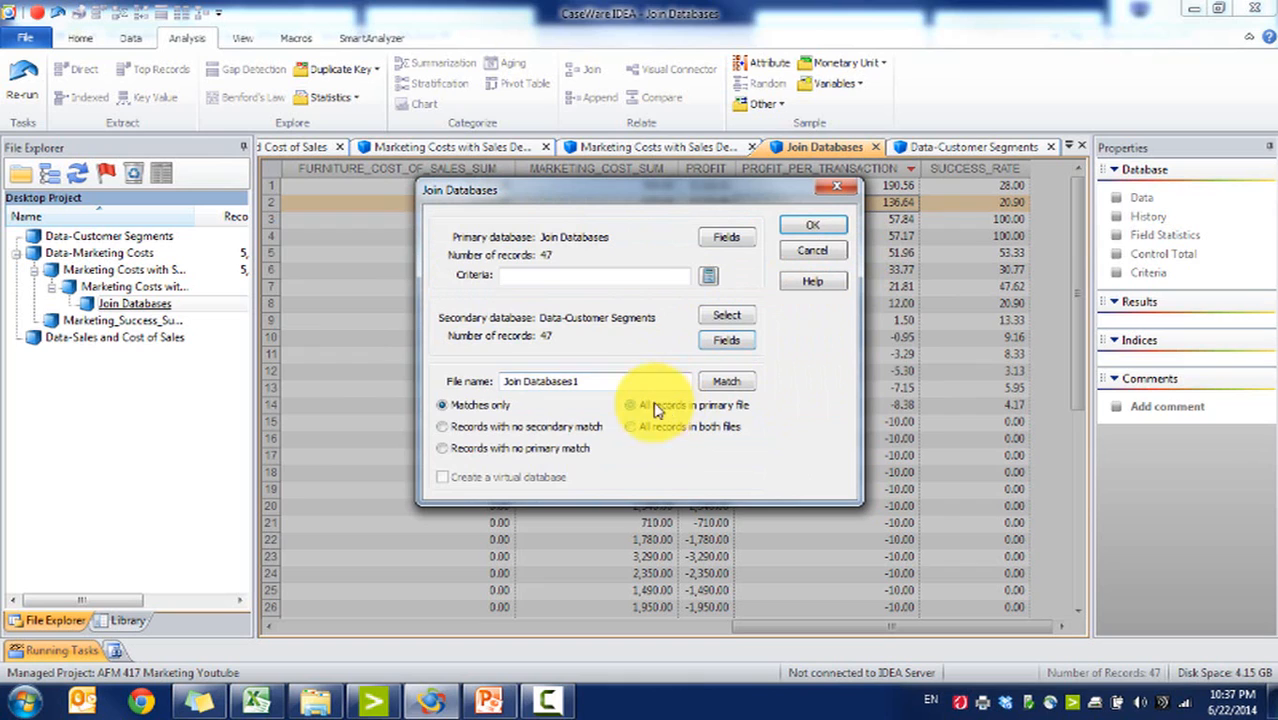
Step: Name the output Profitability Recalculation, keep all primary records, include key, PROFIT_PER_TRANSACTION and SUCCESS_RATE fields, and run the join
left_click_drag(563, 391, 187, 343)
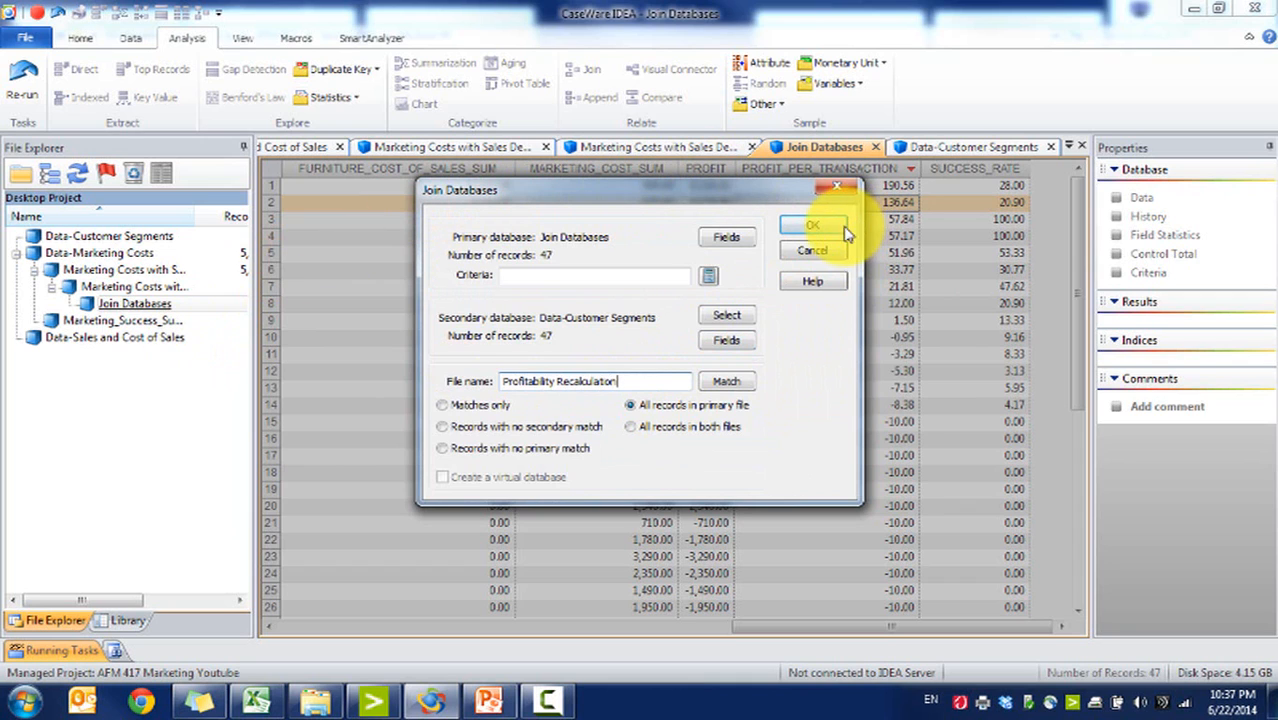
left_click(726, 238)
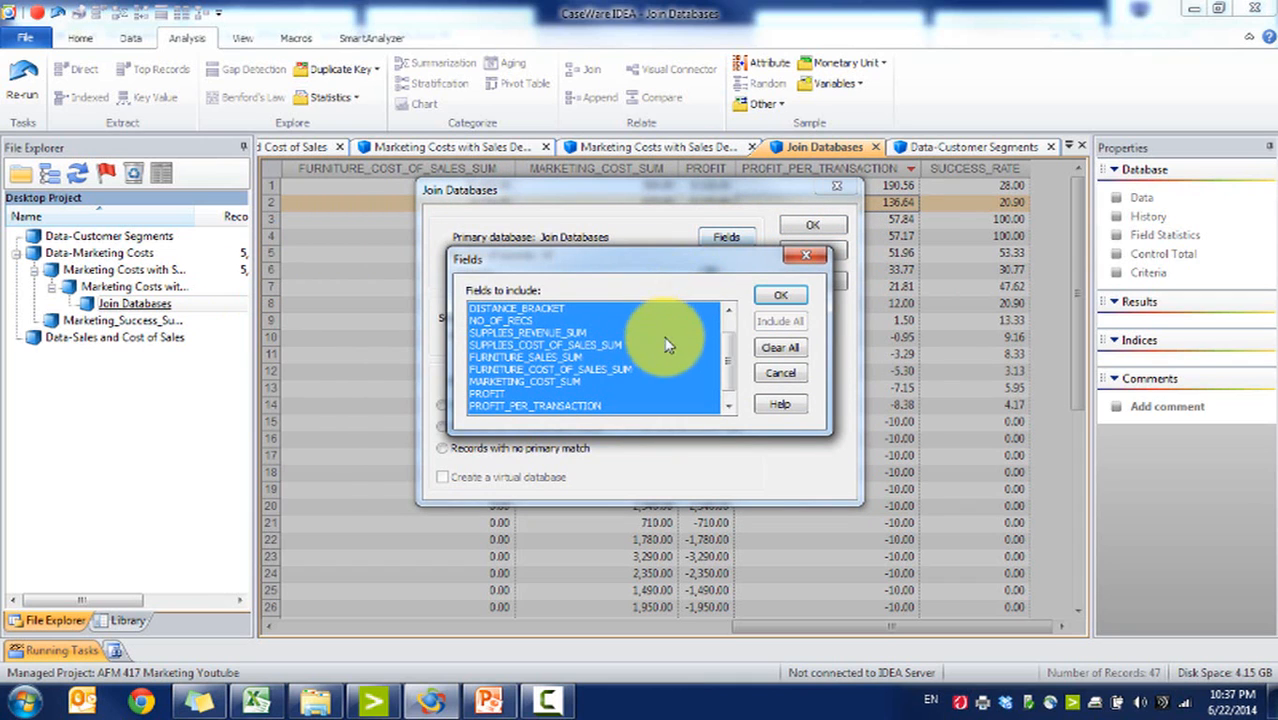
left_click(772, 352)
left_click(728, 405)
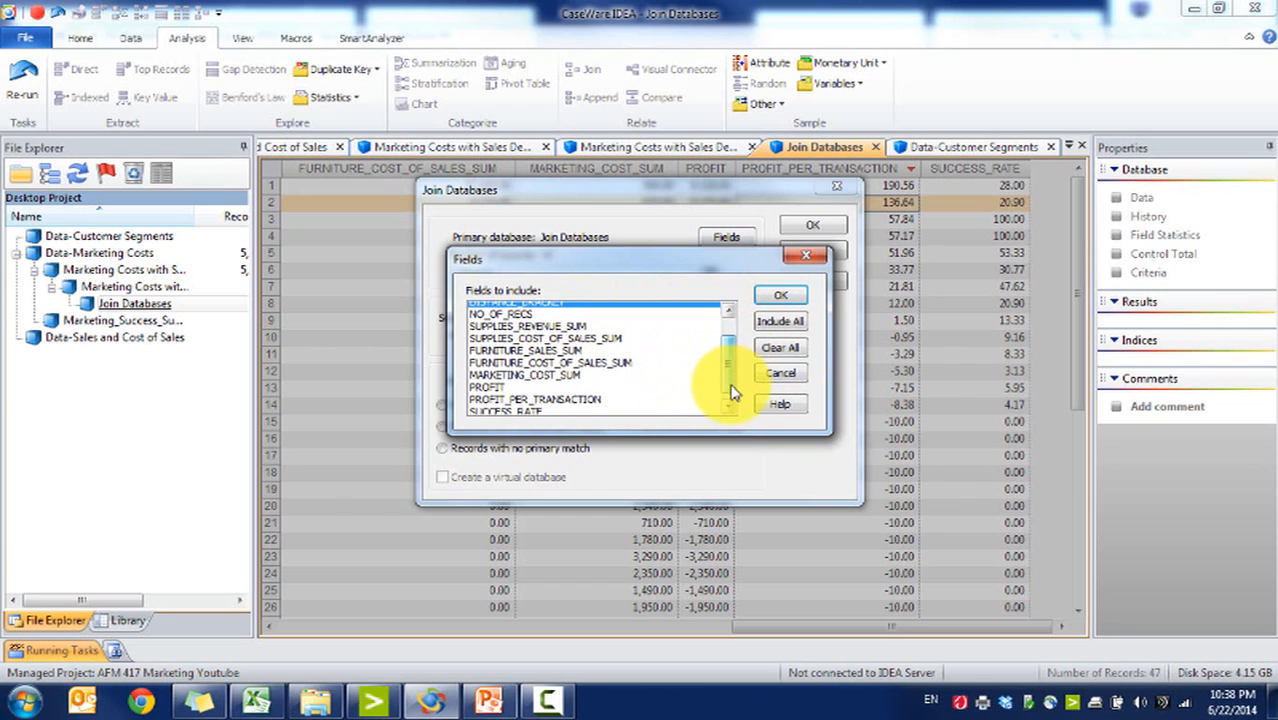
left_click(548, 396)
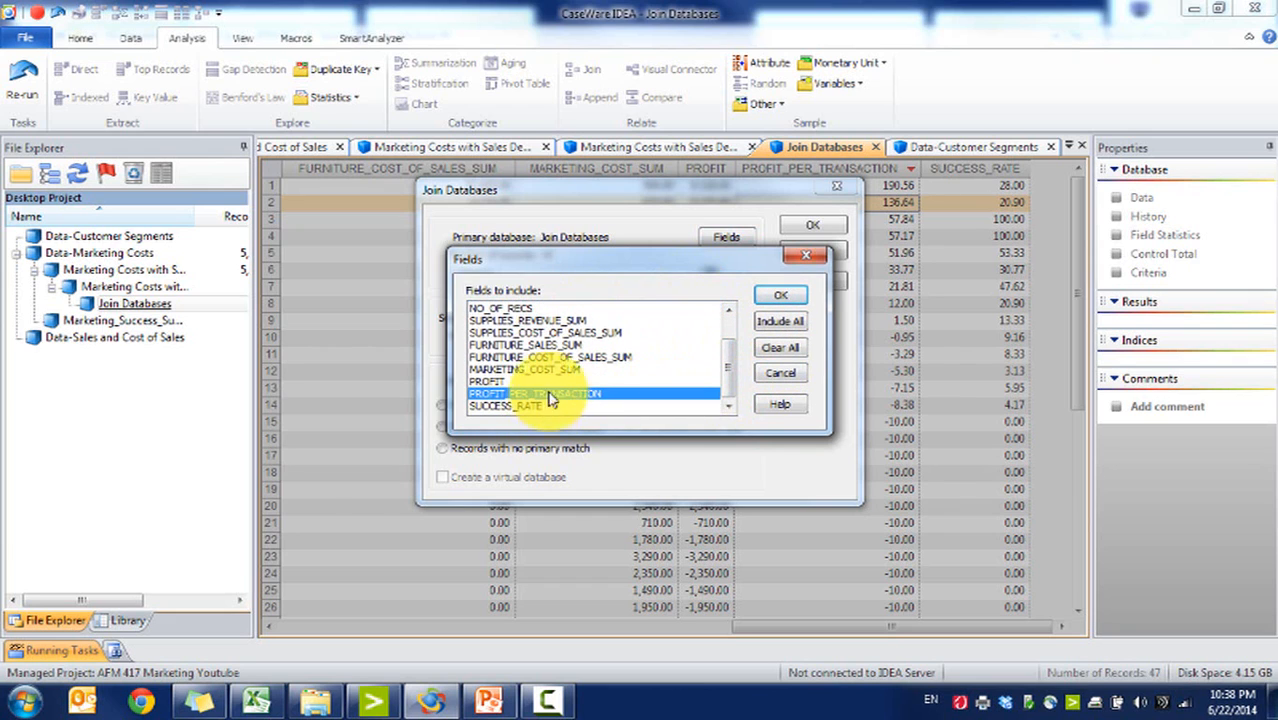
left_click(536, 407)
left_click(730, 325)
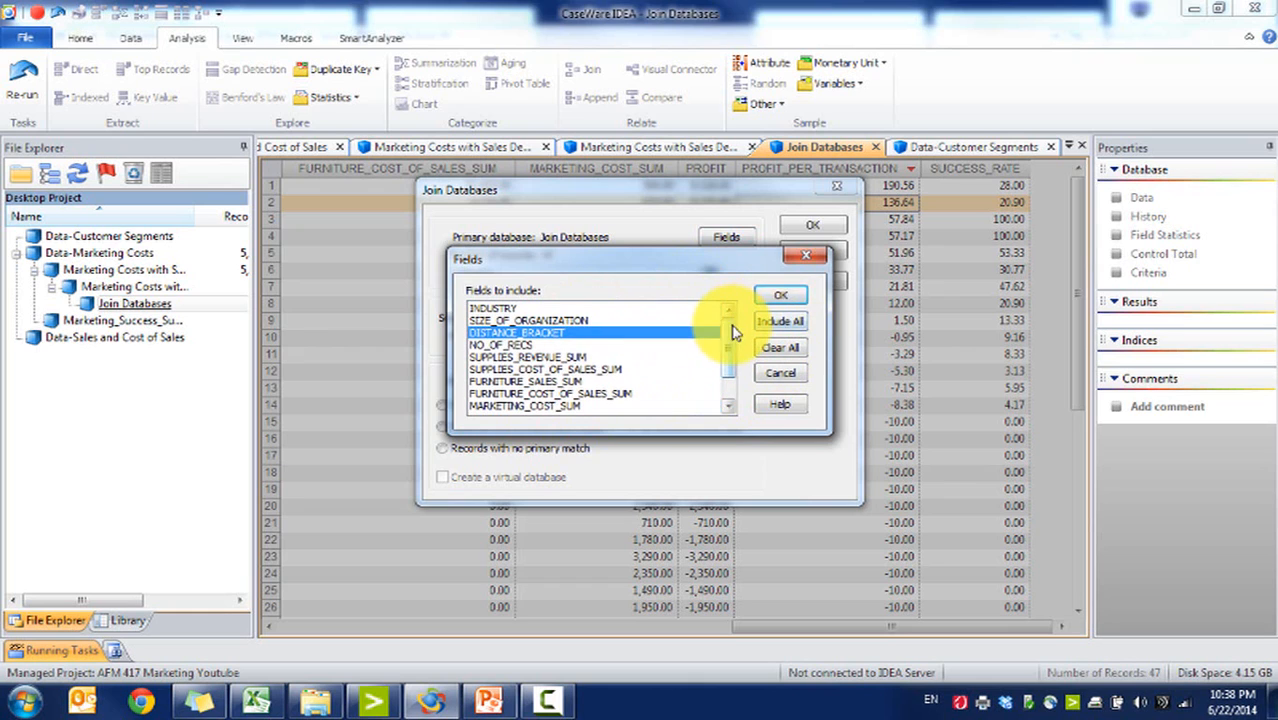
left_click(580, 308)
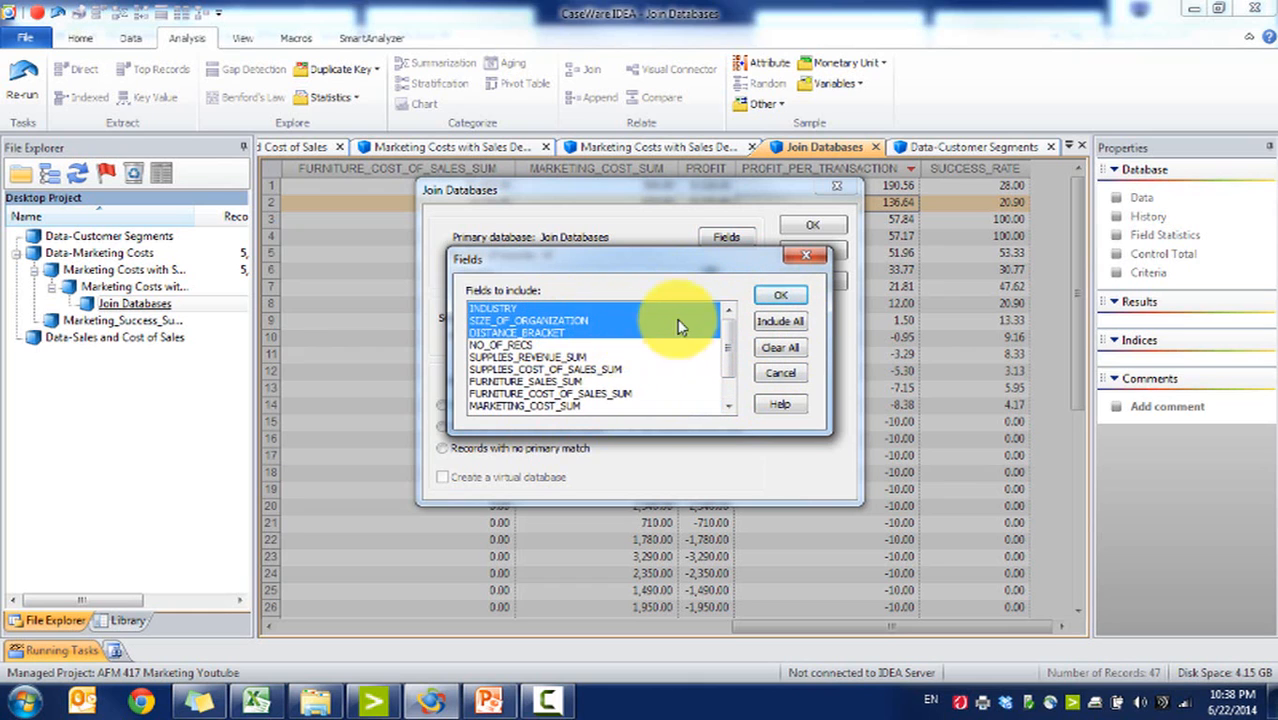
left_click_drag(730, 316, 805, 290)
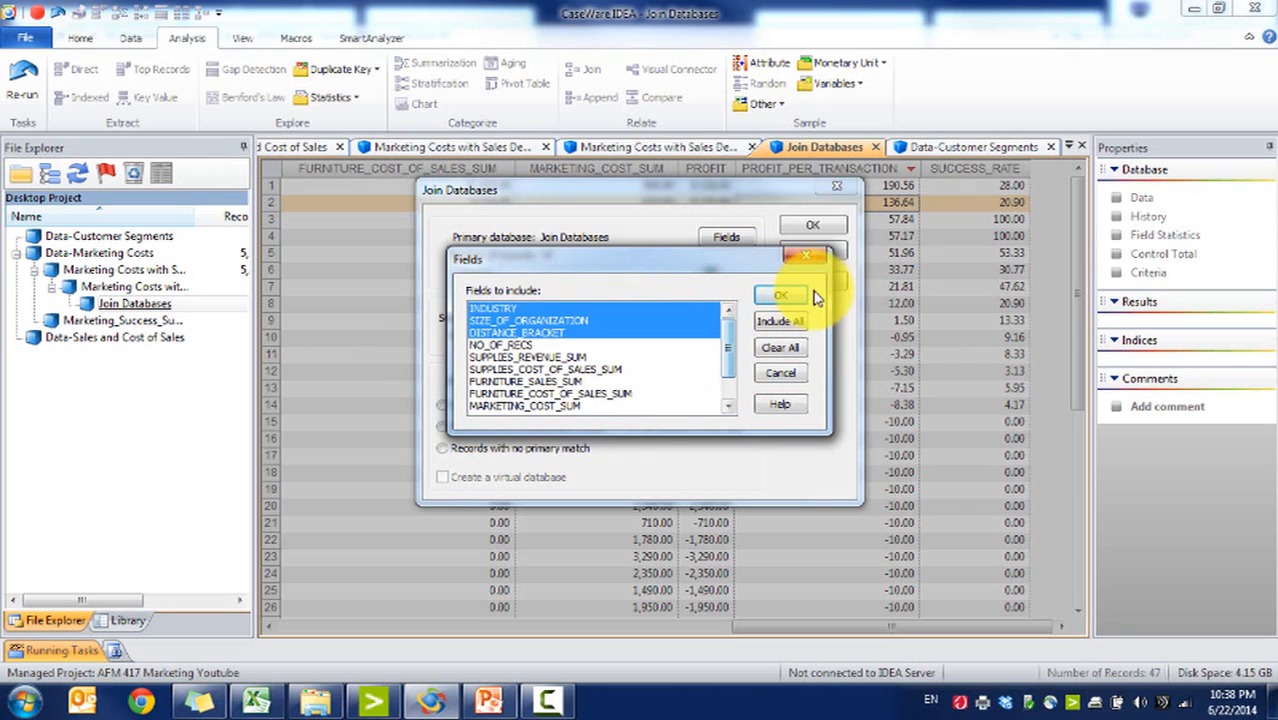
left_click(785, 295)
left_click(808, 228)
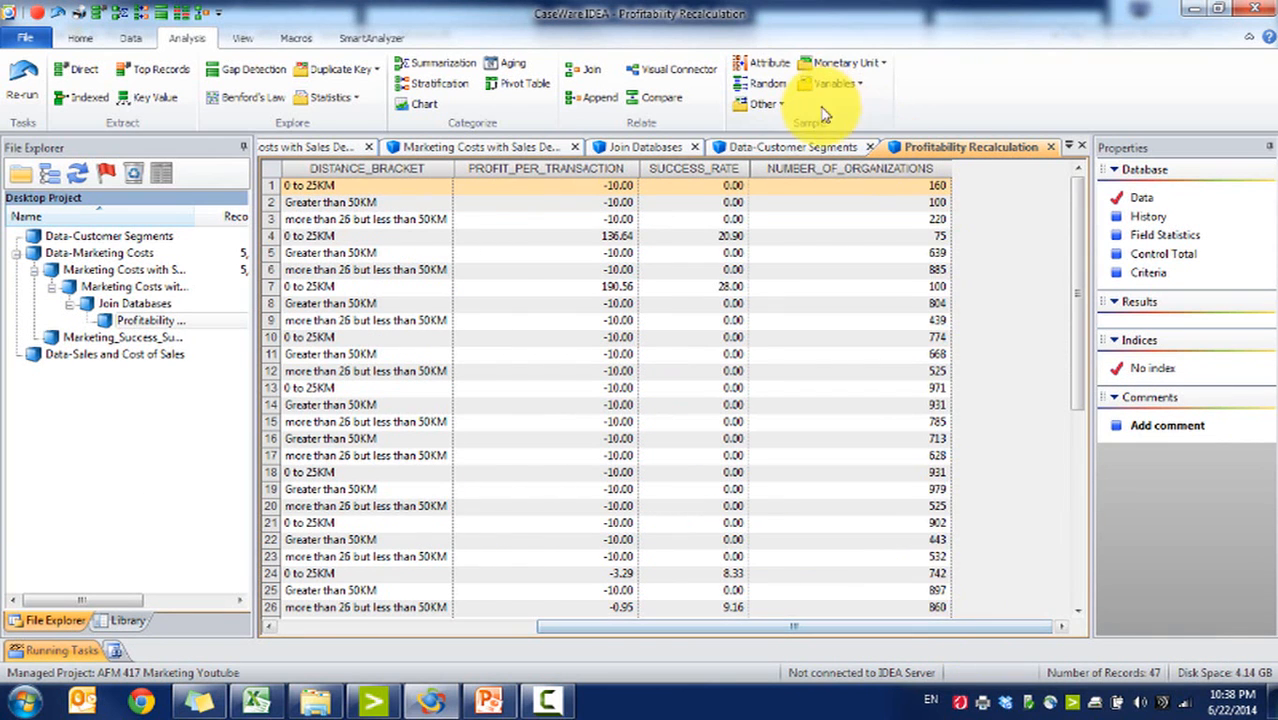
Step: Sort Profitability Recalculation by PROFIT_PER_TRANSACTION in descending order
double_click(610, 169)
double_click(612, 172)
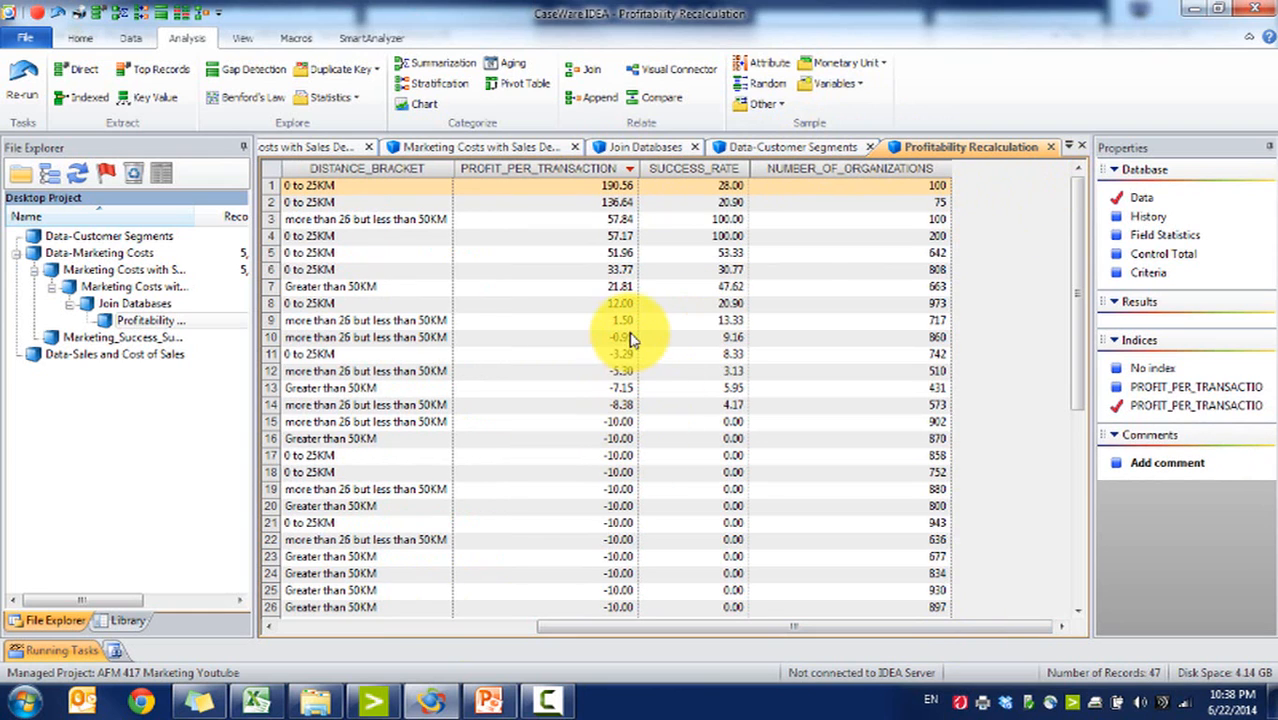
Step: Examine the profit per transaction, success rate and number of organisations of the top-ranked segments
double_click(143, 253)
left_click_drag(1075, 183, 1024, 34)
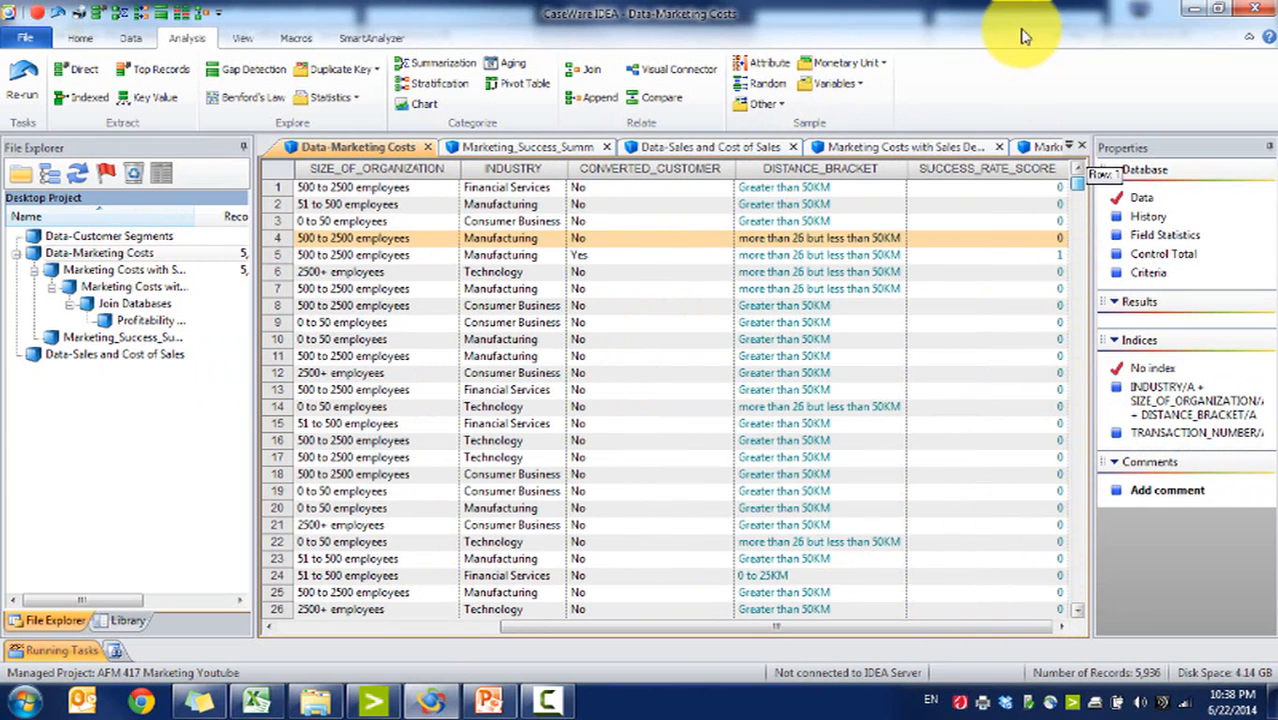
left_click(161, 321)
double_click(161, 321)
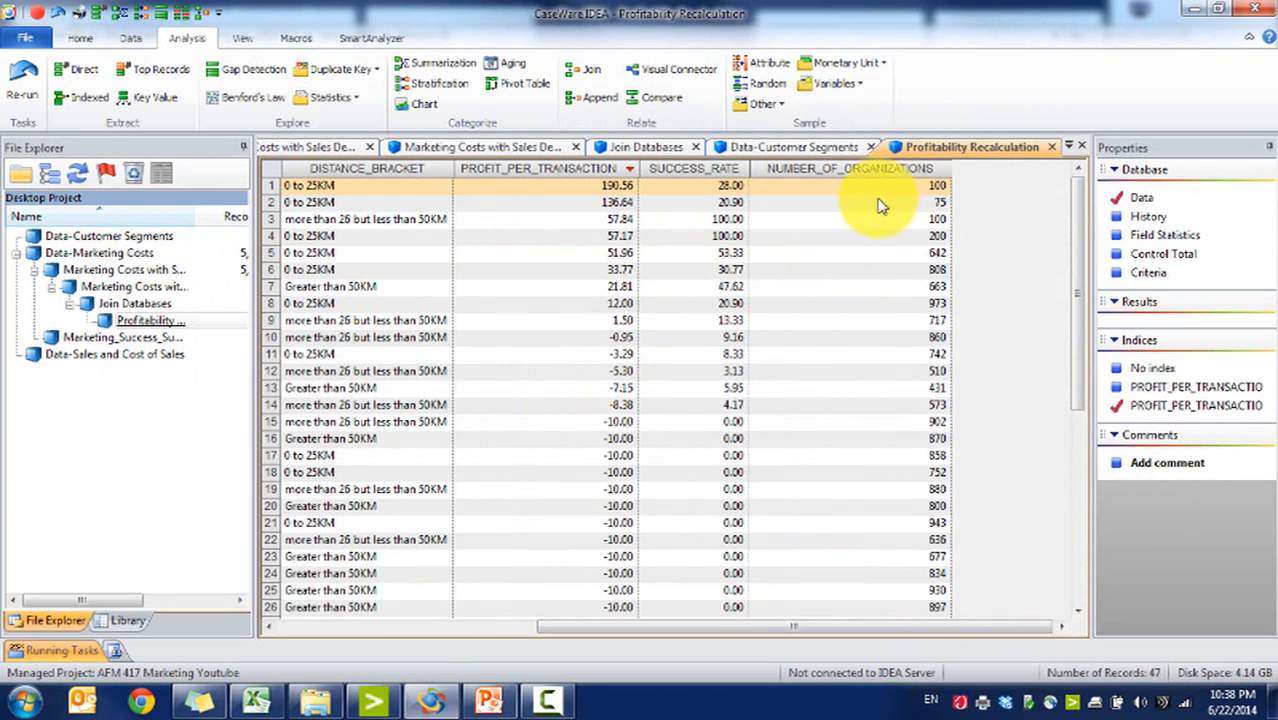
left_click(278, 629)
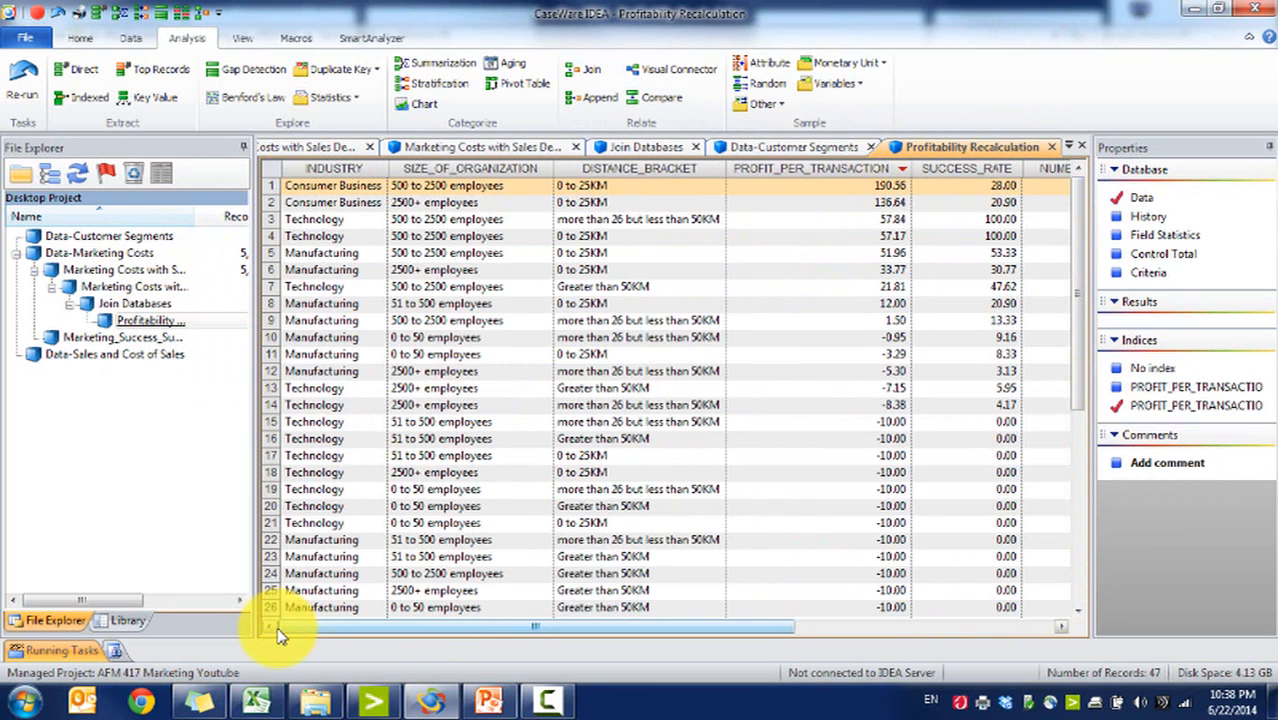
left_click_drag(893, 330, 884, 150)
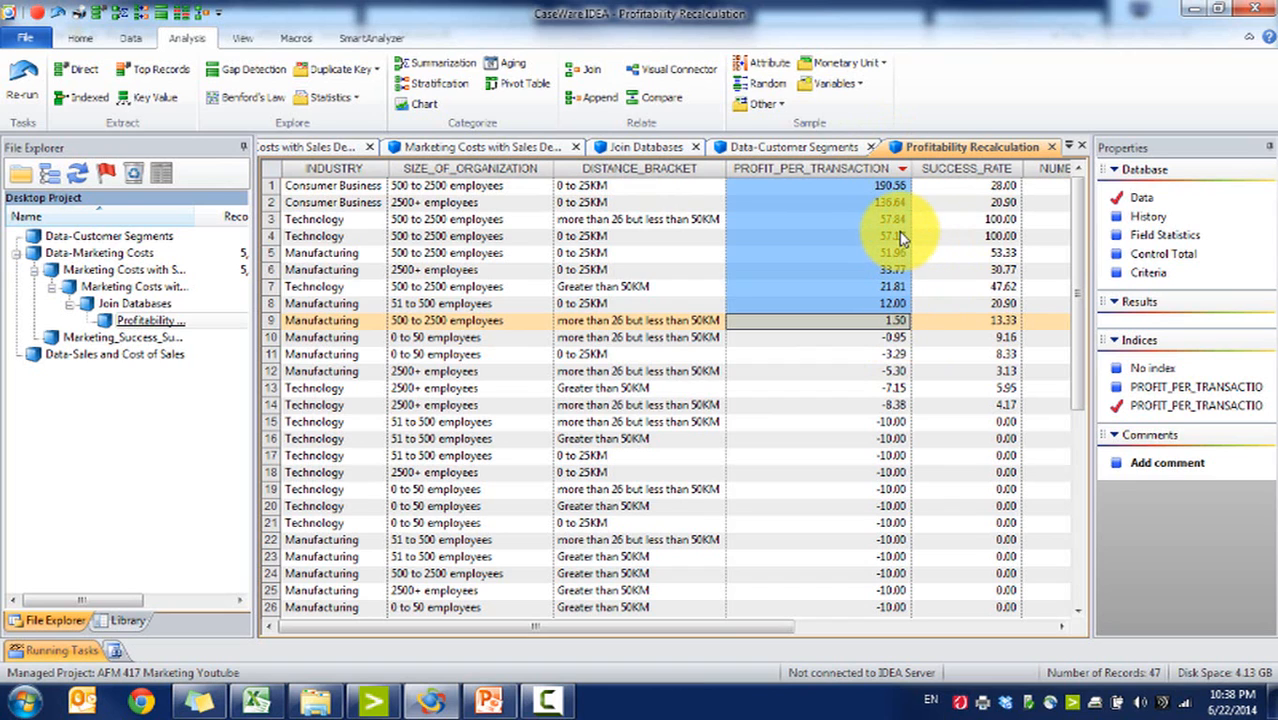
left_click(968, 627)
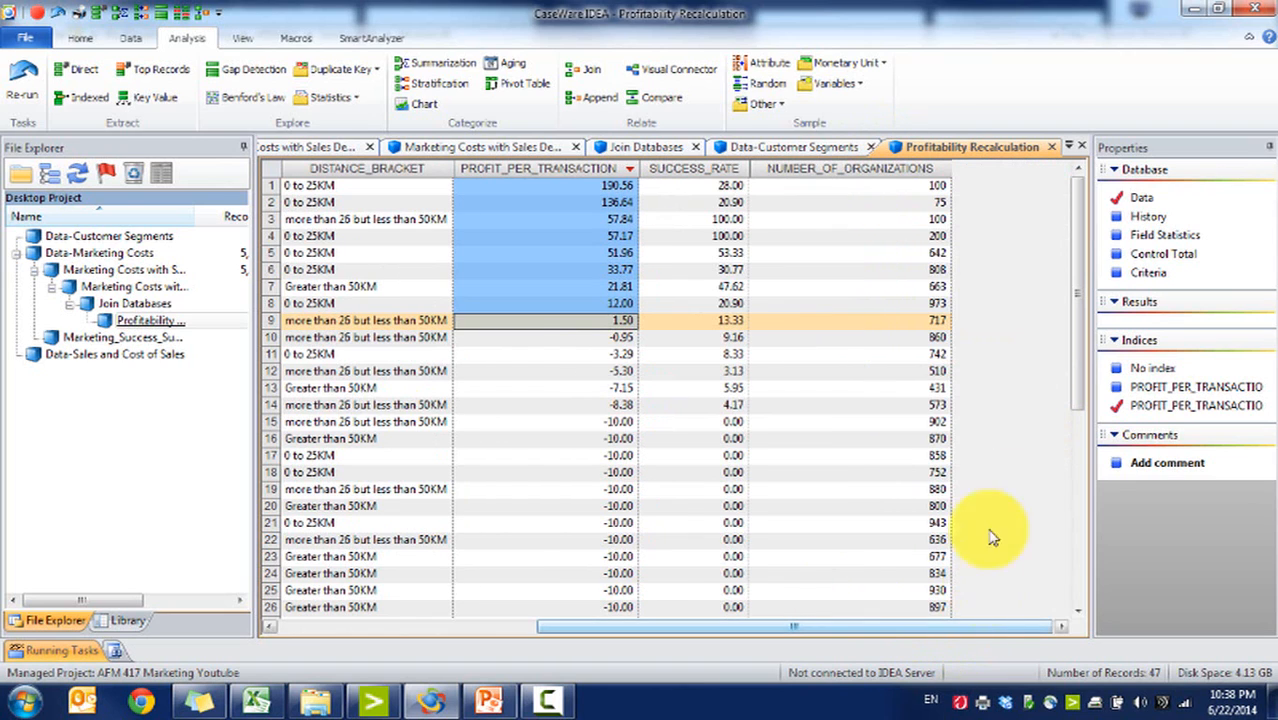
left_click_drag(937, 322, 913, 191)
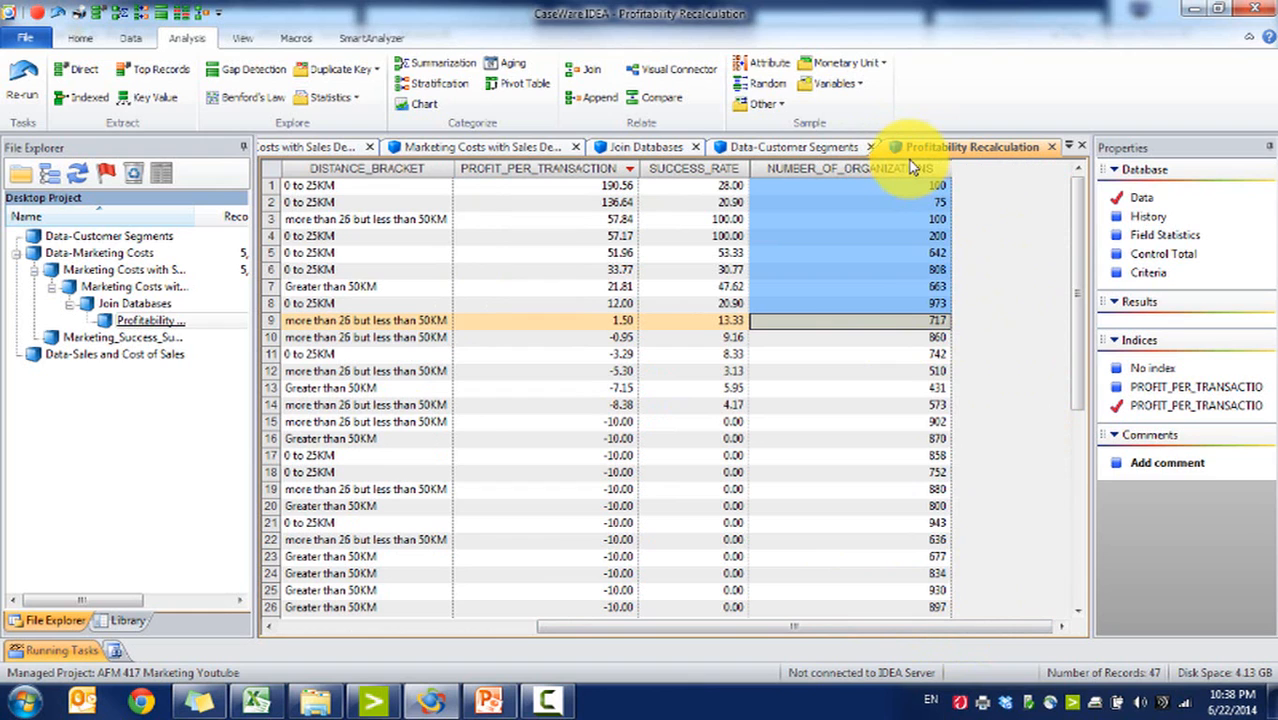
left_click(606, 319)
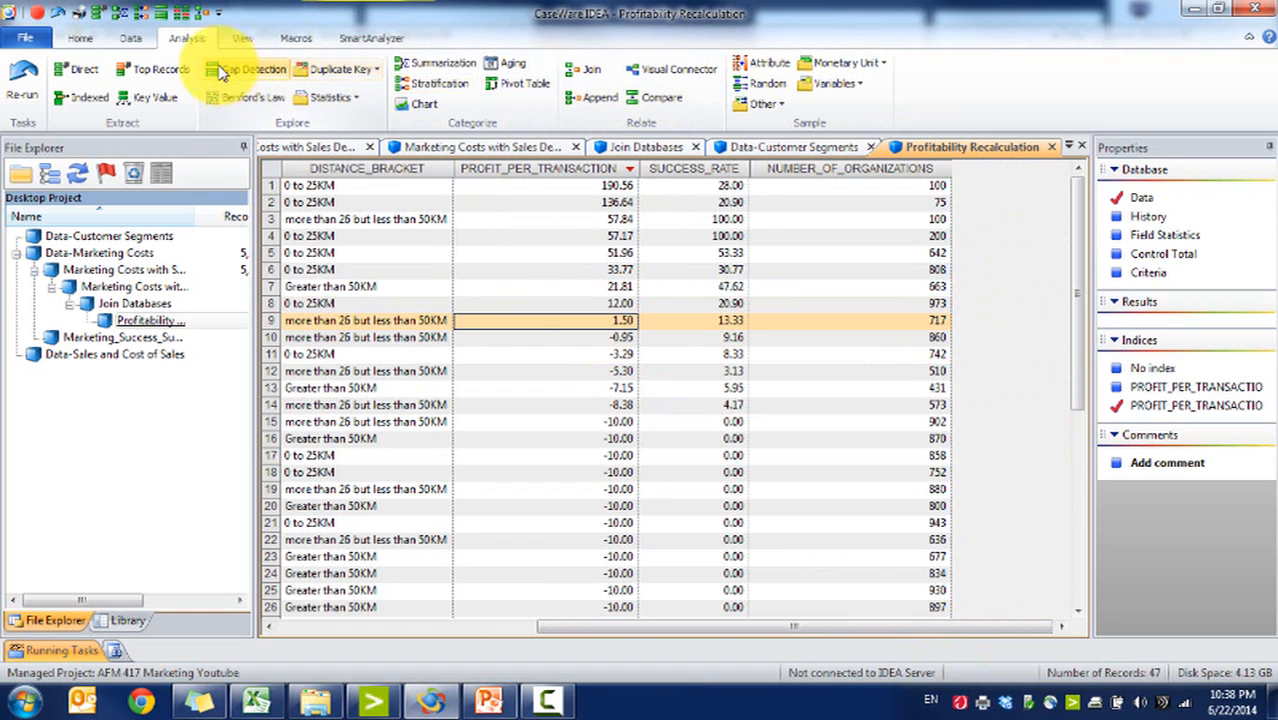
Step: Set up a direct extraction with the criterion PROFIT_PER_TRANSACTION >0
left_click(130, 38)
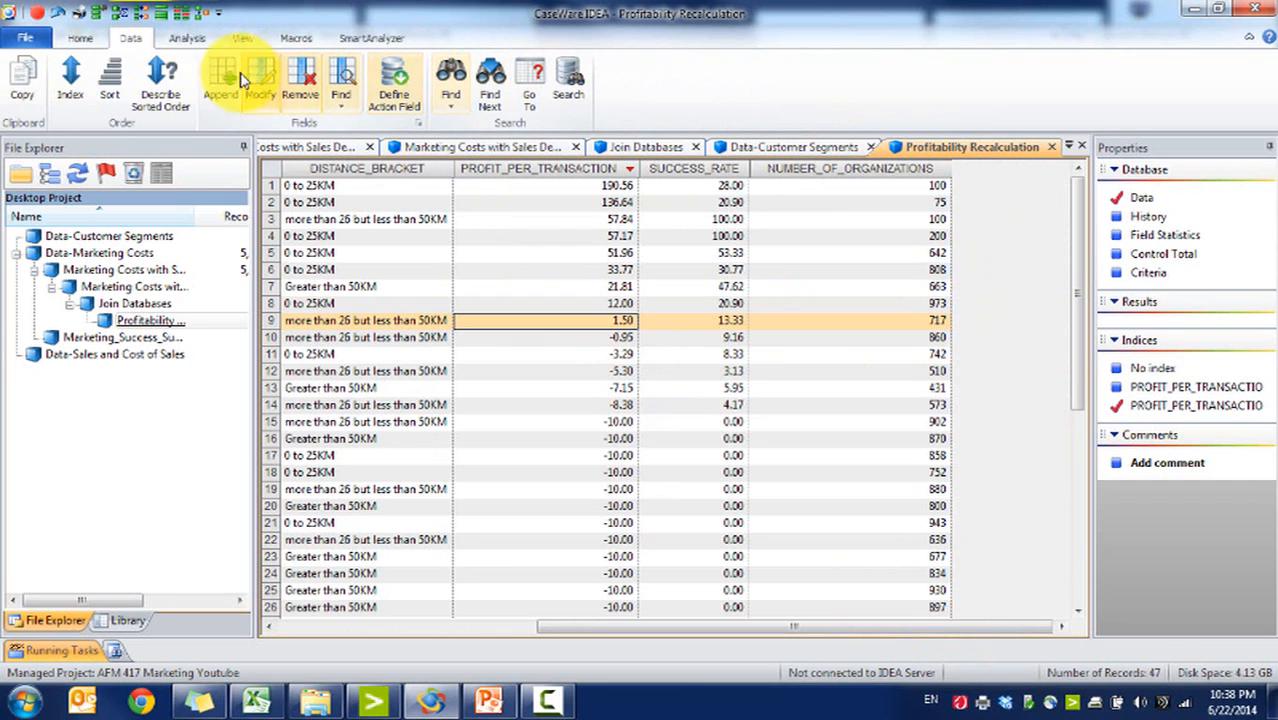
left_click(186, 38)
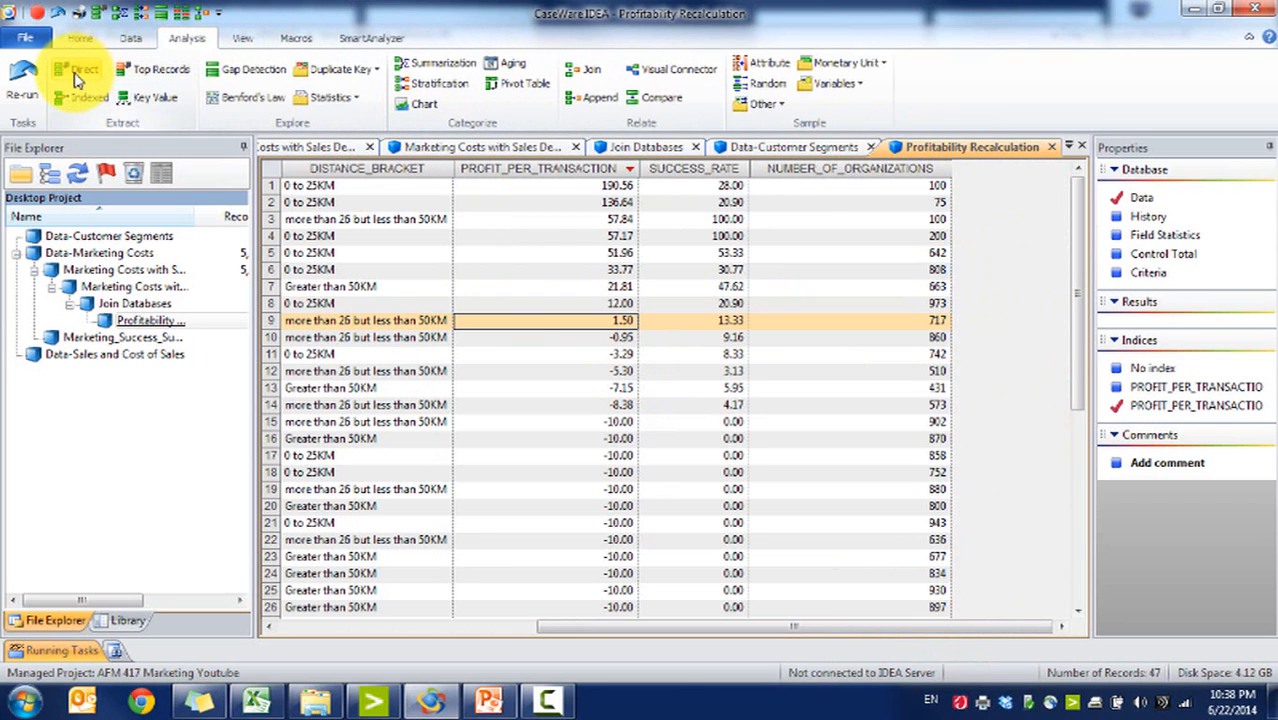
left_click(76, 80)
left_click(654, 336)
left_click(177, 508)
left_click(595, 545)
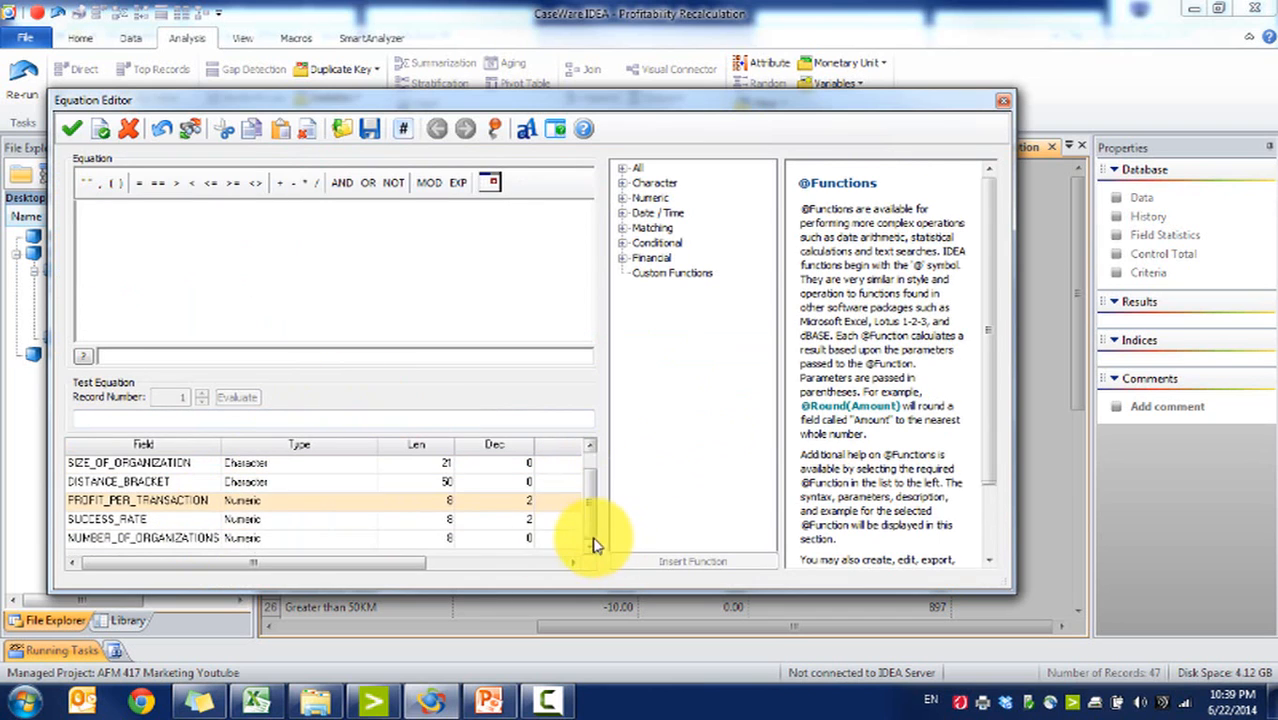
double_click(207, 502)
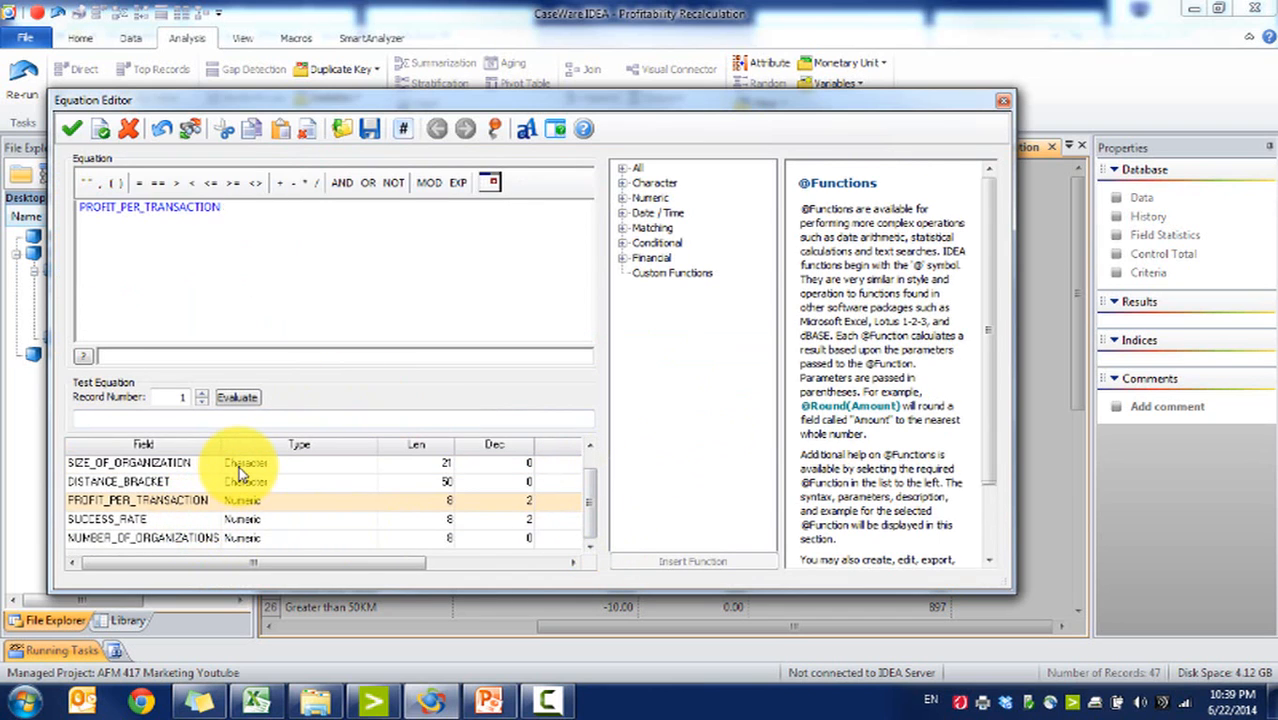
type(">0")
left_click(71, 128)
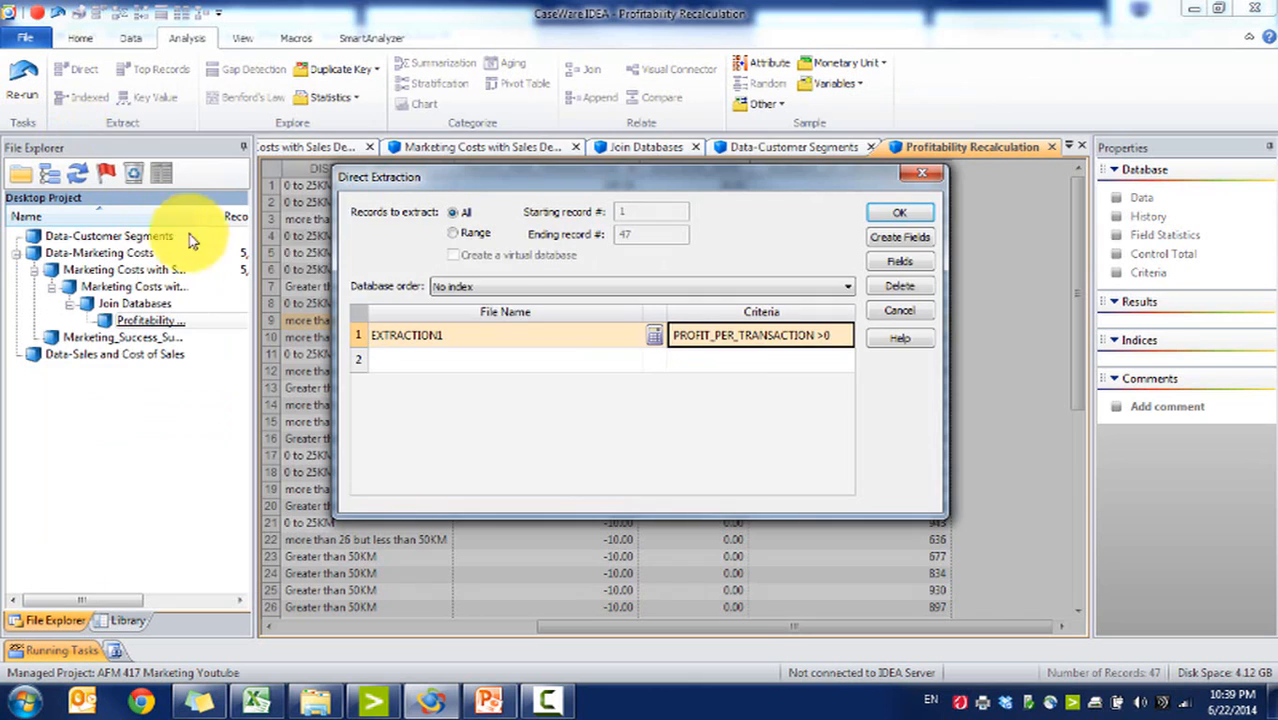
Step: Name the extraction output Profitable Customers and run the extraction
left_click(485, 341)
type("Profitable Custo")
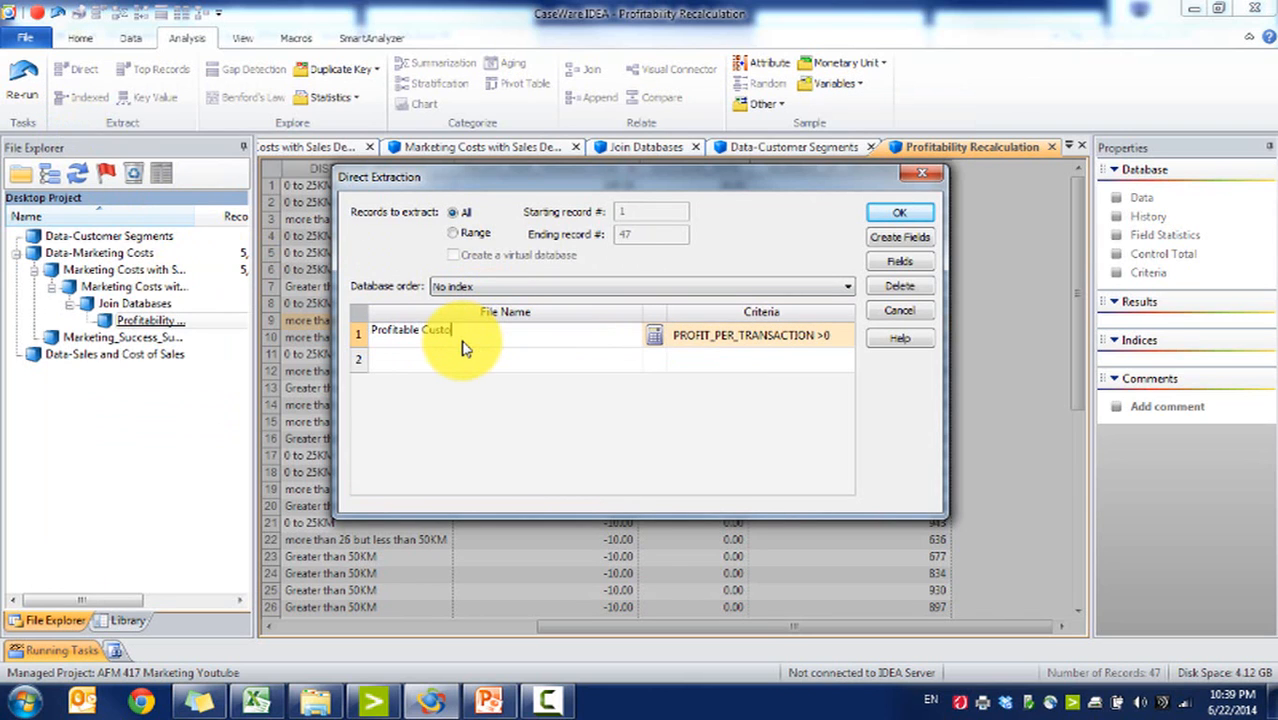
type("mers")
left_click(899, 214)
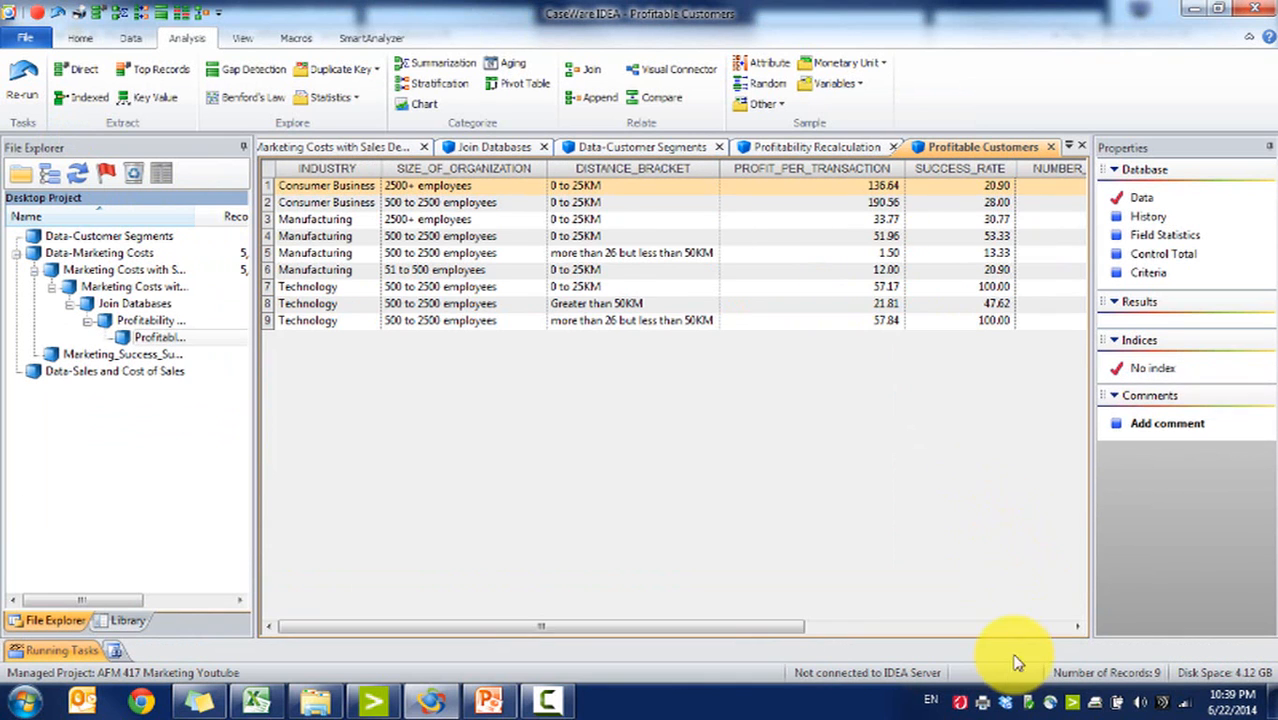
Step: Examine the field statistics of the Profitable Customers database, including the NUMBER_OF_ORGANIZATIONS column
left_click(901, 202)
left_click(1168, 236)
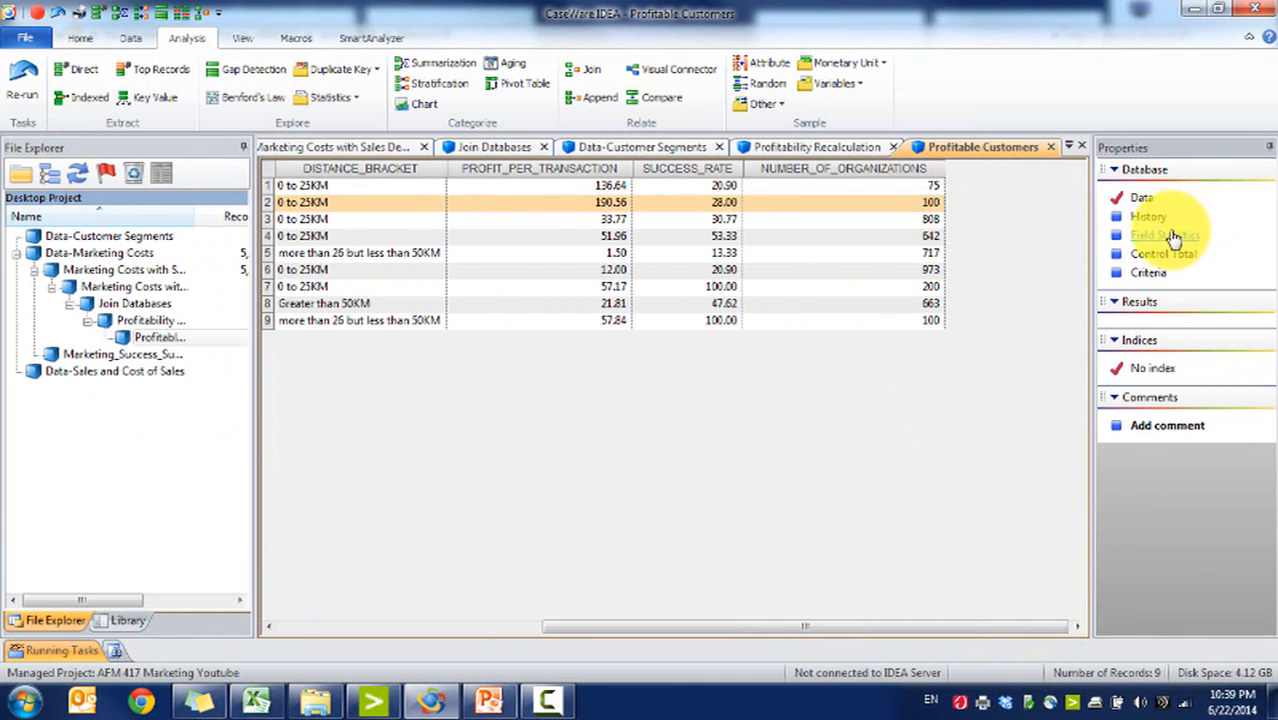
left_click(735, 400)
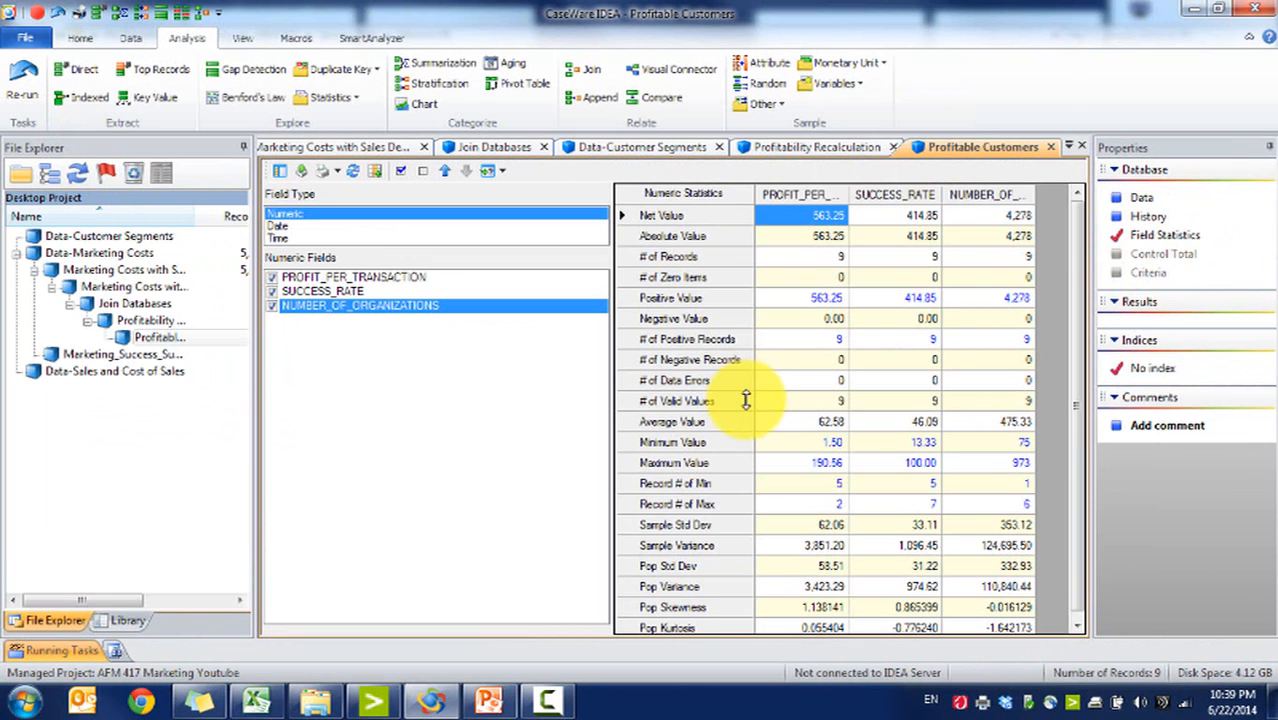
left_click(1032, 238)
left_click(1030, 215)
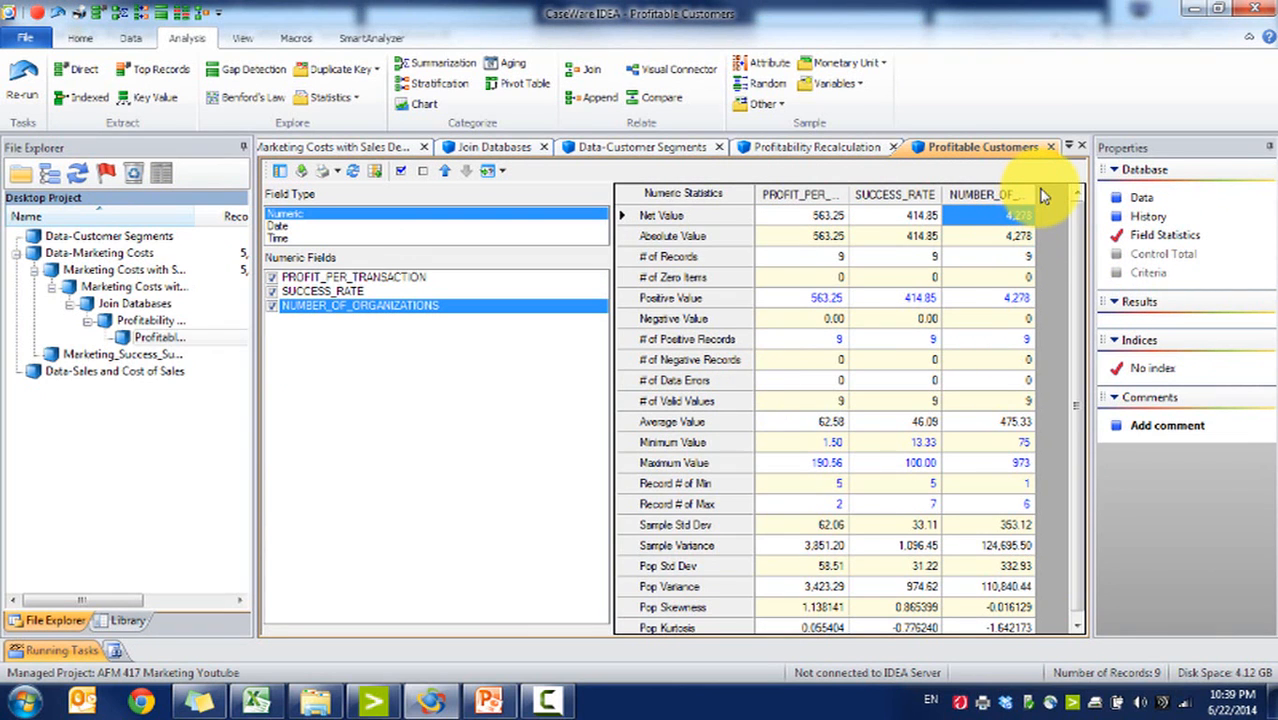
left_click_drag(1036, 194, 1066, 188)
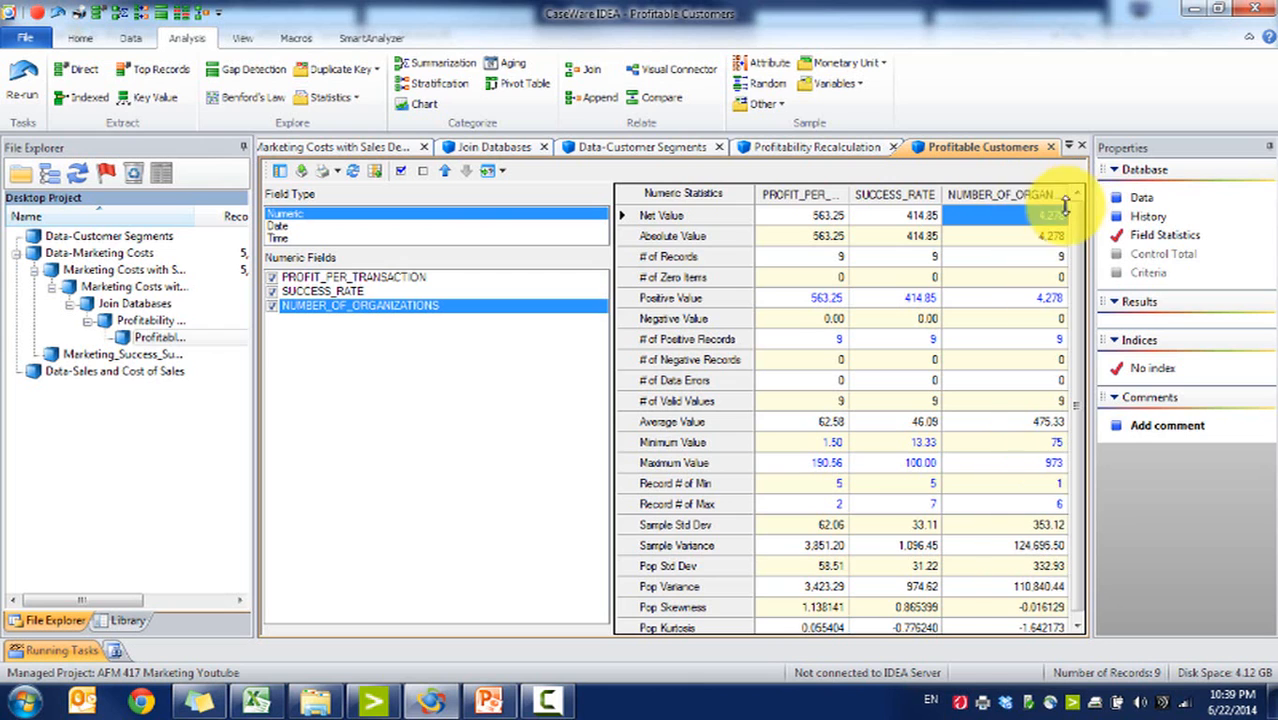
left_click(1138, 200)
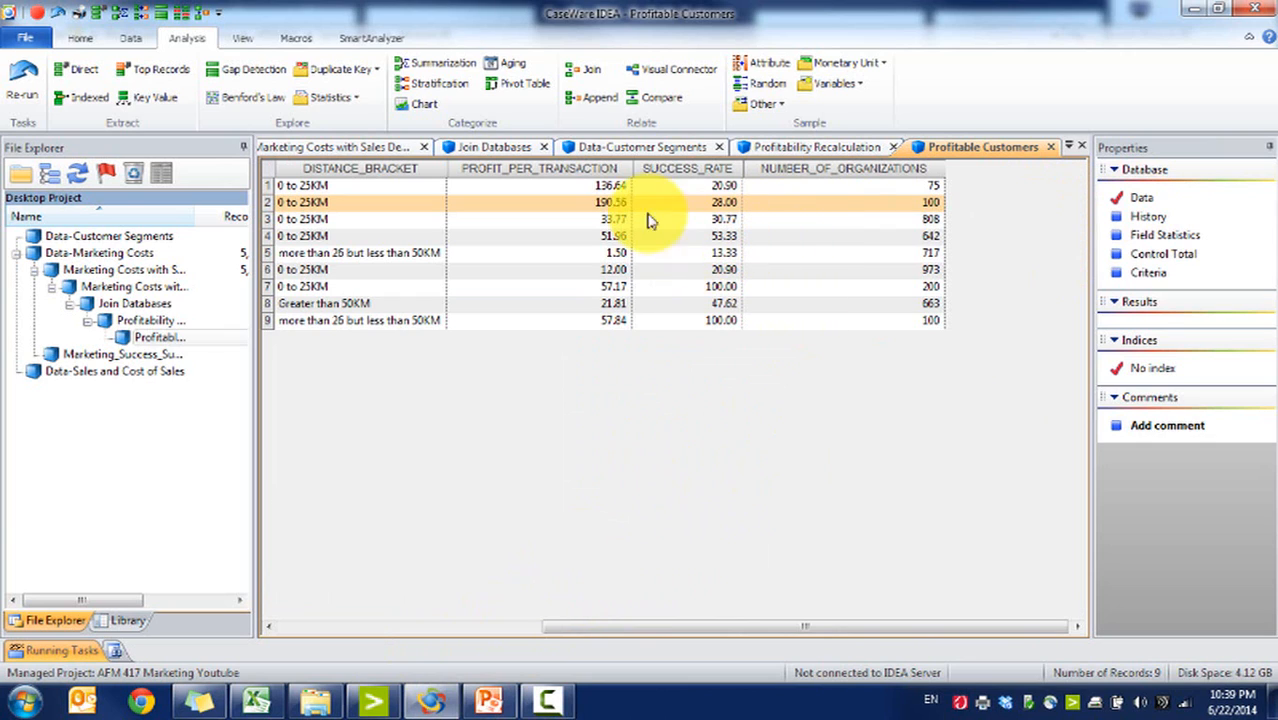
Step: Start appending a virtual numeric field PROFIT_RECALCULATED to Profitable Customers with 2 decimals
left_click(609, 189)
left_click(906, 189)
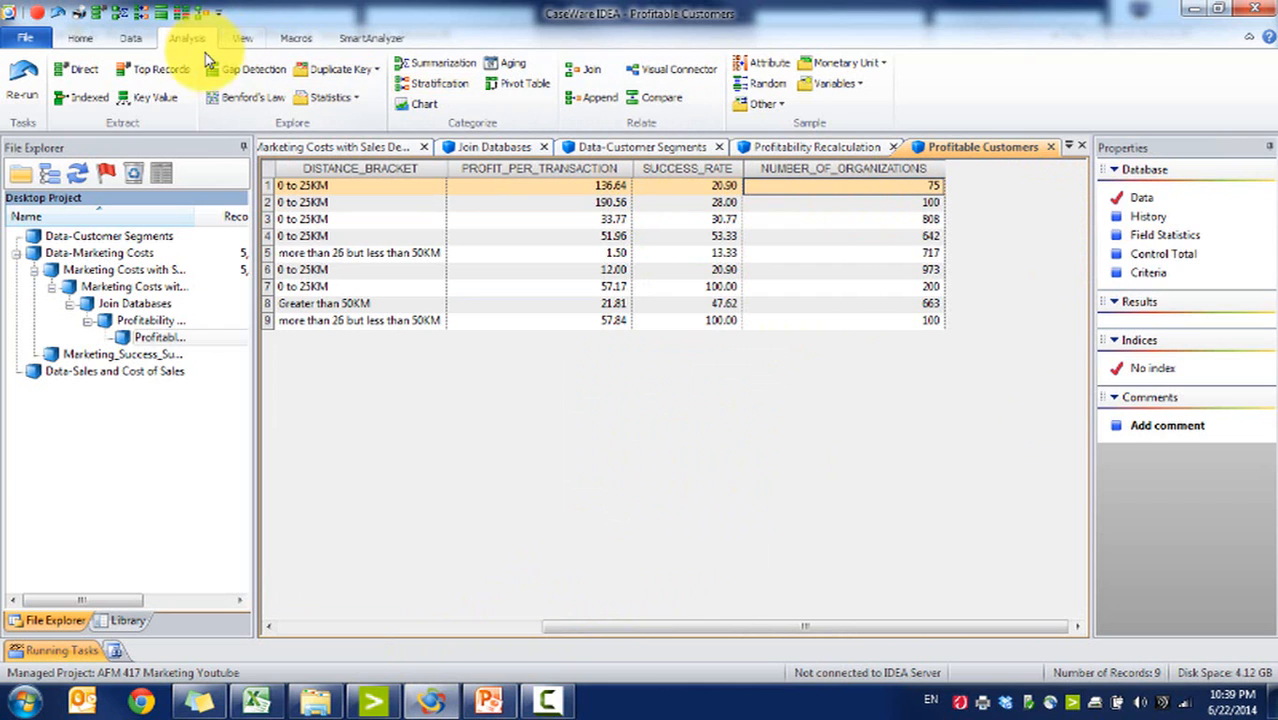
left_click(130, 38)
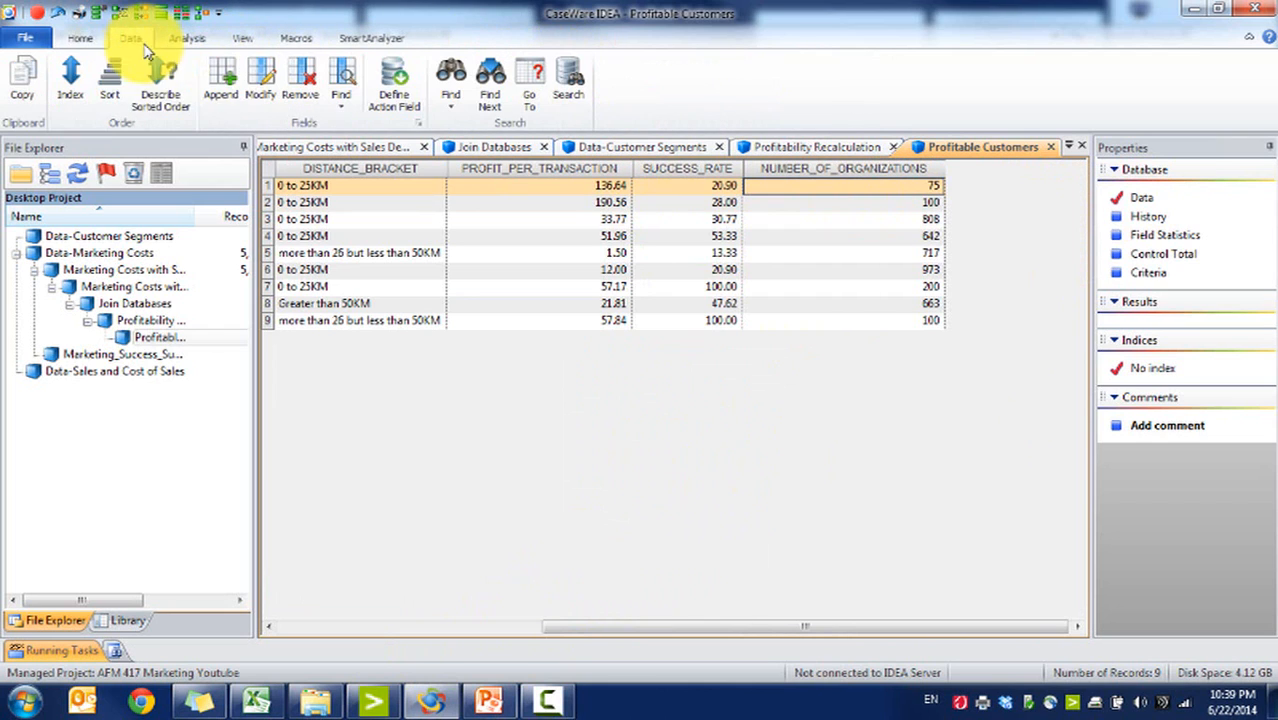
left_click(221, 80)
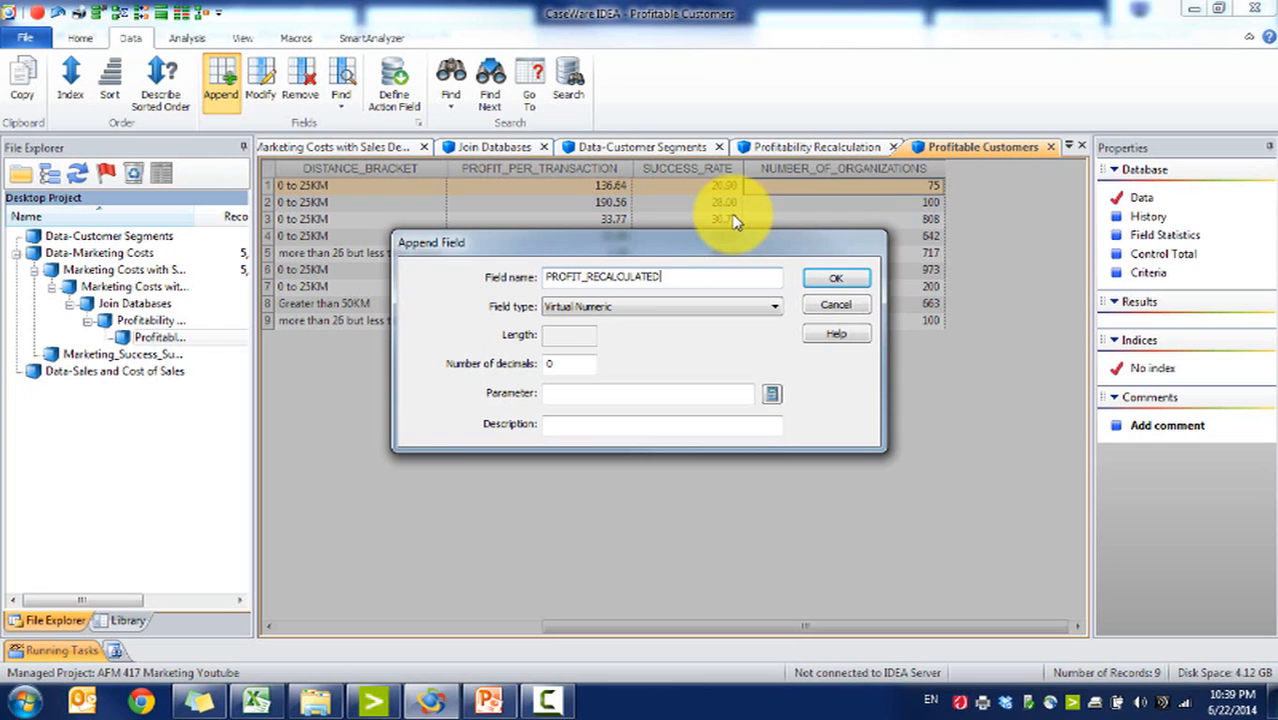
double_click(585, 364)
type("2")
left_click(746, 391)
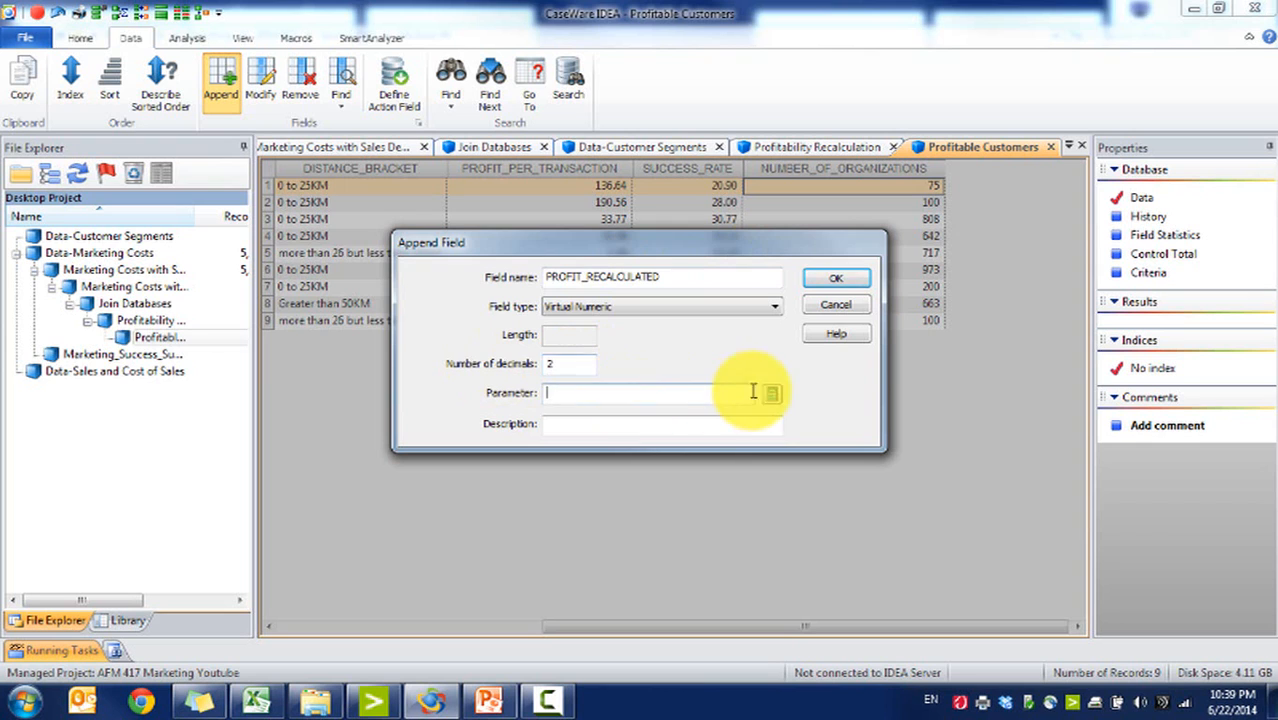
Step: Define the field's parameter as PROFIT_PER_TRANSACTION * NUMBER_OF_ORGANIZATIONS and create the field
left_click(771, 393)
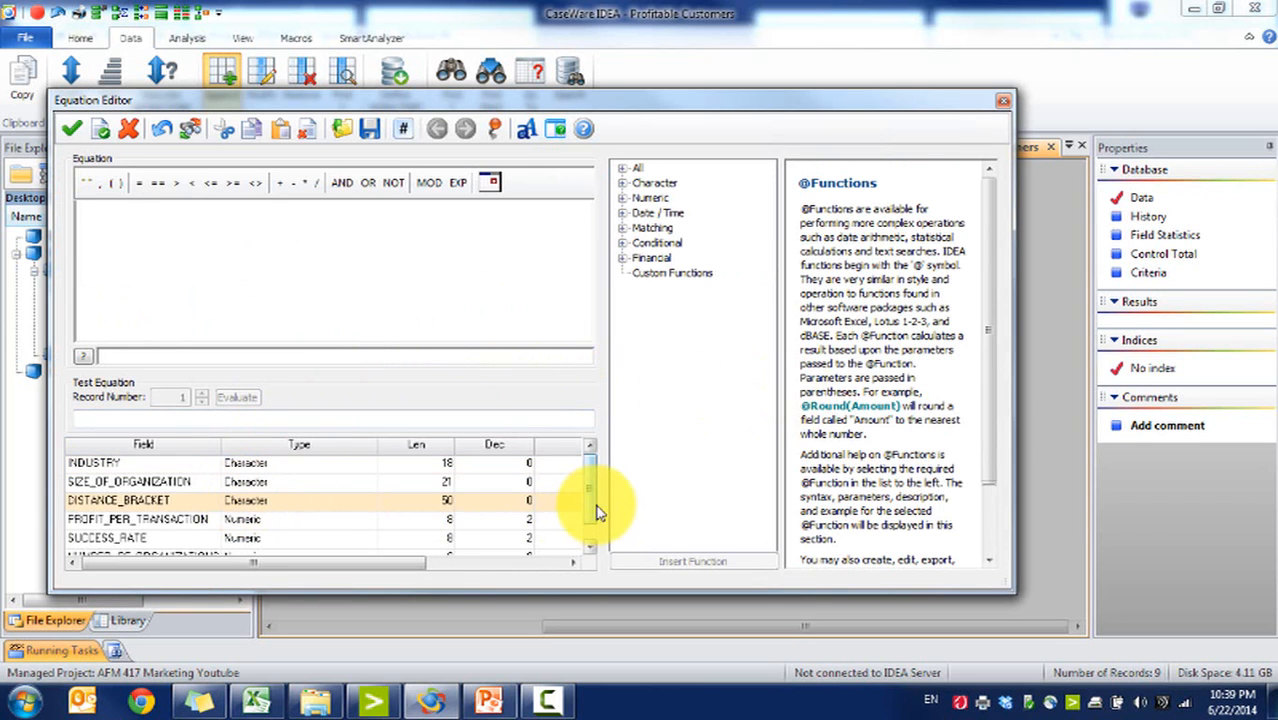
left_click(589, 545)
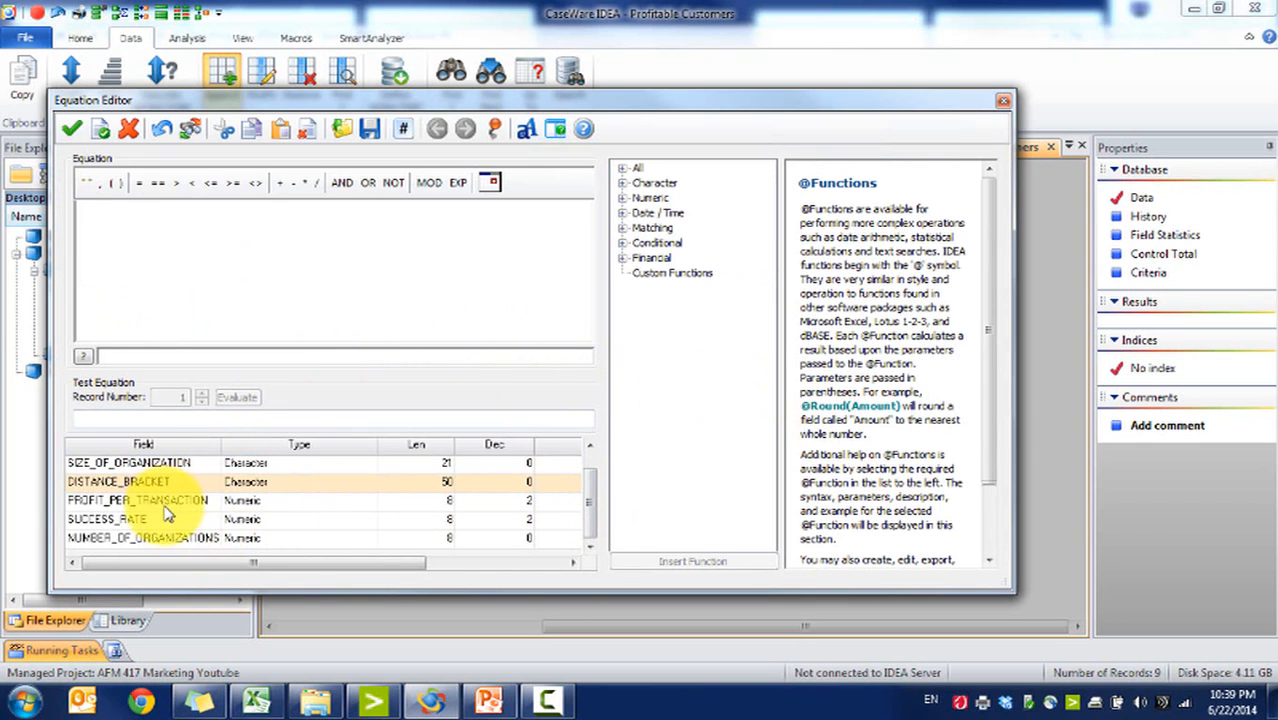
double_click(180, 502)
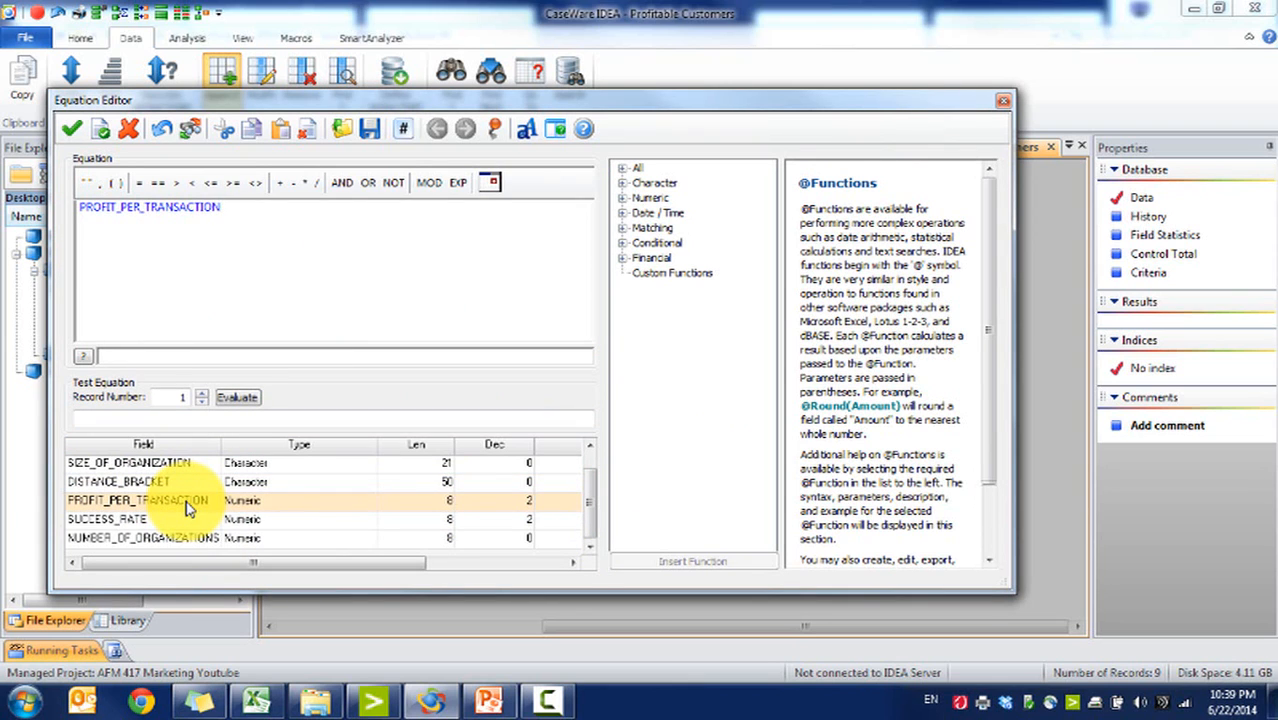
type("*")
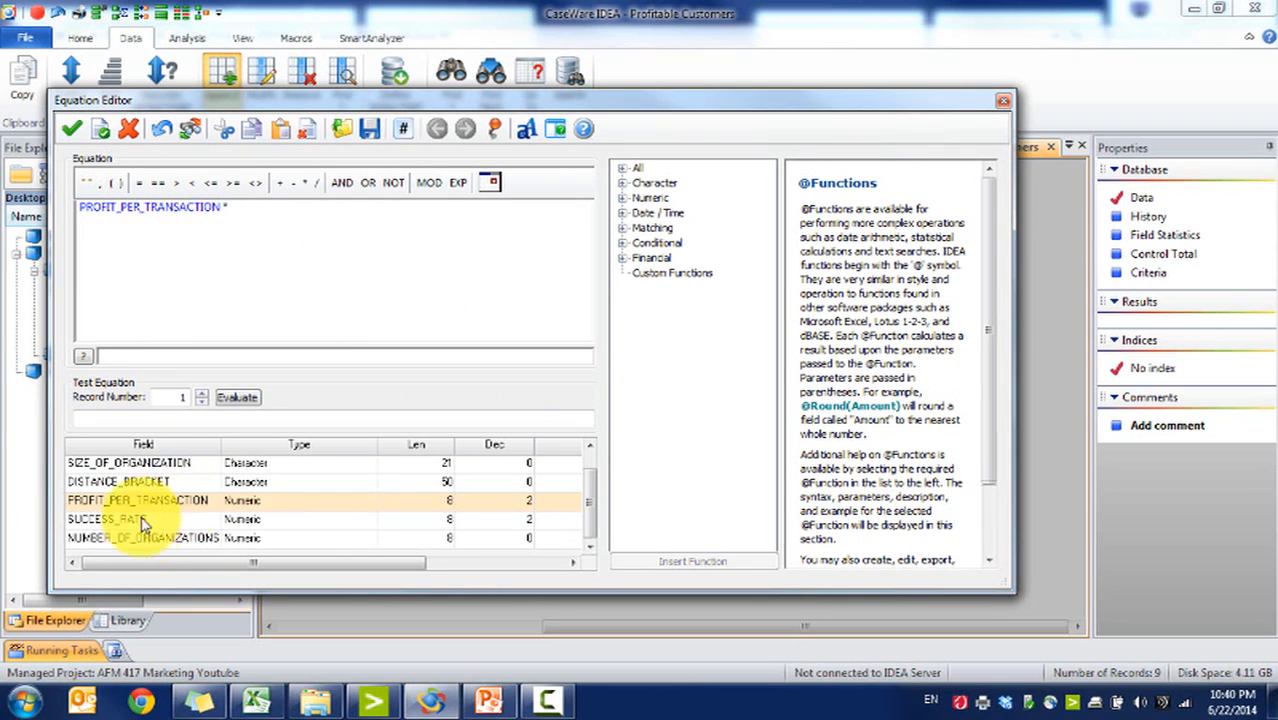
double_click(165, 537)
left_click(79, 141)
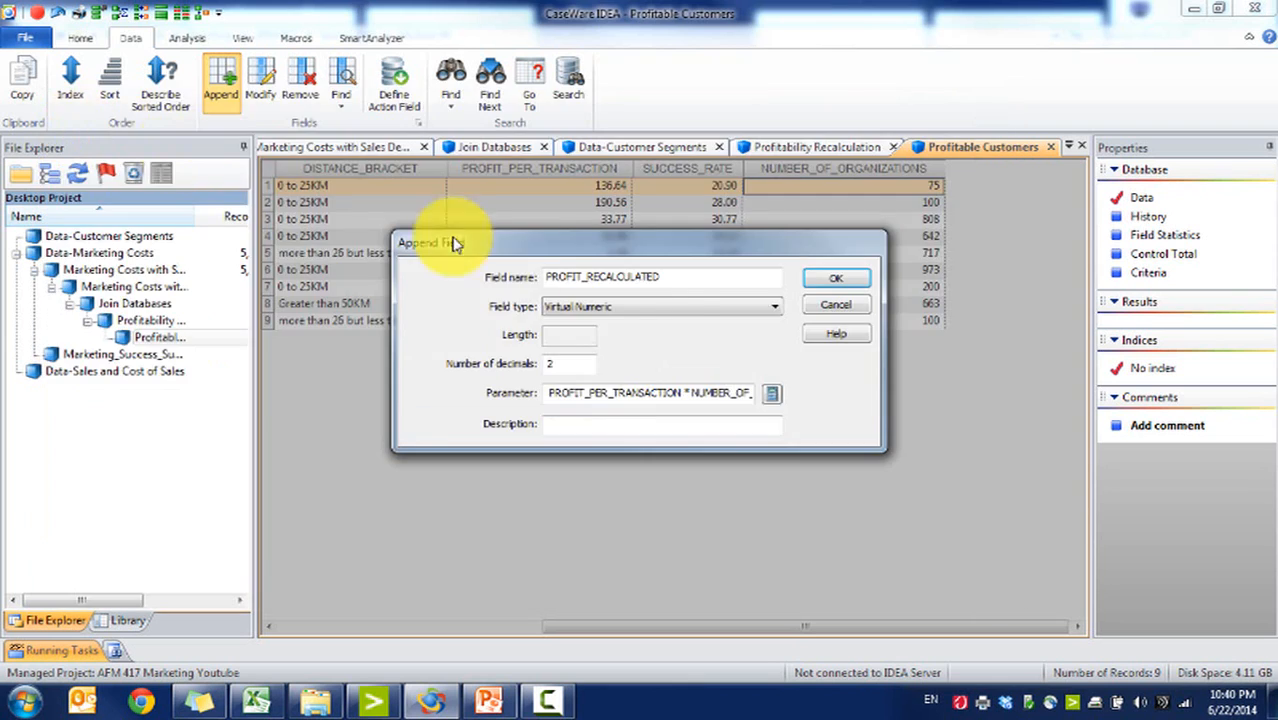
left_click(827, 277)
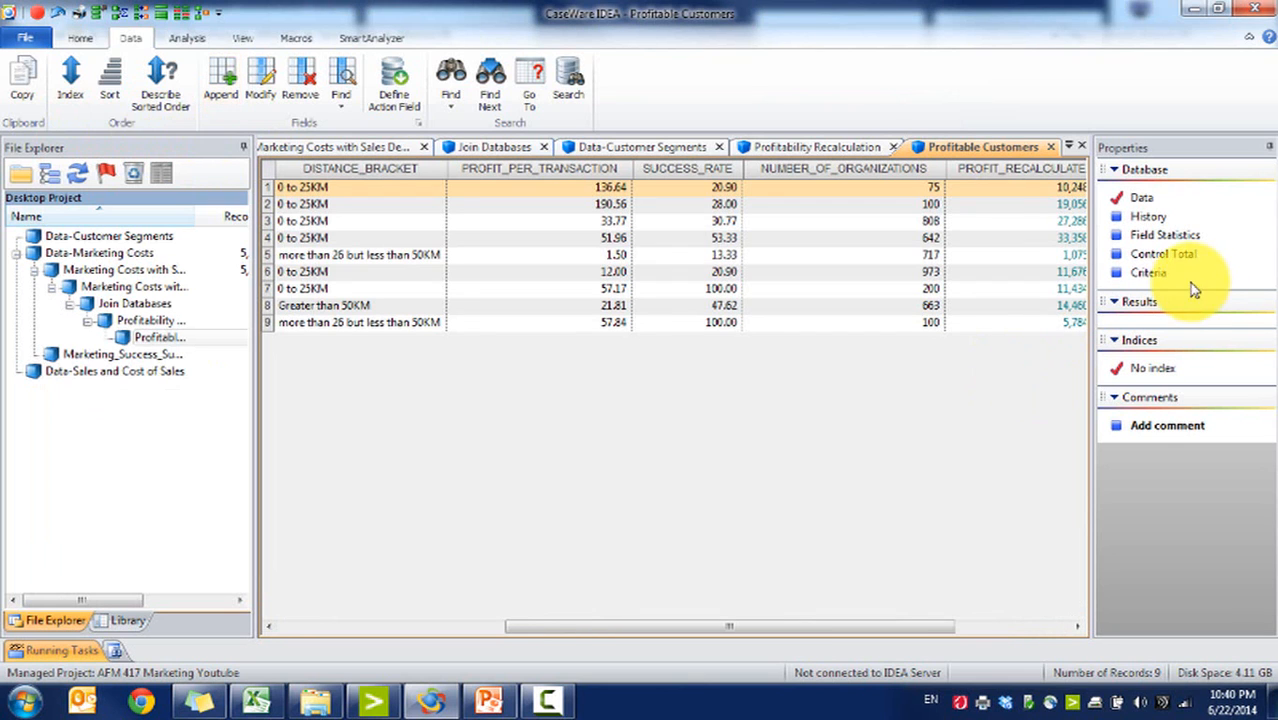
Step: Examine the field statistics for the new PROFIT_RECALCULATED field
left_click(1165, 234)
left_click(726, 390)
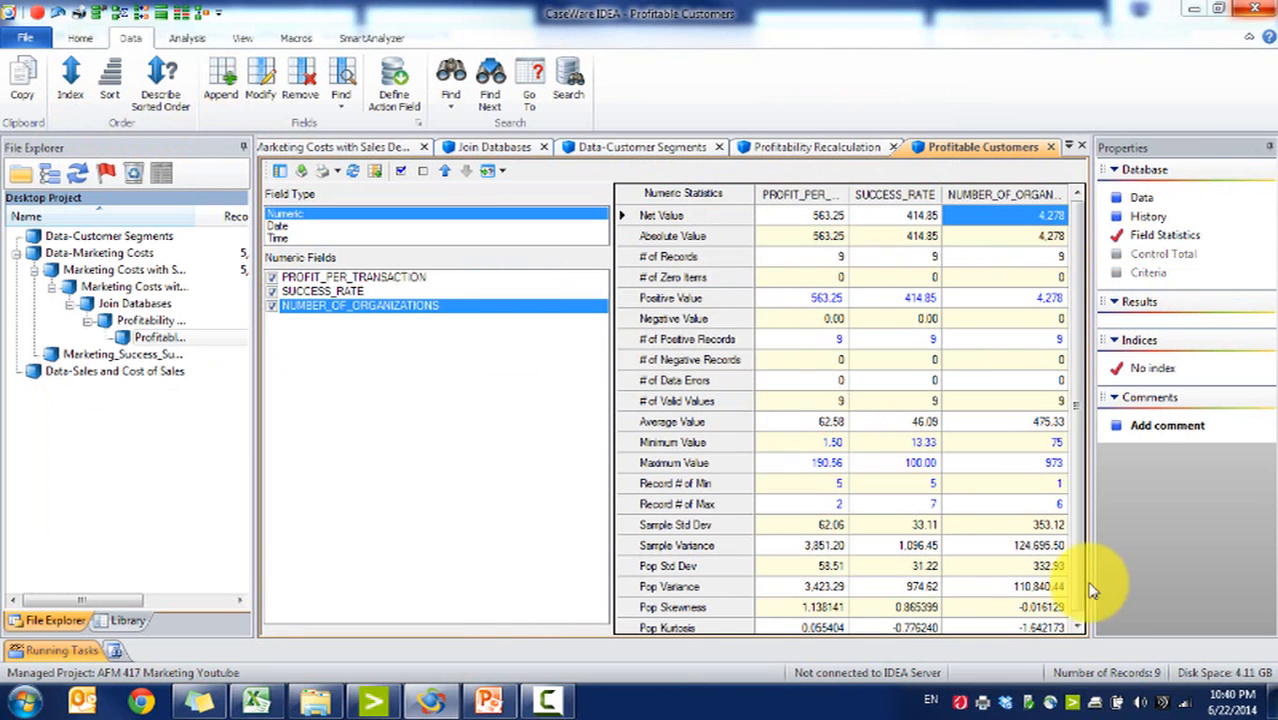
left_click(1030, 216)
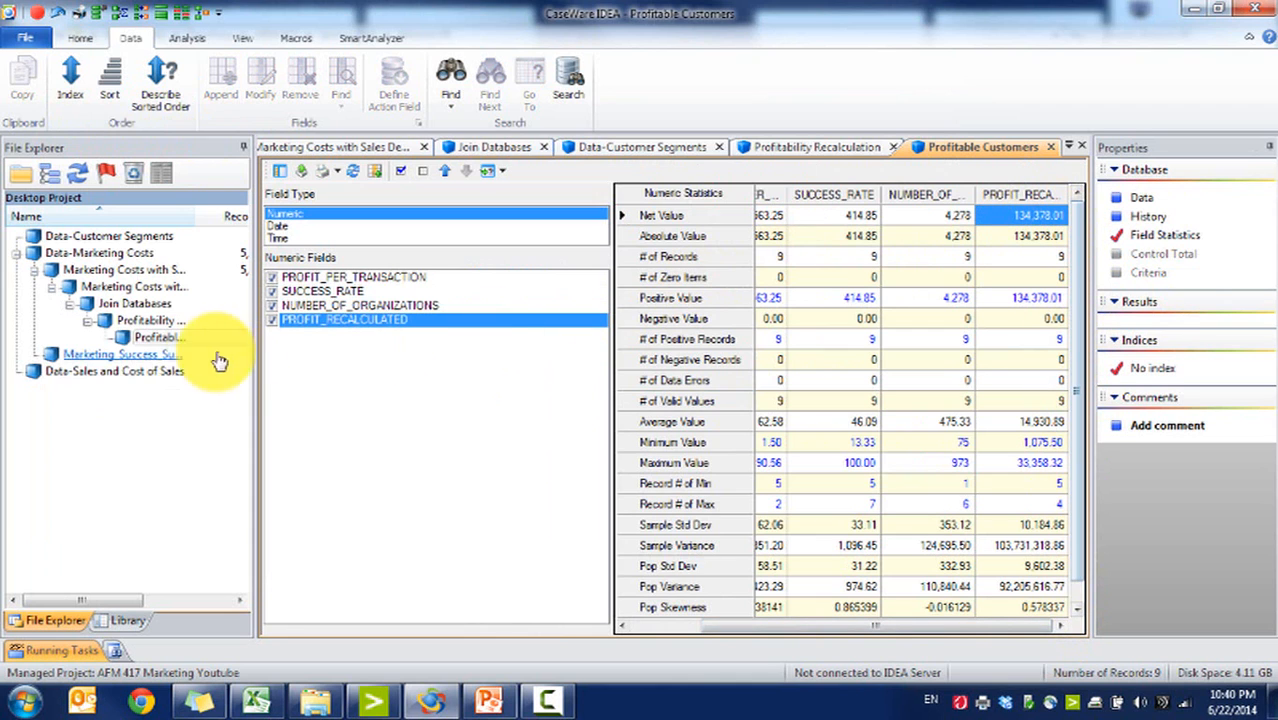
Step: Calculate the PROFIT control total in Marketing Costs with Sales Details Summary and compare it with Profitable Customers' statistics
double_click(156, 289)
left_click(811, 178)
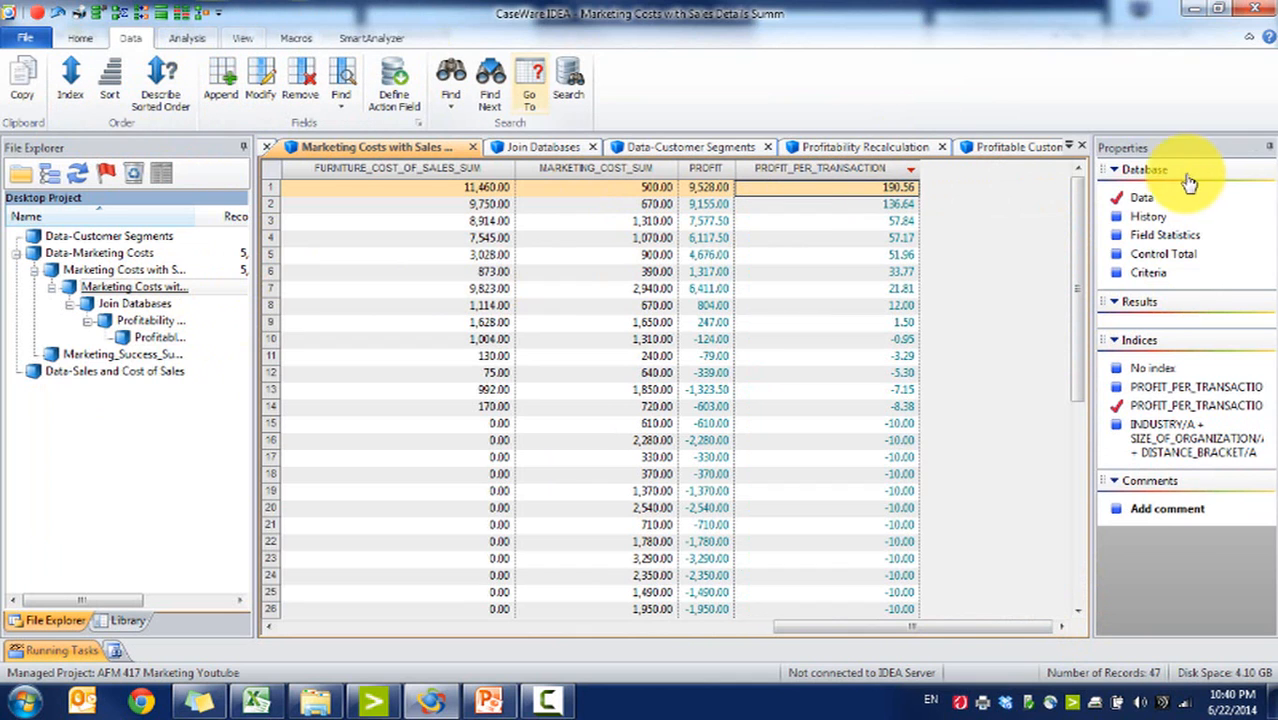
left_click(1160, 253)
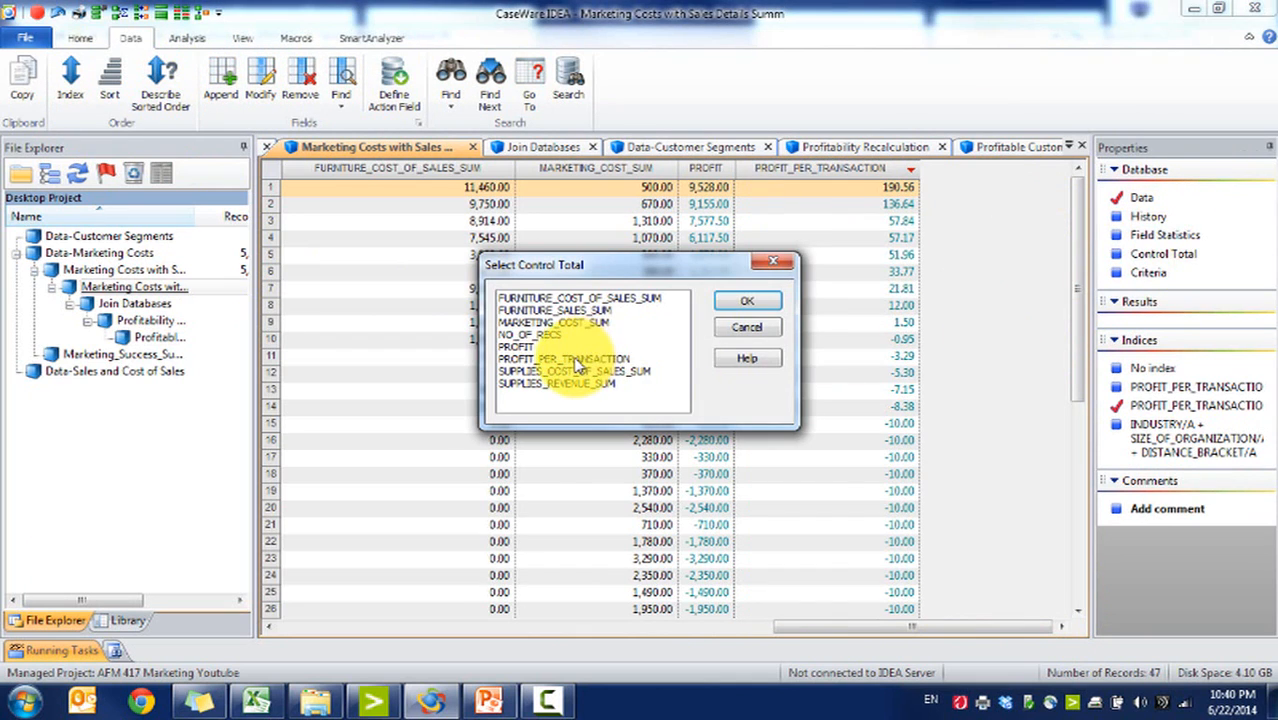
left_click(565, 358)
left_click(747, 301)
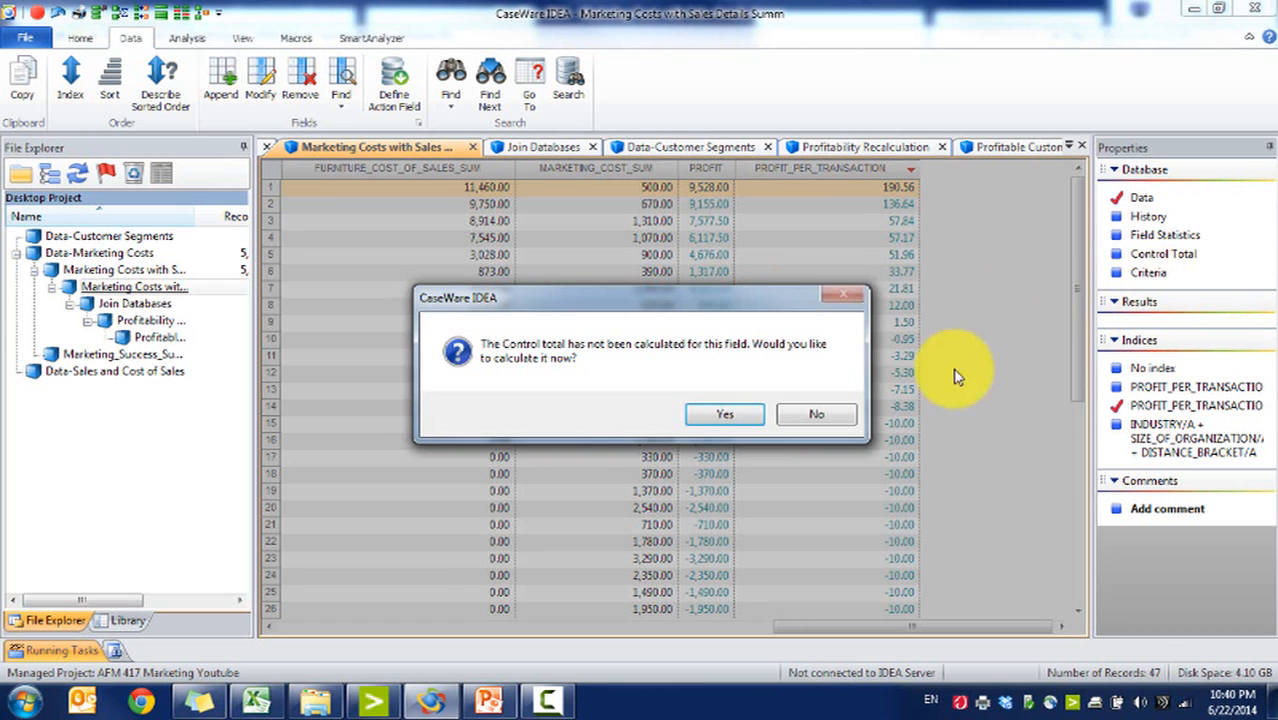
left_click(725, 414)
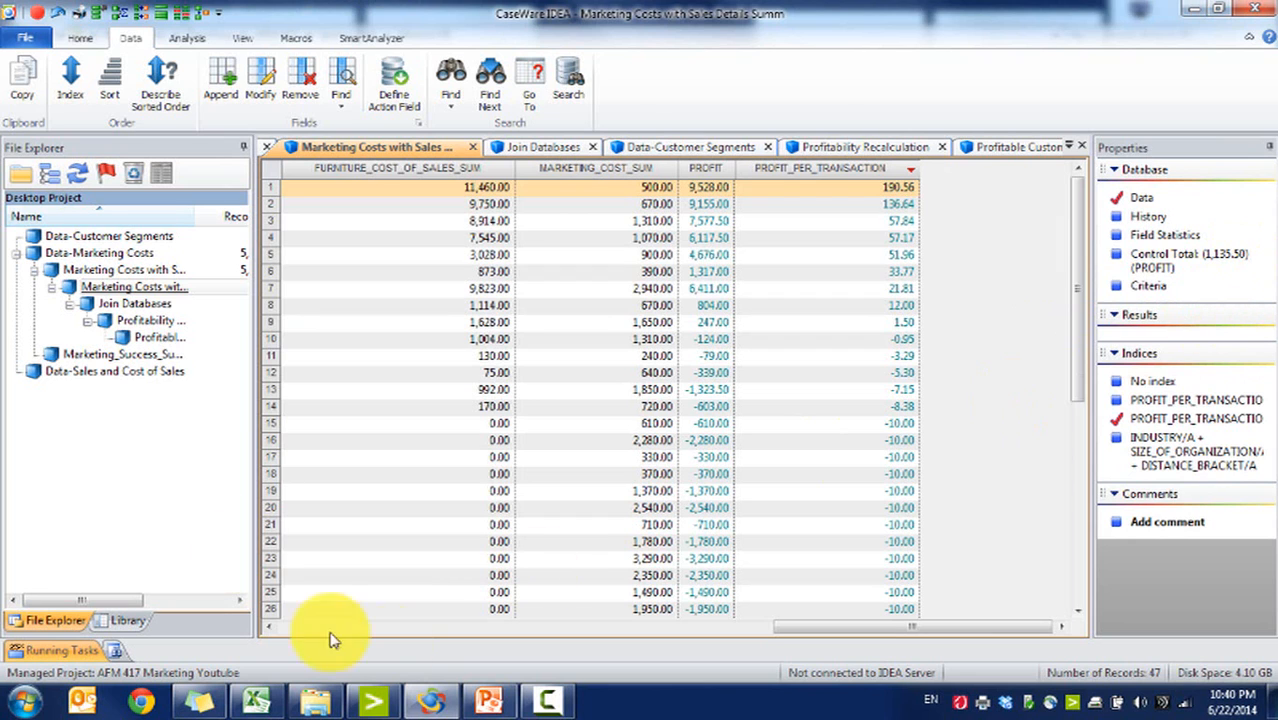
double_click(150, 337)
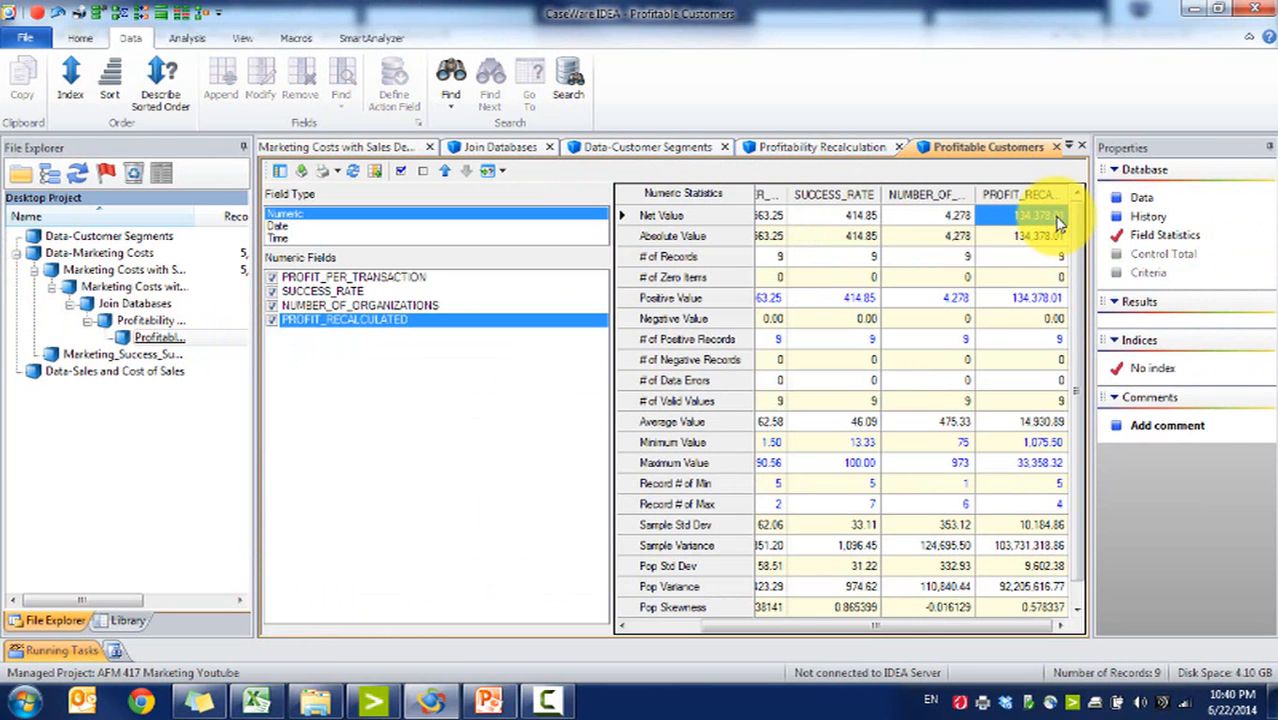
Step: Start a direct extraction from Profitability Recalculation named Successful but unprofitable customers and open its criteria editor
double_click(150, 321)
left_click(571, 337)
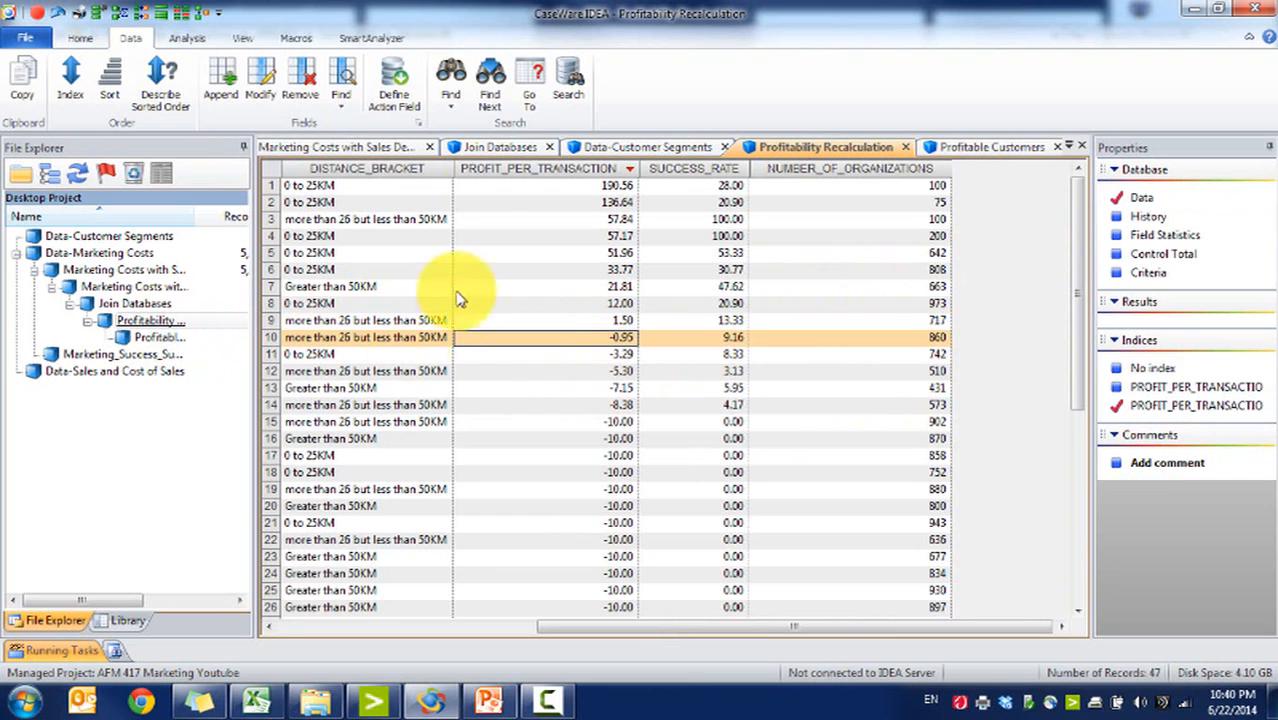
left_click(182, 37)
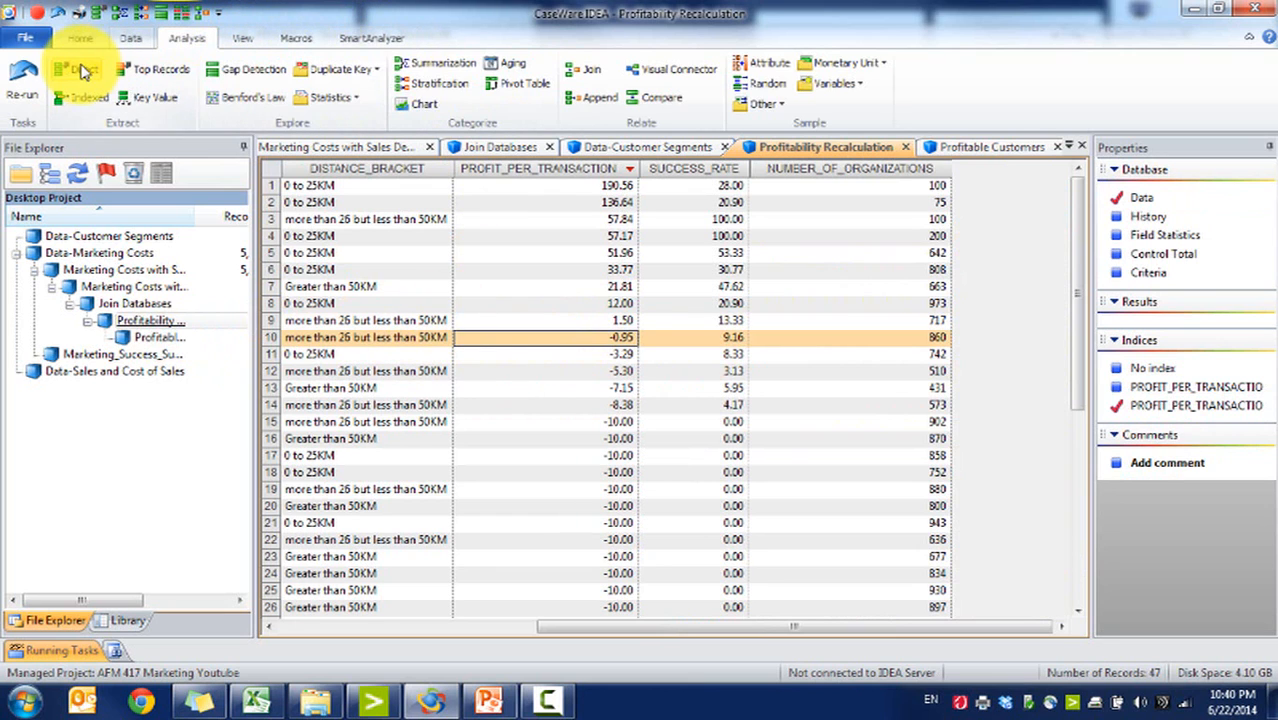
left_click(85, 70)
left_click(536, 340)
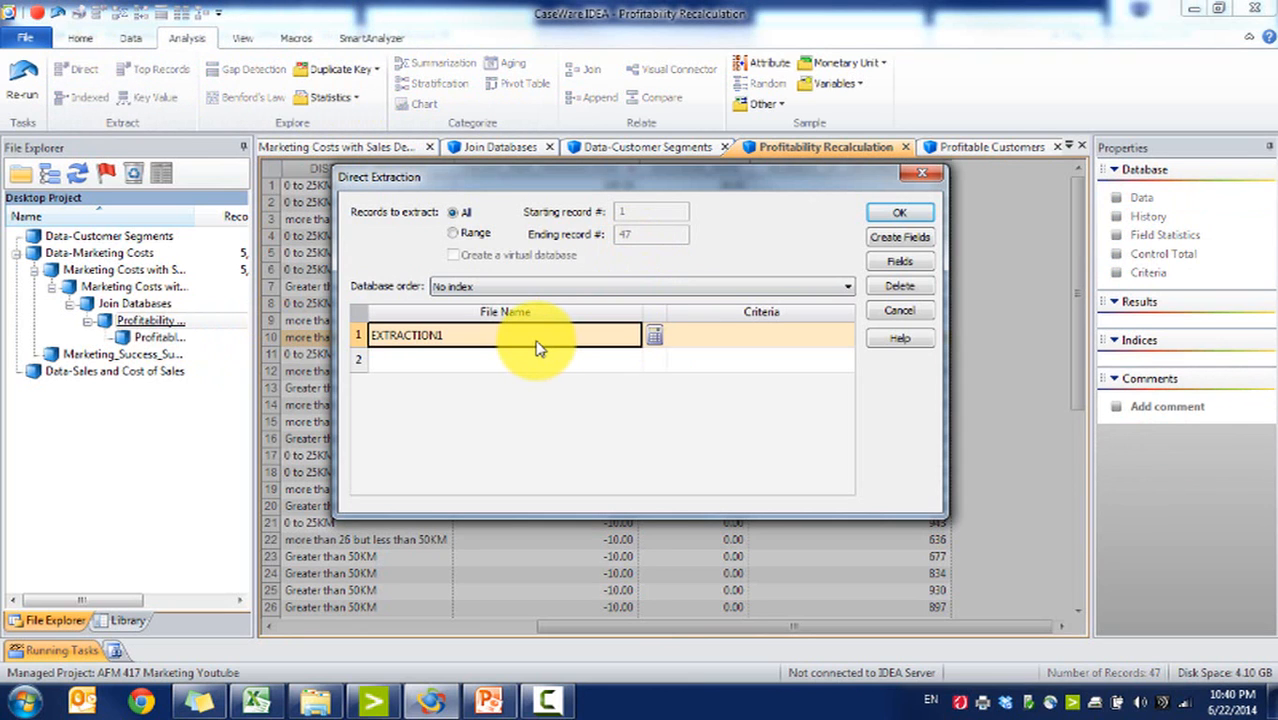
type("S")
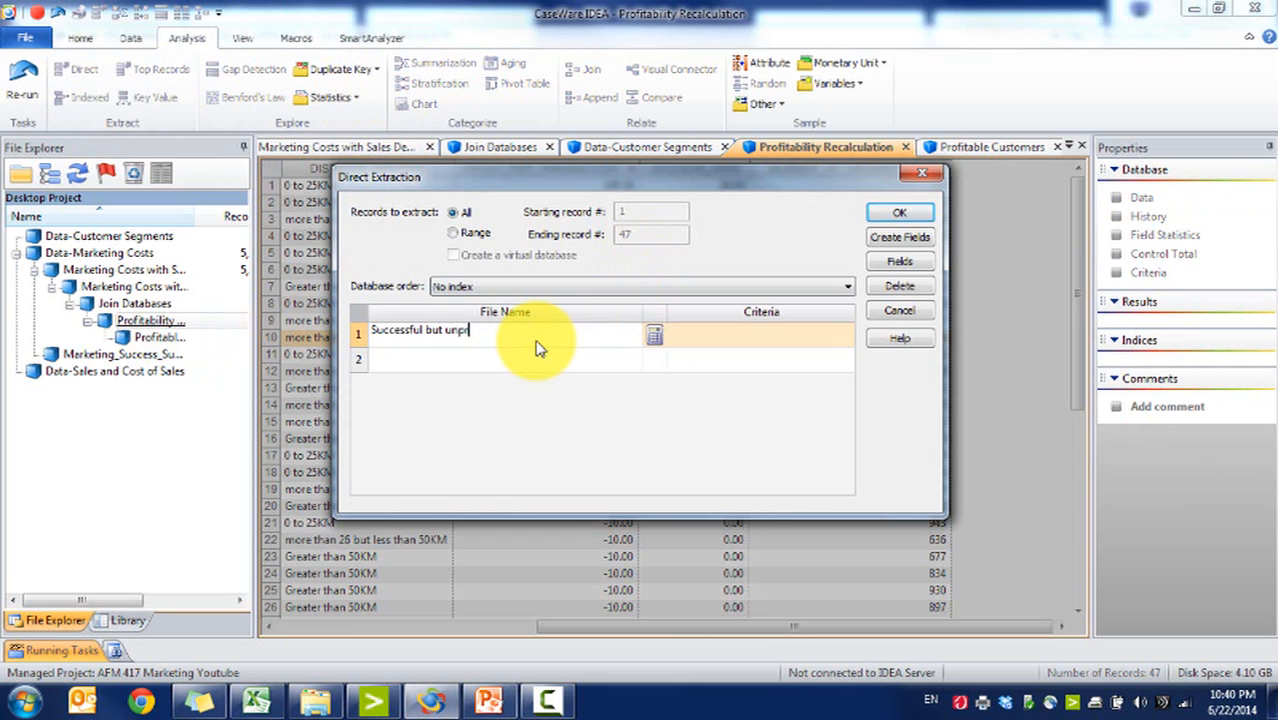
type("uccessful but unprofitable customers")
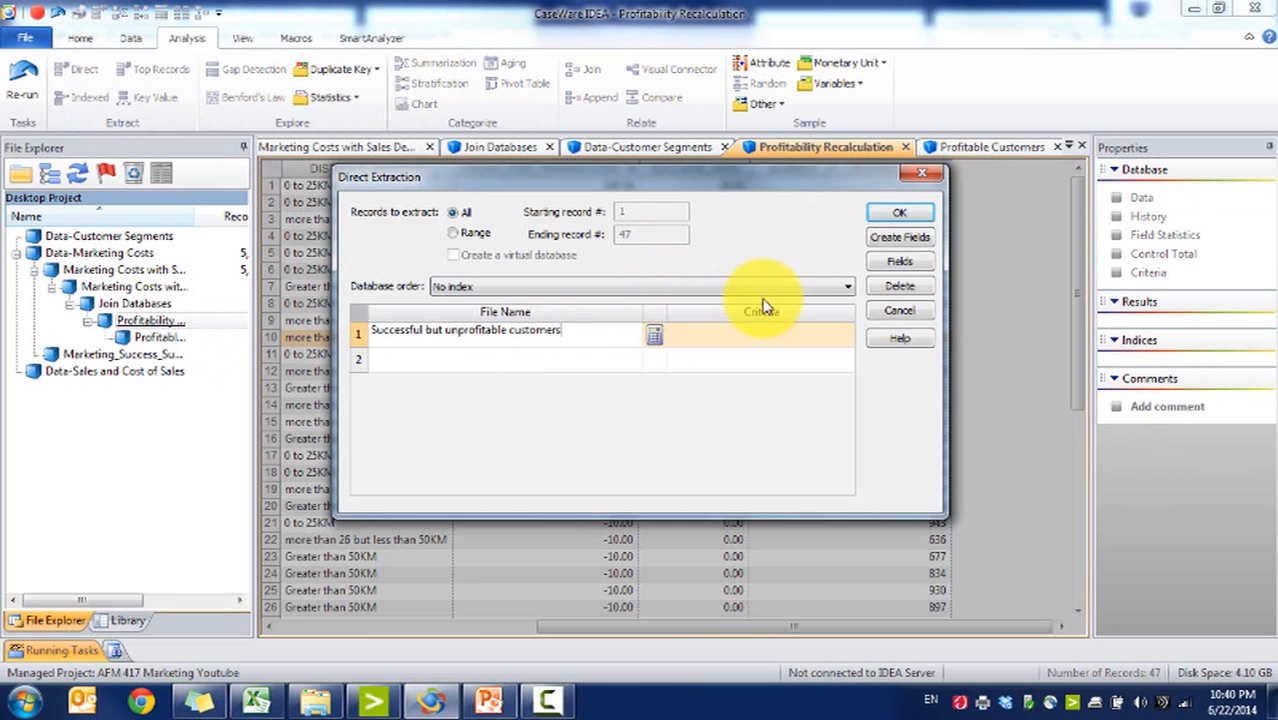
left_click(654, 335)
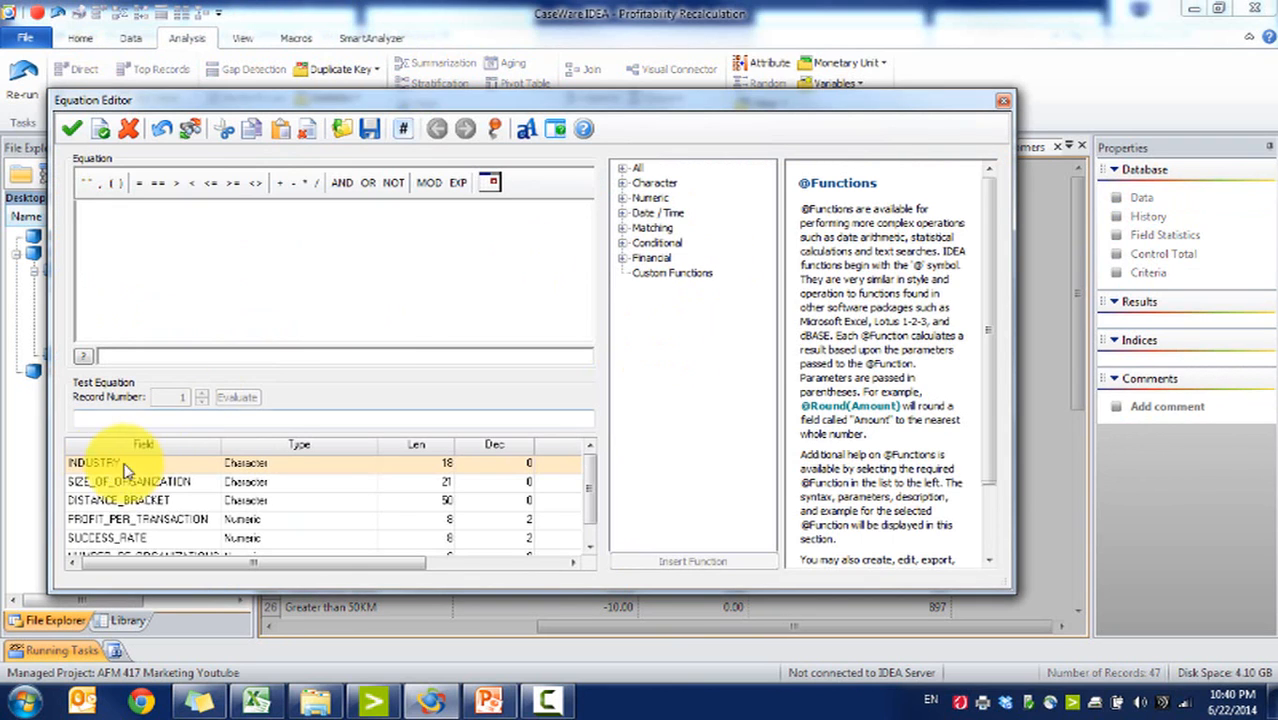
Step: Set the criterion SUCCESS_RATE >0 .AND. PROFIT_PER_TRANSACTION <0 and run the extraction
double_click(150, 540)
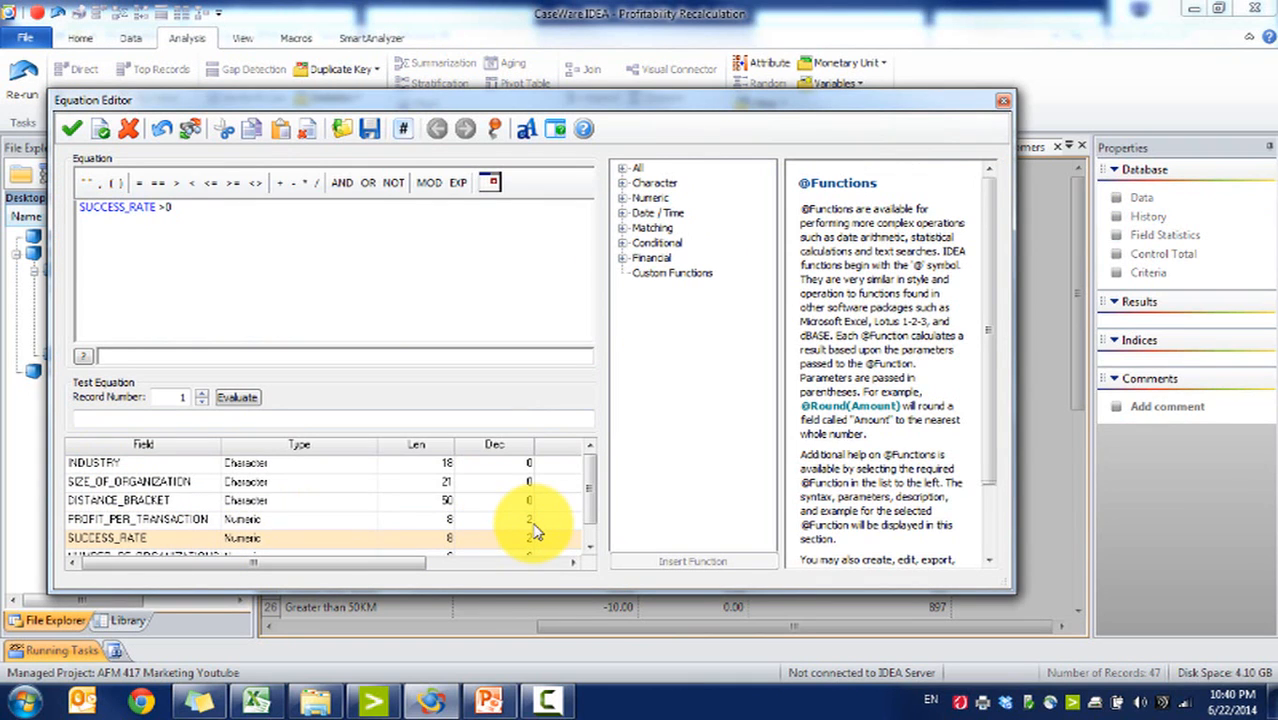
left_click(342, 182)
scroll(593, 535, "down", 1)
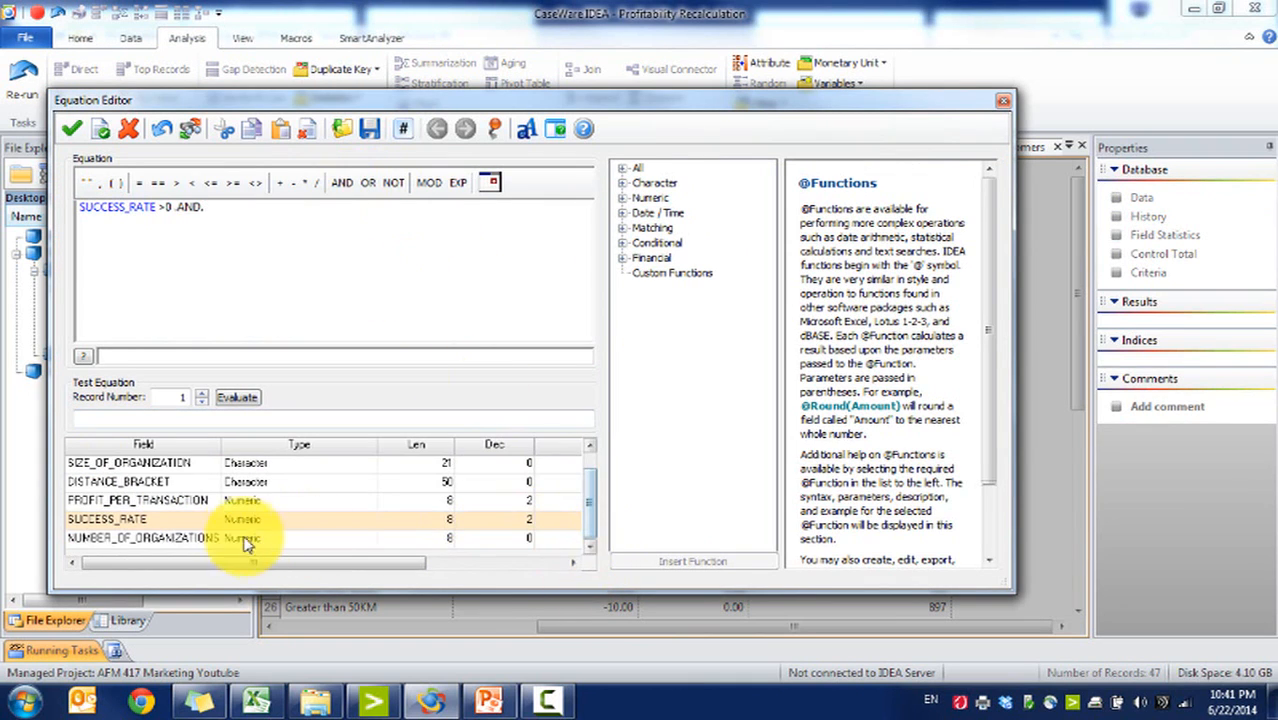
double_click(207, 502)
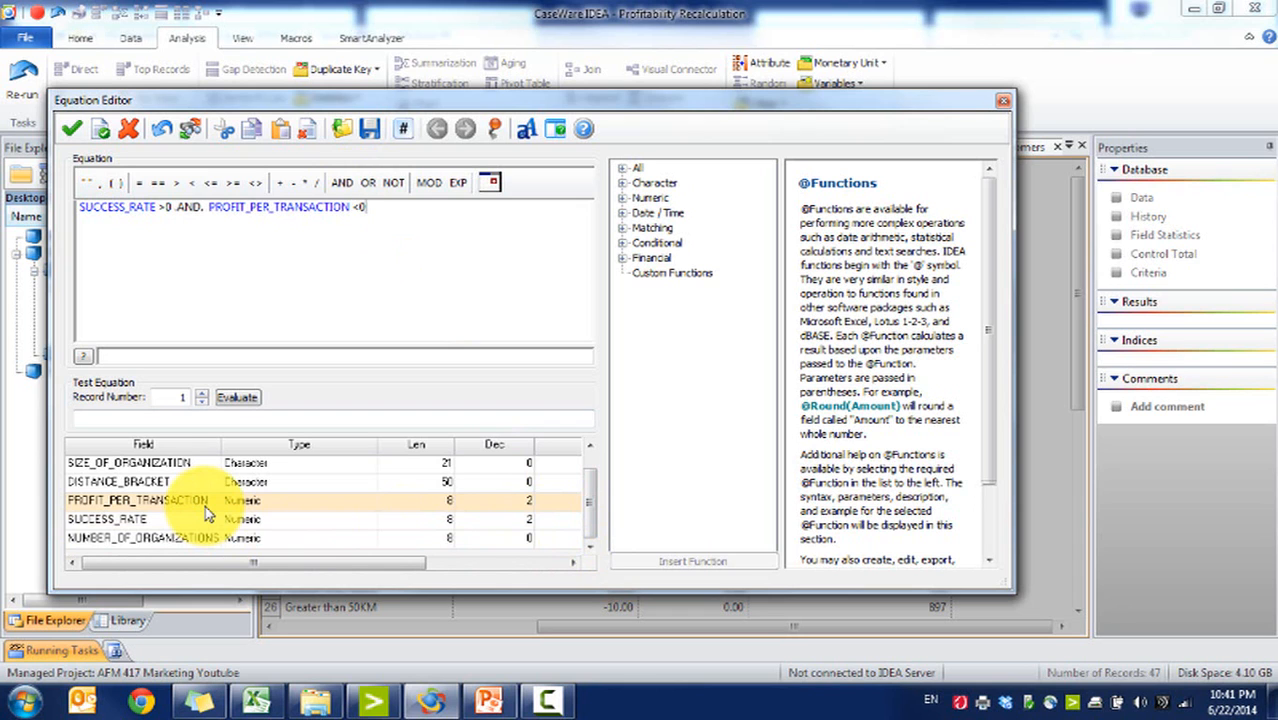
type("<0")
left_click(71, 128)
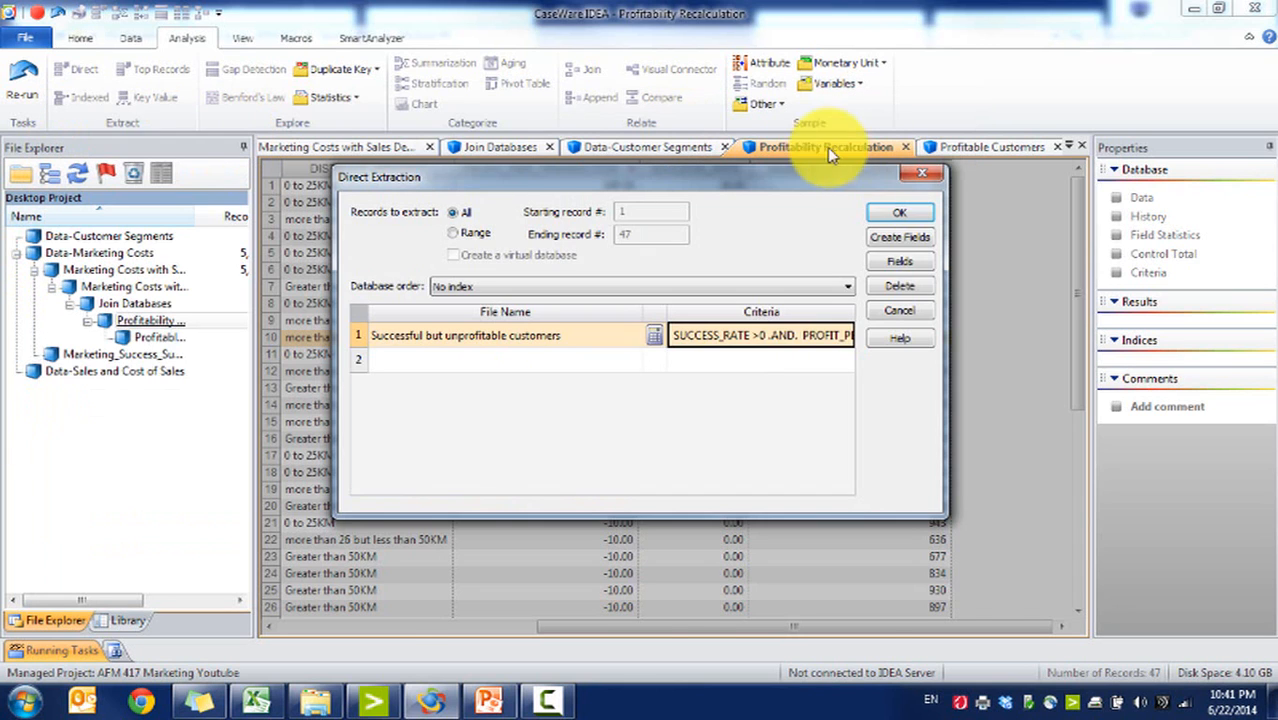
left_click(895, 214)
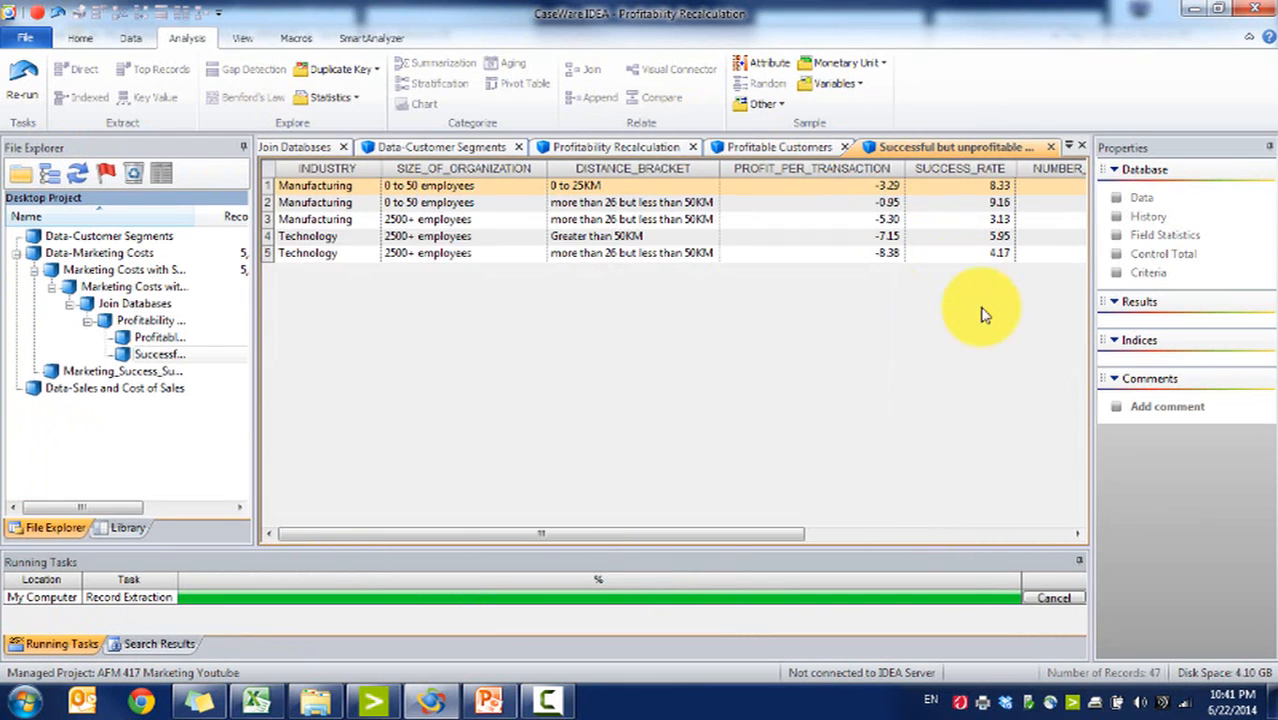
Step: Examine the profit per transaction and segment details of the extracted successful but unprofitable segments
left_click(995, 625)
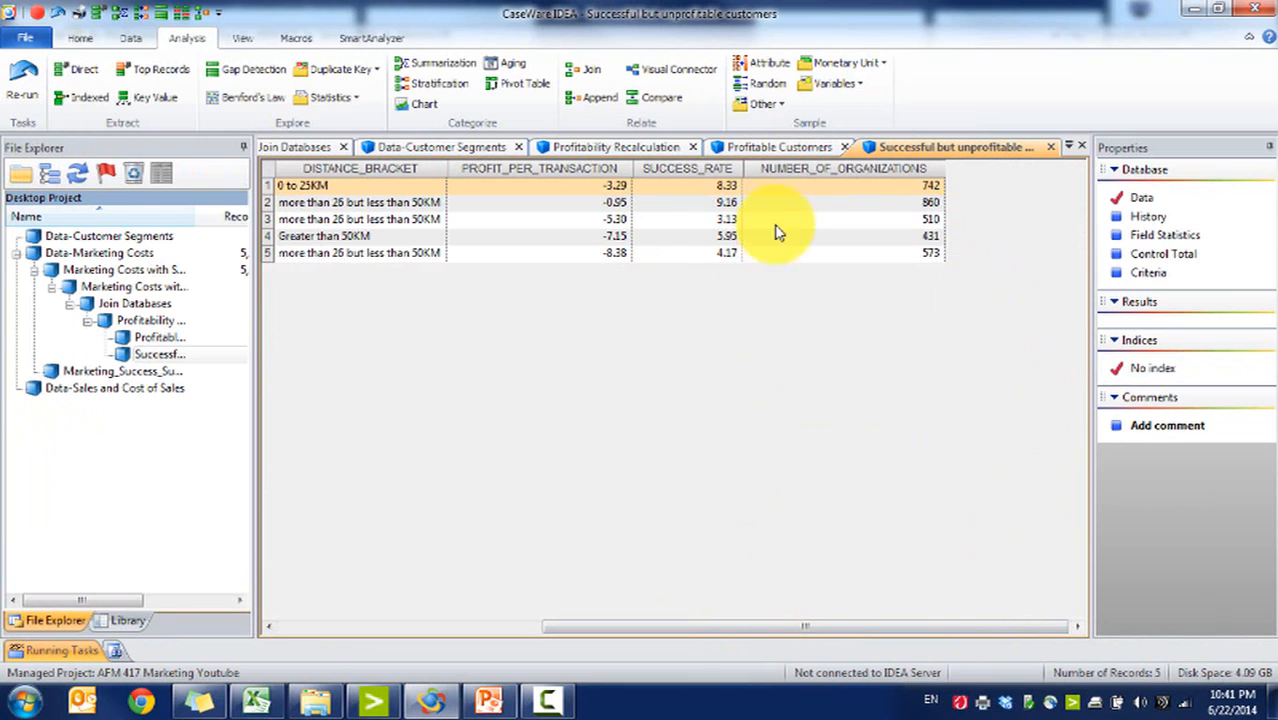
left_click_drag(605, 253, 573, 190)
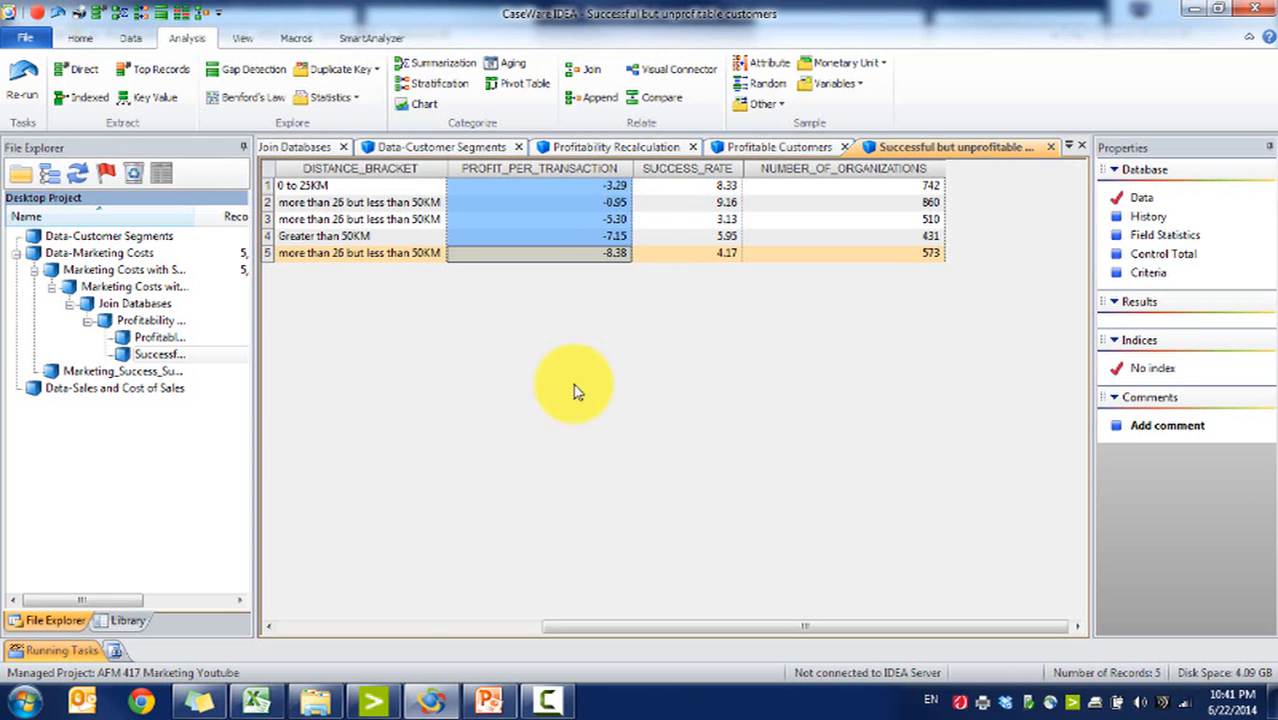
left_click(300, 627)
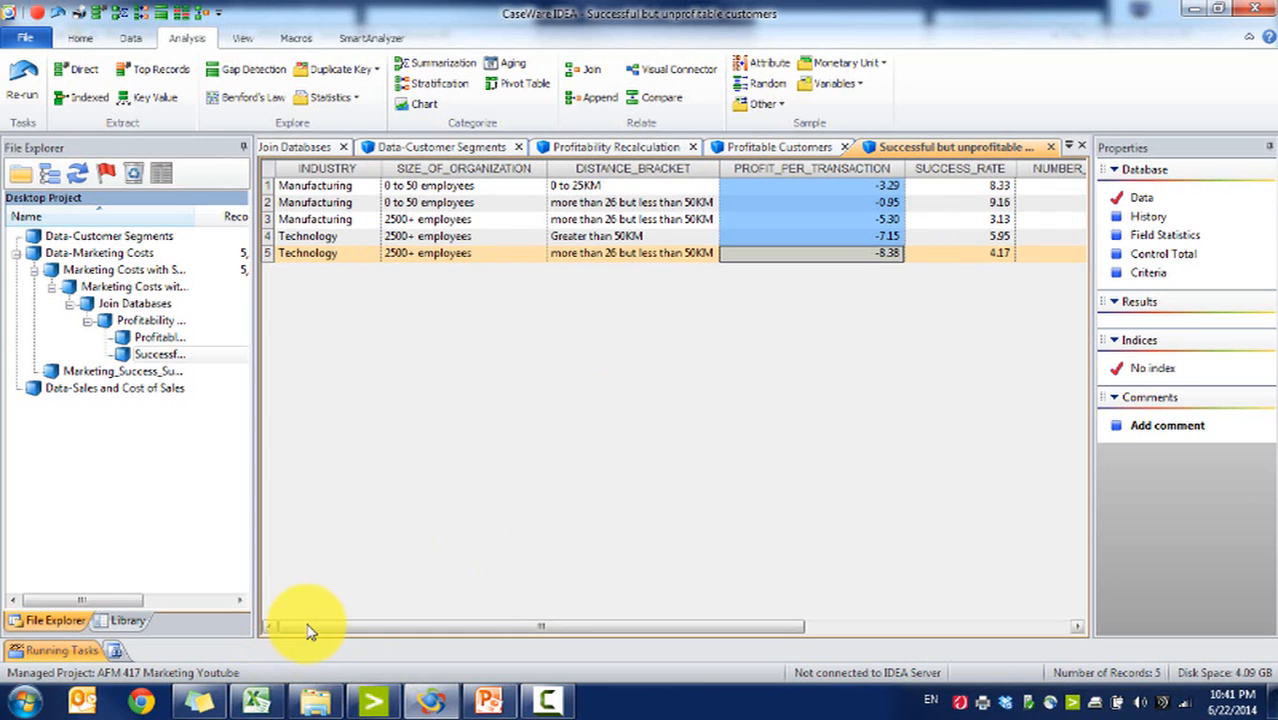
left_click(1050, 628)
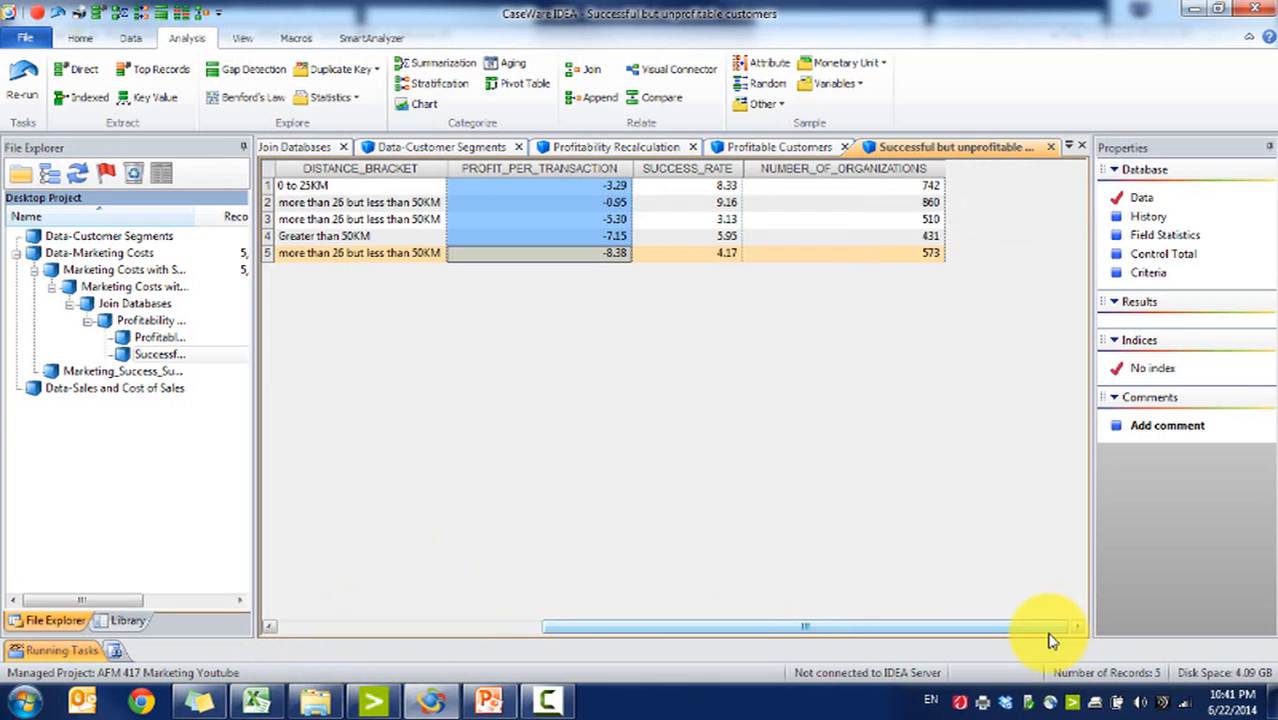